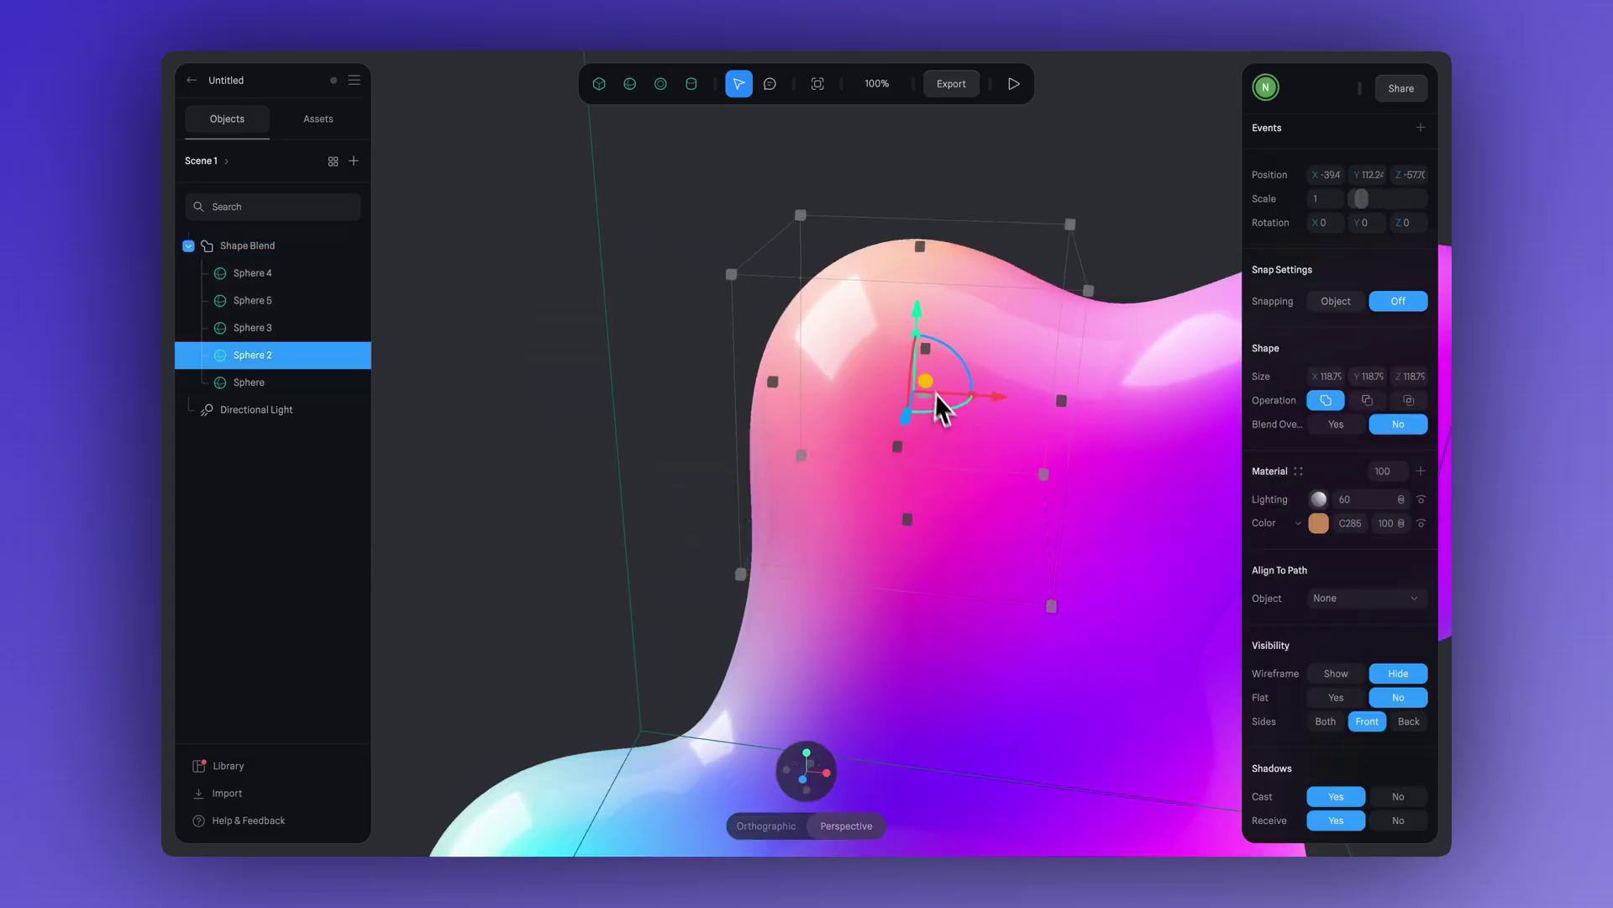
Drag one sphere's gizmo to show the finished blob reshaping as it moves.
drag(935, 393, 616, 375)
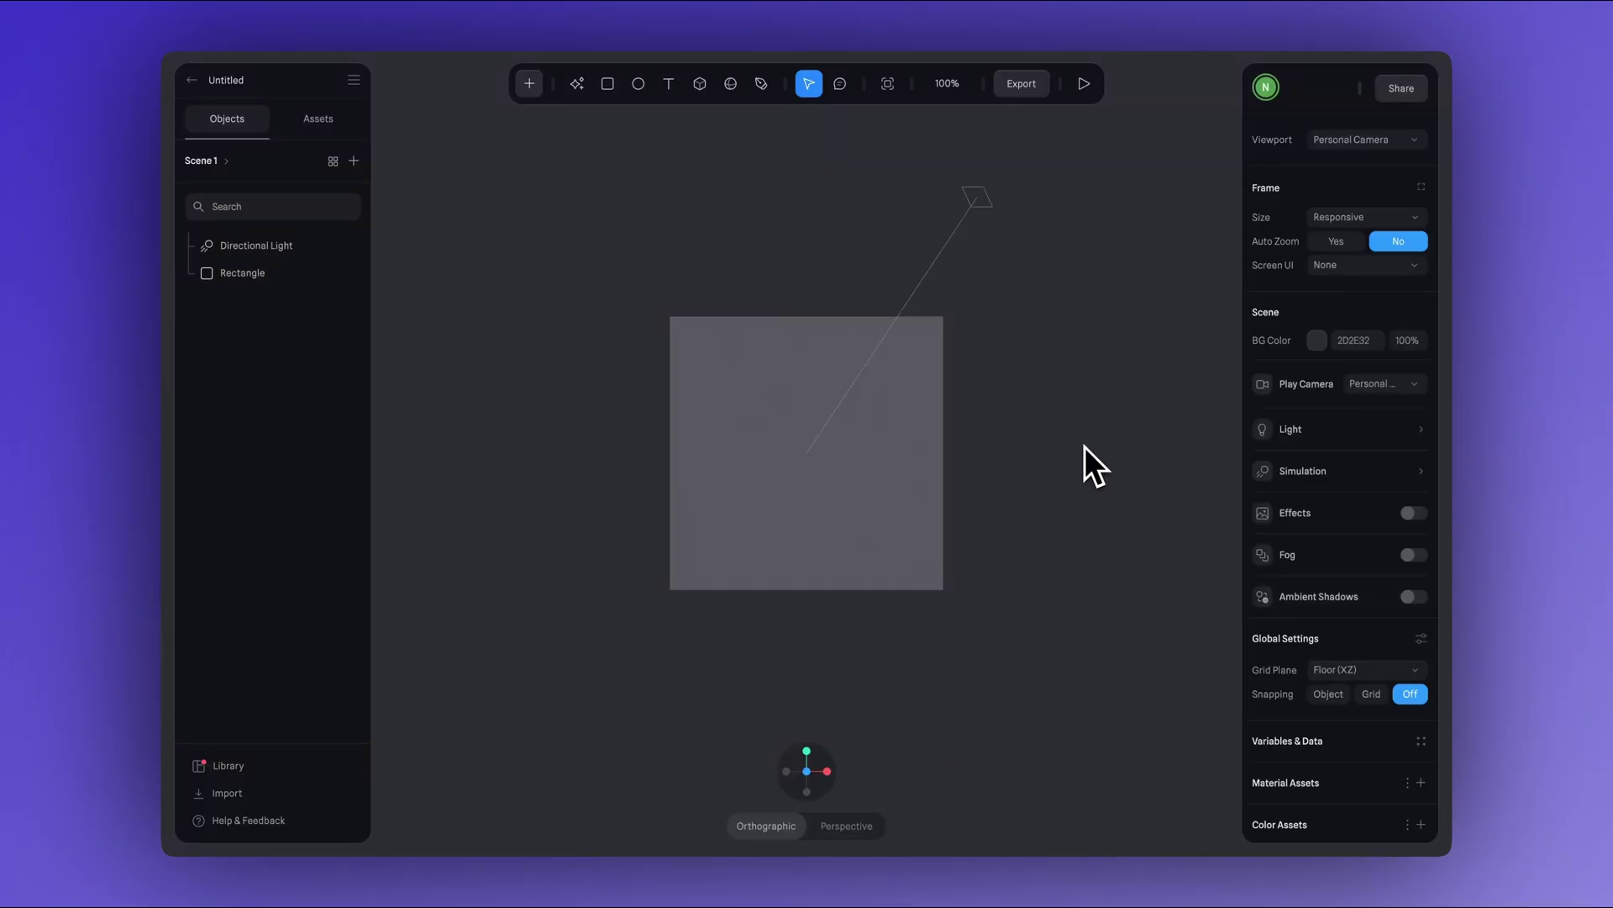
Delete the default rectangle and set Grid Plane to Off.
alt+drag(1082, 437, 1041, 465)
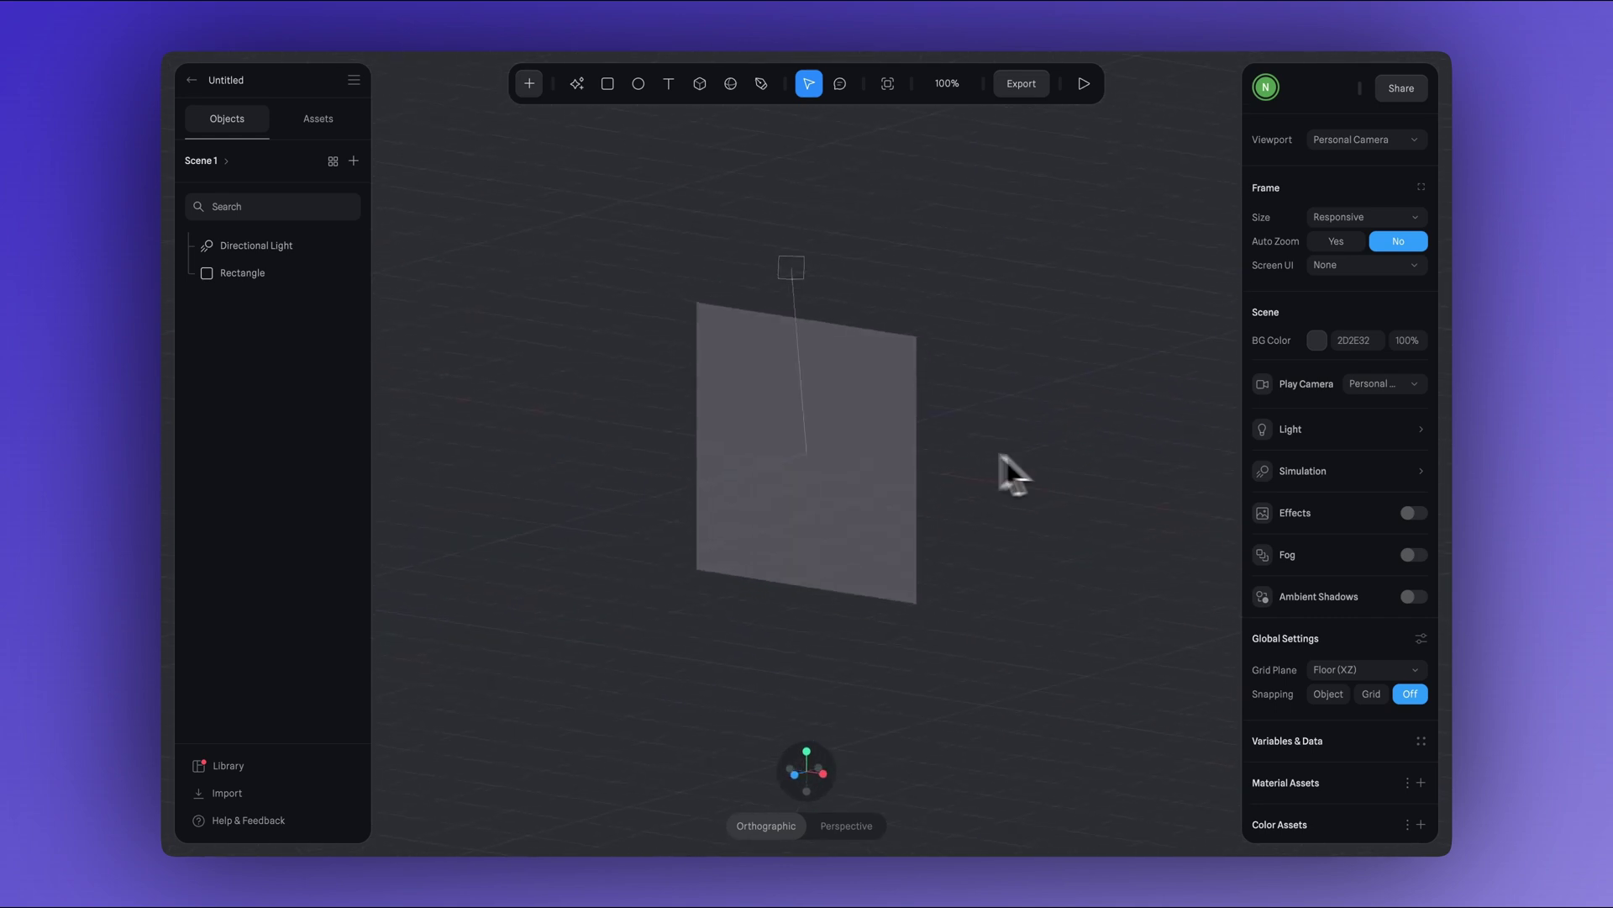
click(858, 429)
key(BackSpace)
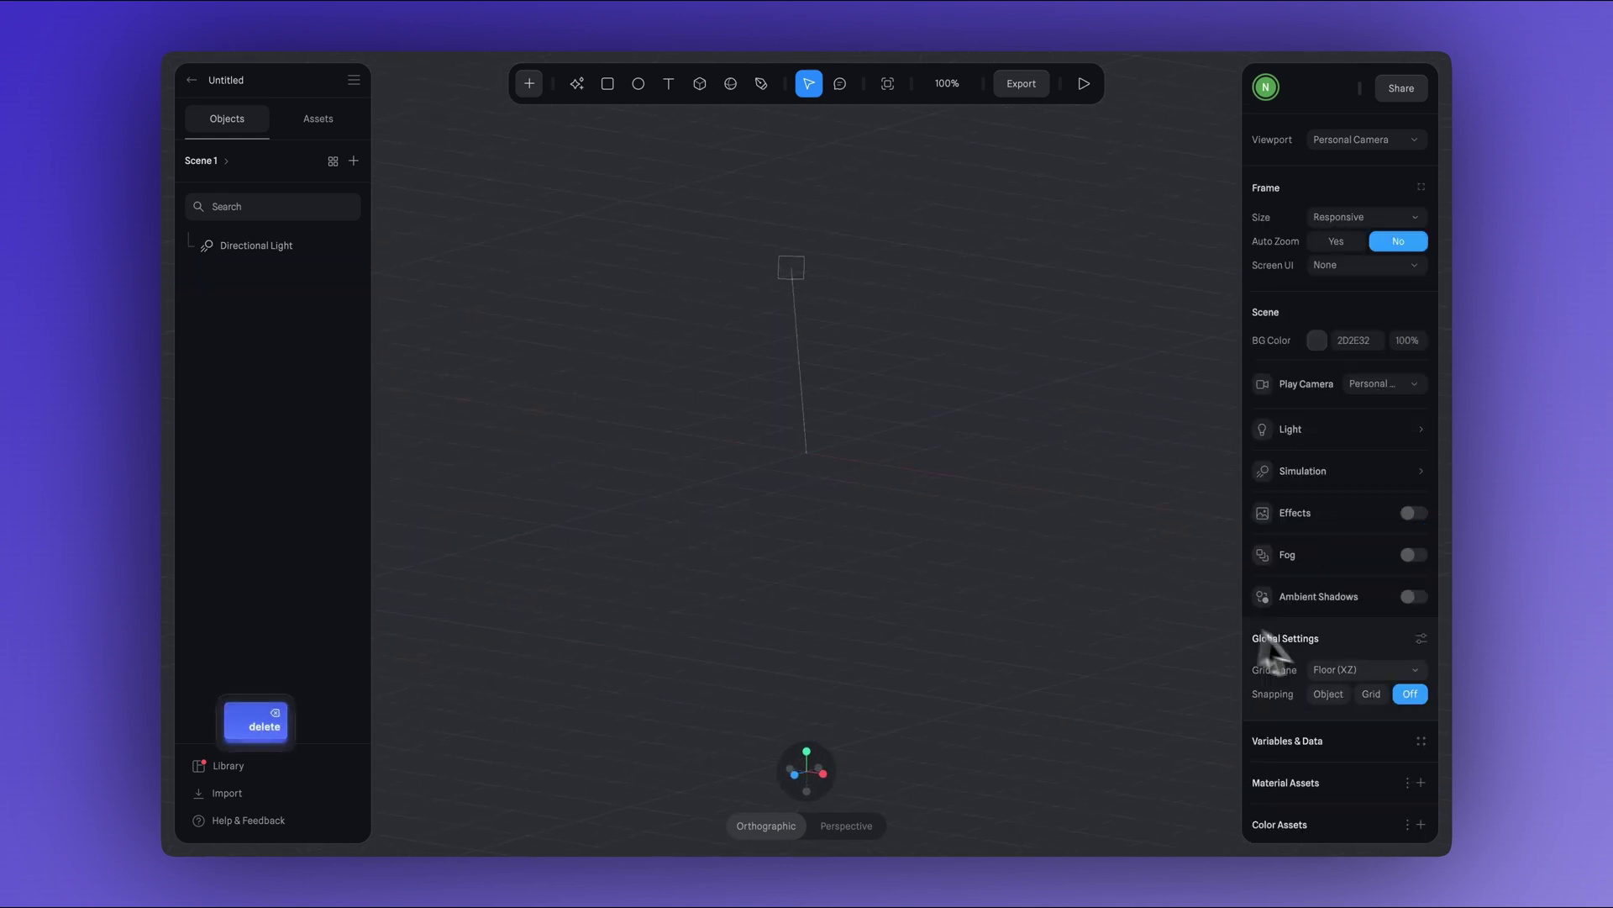
click(1323, 665)
click(1333, 671)
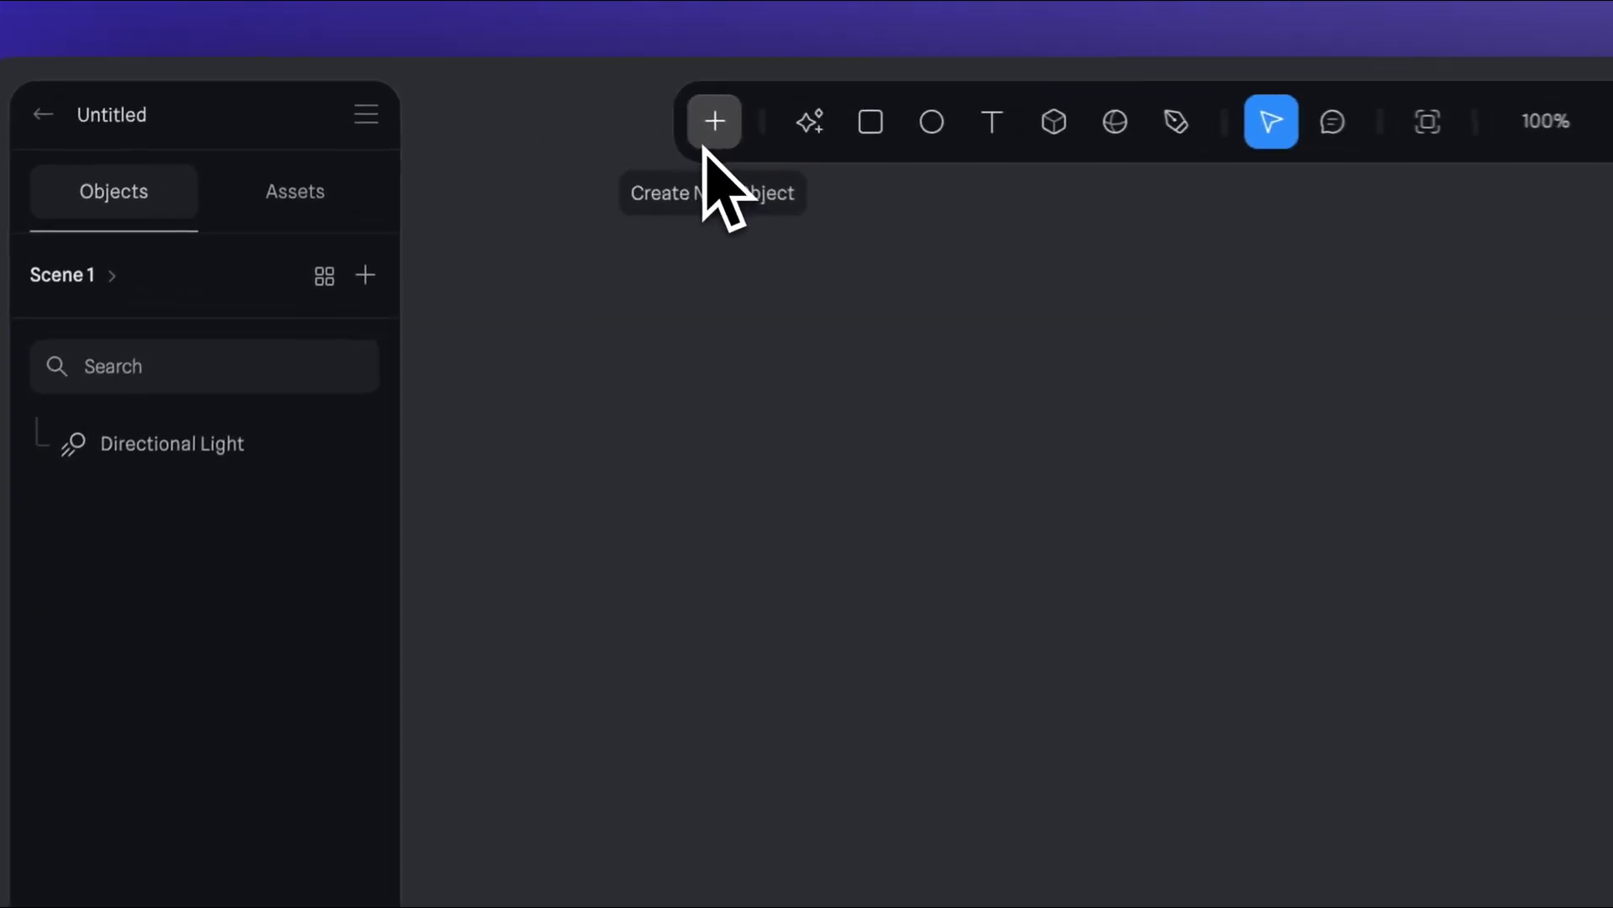
Add a Shape Blend object from the create menu.
click(530, 83)
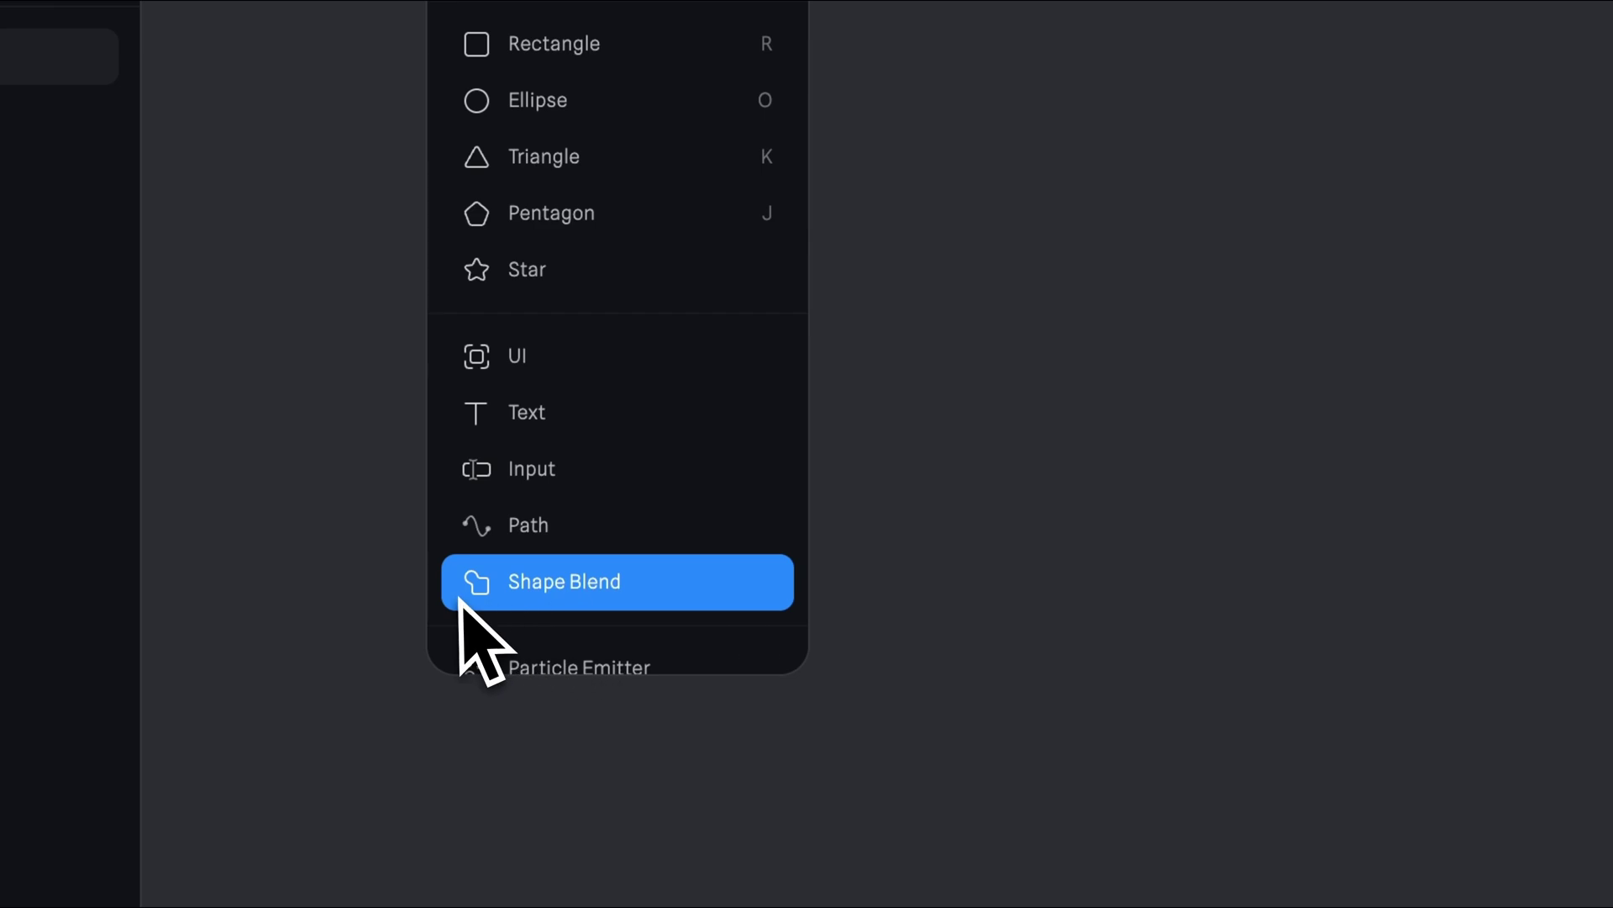
click(613, 597)
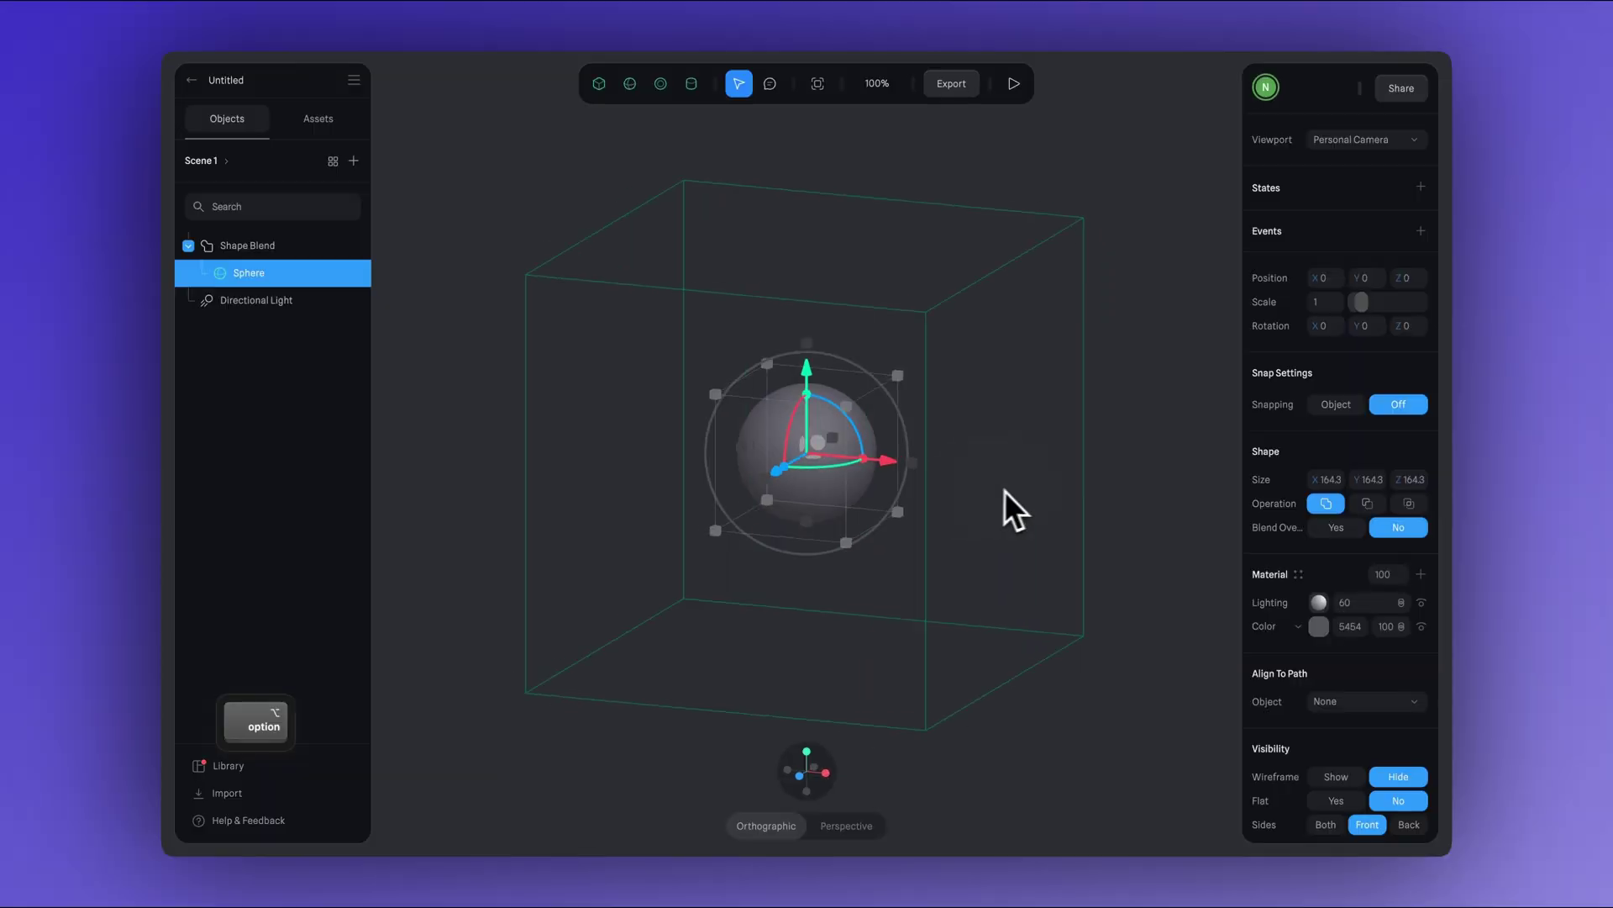
Add a second sphere to the blend, then duplicate it and move the copy right.
middle_drag(1005, 495, 1079, 500)
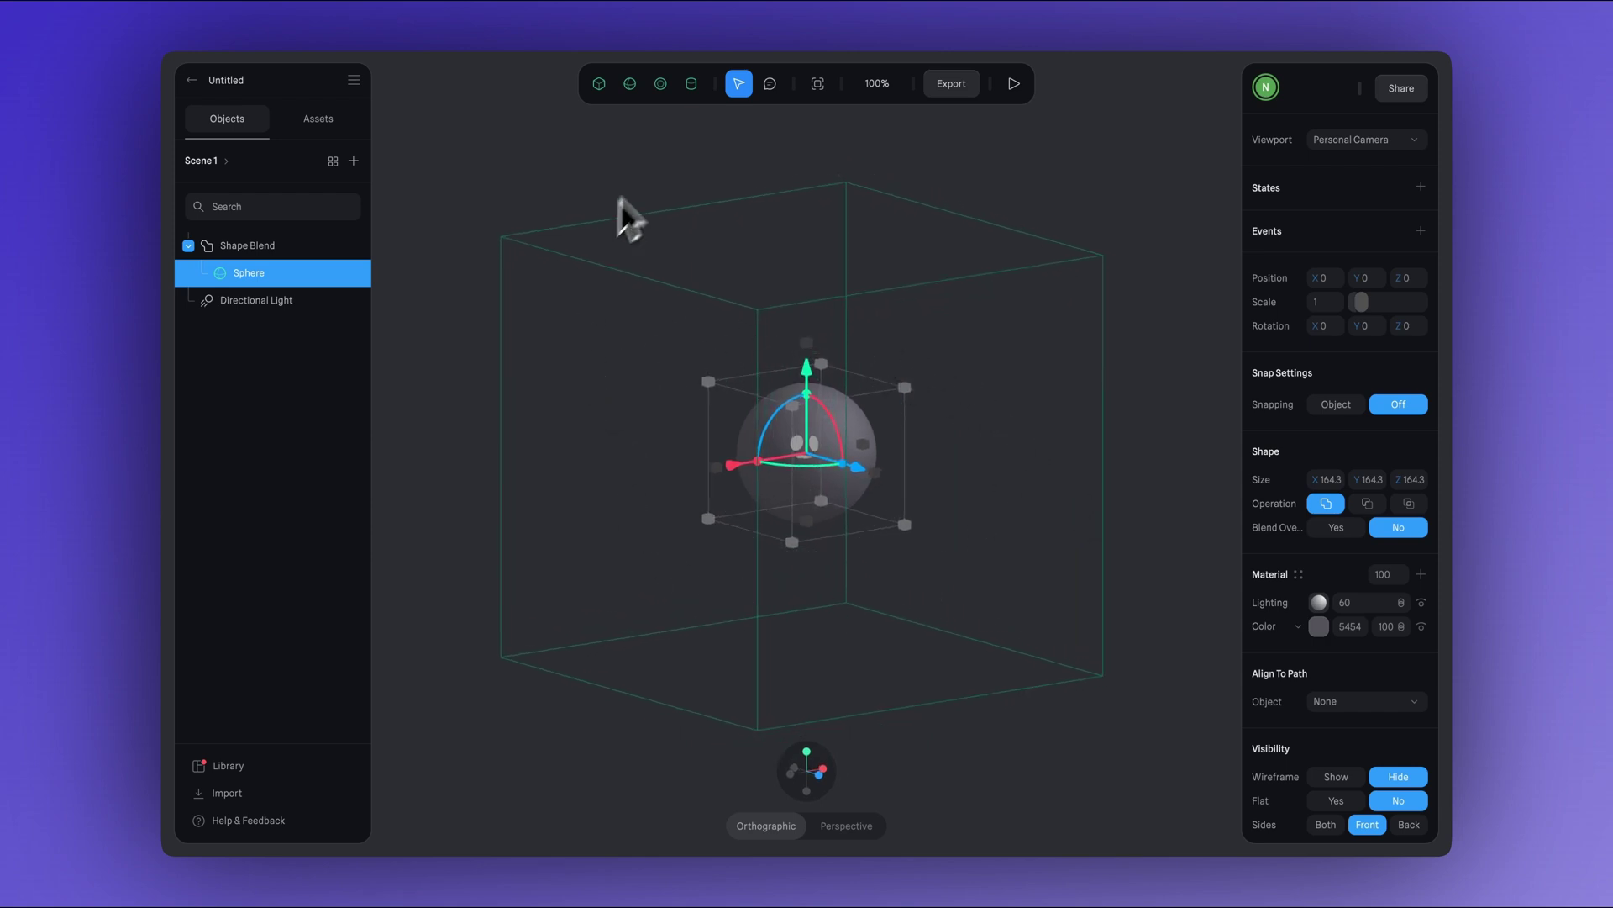
click(631, 88)
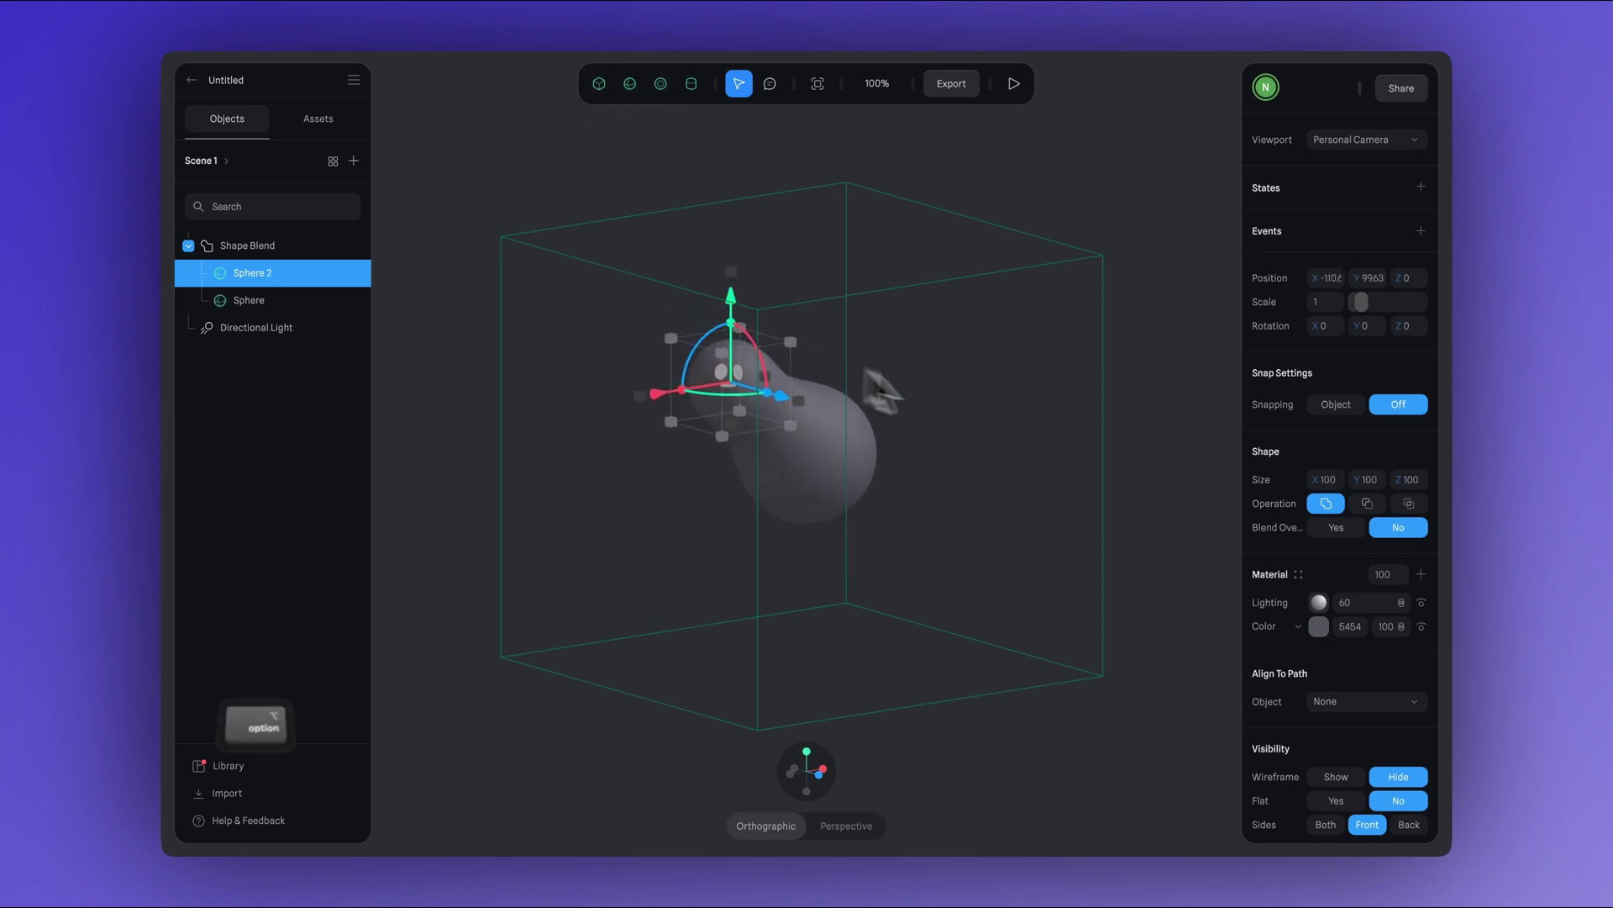
alt+drag(878, 390, 919, 403)
scroll(918, 403, up, 5)
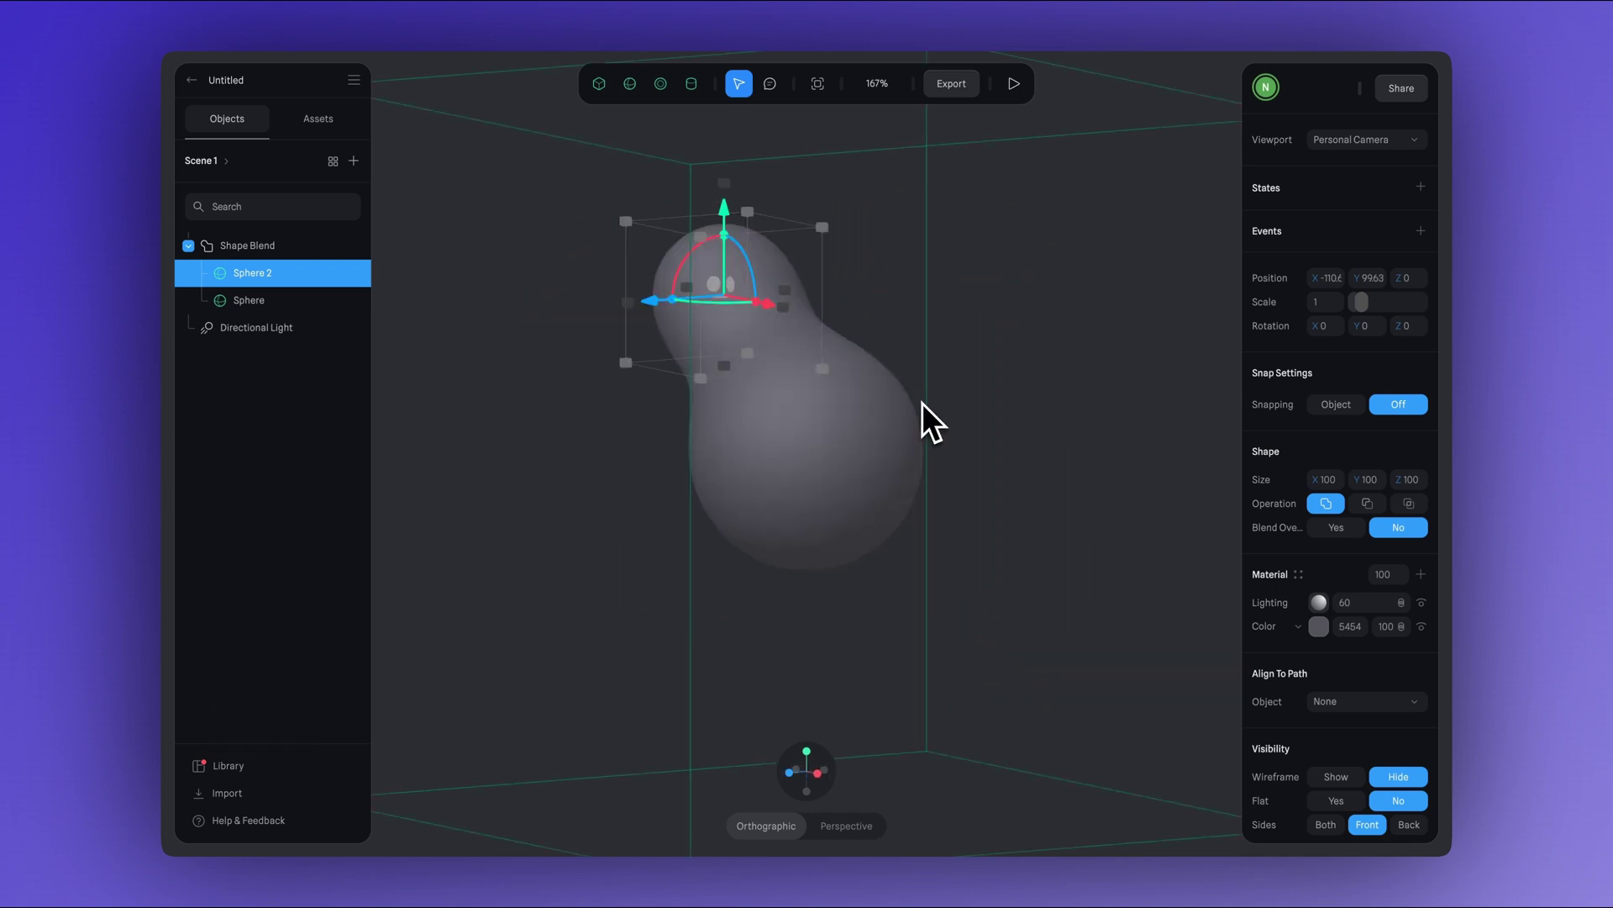
key(super+d)
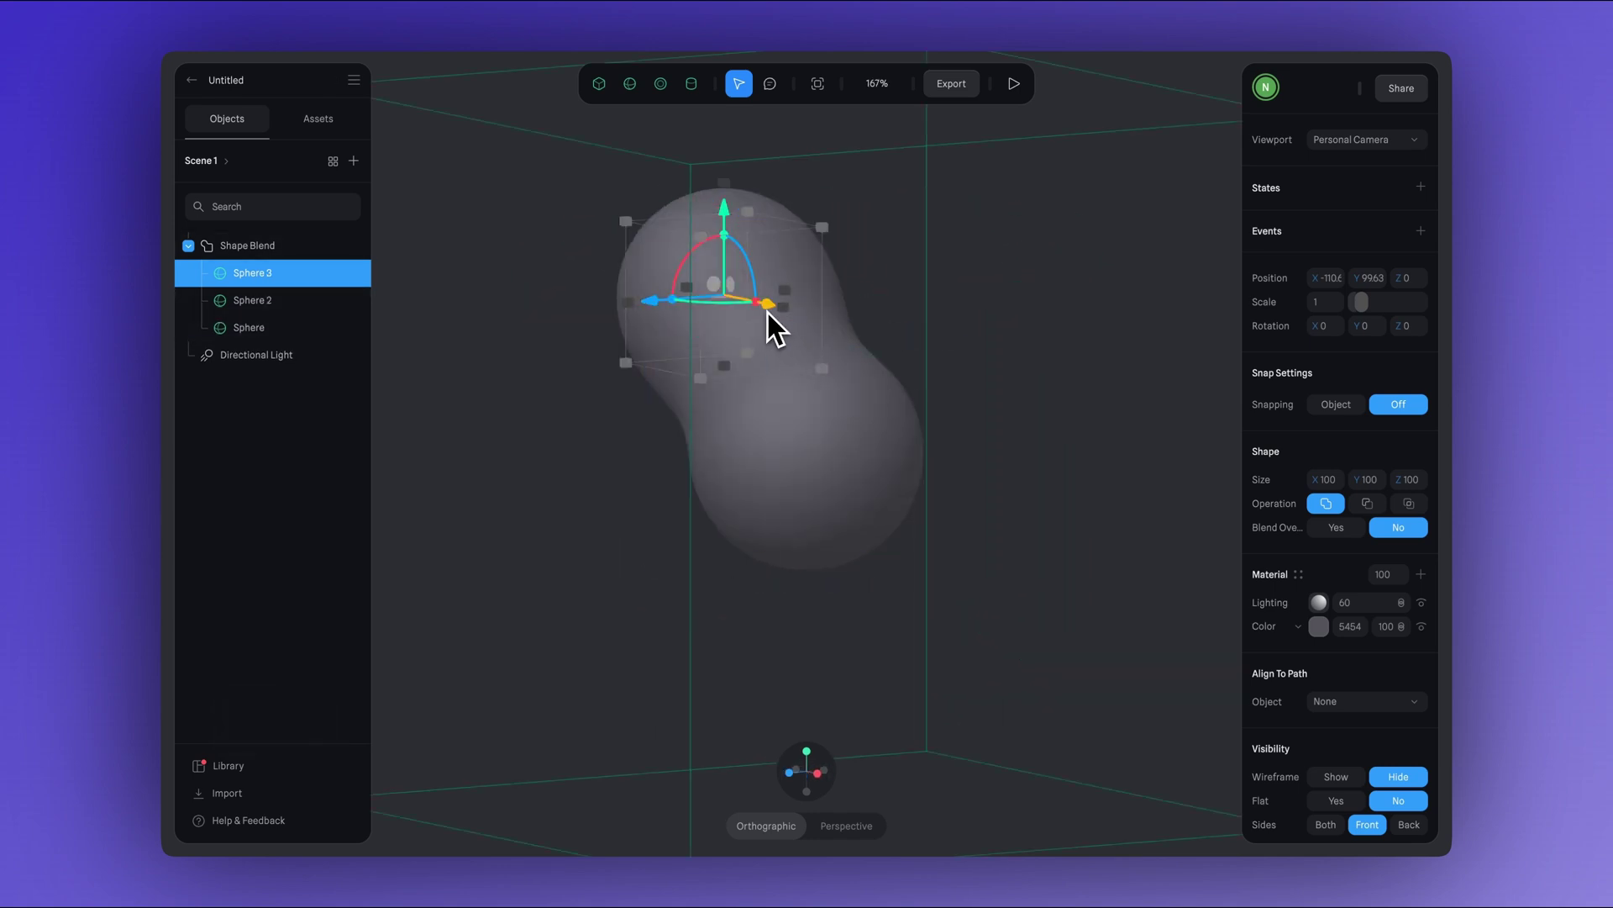
drag(768, 314, 1047, 368)
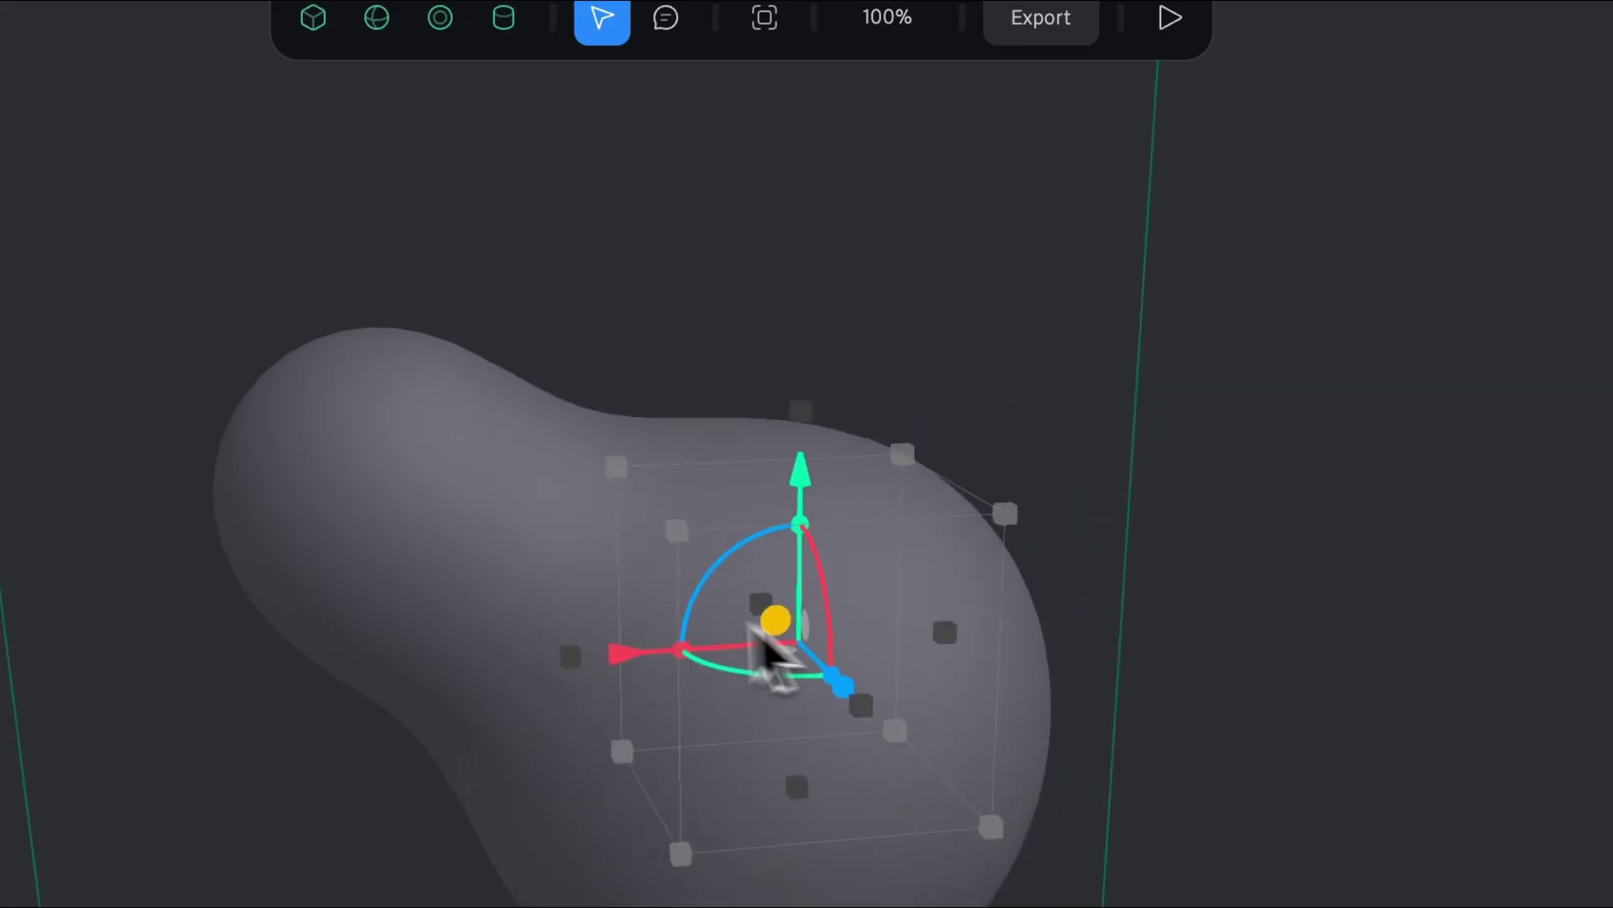
Place Sphere 3 upper-right, duplicate Sphere 4 into a lower lobe, and add Sphere 5.
drag(767, 648, 931, 291)
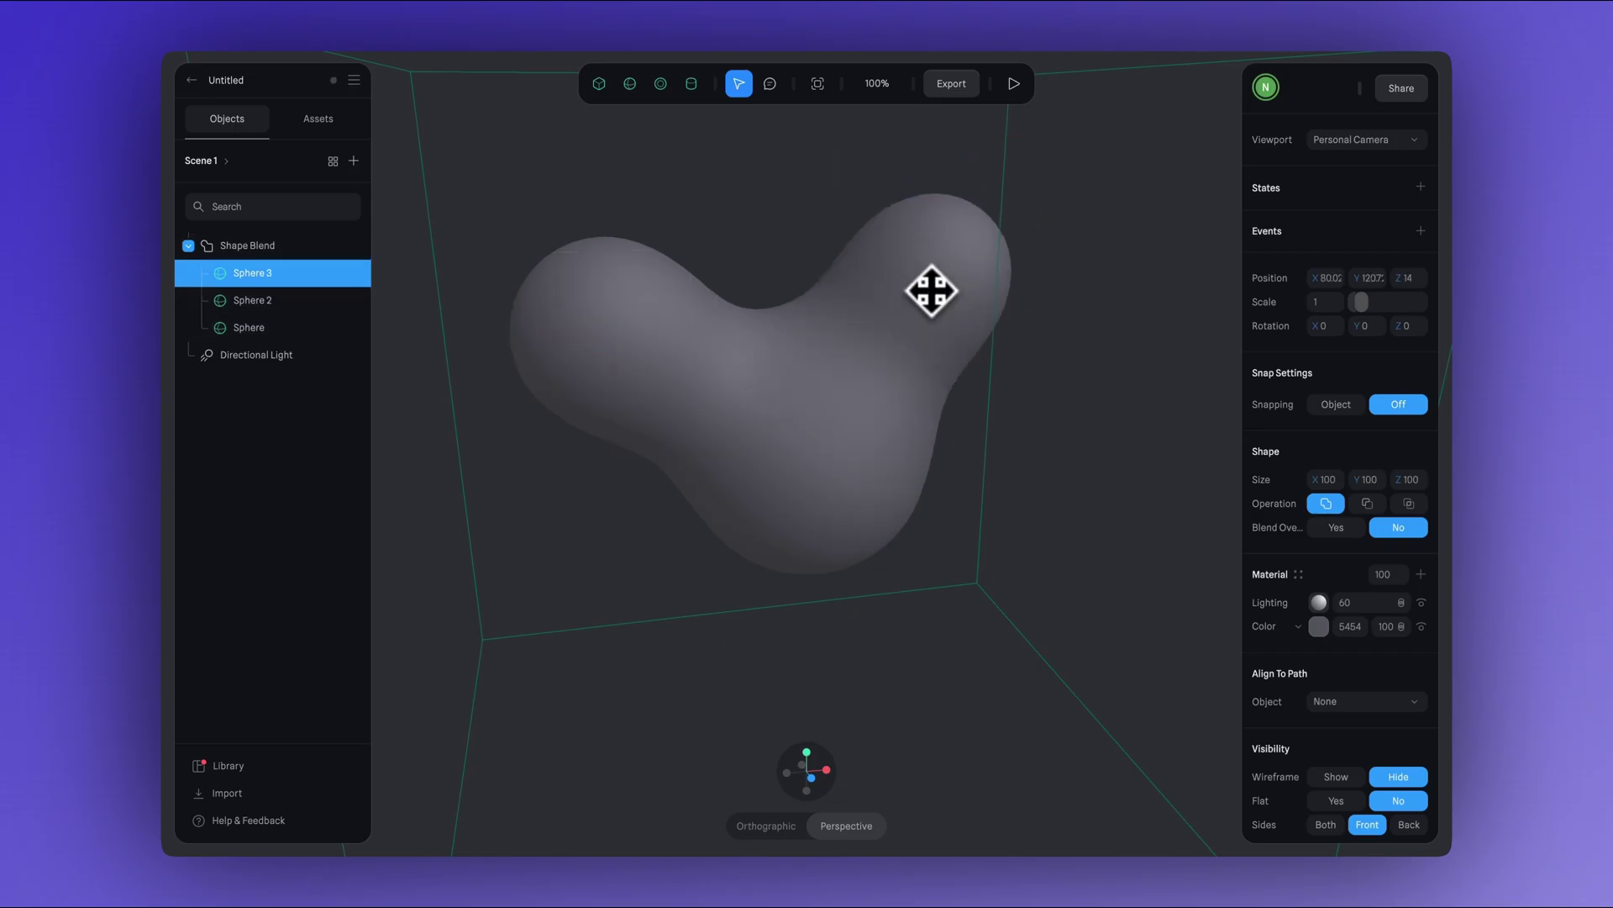
key(super+d)
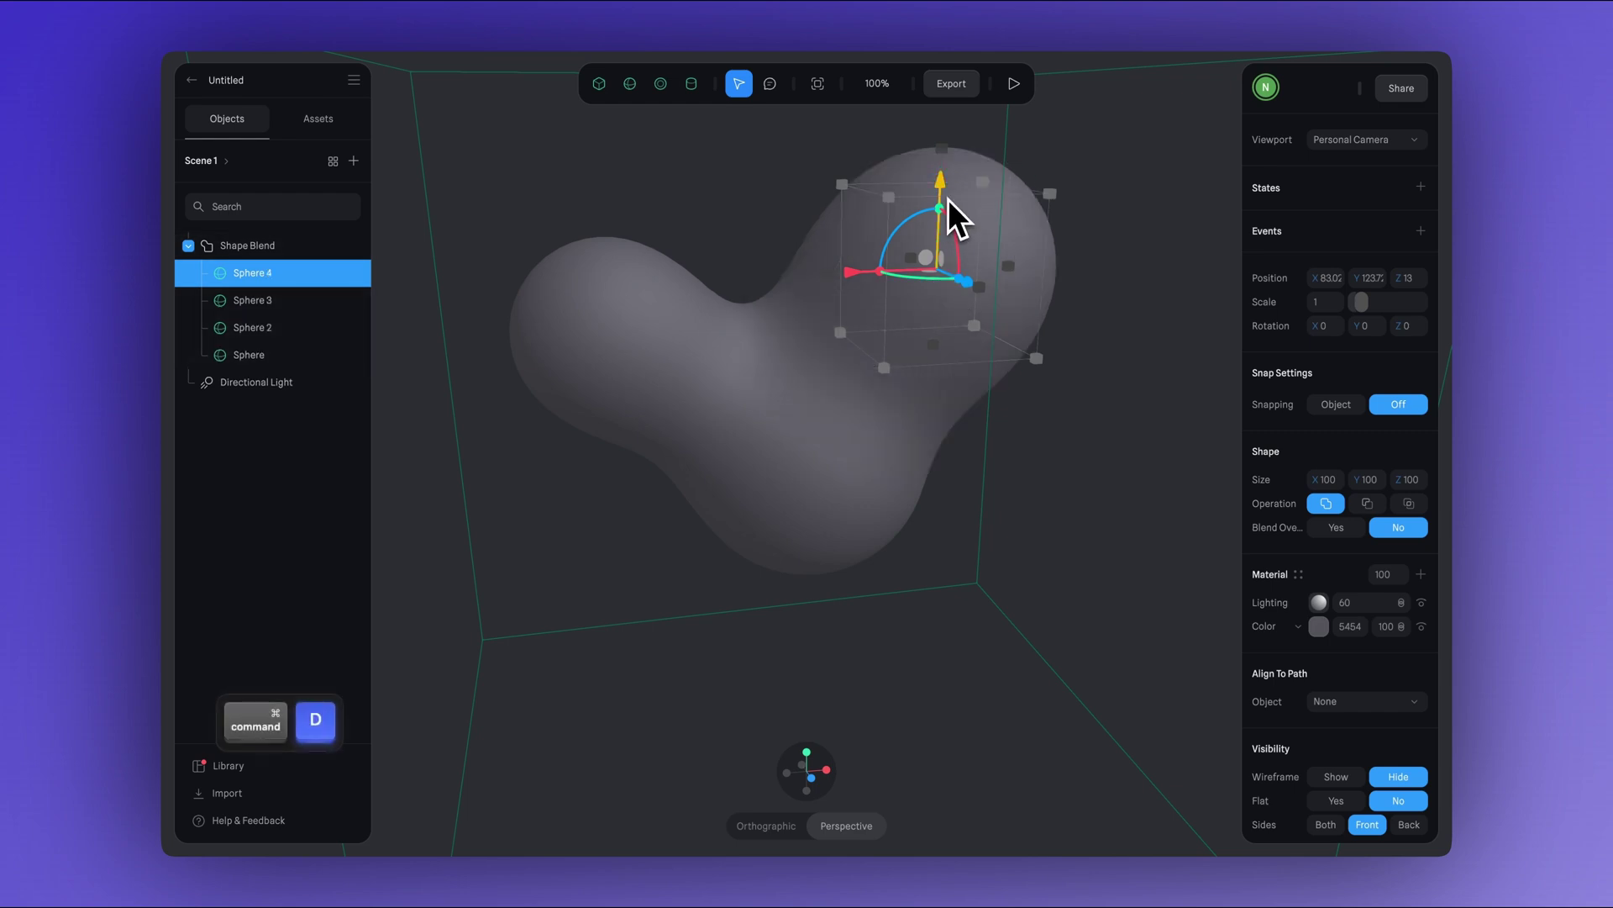
drag(942, 192, 919, 574)
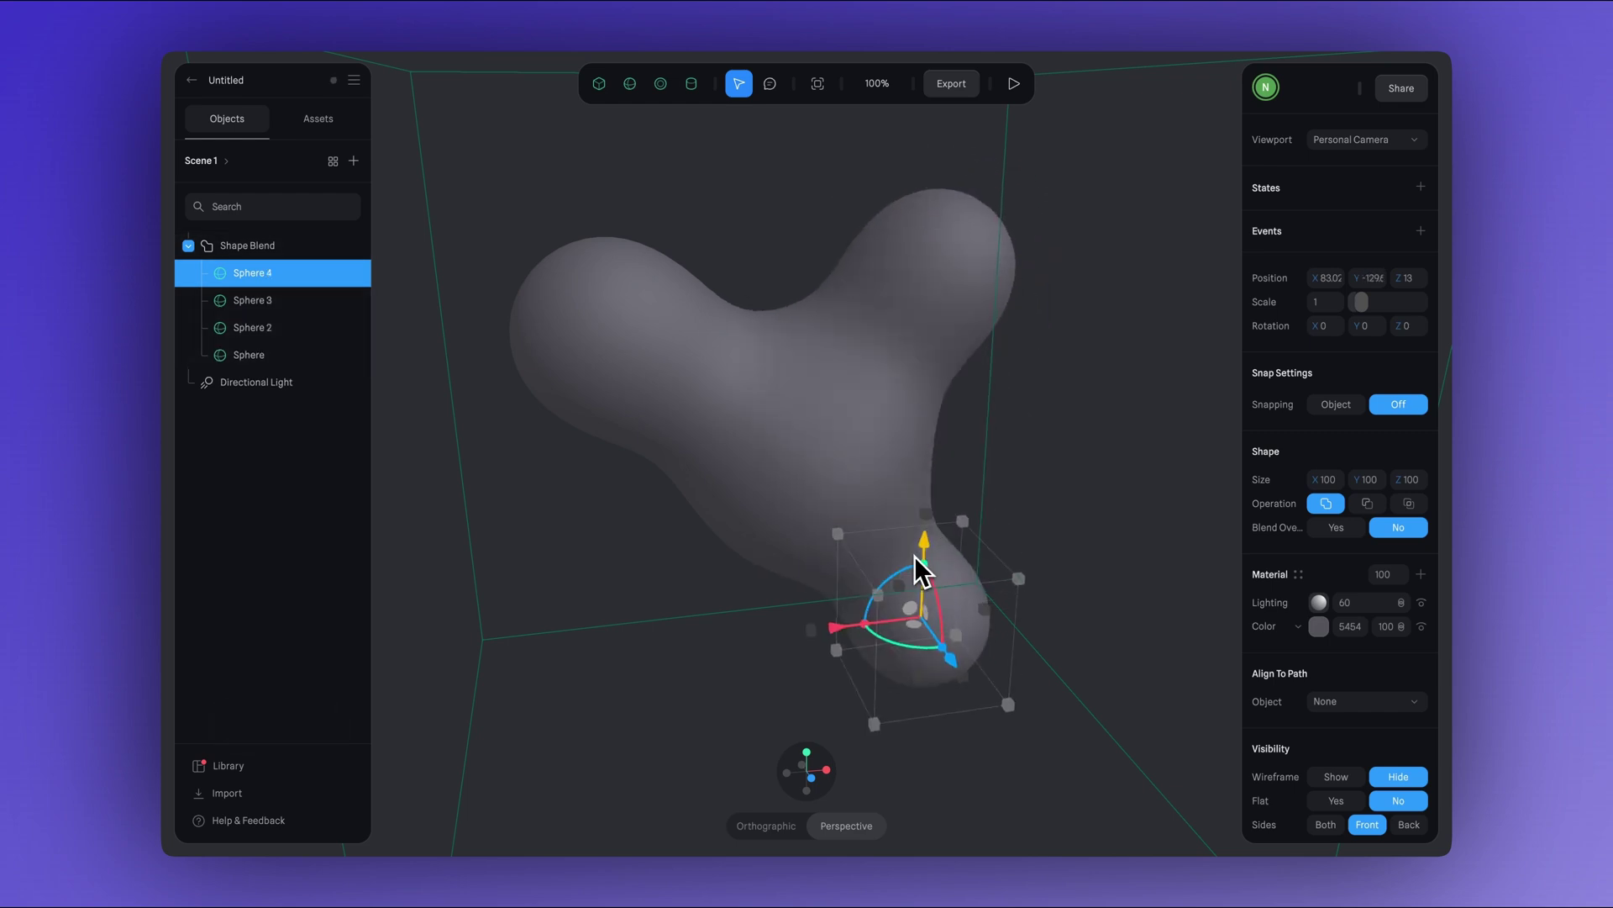
key(super+d)
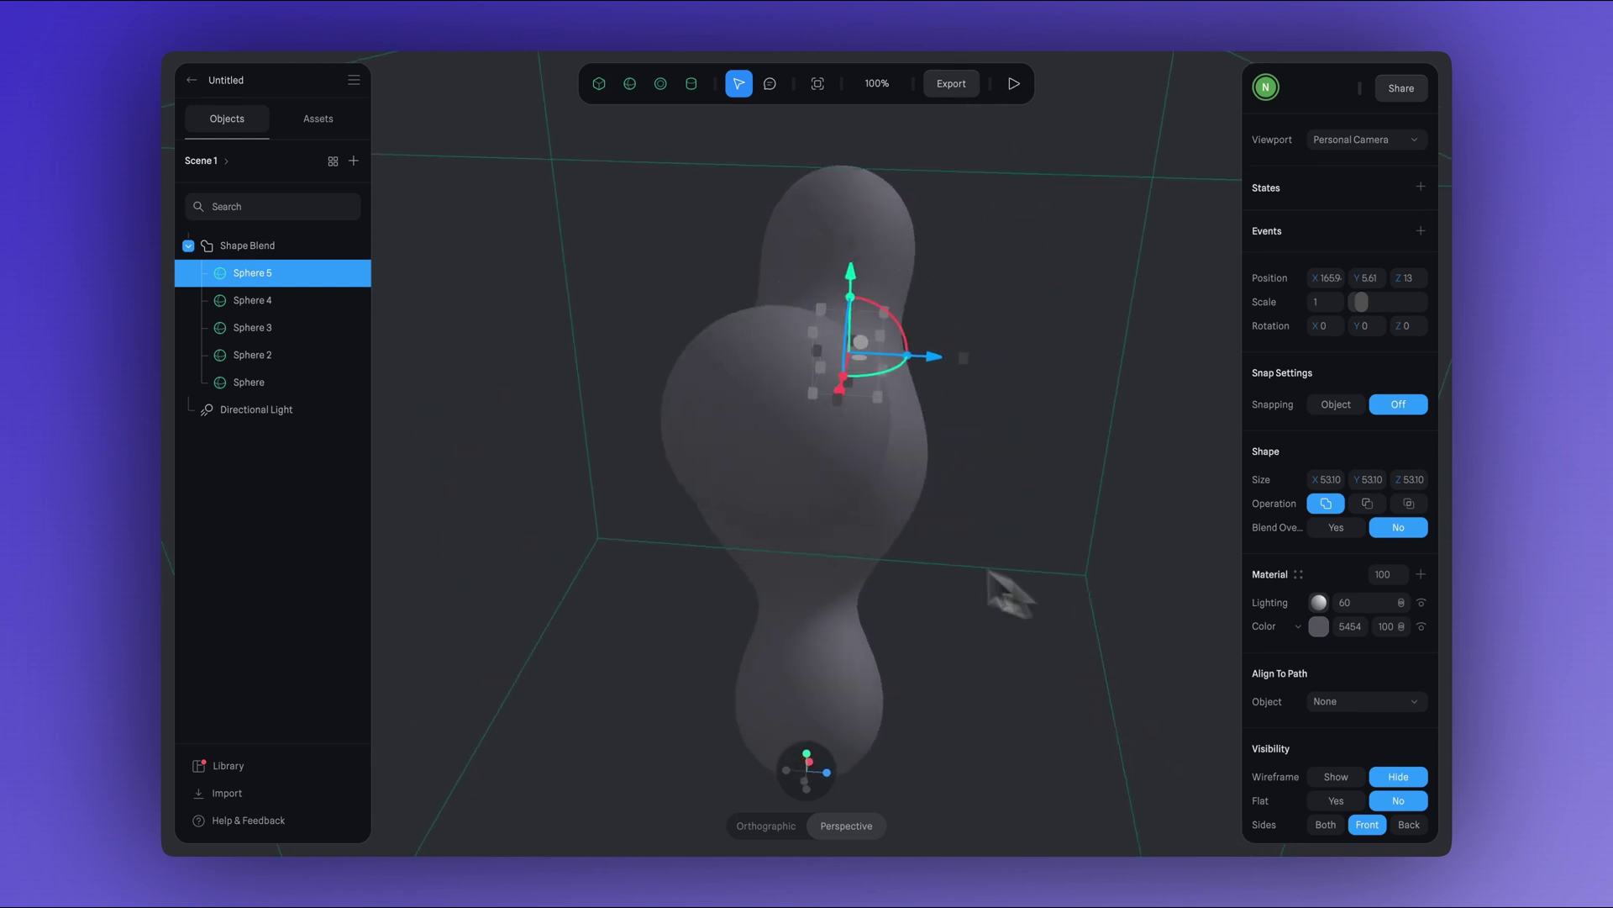
Push Sphere 2 along its depth and slightly left, and move Sphere 4 left.
click(795, 468)
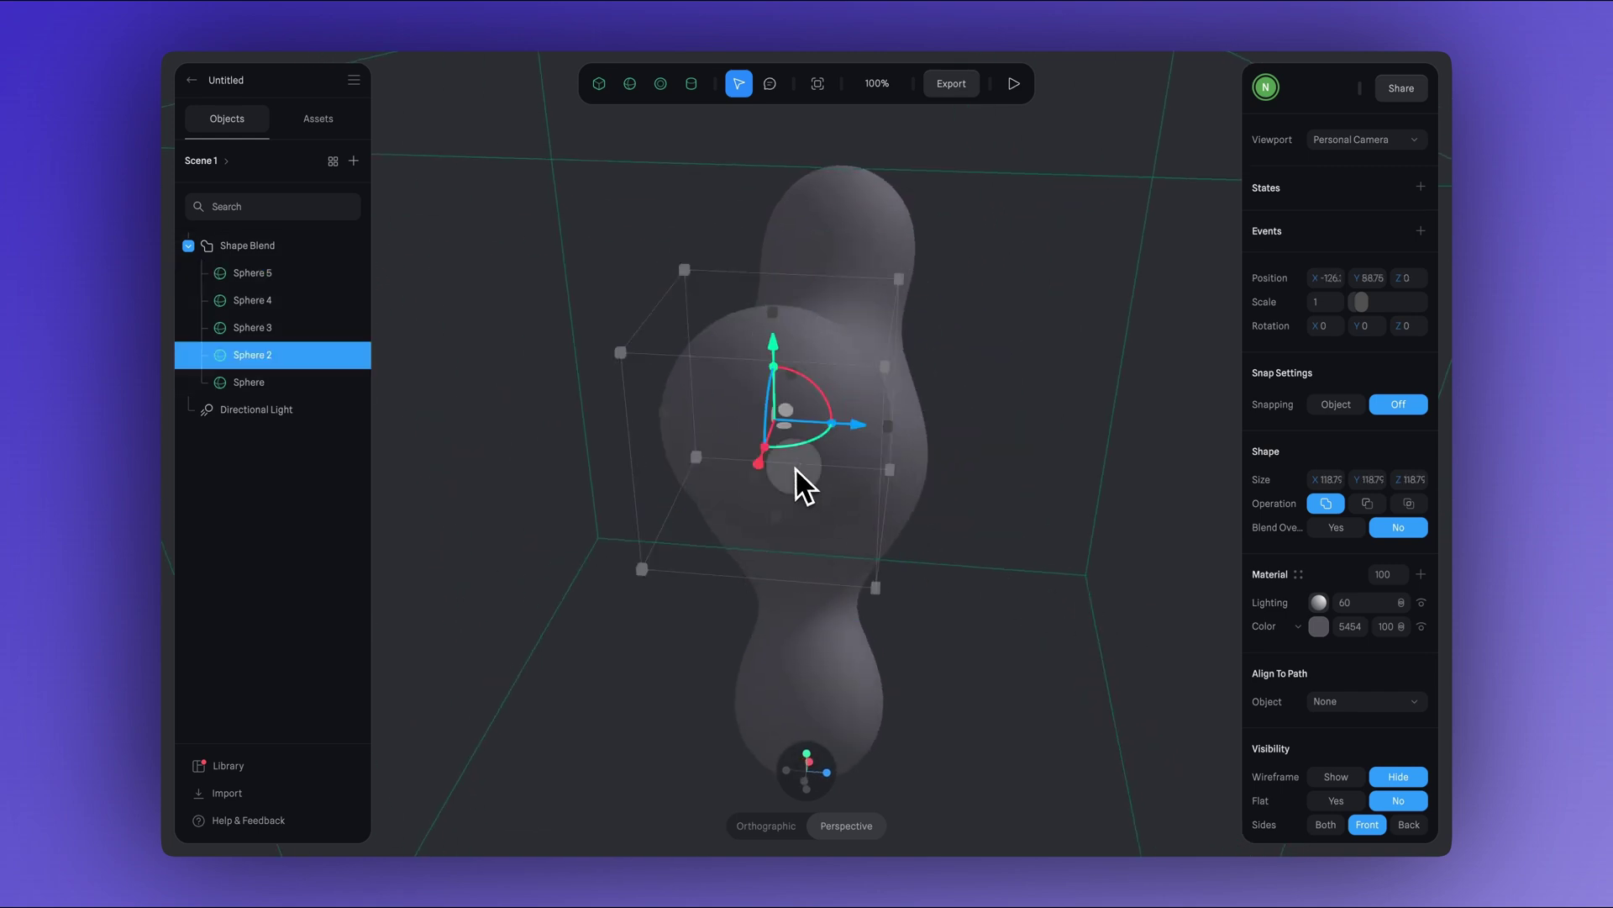
drag(866, 440, 802, 435)
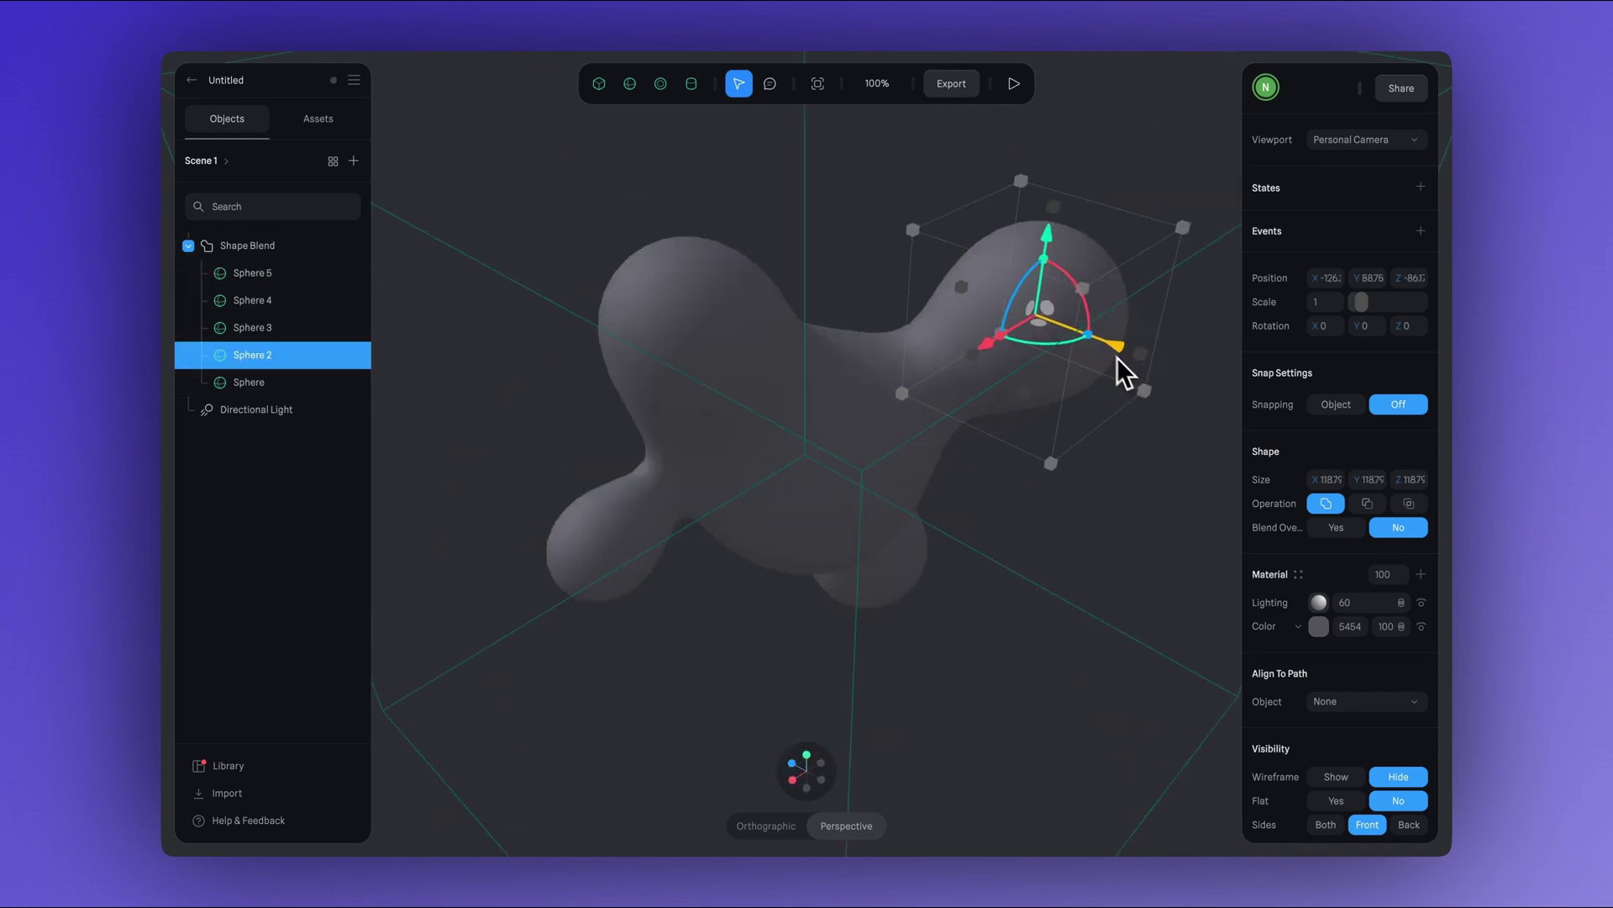
mouse_move(1117, 356)
mouse_down()
mouse_move(1144, 378)
mouse_move(1127, 371)
mouse_up()
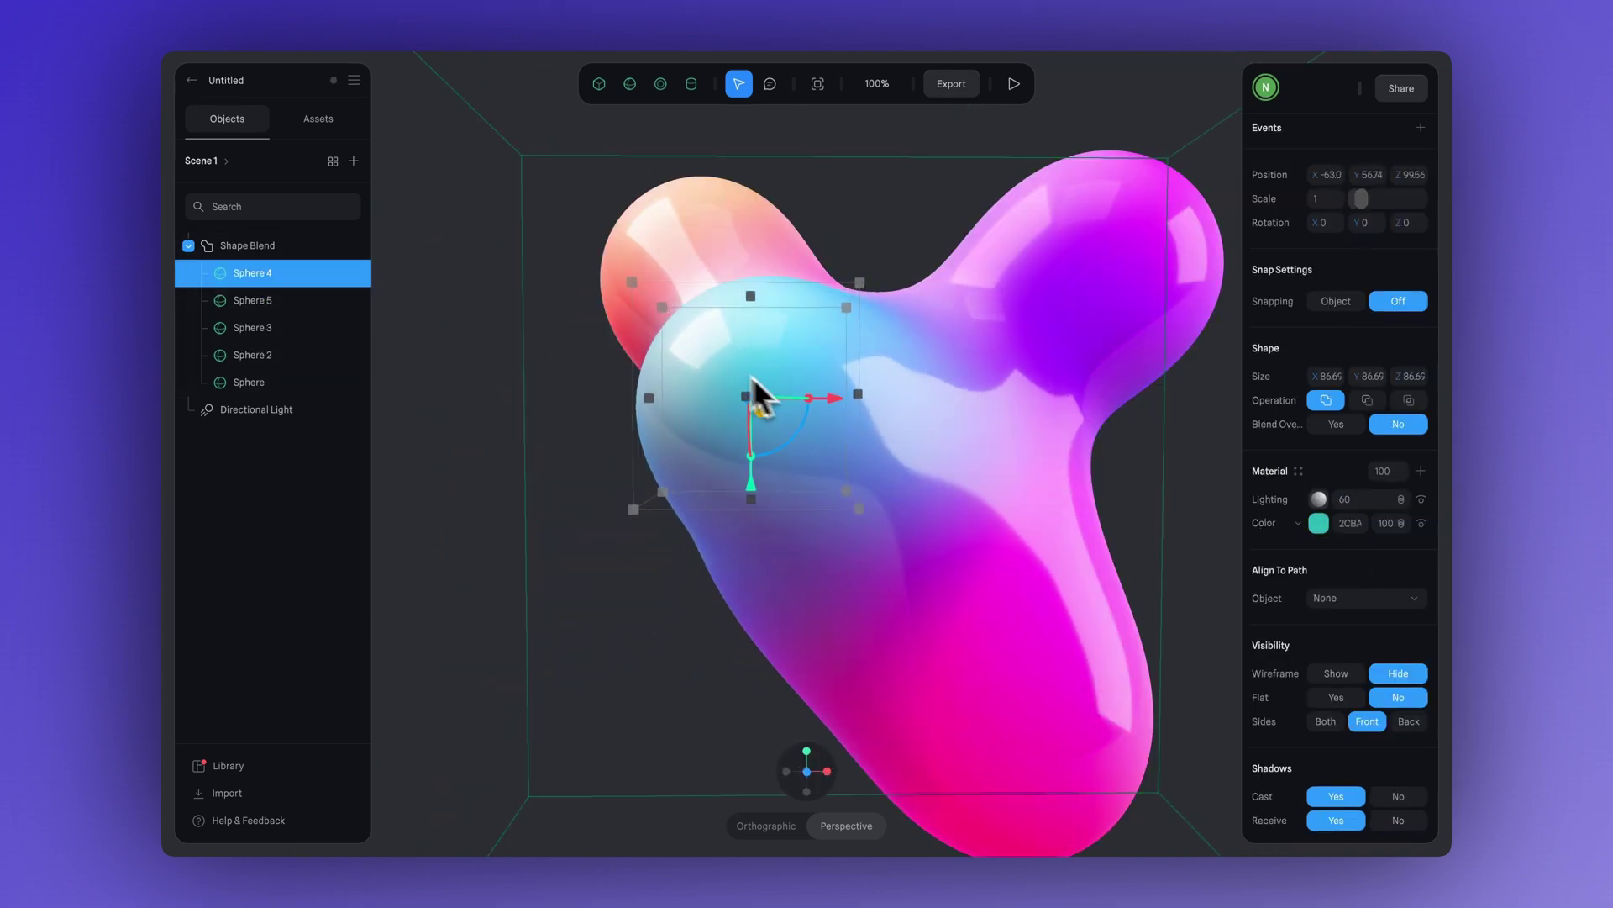
drag(753, 376, 744, 664)
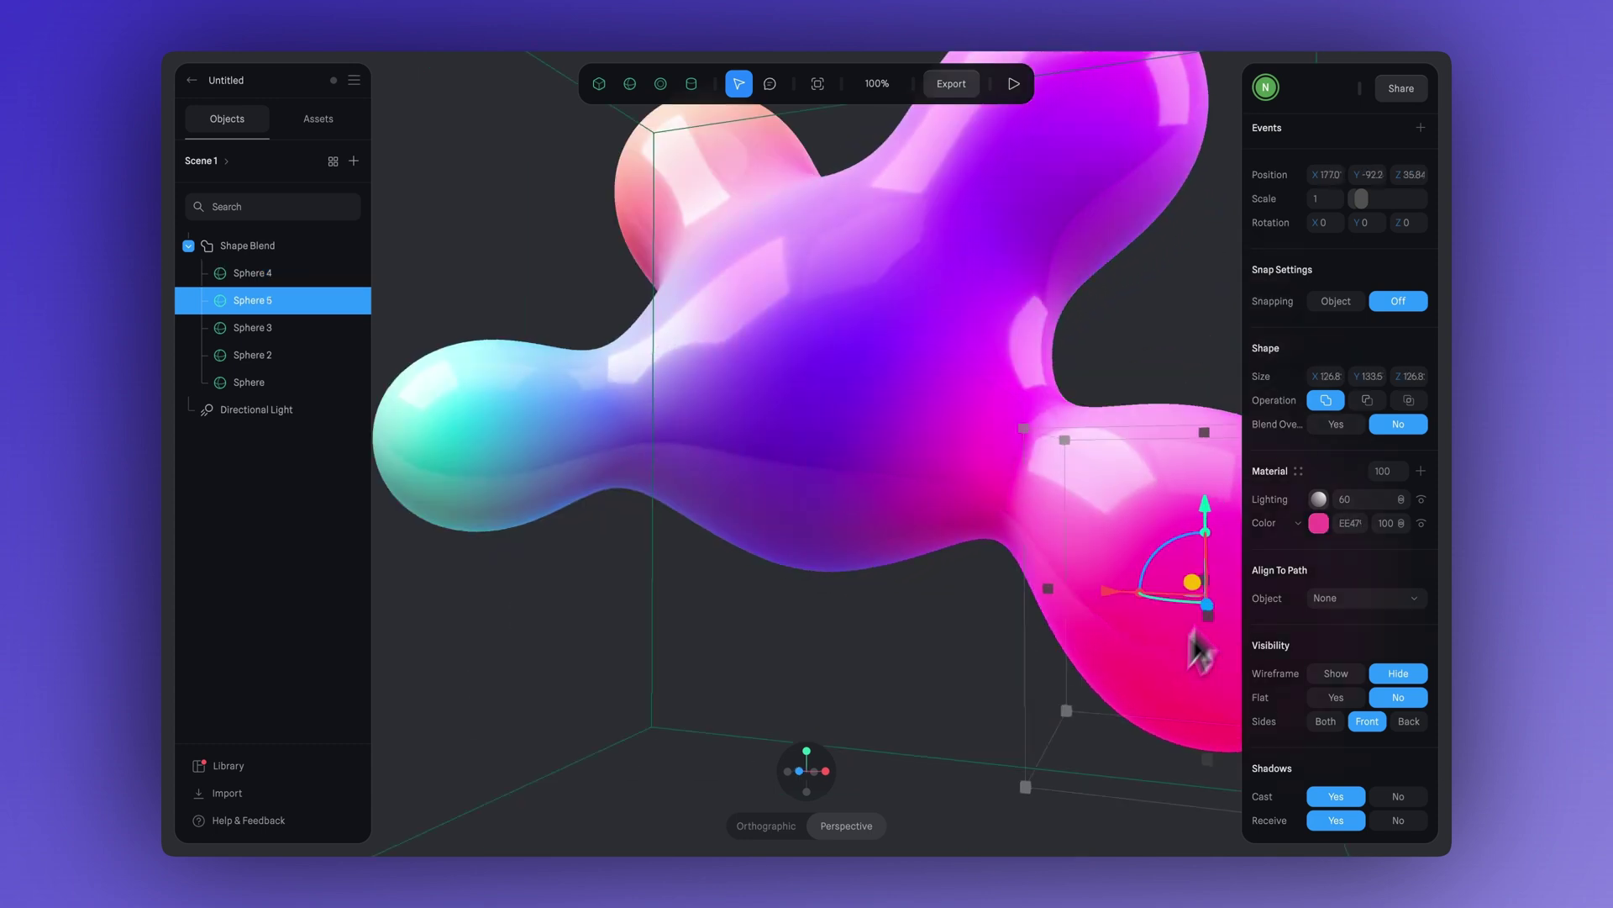
drag(1188, 576, 748, 577)
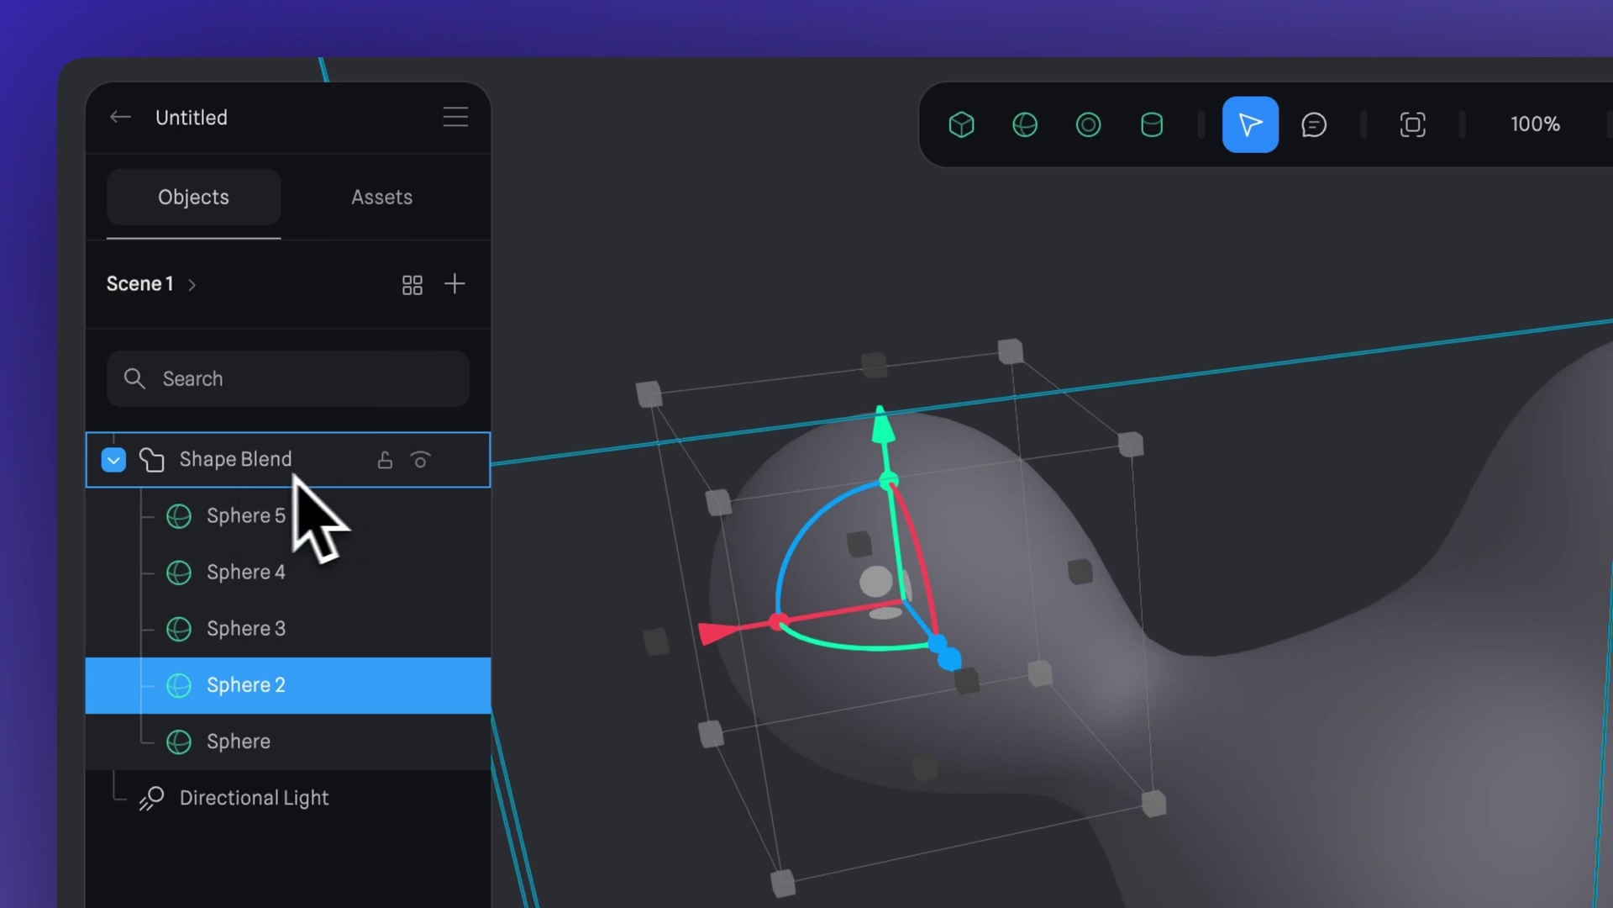
Select the Shape Blend, keep Resolution at Medium and adjust the Blending strength.
click(316, 467)
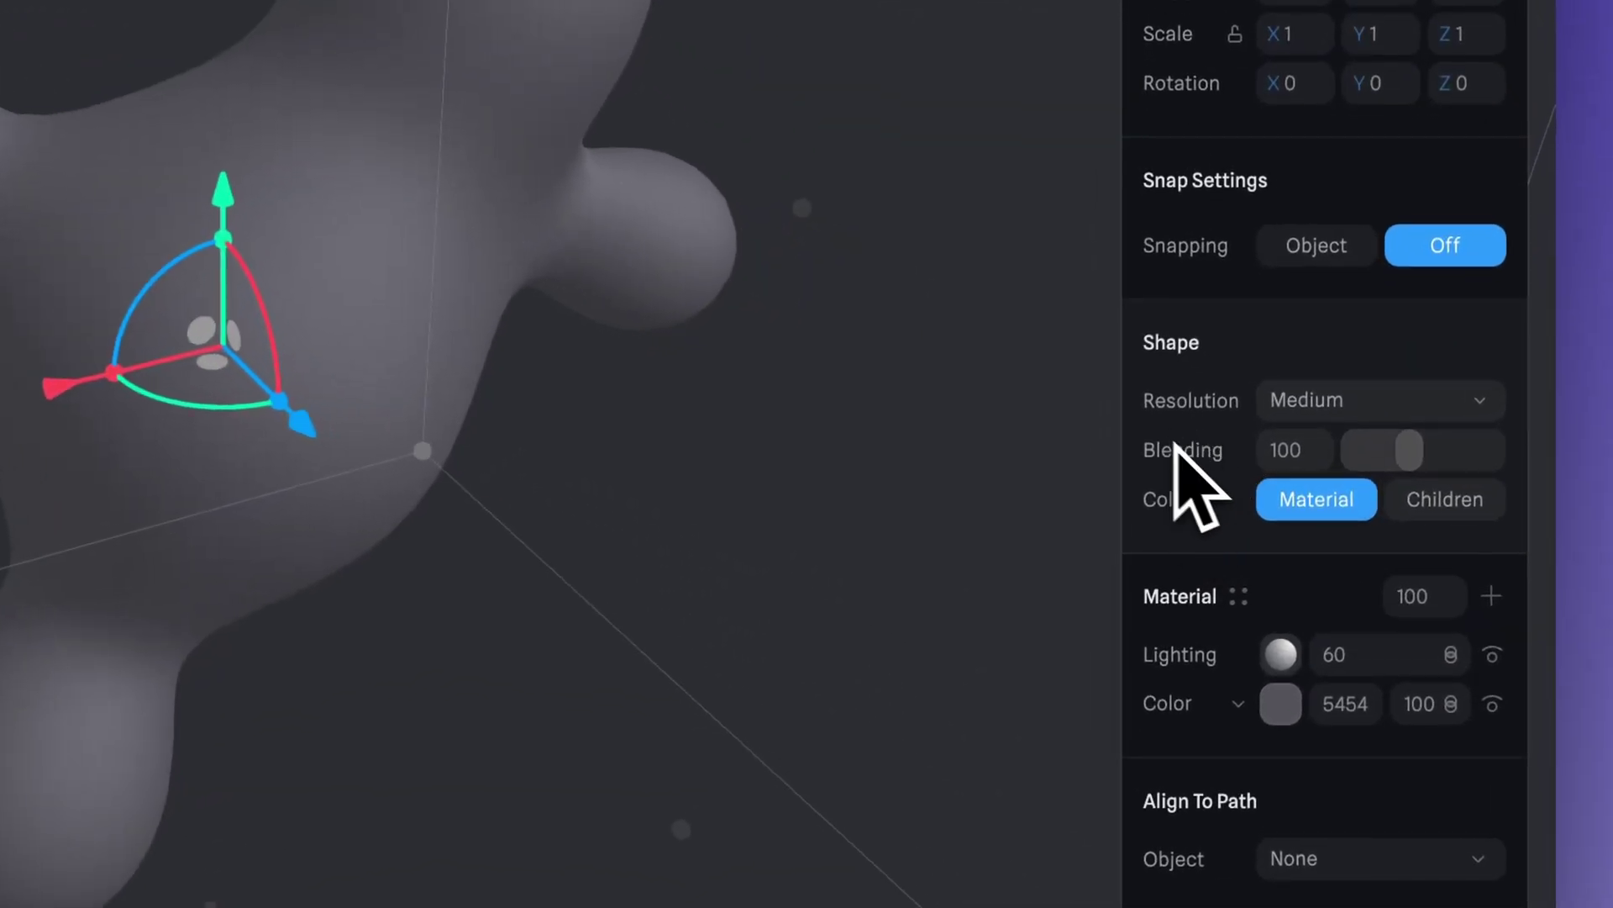
click(1489, 407)
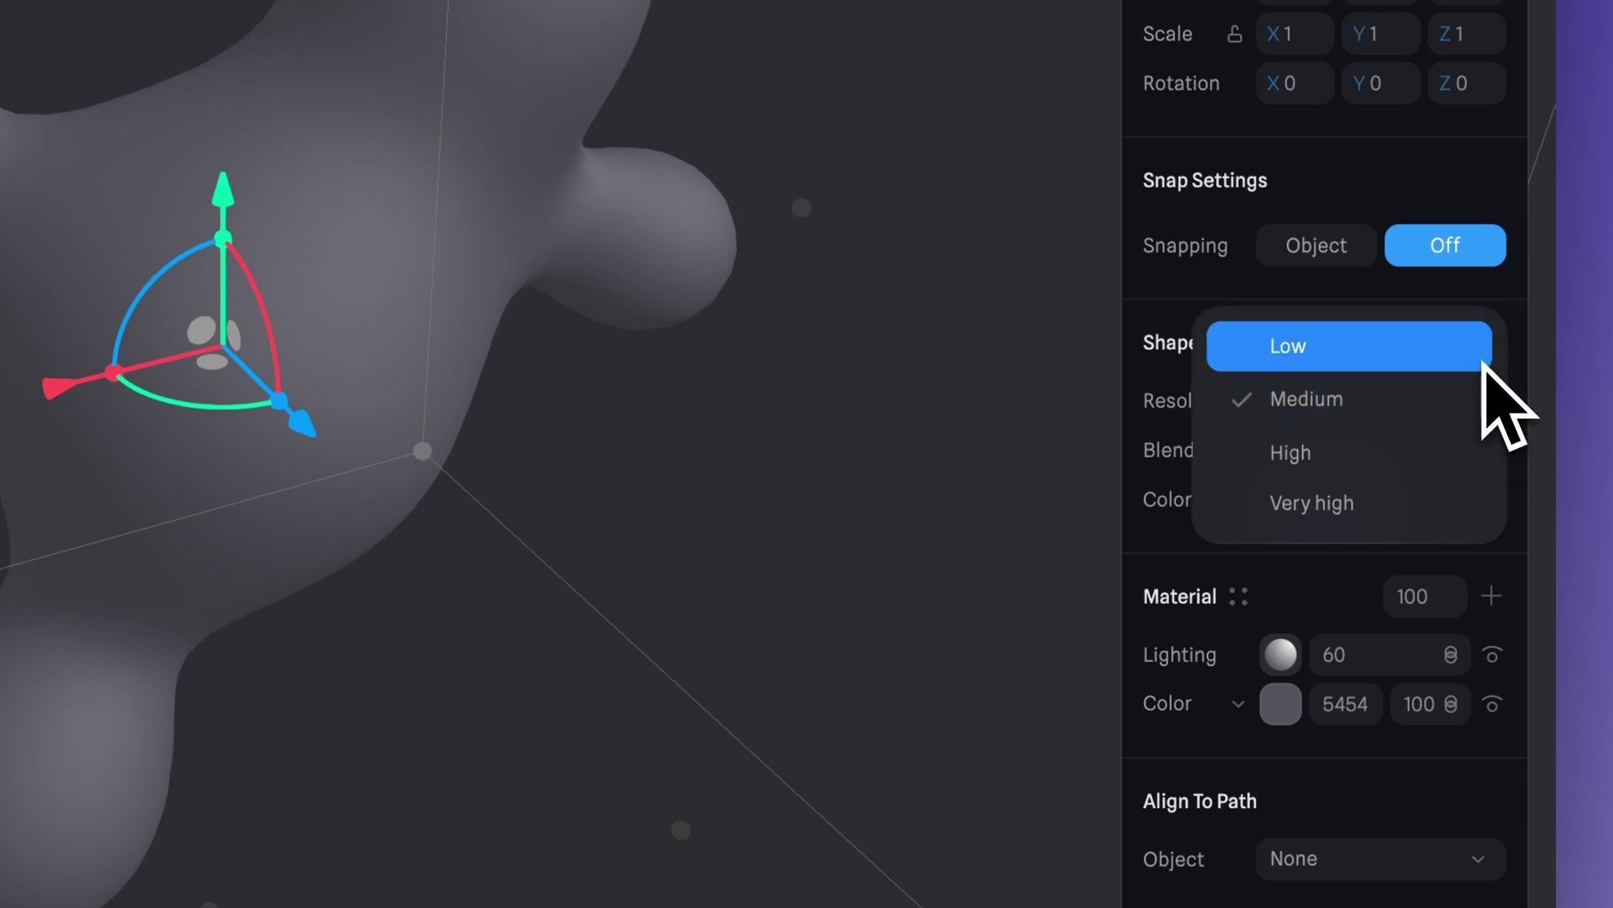
click(1473, 426)
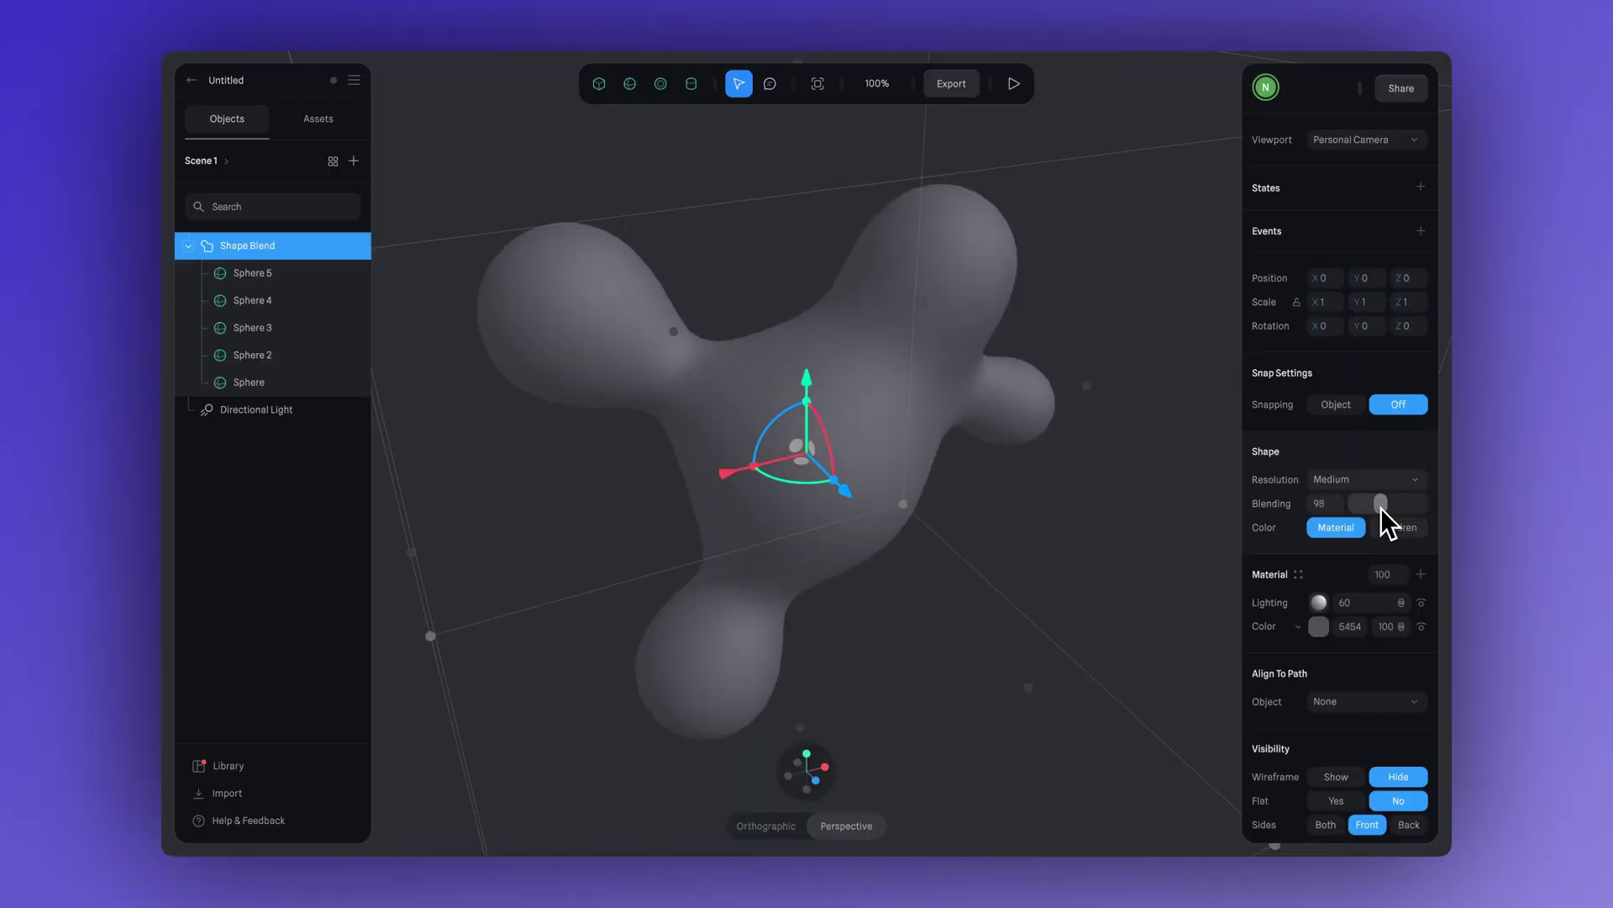
drag(1407, 458, 1383, 503)
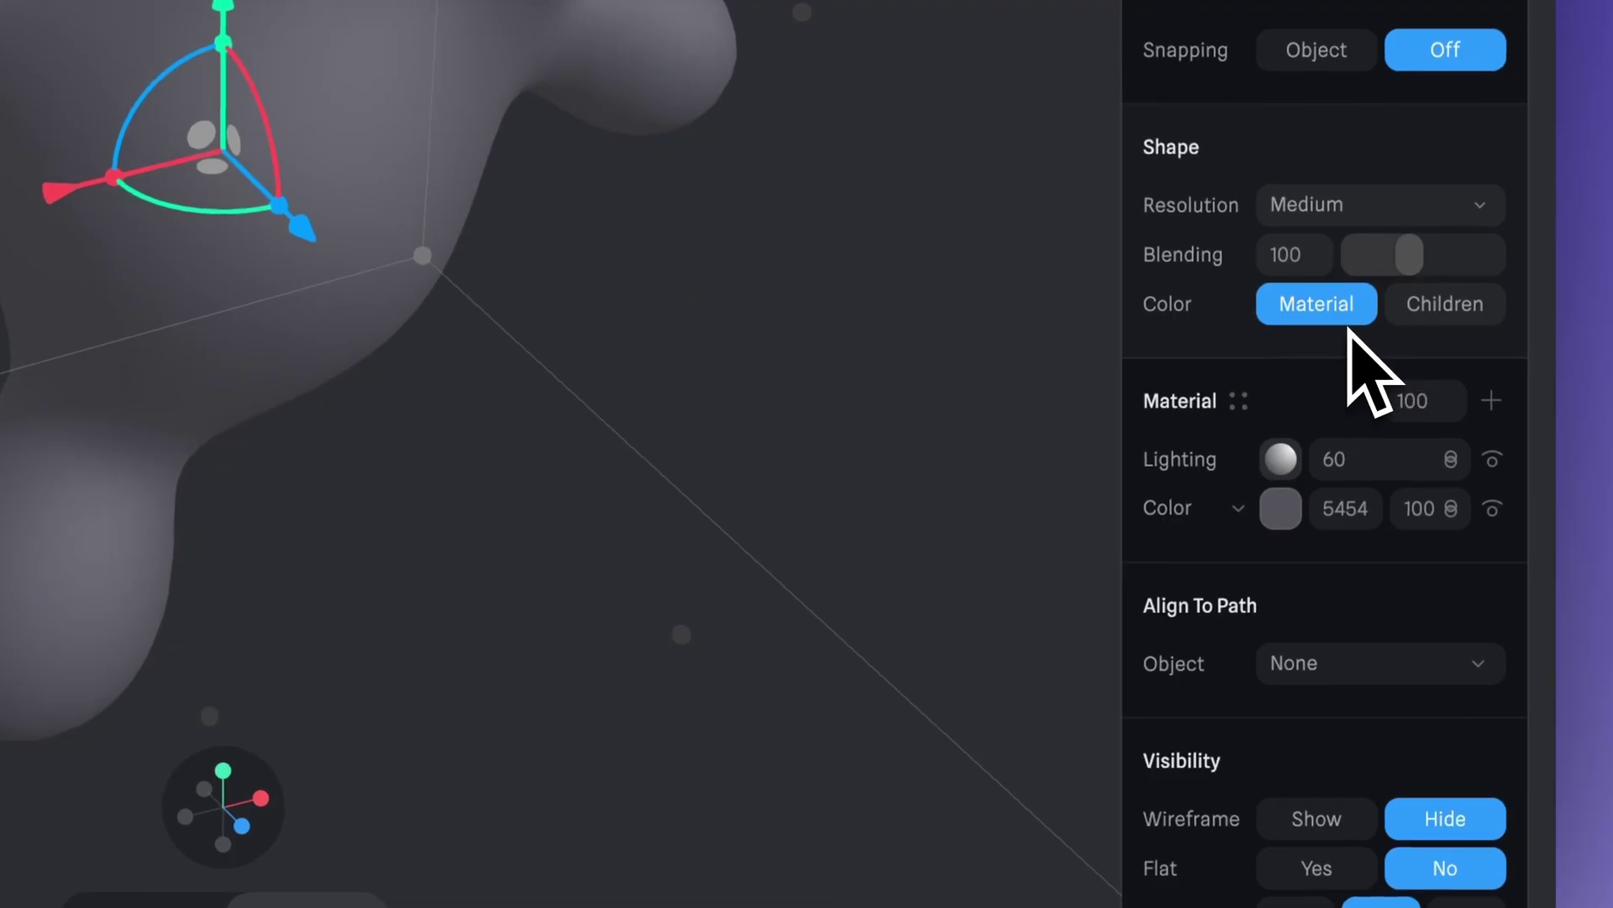
Try a purple material colour on the blob, then undo it back to grey.
click(1277, 509)
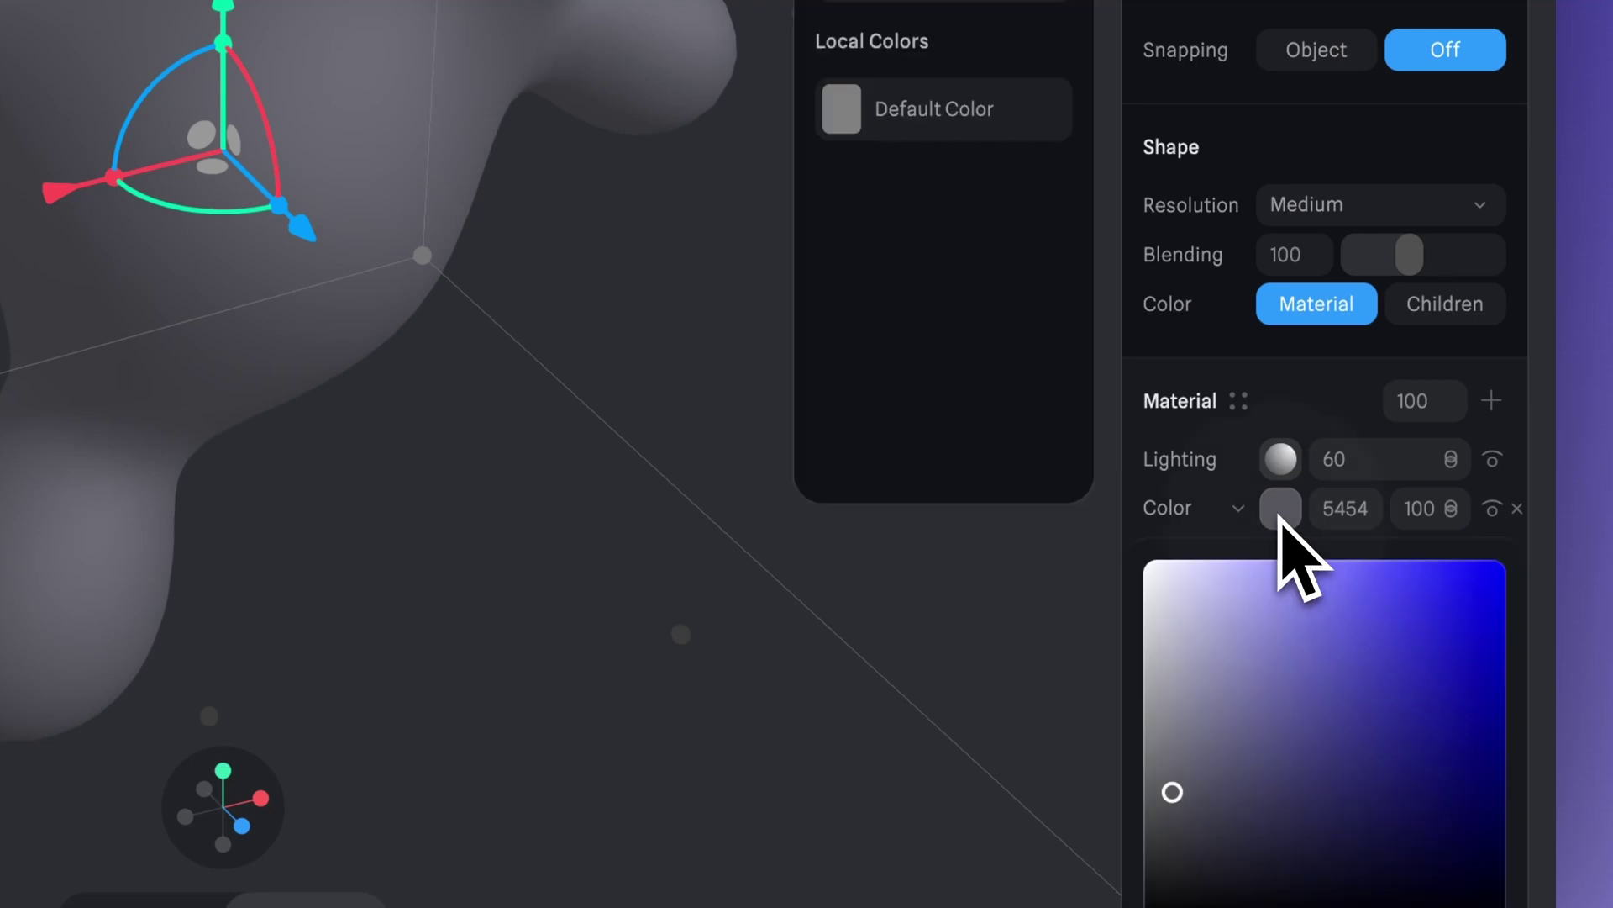
click(1316, 565)
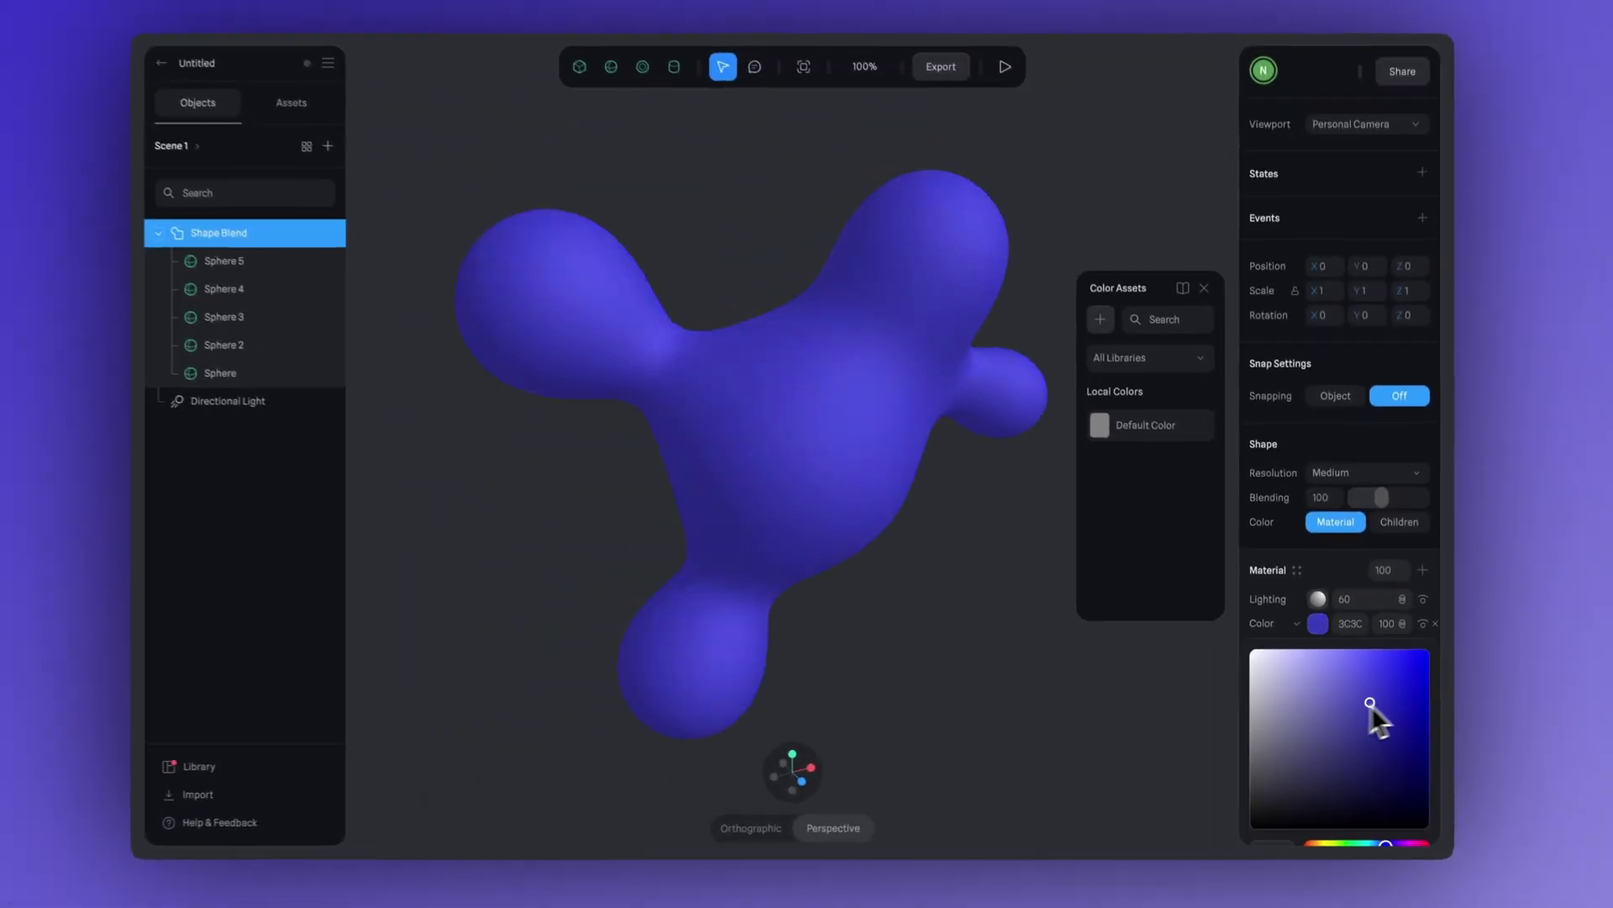
drag(1336, 679, 1362, 724)
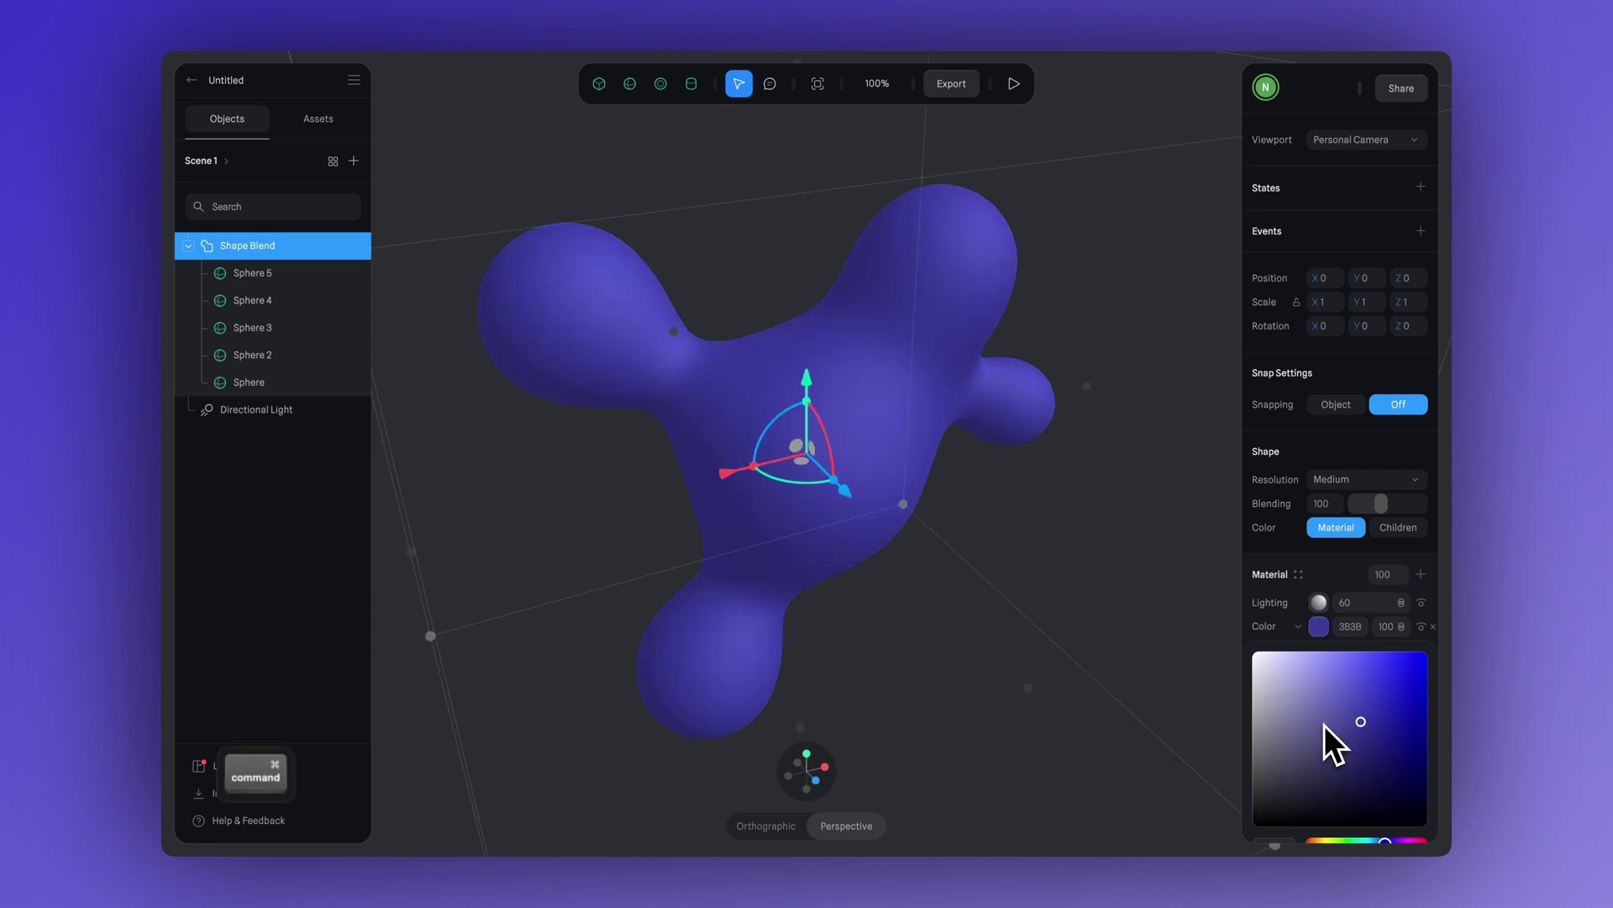
key(super+z)
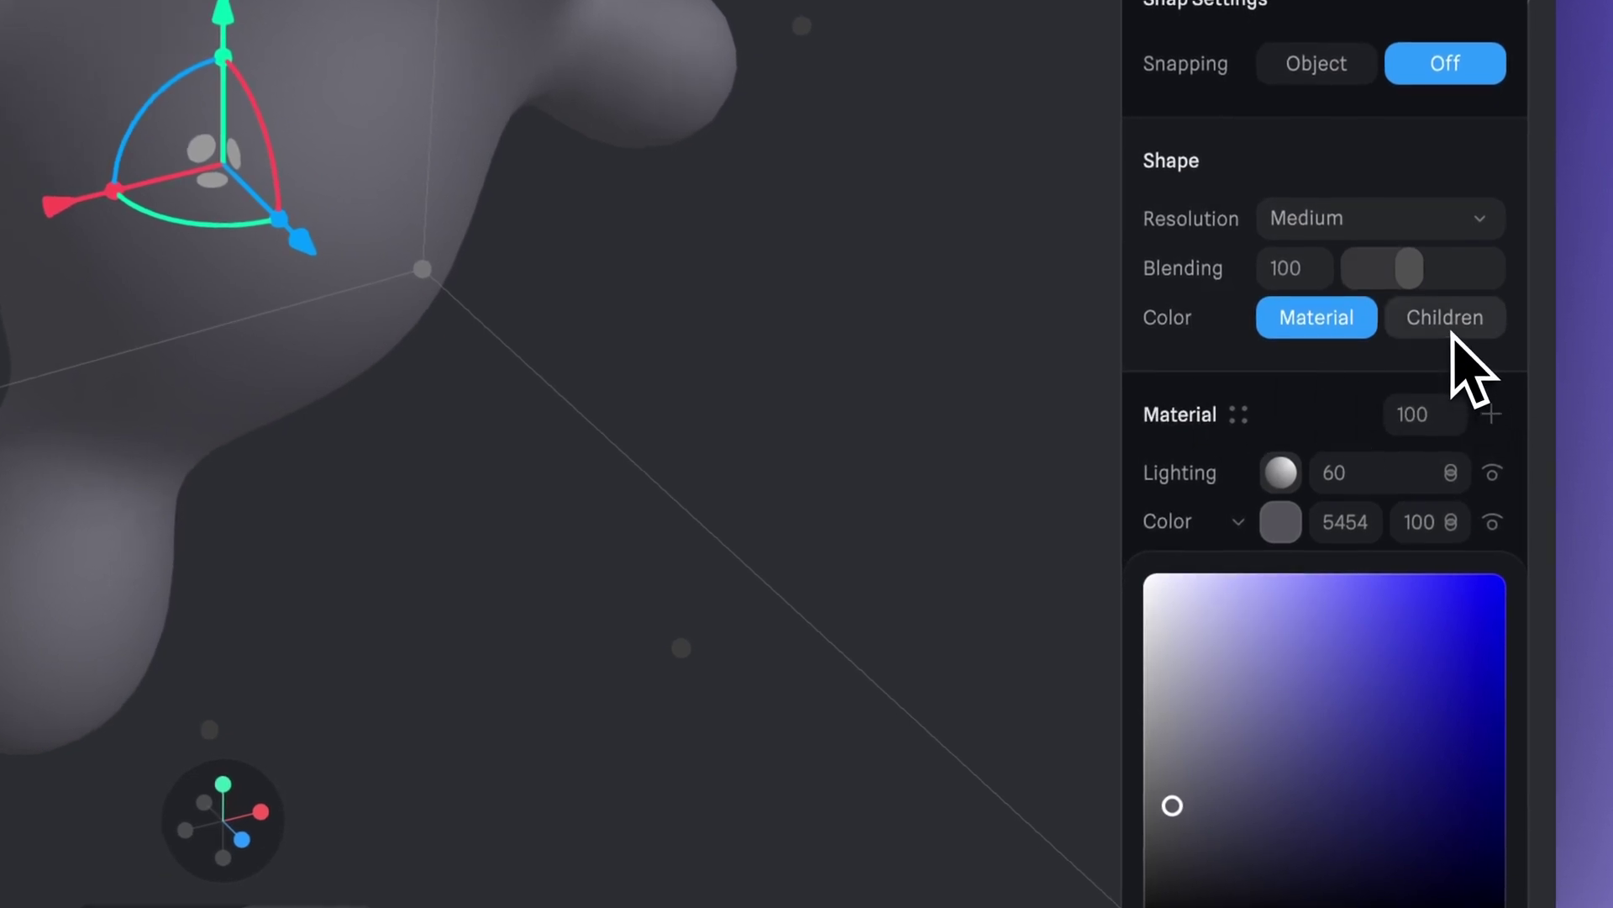
Let each sphere supply its own colour and give Sphere 3 a deep purple-blue.
click(1457, 340)
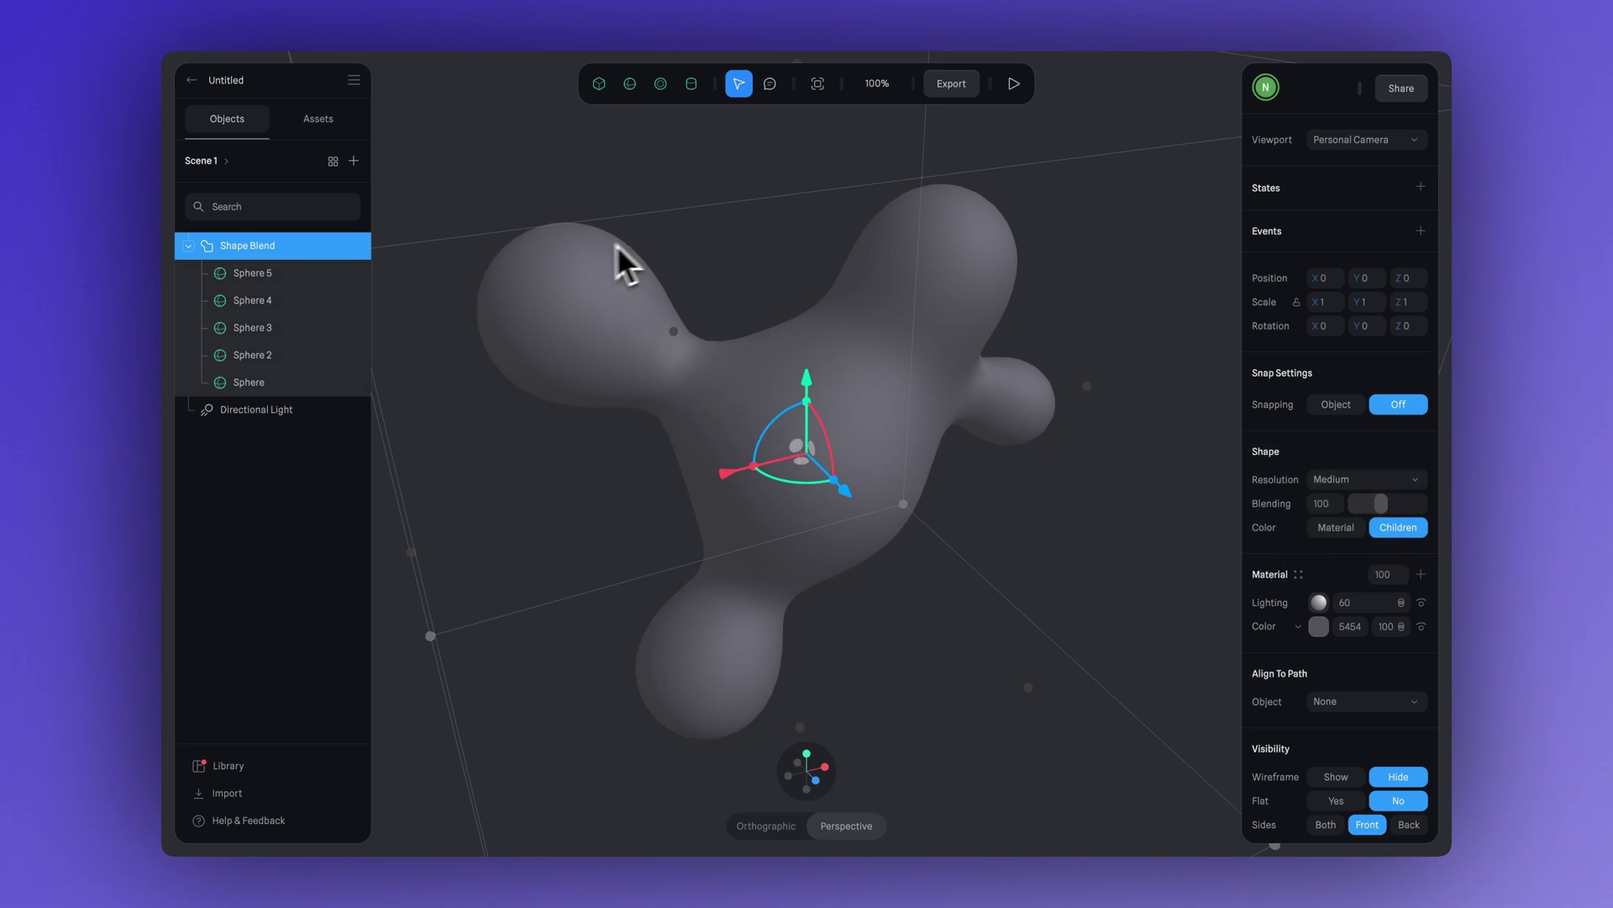
click(954, 253)
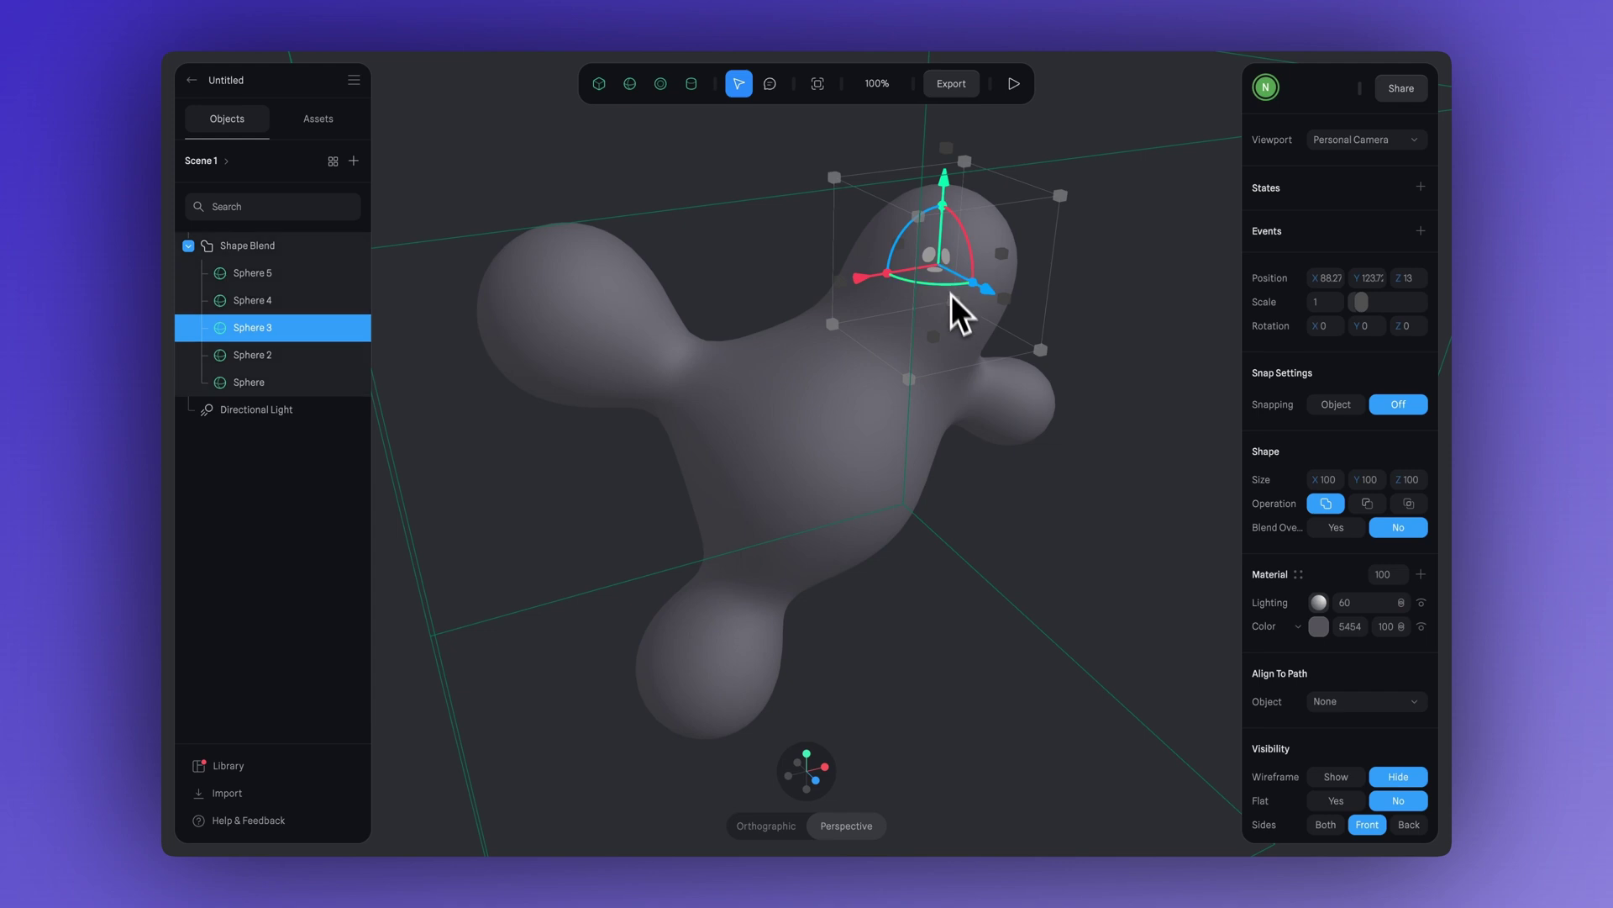
click(1319, 627)
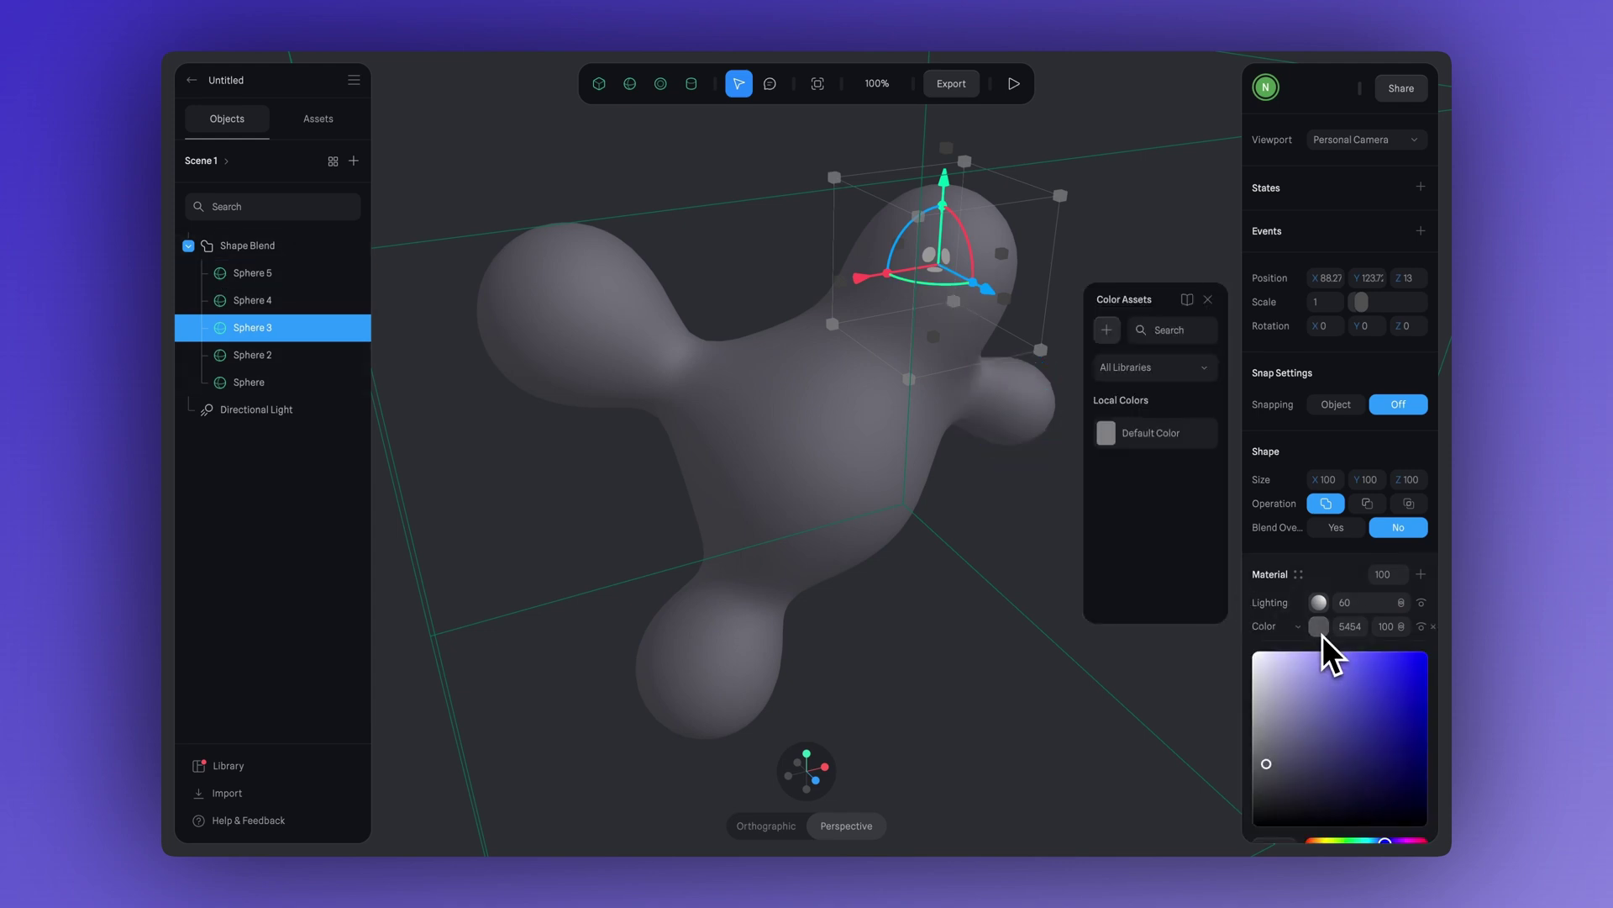
click(1337, 668)
drag(1338, 669, 1387, 669)
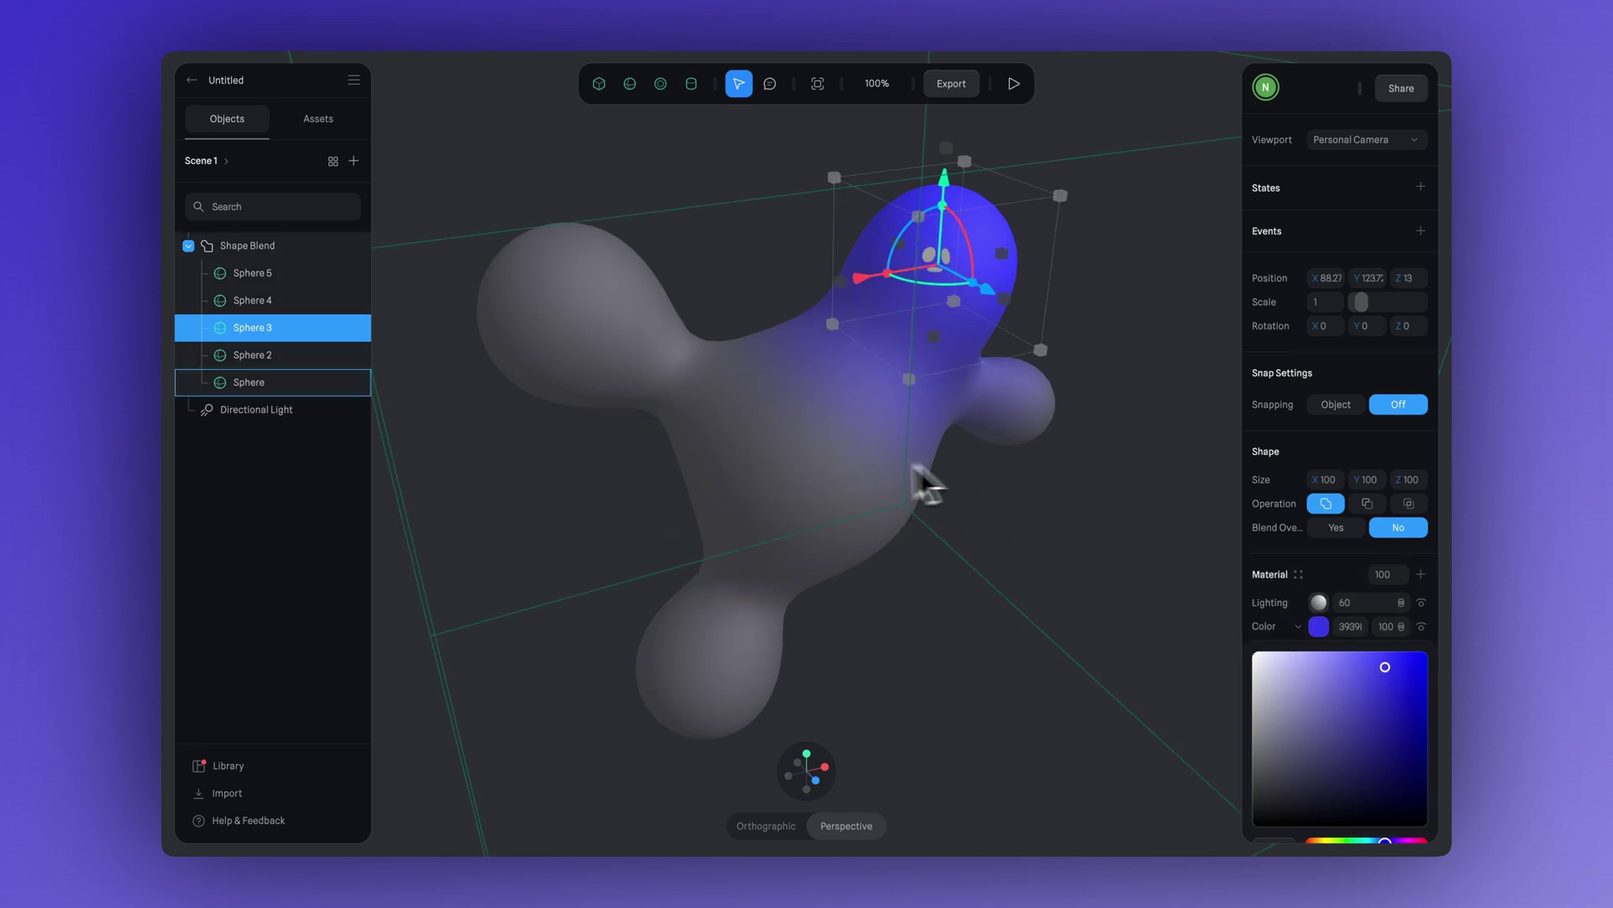
Colour Sphere 5, the small lobe, pink.
alt+drag(1069, 493, 982, 469)
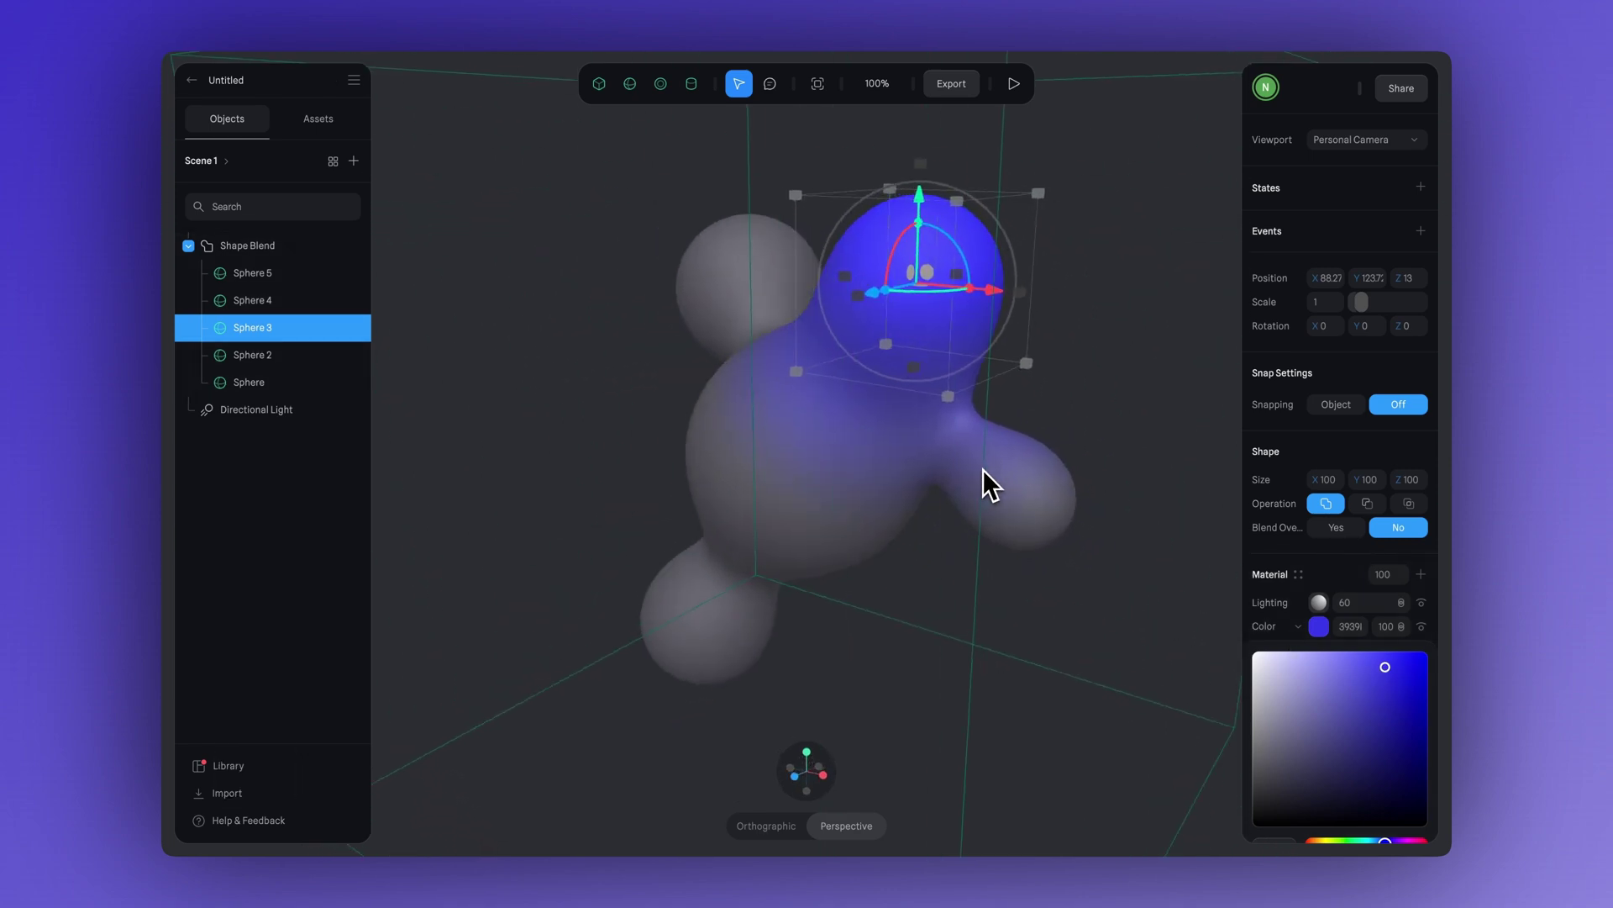
click(1057, 523)
click(1318, 626)
click(1325, 632)
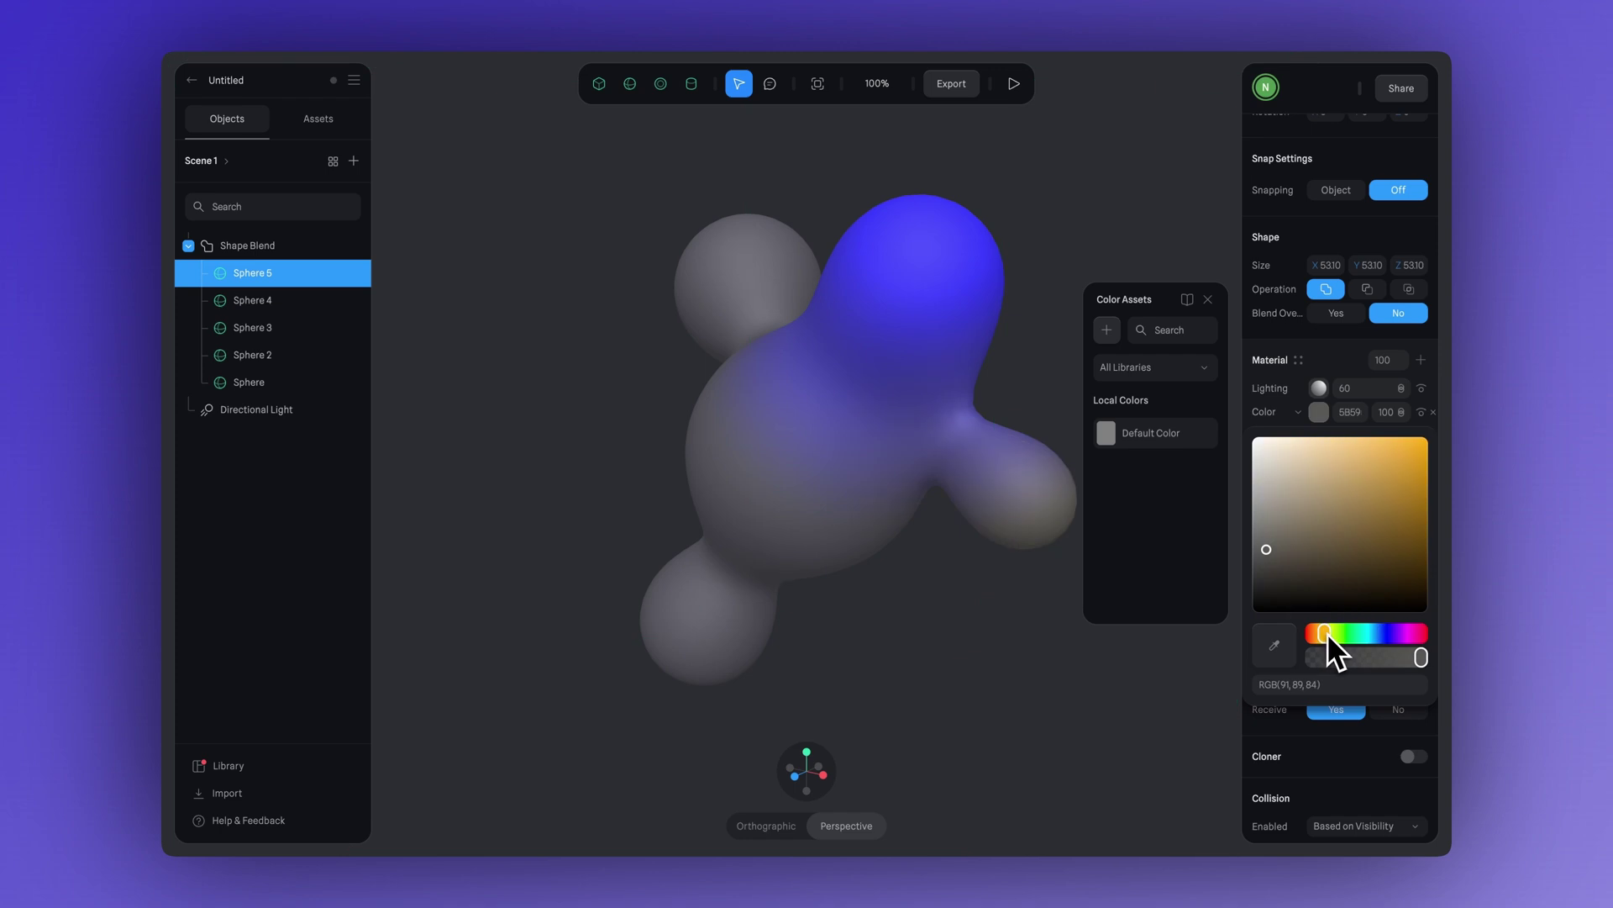
click(1345, 473)
drag(1324, 633, 1412, 632)
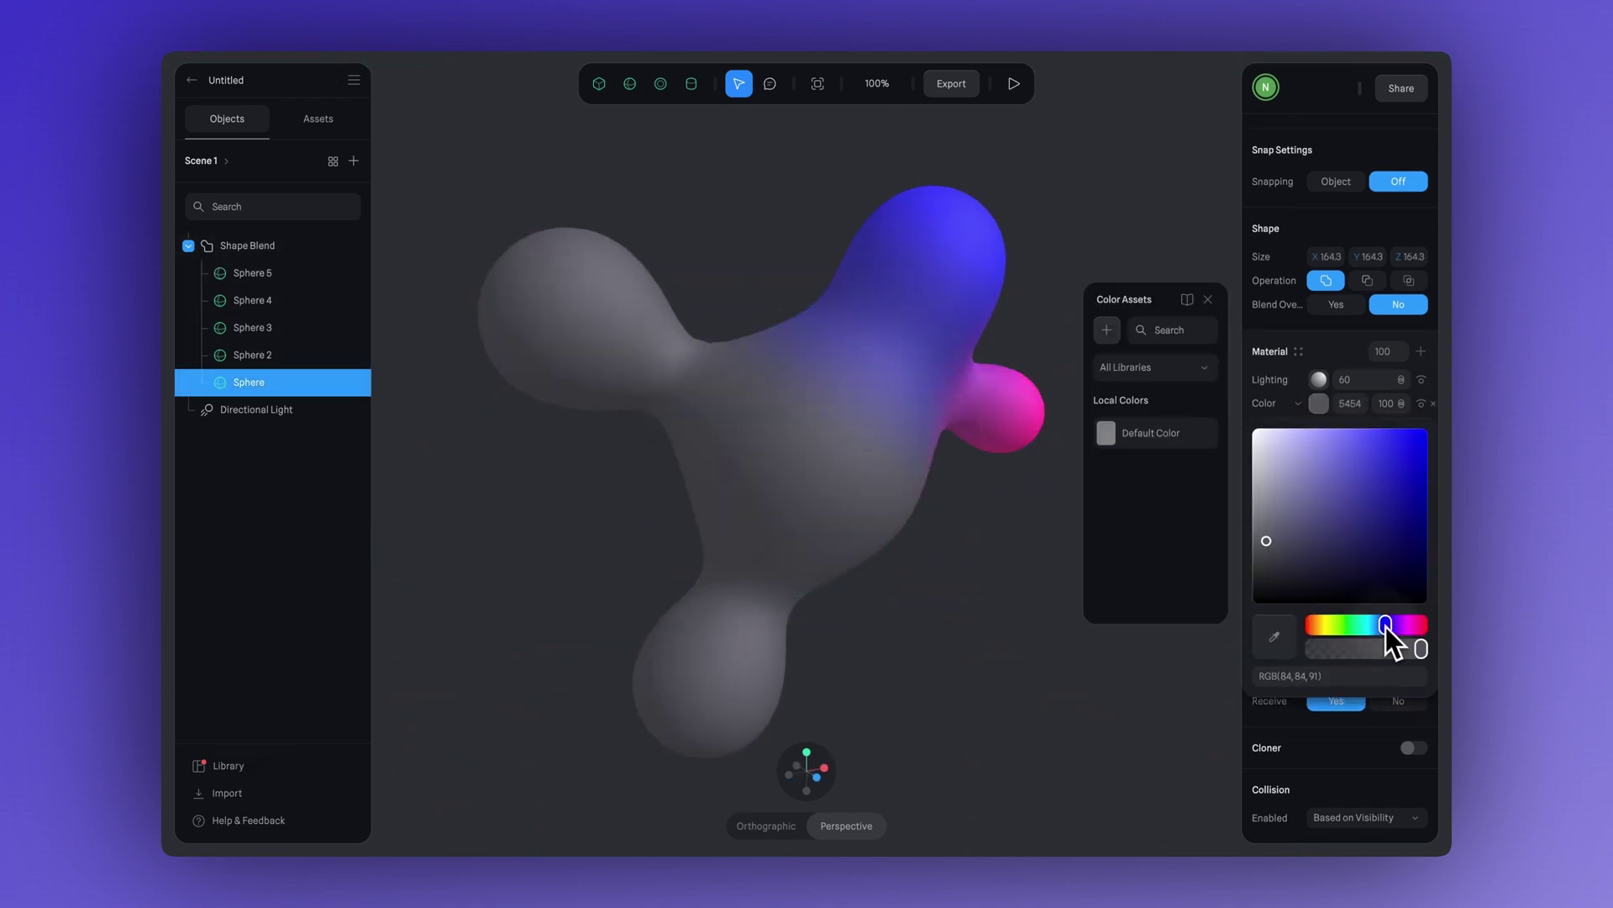
Colour Sphere 2 orange, Sphere 4 light cyan, and the main Sphere vivid blue.
drag(1384, 627, 1389, 632)
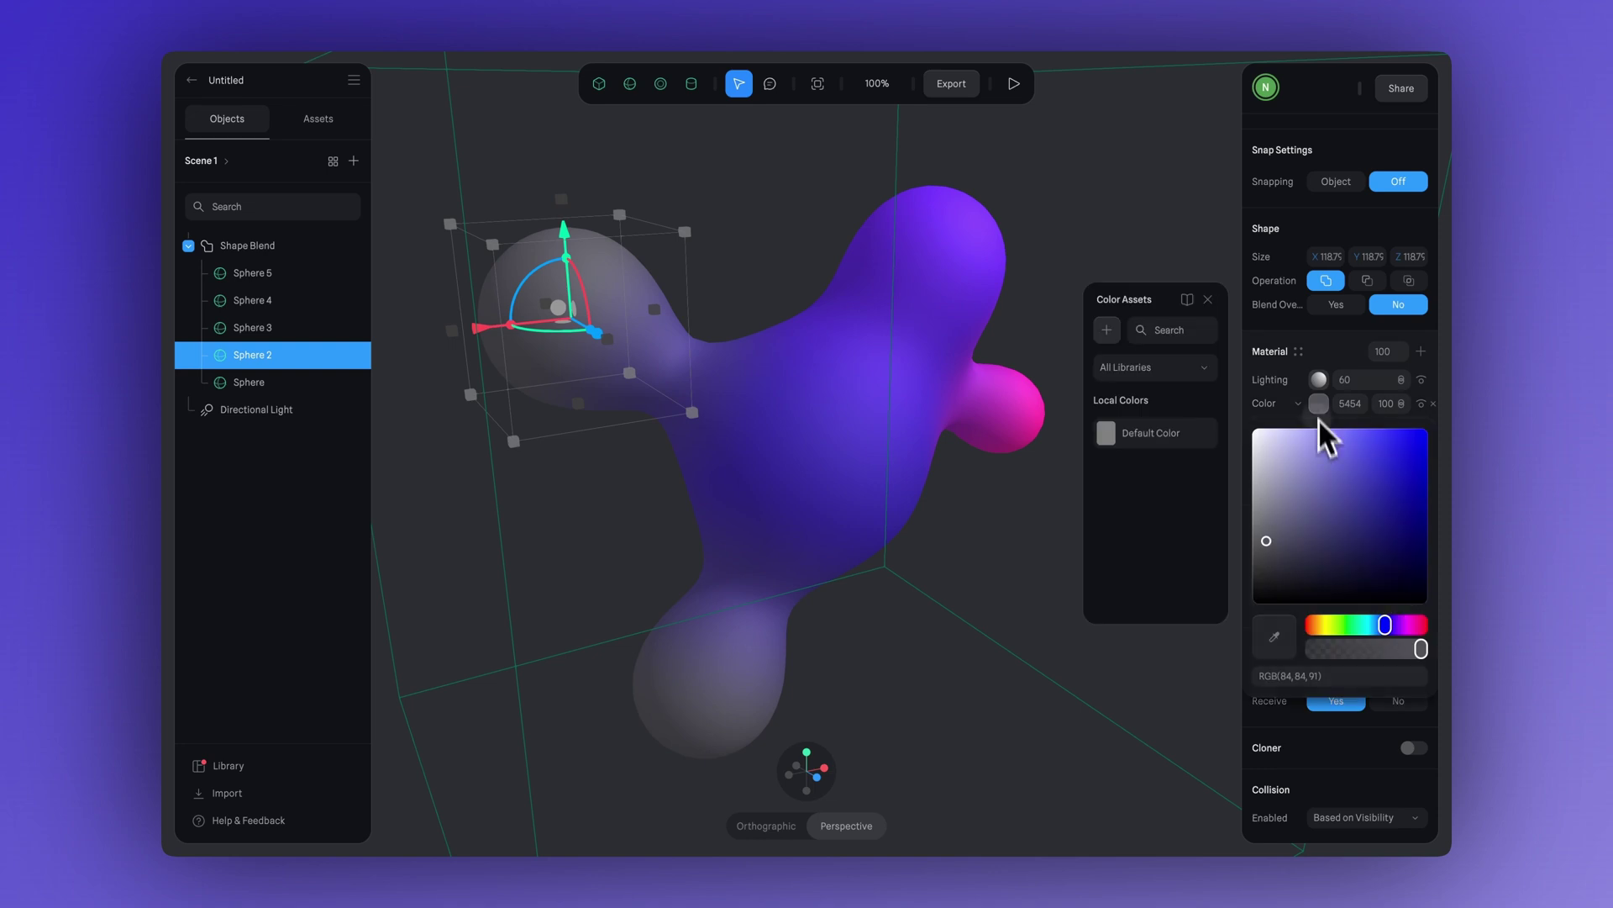
click(1332, 624)
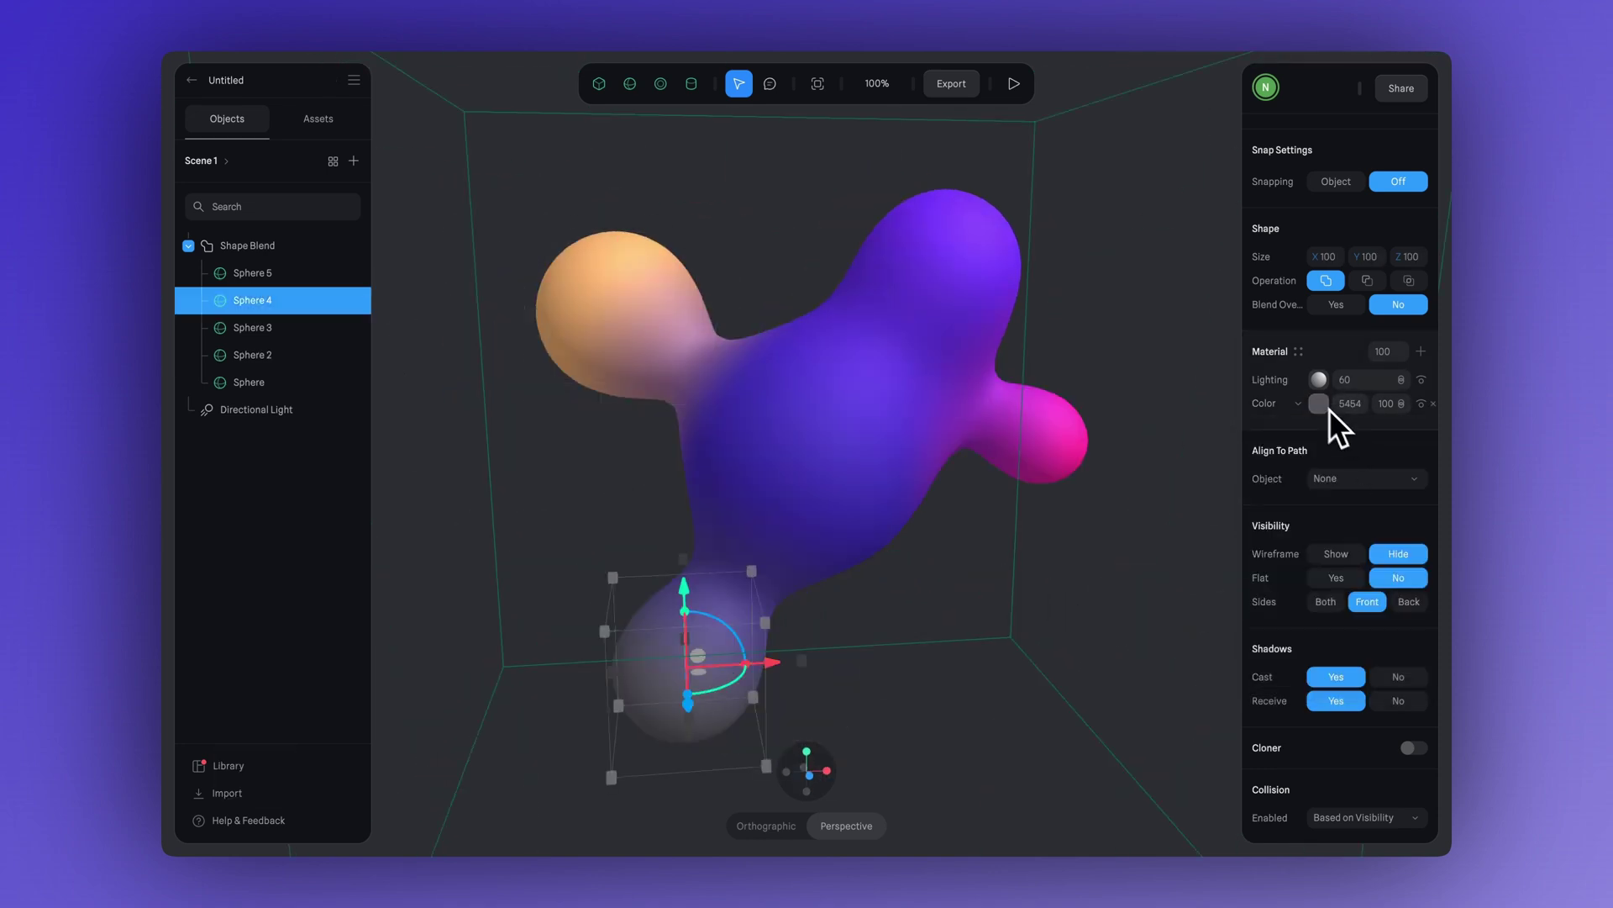
click(1318, 404)
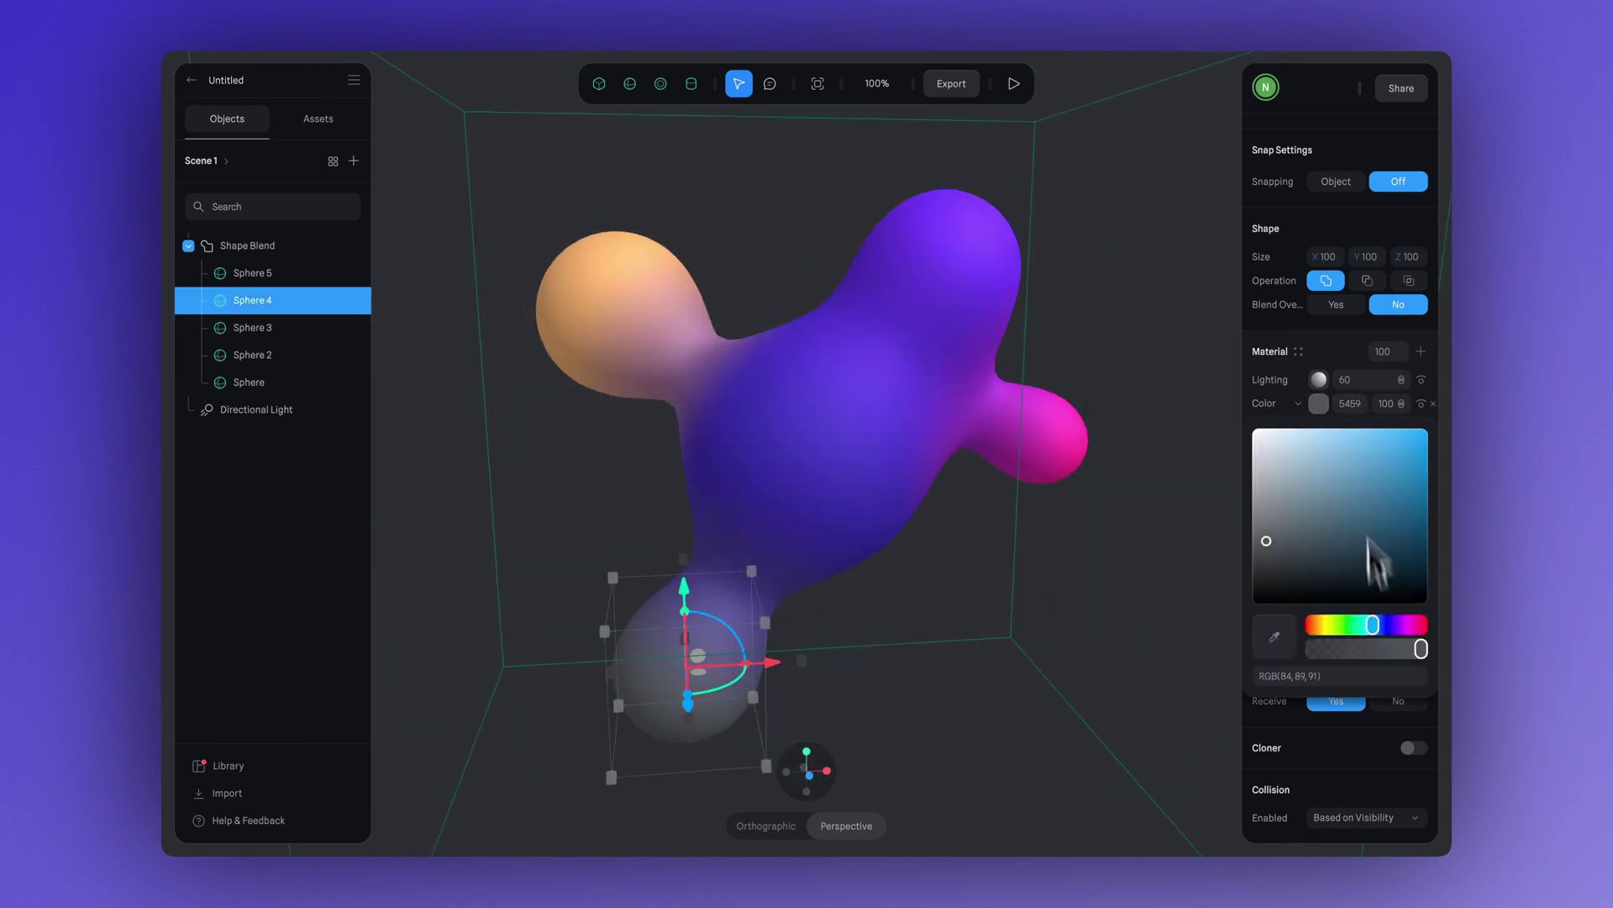
click(1380, 551)
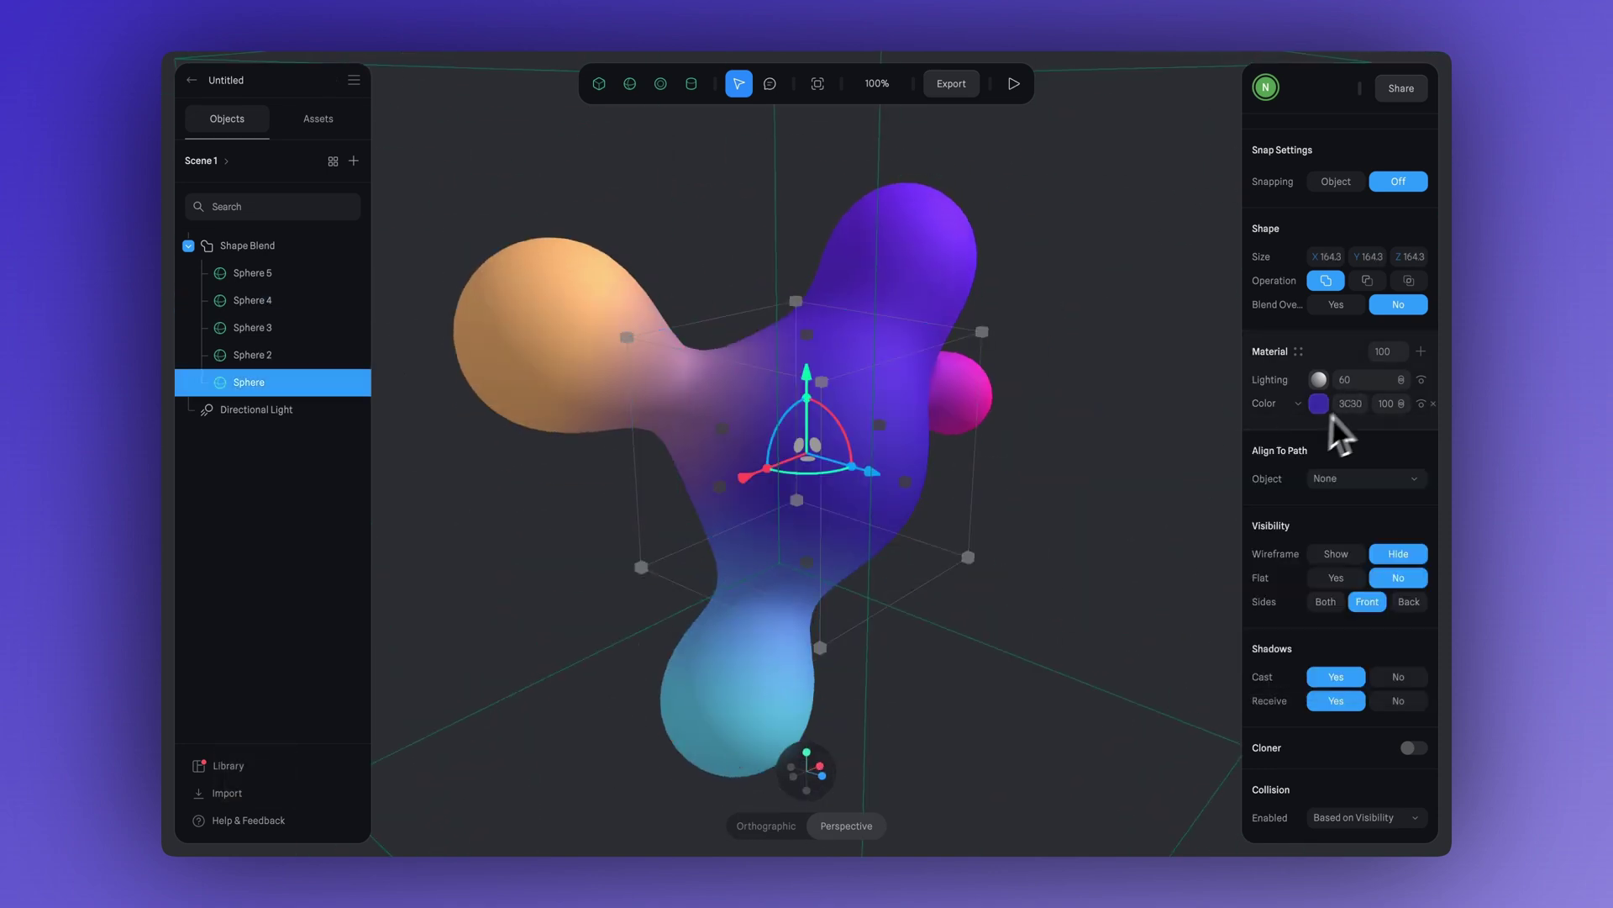
click(1319, 404)
click(1408, 461)
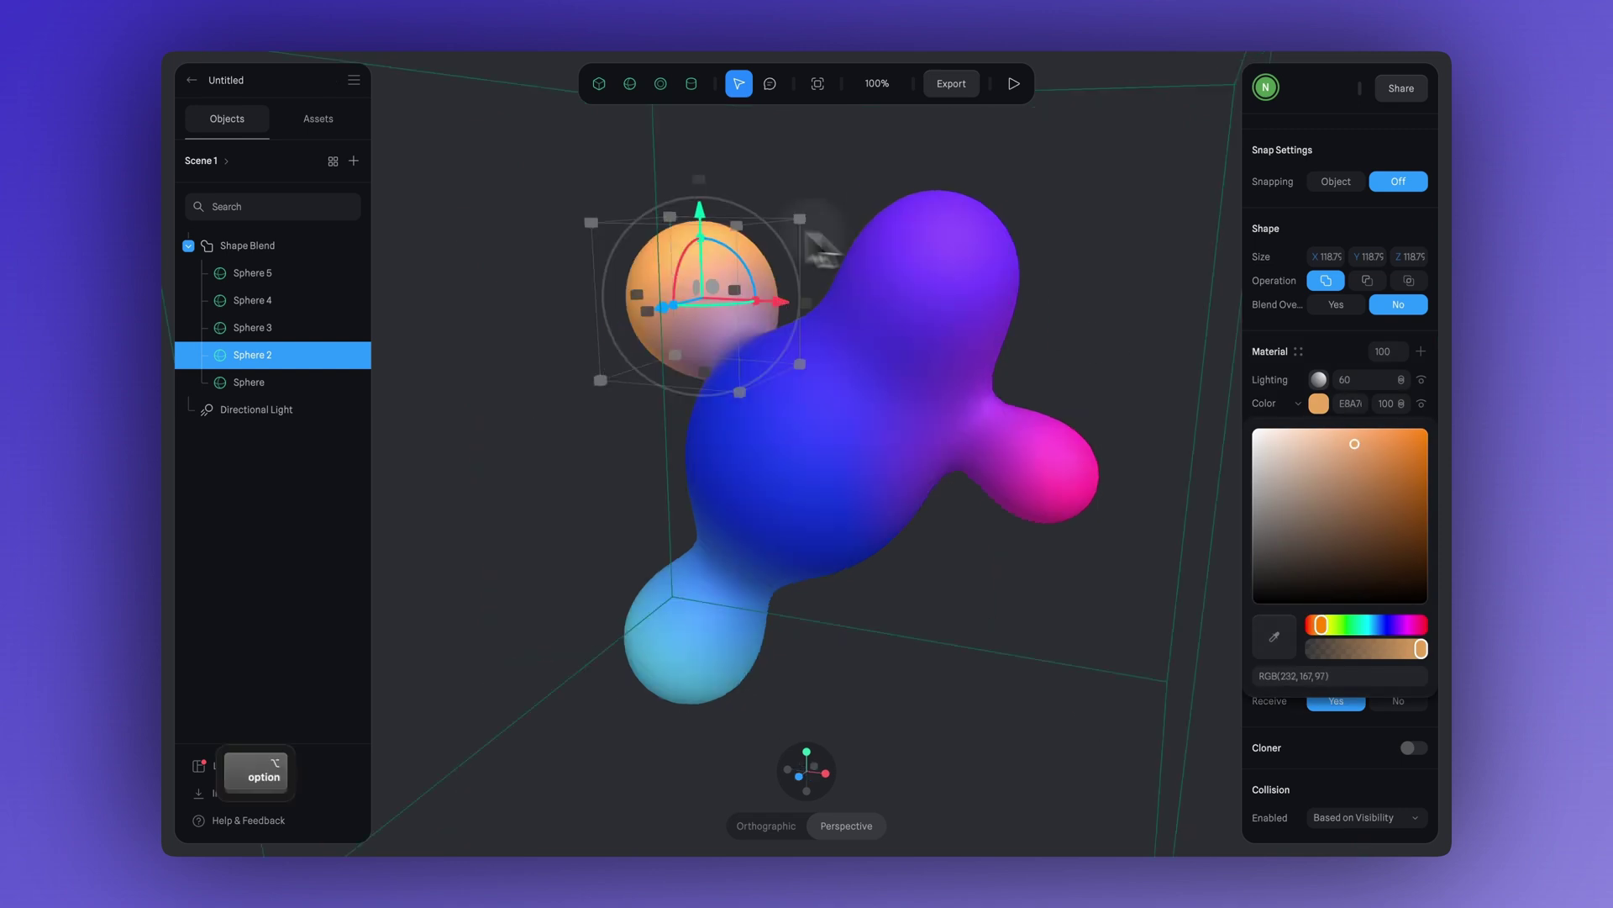
Select the Shape Blend and set its Resolution to High.
mouse_move(808, 235)
alt+mouse_down()
mouse_move(952, 262)
mouse_move(809, 249)
alt+mouse_up()
scroll(966, 468, up, 5)
scroll(966, 468, down, 5)
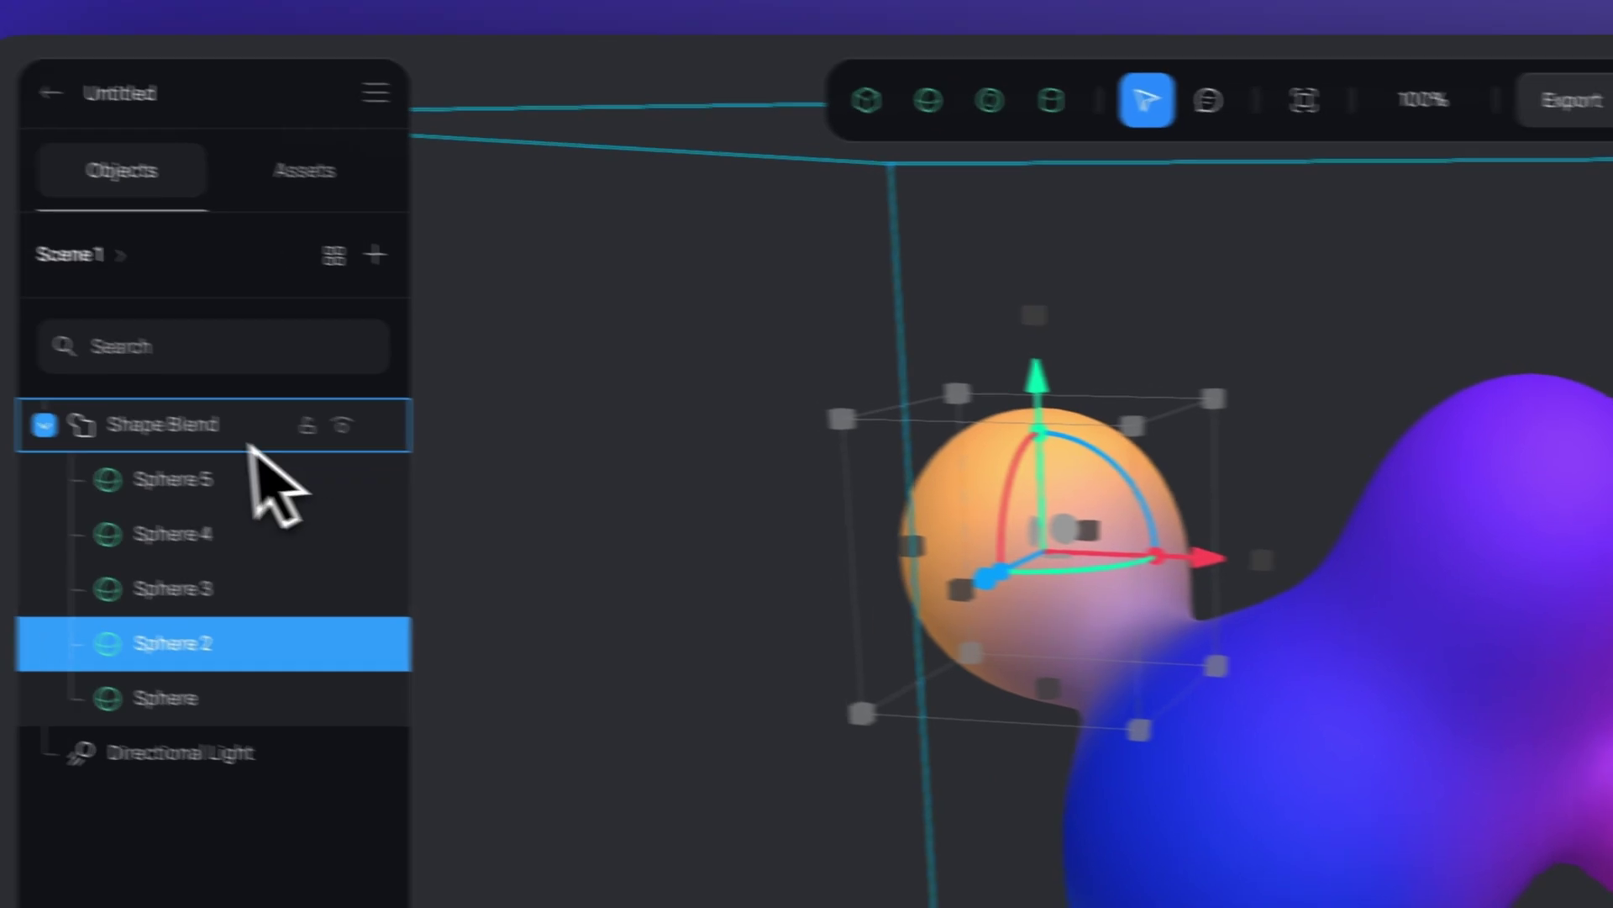
click(250, 446)
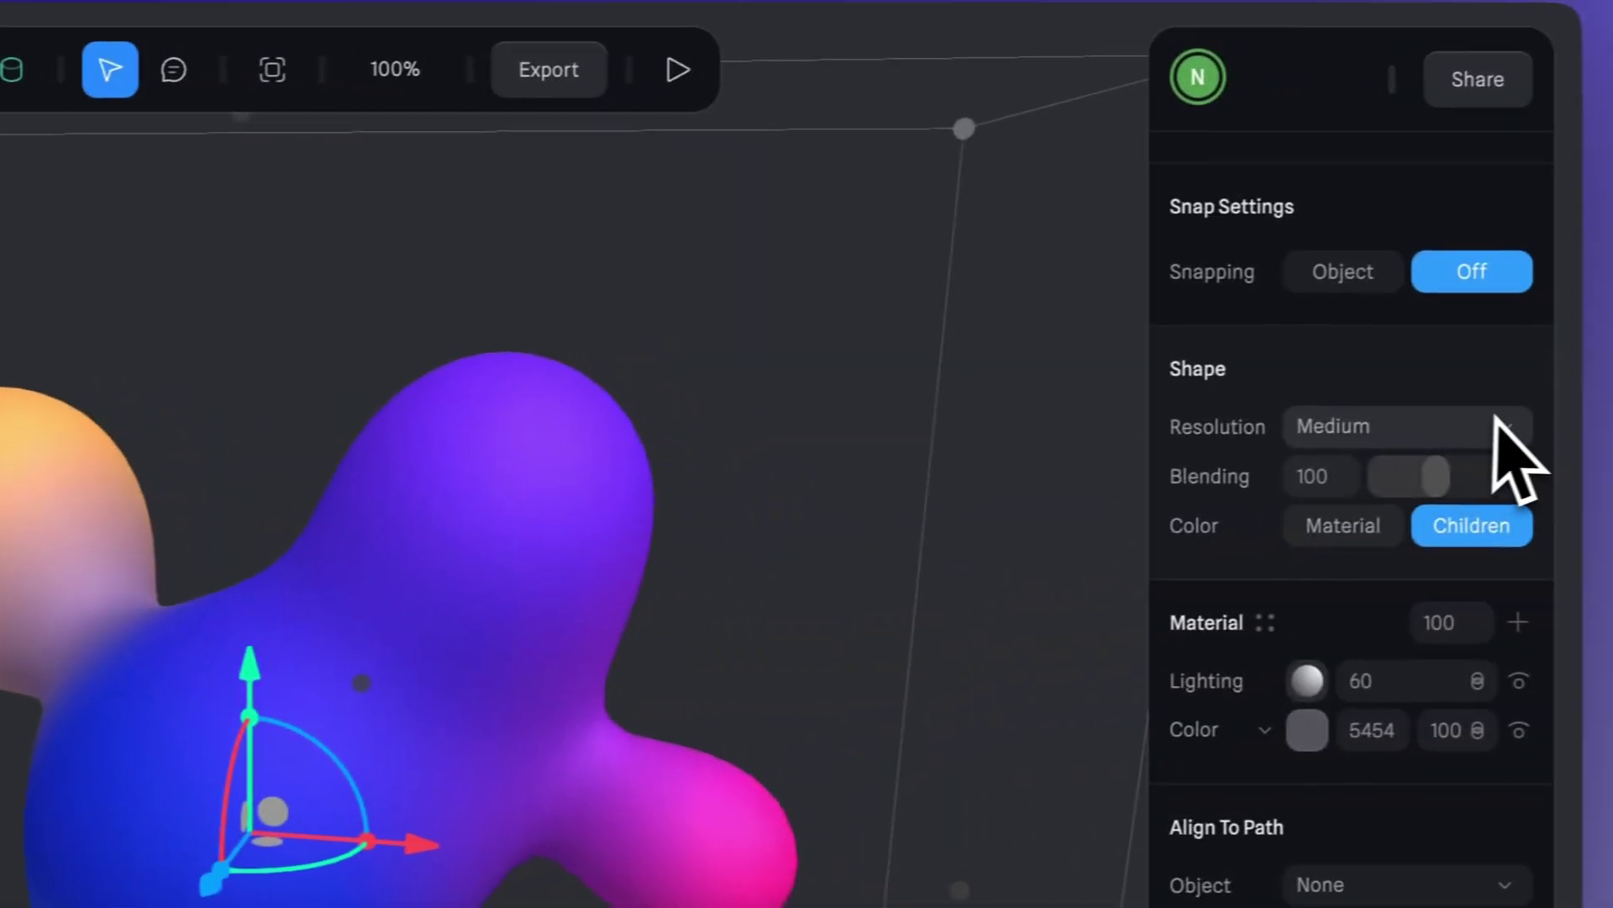
click(1503, 430)
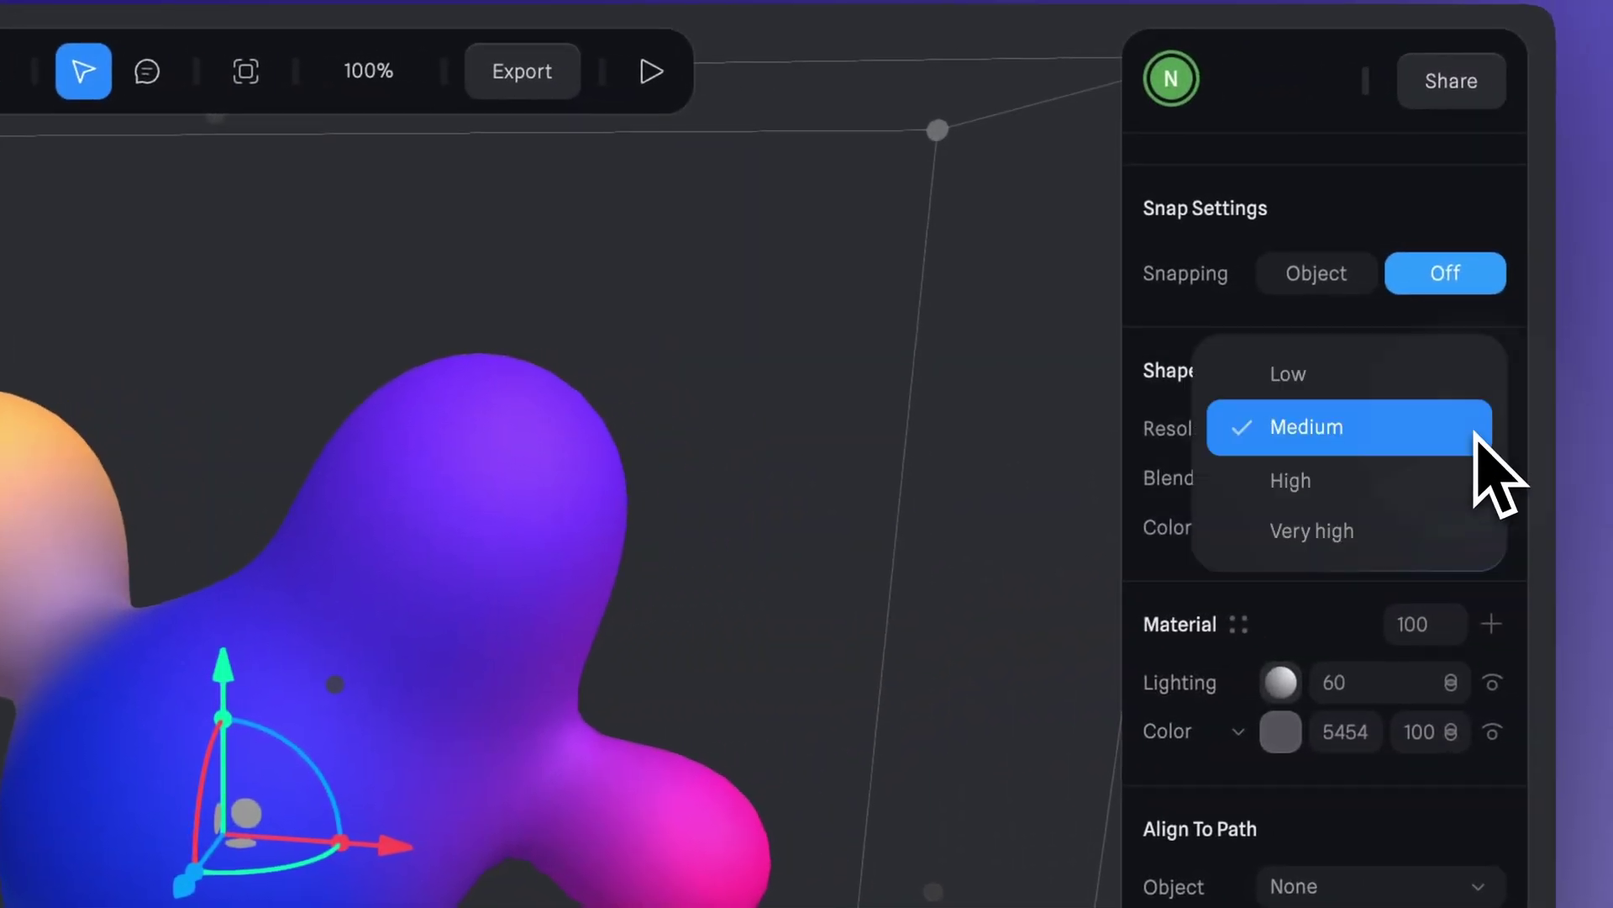
click(1476, 493)
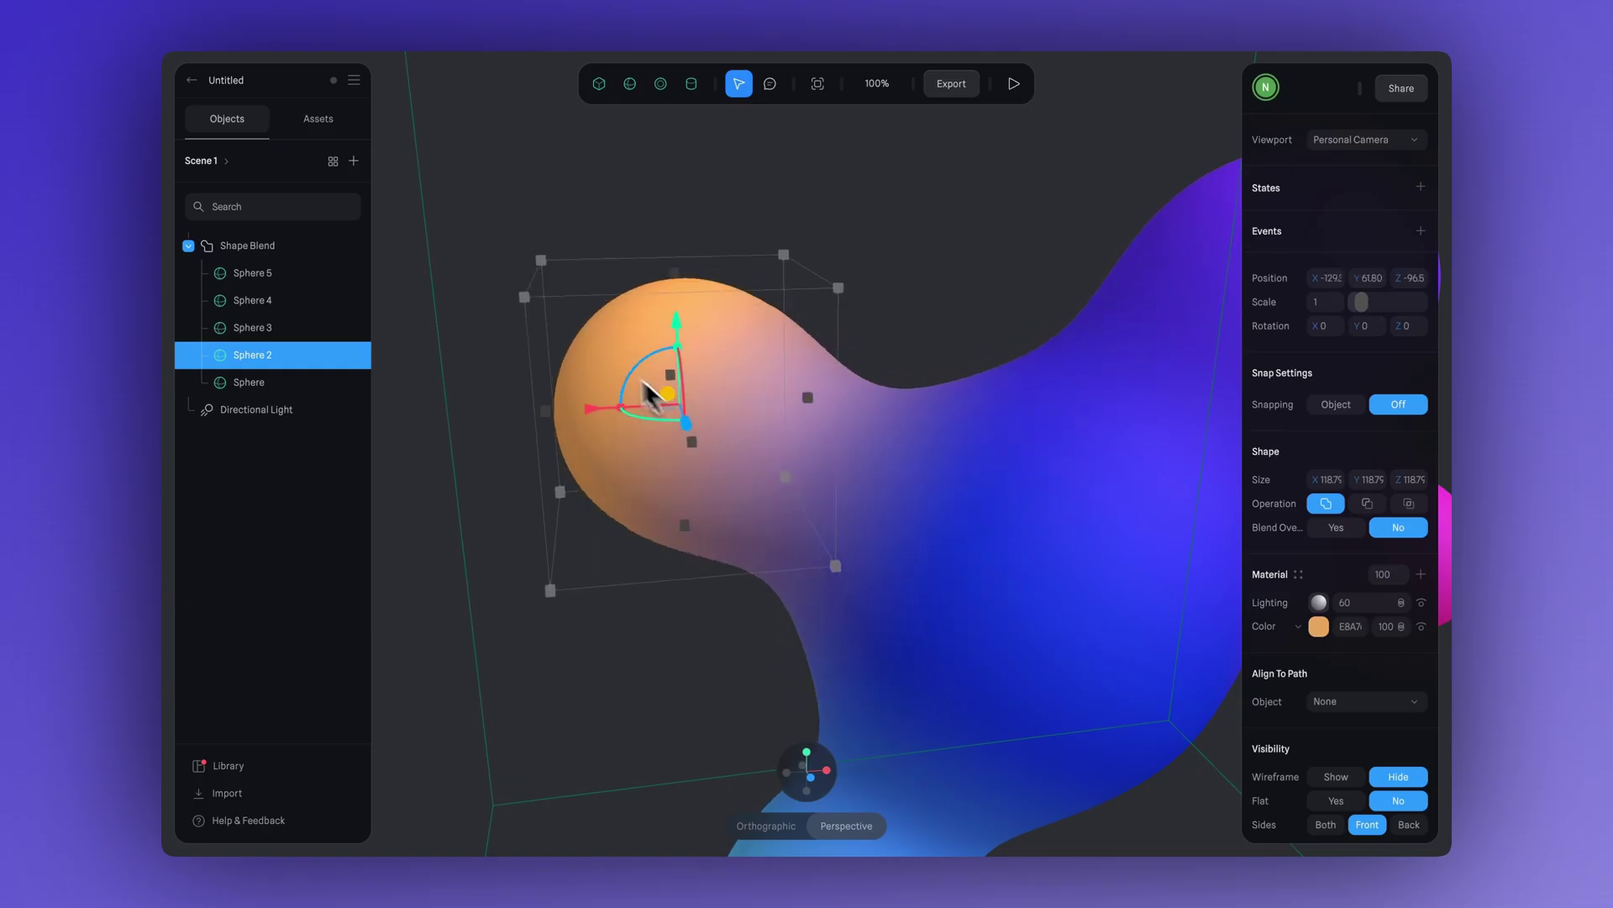
Drag the orange, pink and light-blue spheres into a more compact, rounded blob.
drag(652, 386, 653, 281)
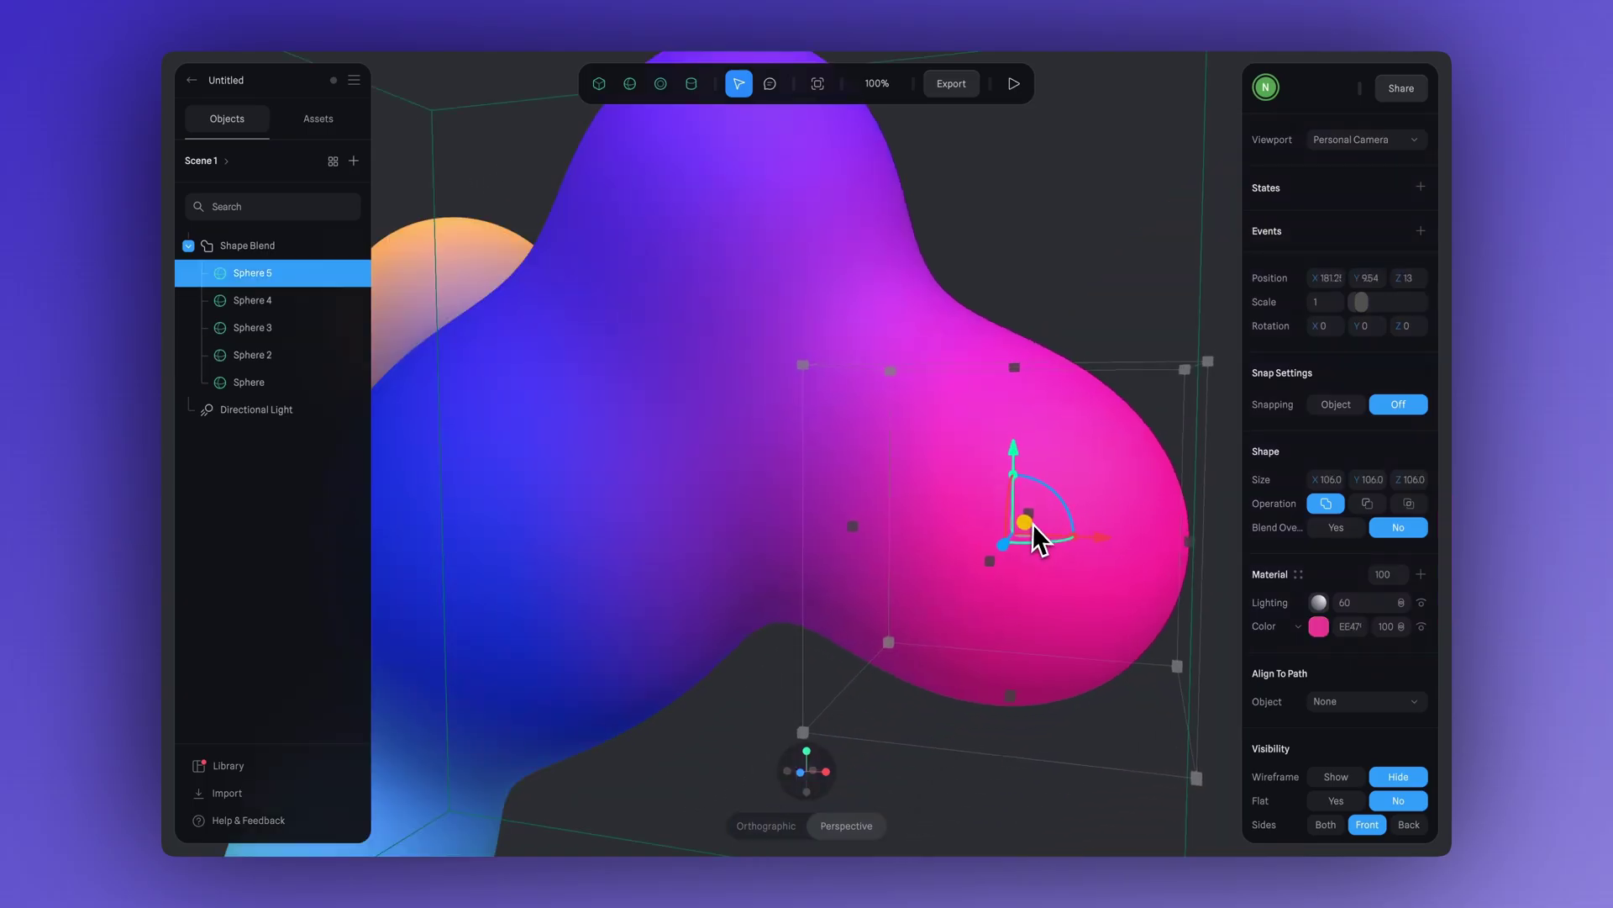
drag(1032, 522, 824, 391)
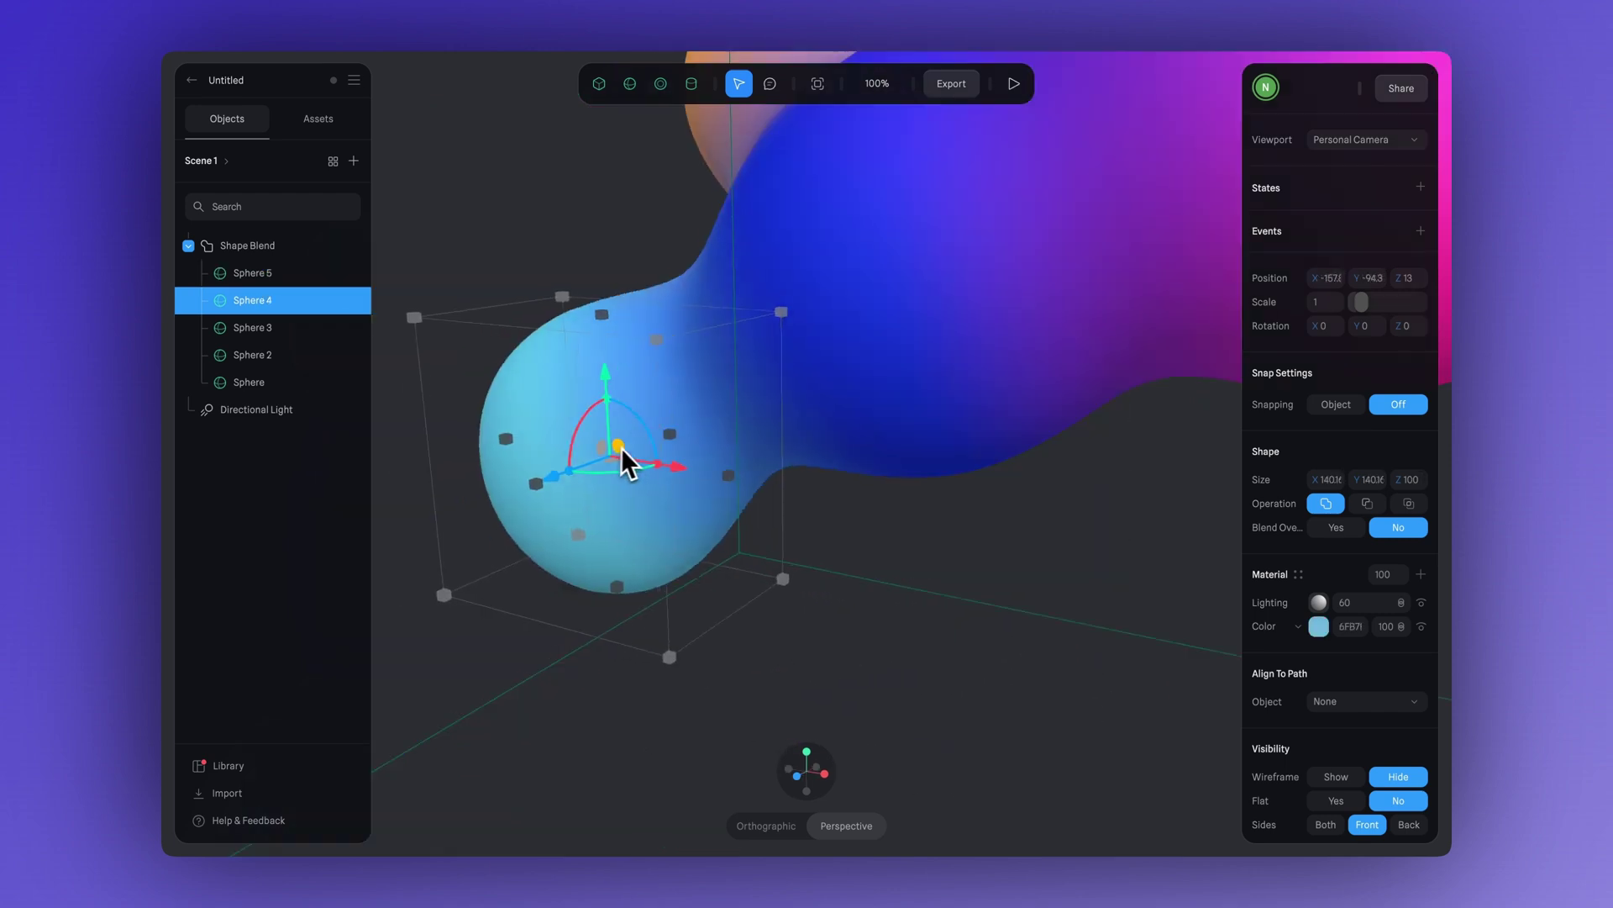
drag(622, 447, 811, 580)
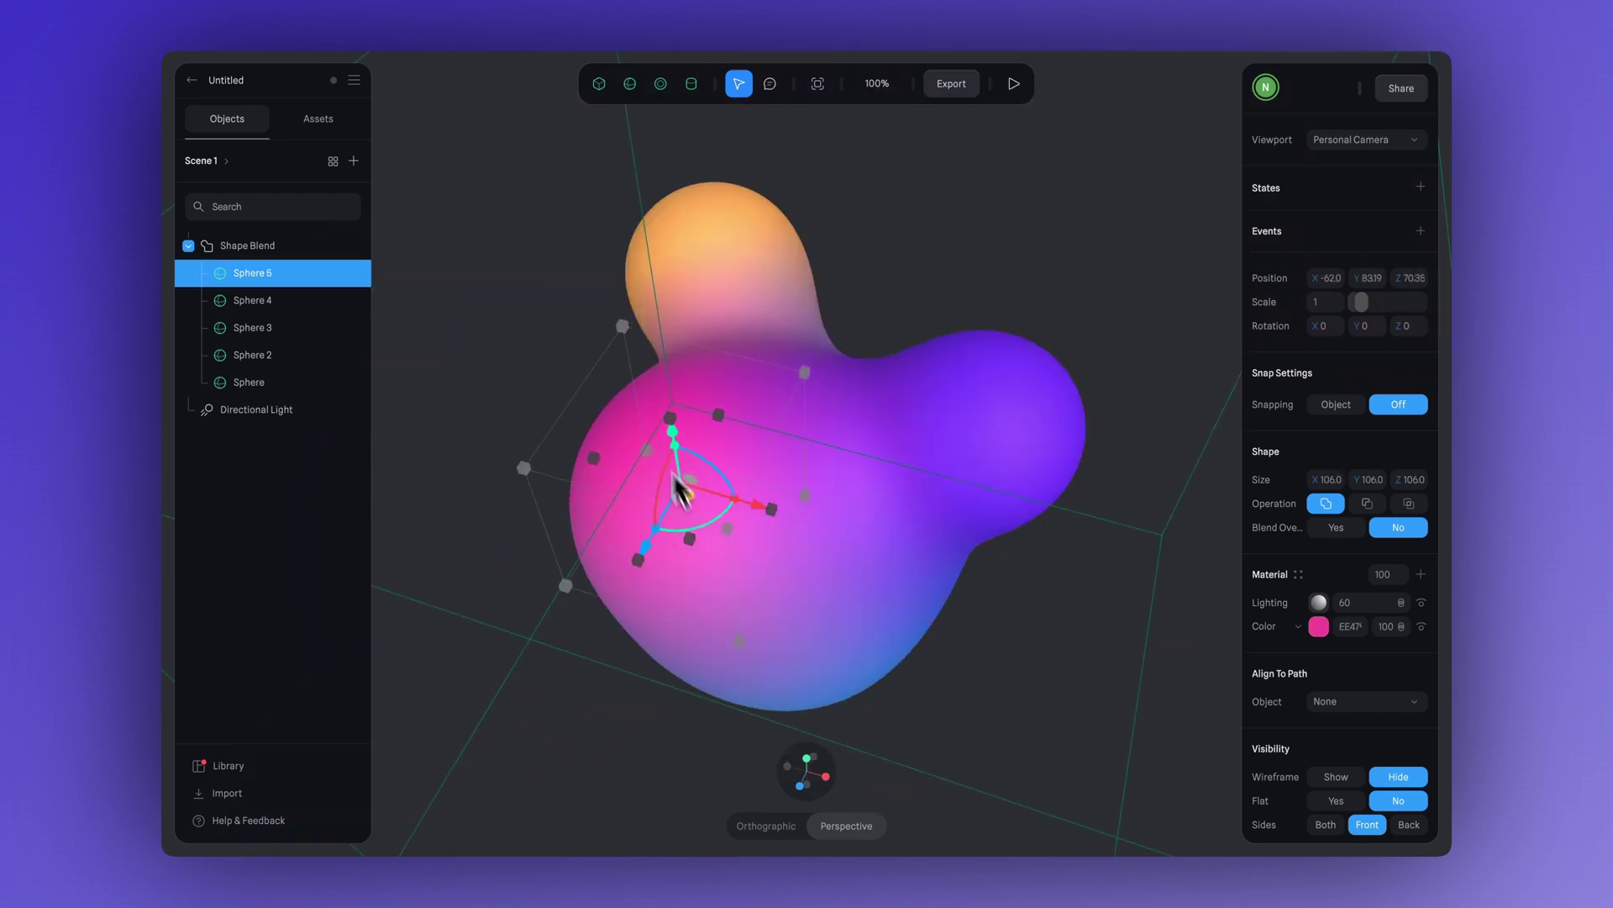
drag(684, 460, 996, 479)
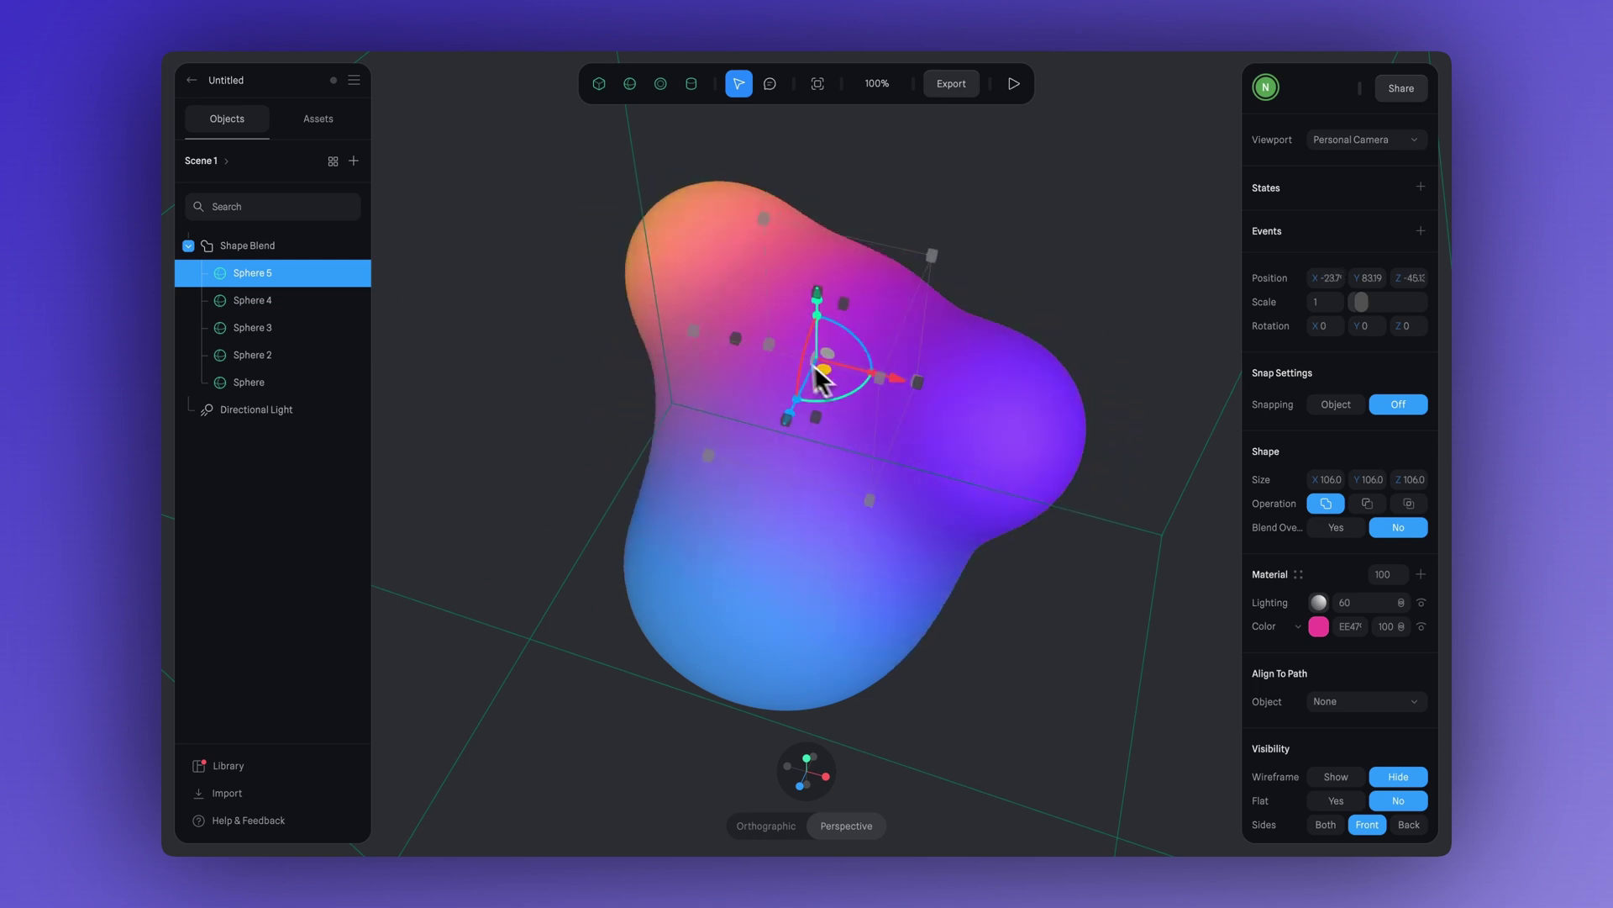
Move orange Sphere 2 up-left and teal Sphere 4 out into a left lobe.
click(948, 432)
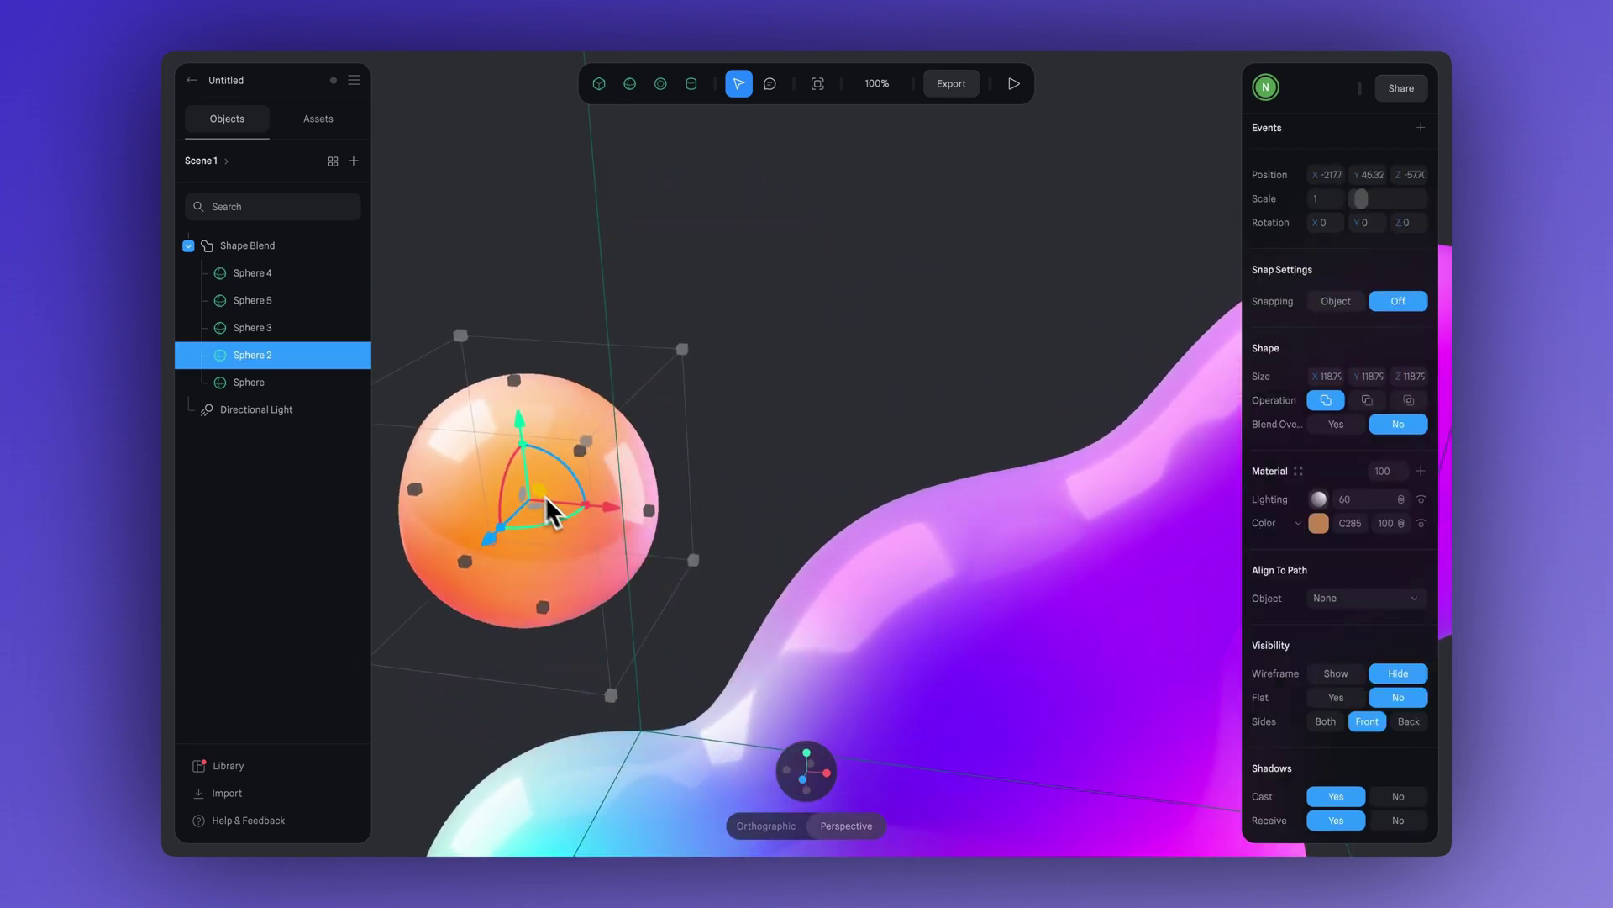
drag(546, 507, 730, 344)
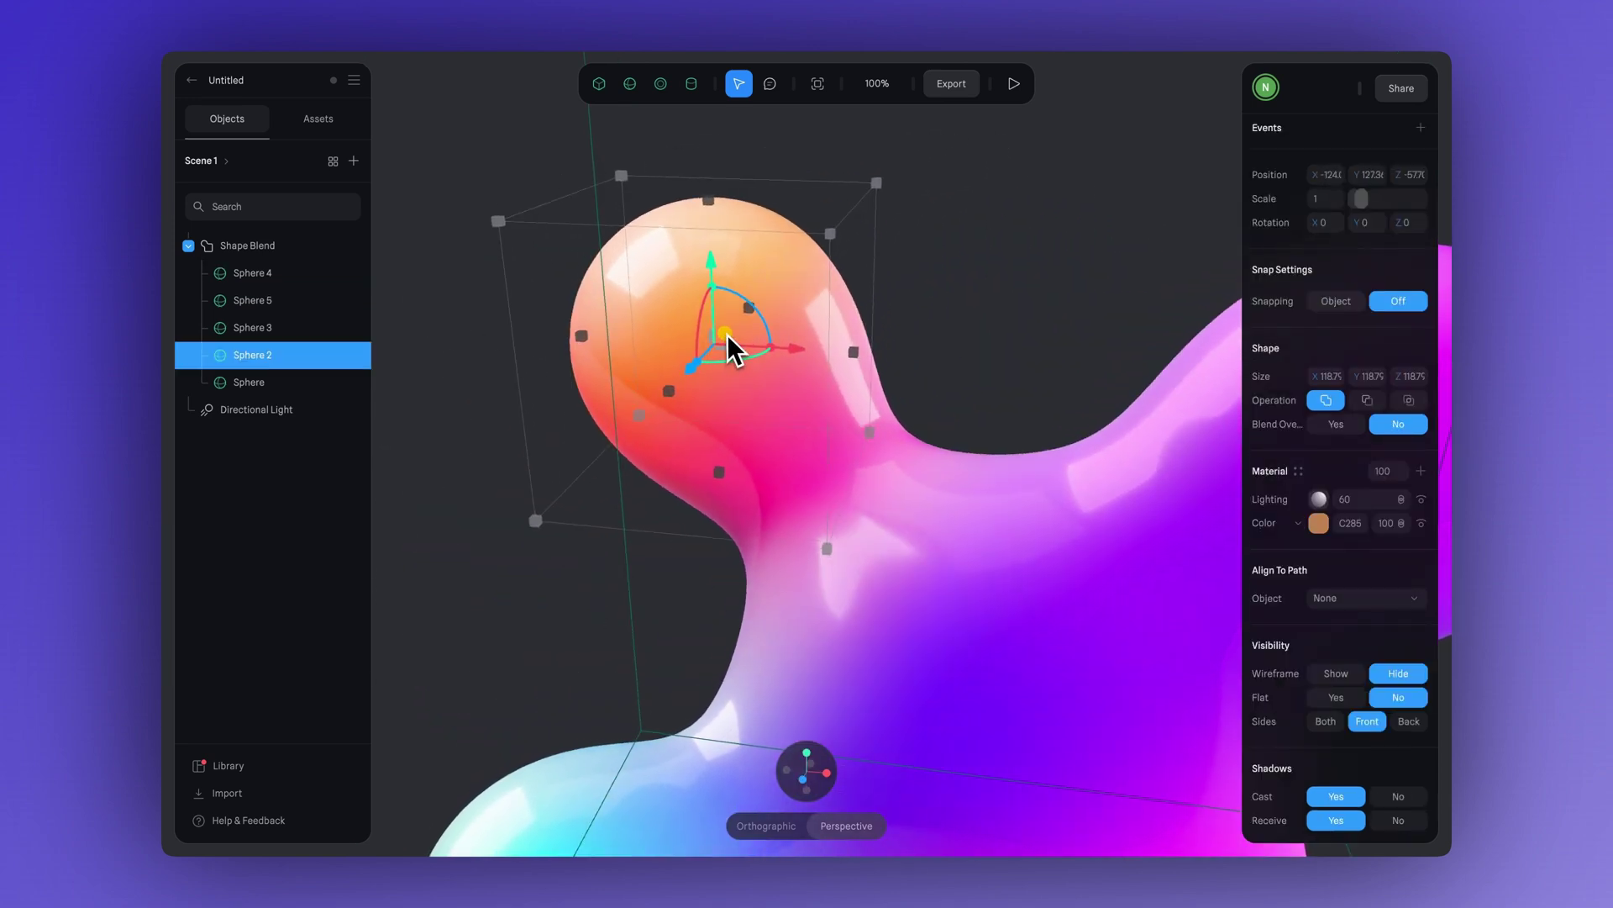
click(864, 641)
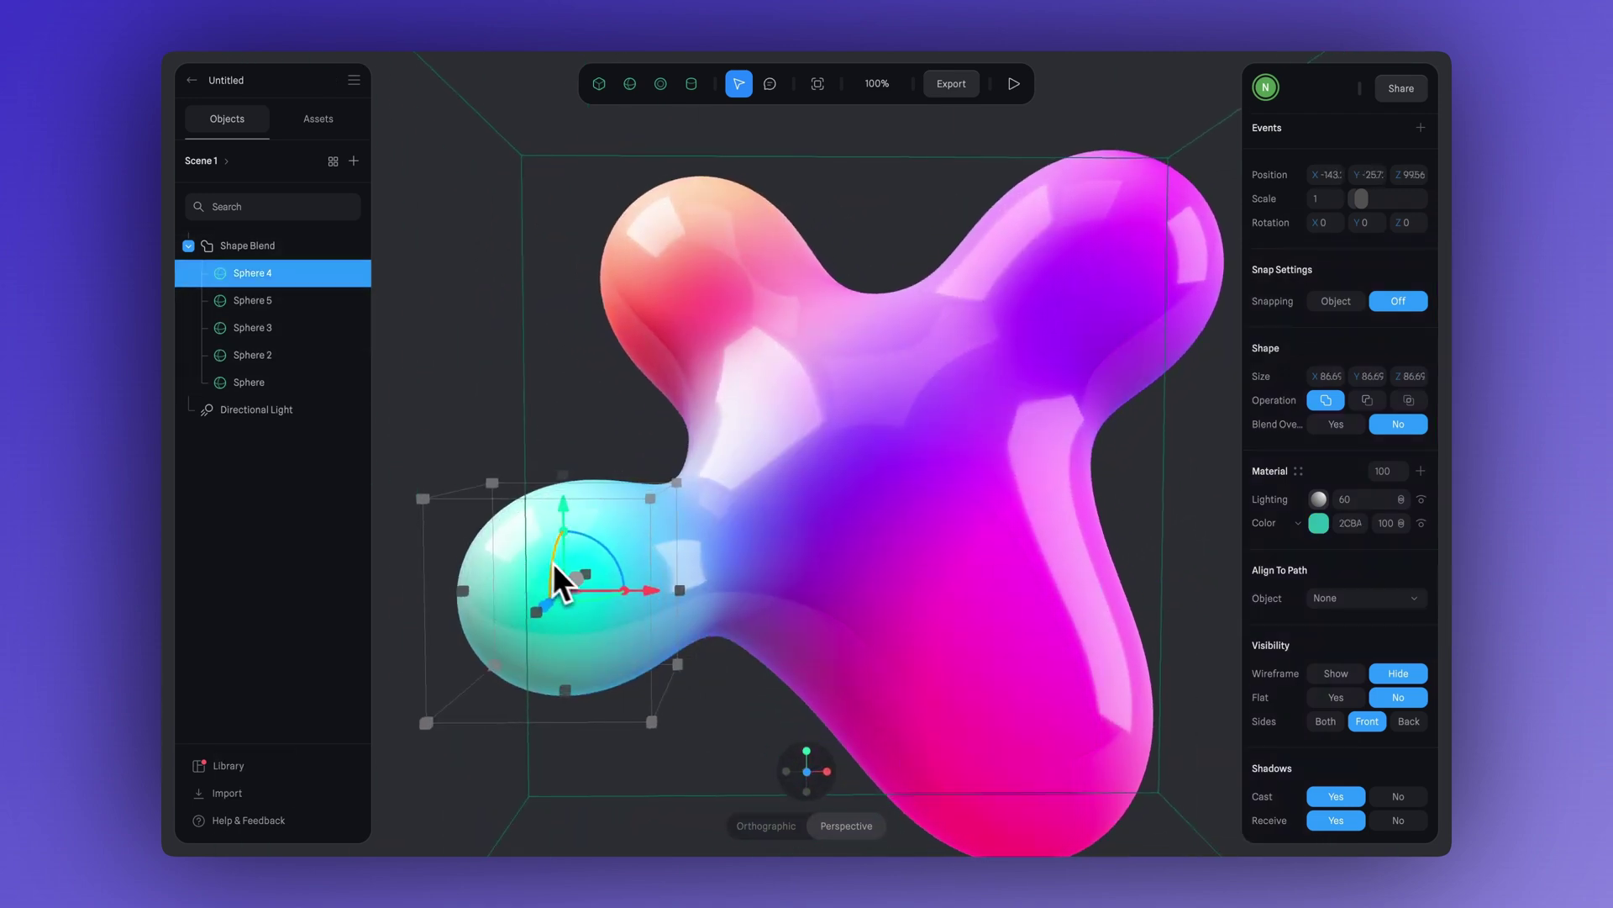
drag(557, 567, 715, 635)
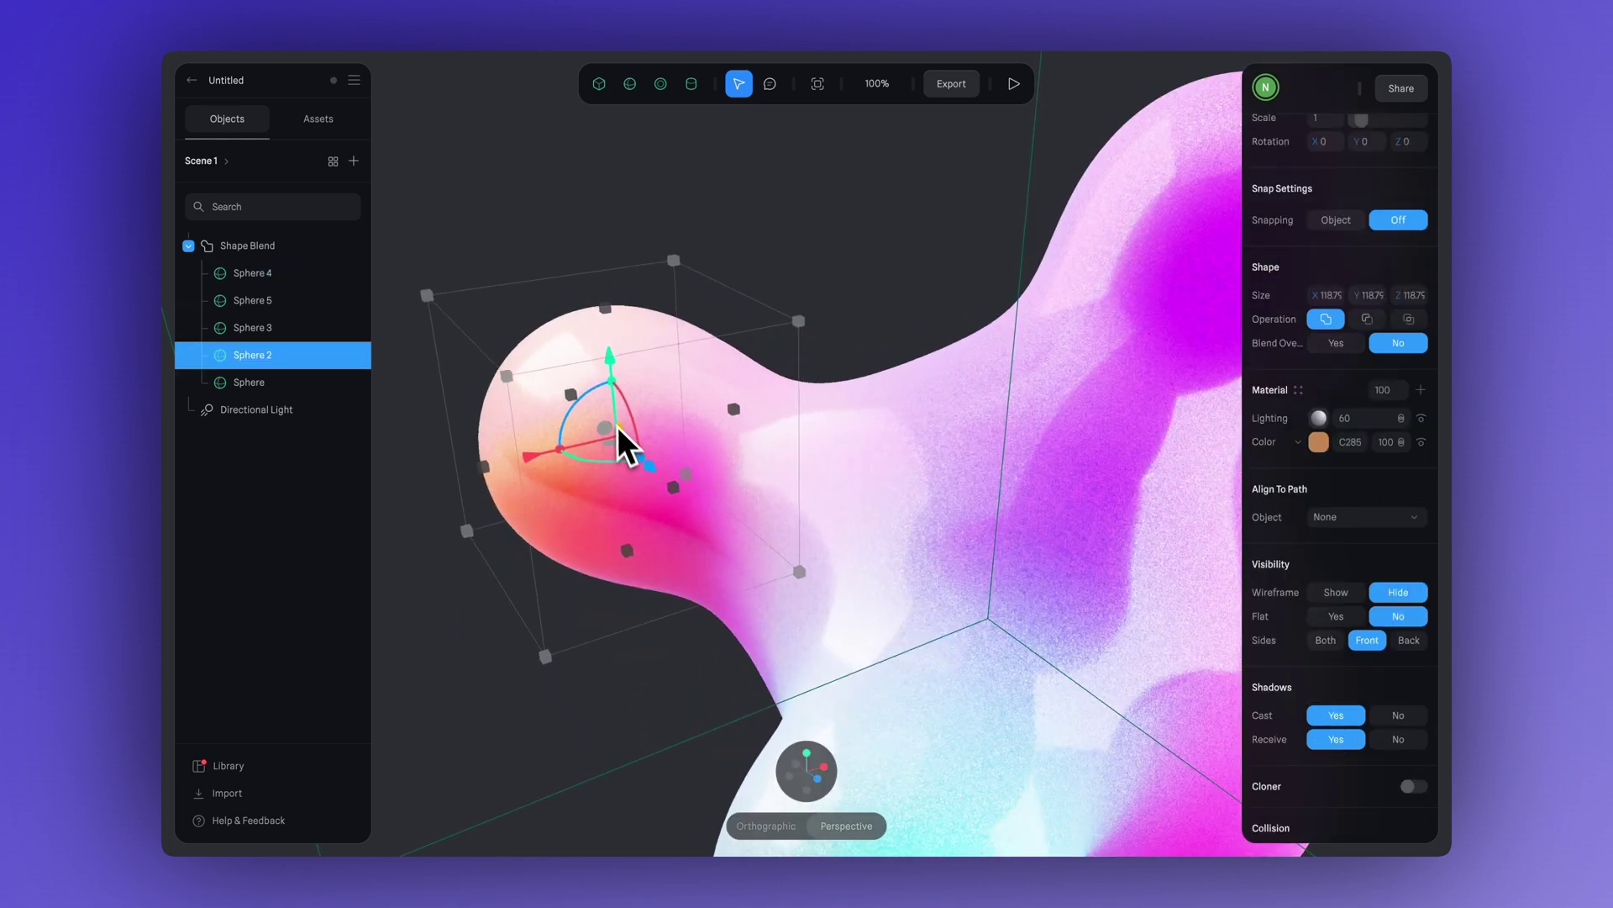
drag(618, 426, 708, 308)
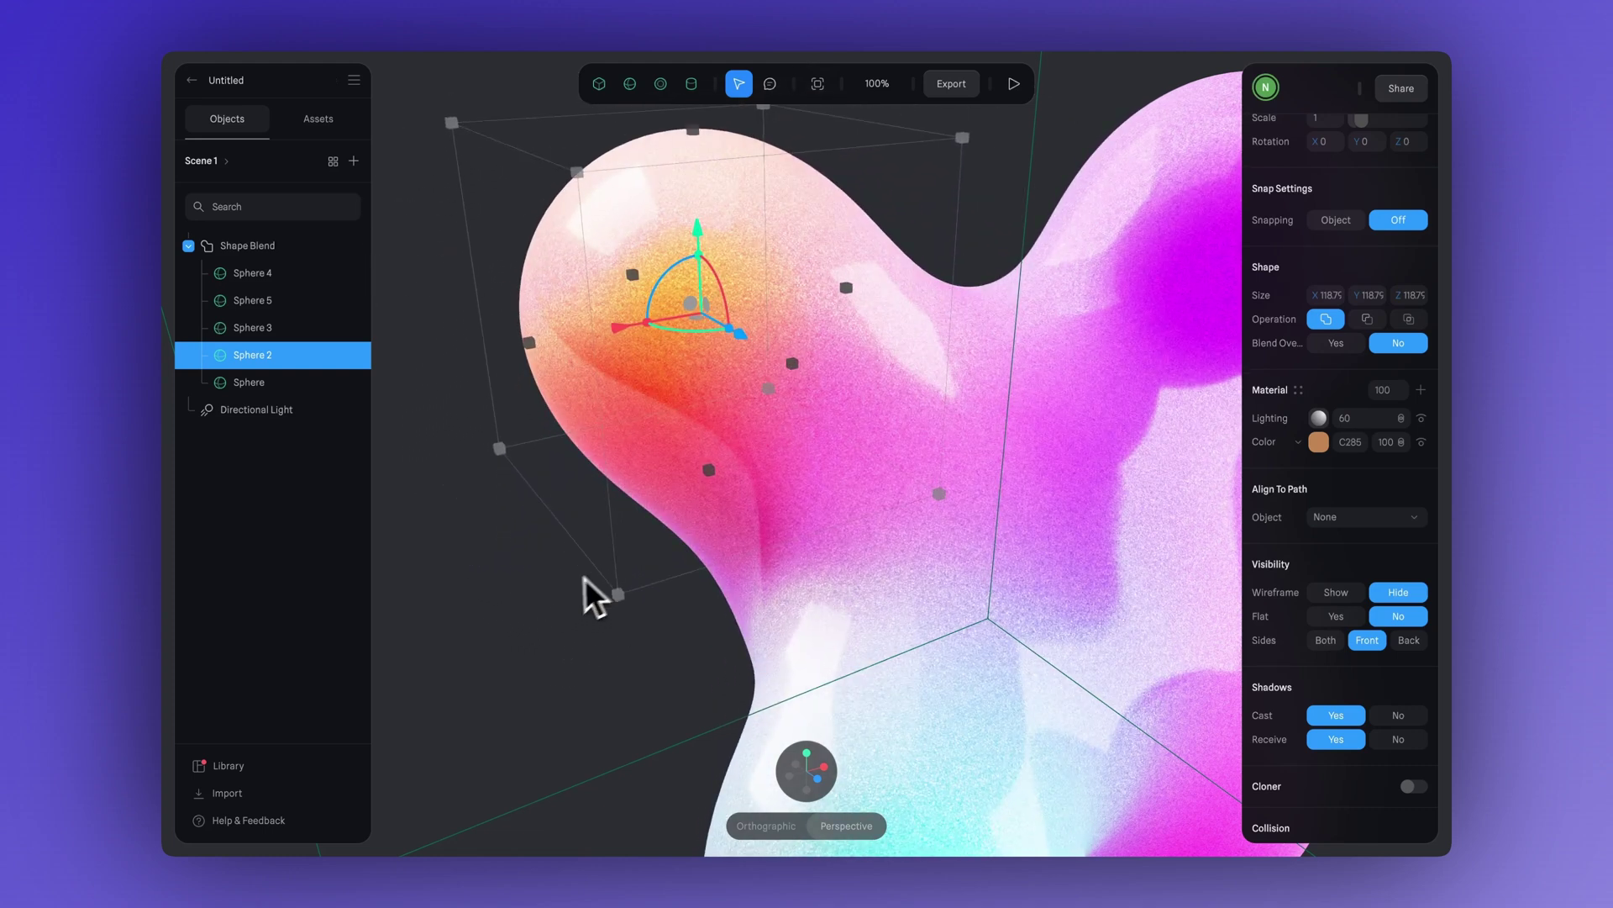
Add a new layer to the Shape Blend's material and set its type to Fresnel.
click(252, 245)
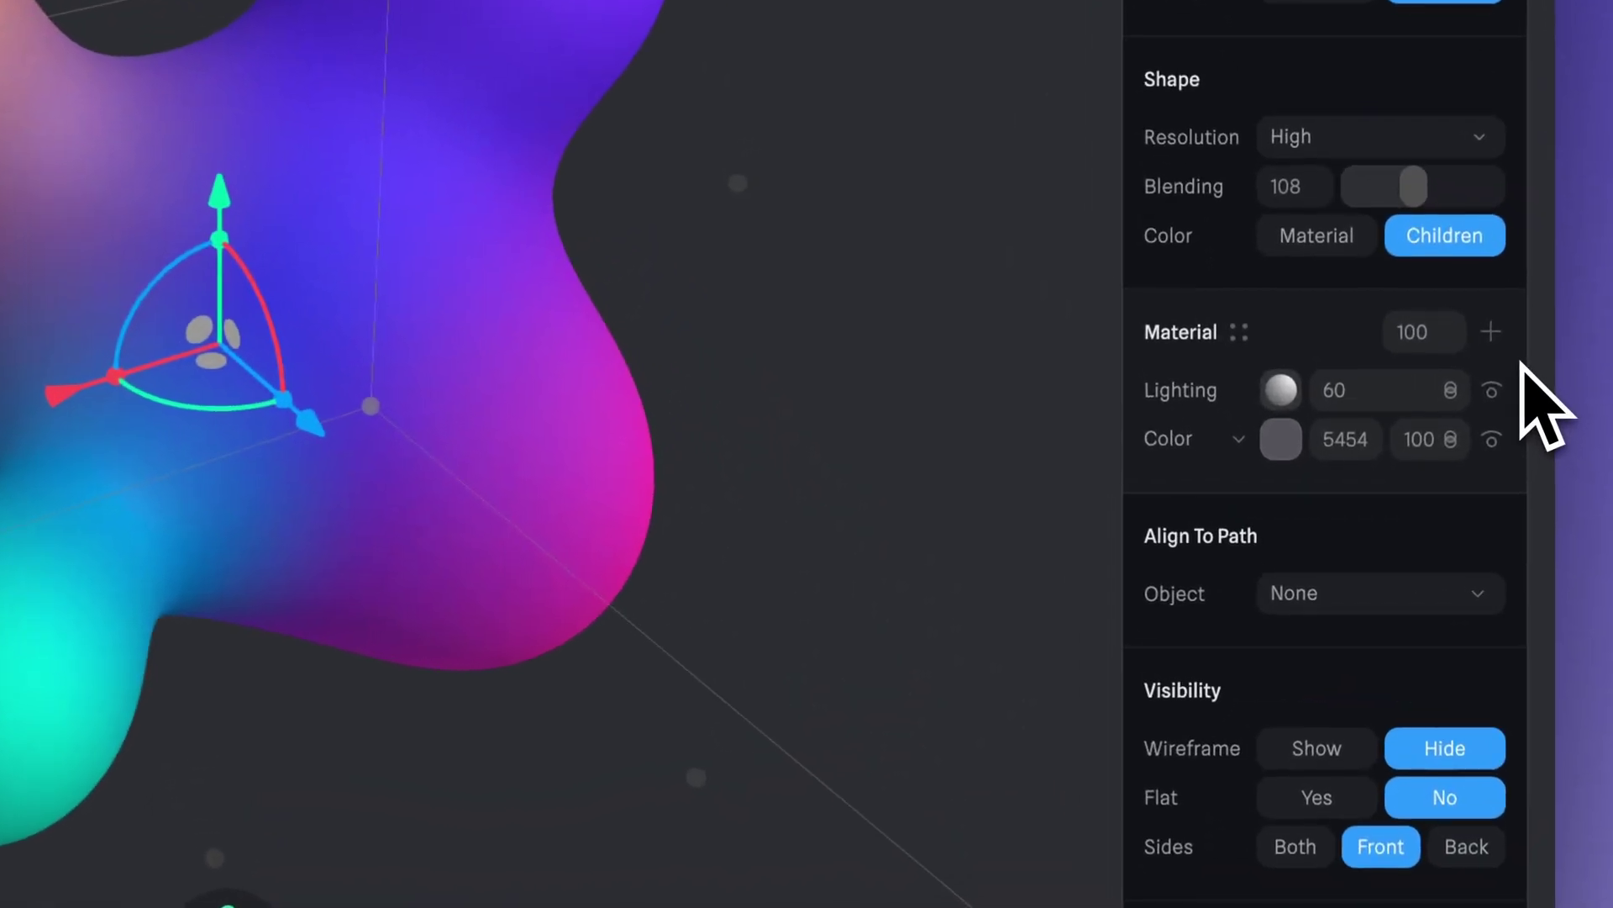
click(1493, 331)
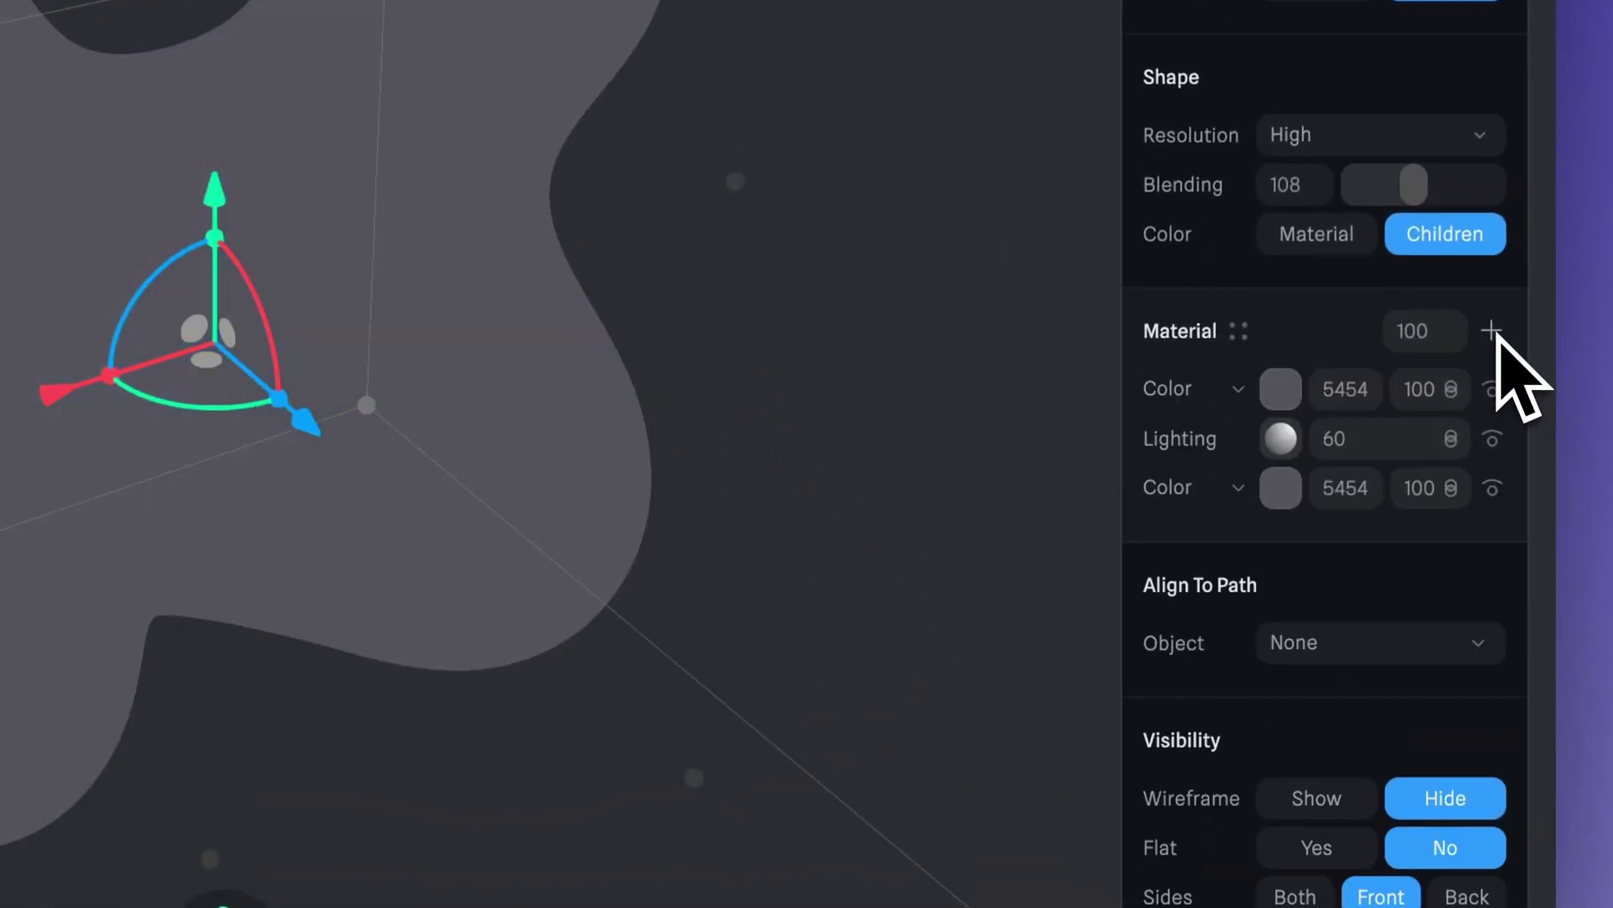
click(1244, 391)
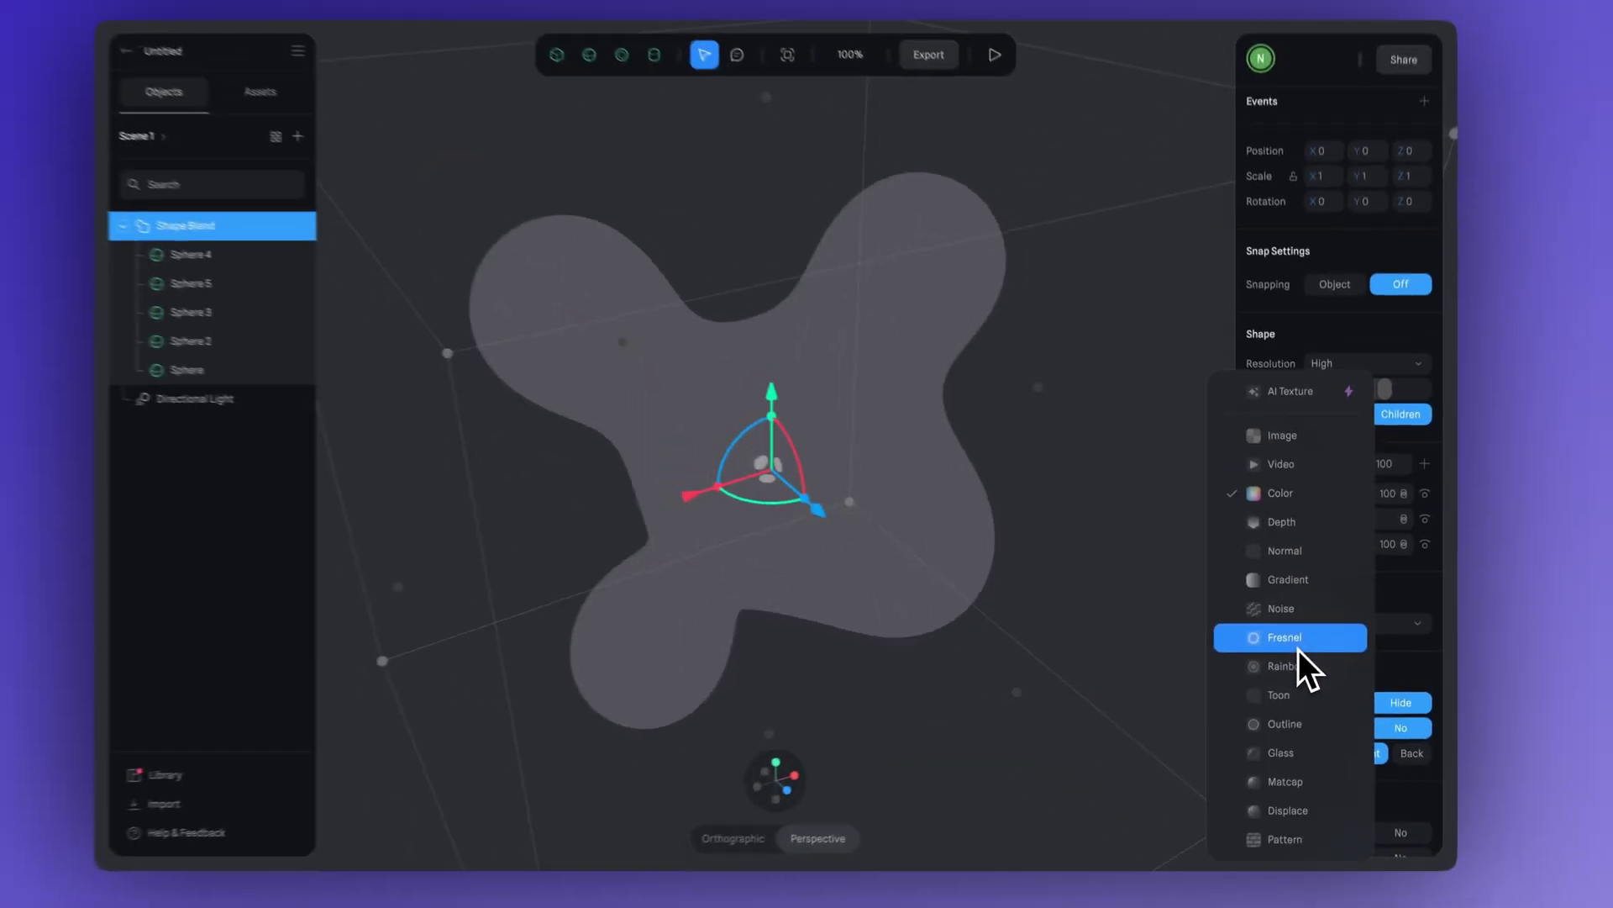
click(1219, 669)
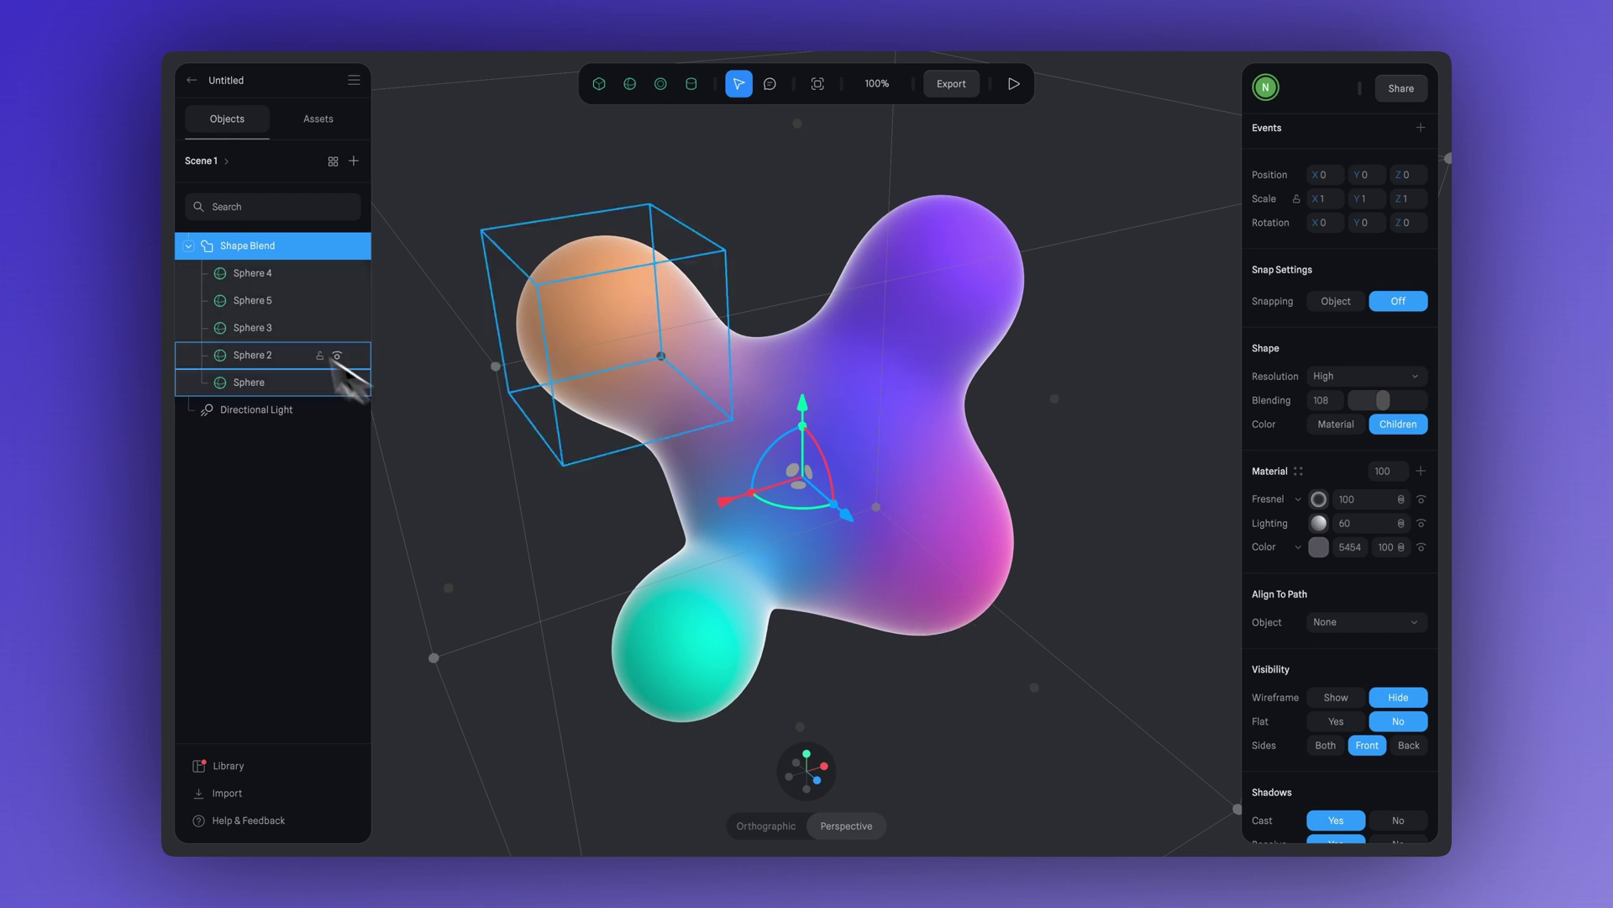
Move Sphere 5, the pink lobe, toward the lower right.
click(262, 302)
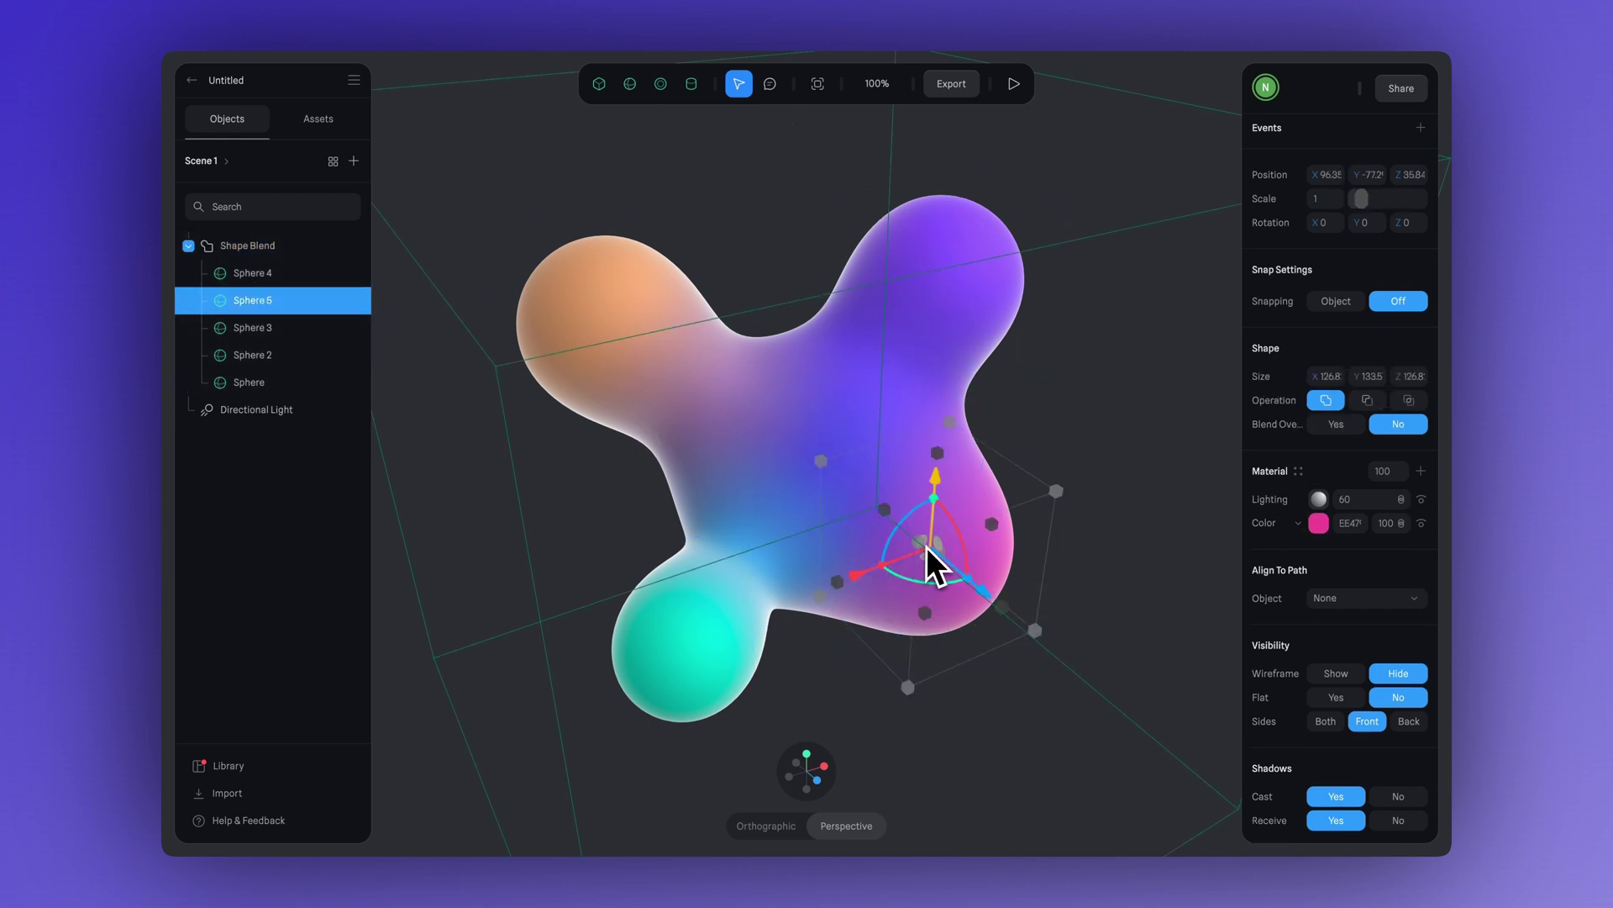
drag(940, 545, 1050, 666)
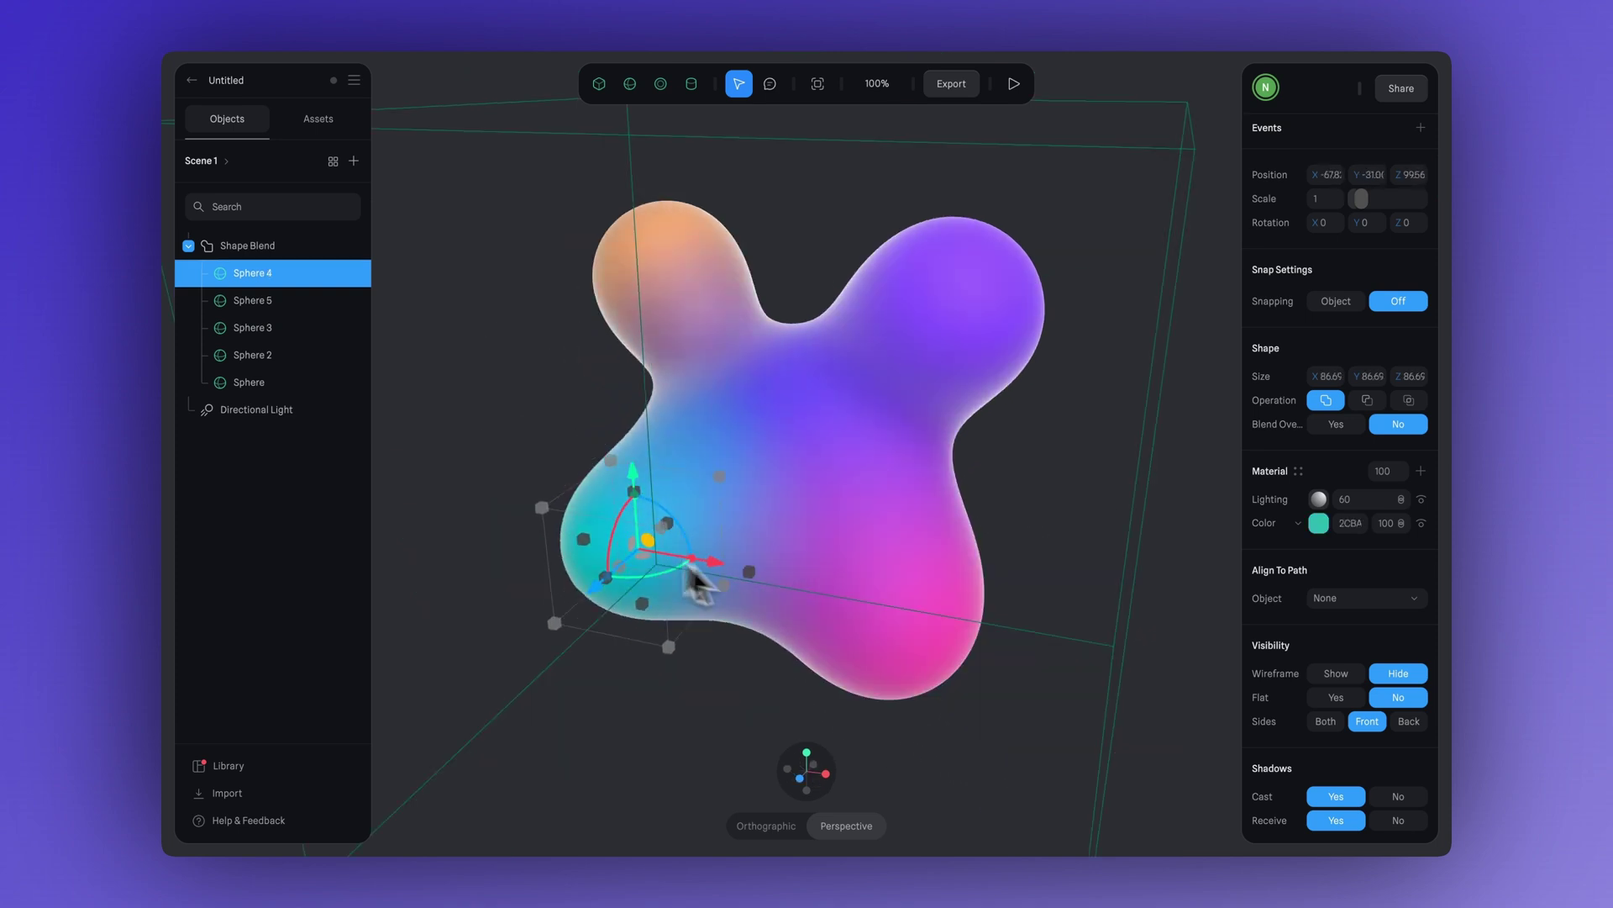
drag(695, 576, 839, 531)
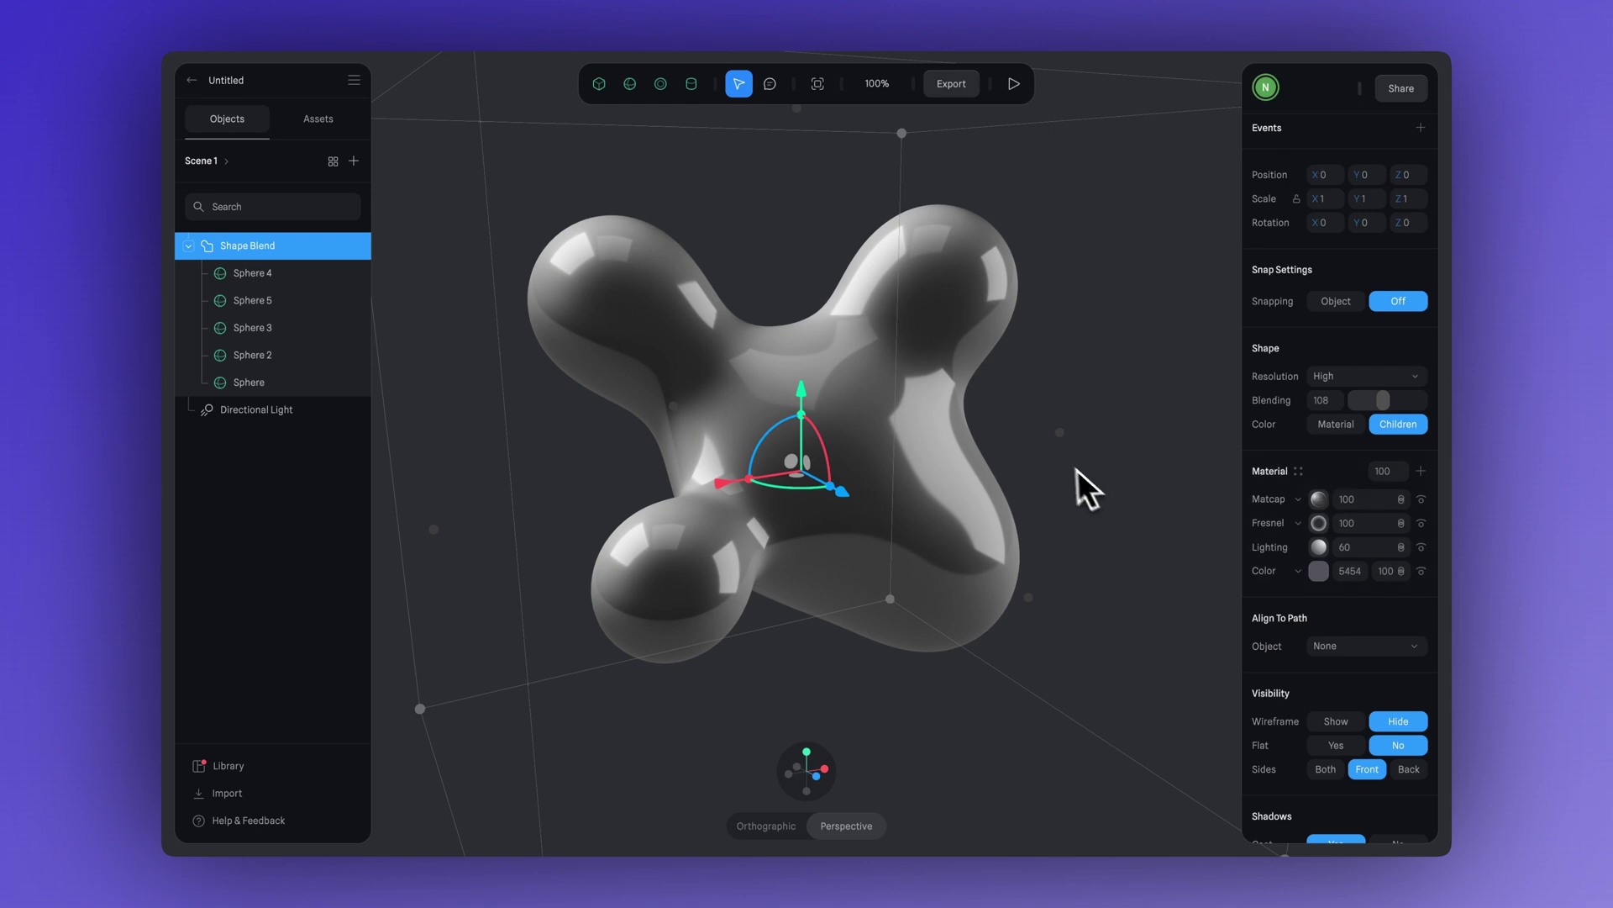
Set the Matcap layer's blend mode to Screen so the sphere colours show.
mouse_move(1078, 469)
mouse_down()
mouse_move(969, 439)
mouse_move(1062, 438)
mouse_move(1050, 464)
mouse_move(997, 442)
mouse_move(1064, 443)
mouse_up()
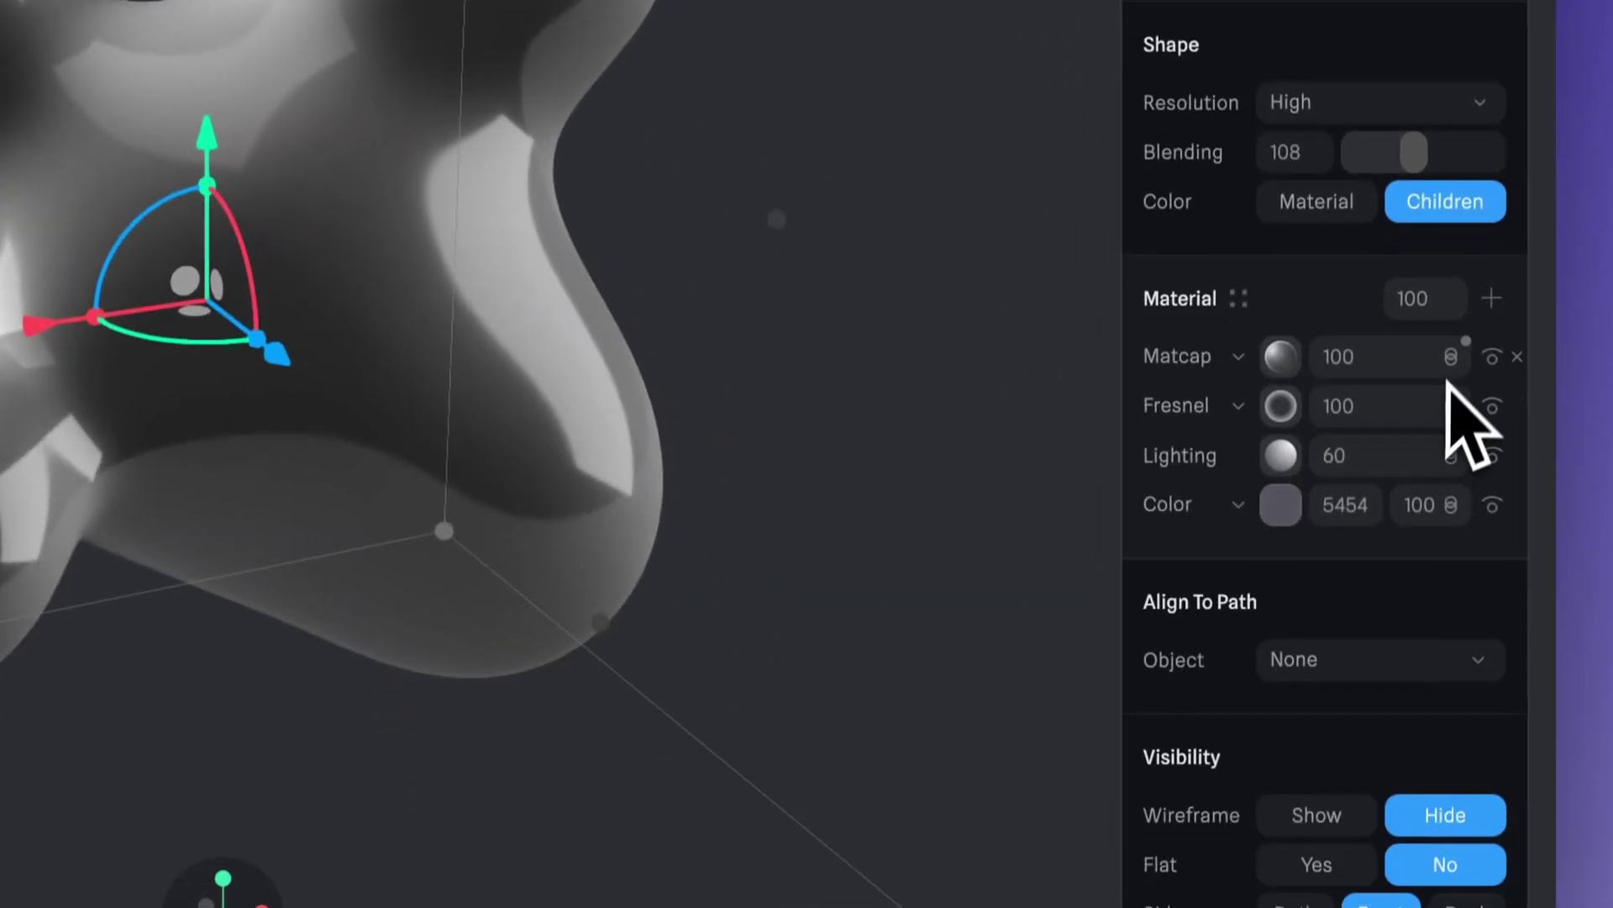
click(1450, 477)
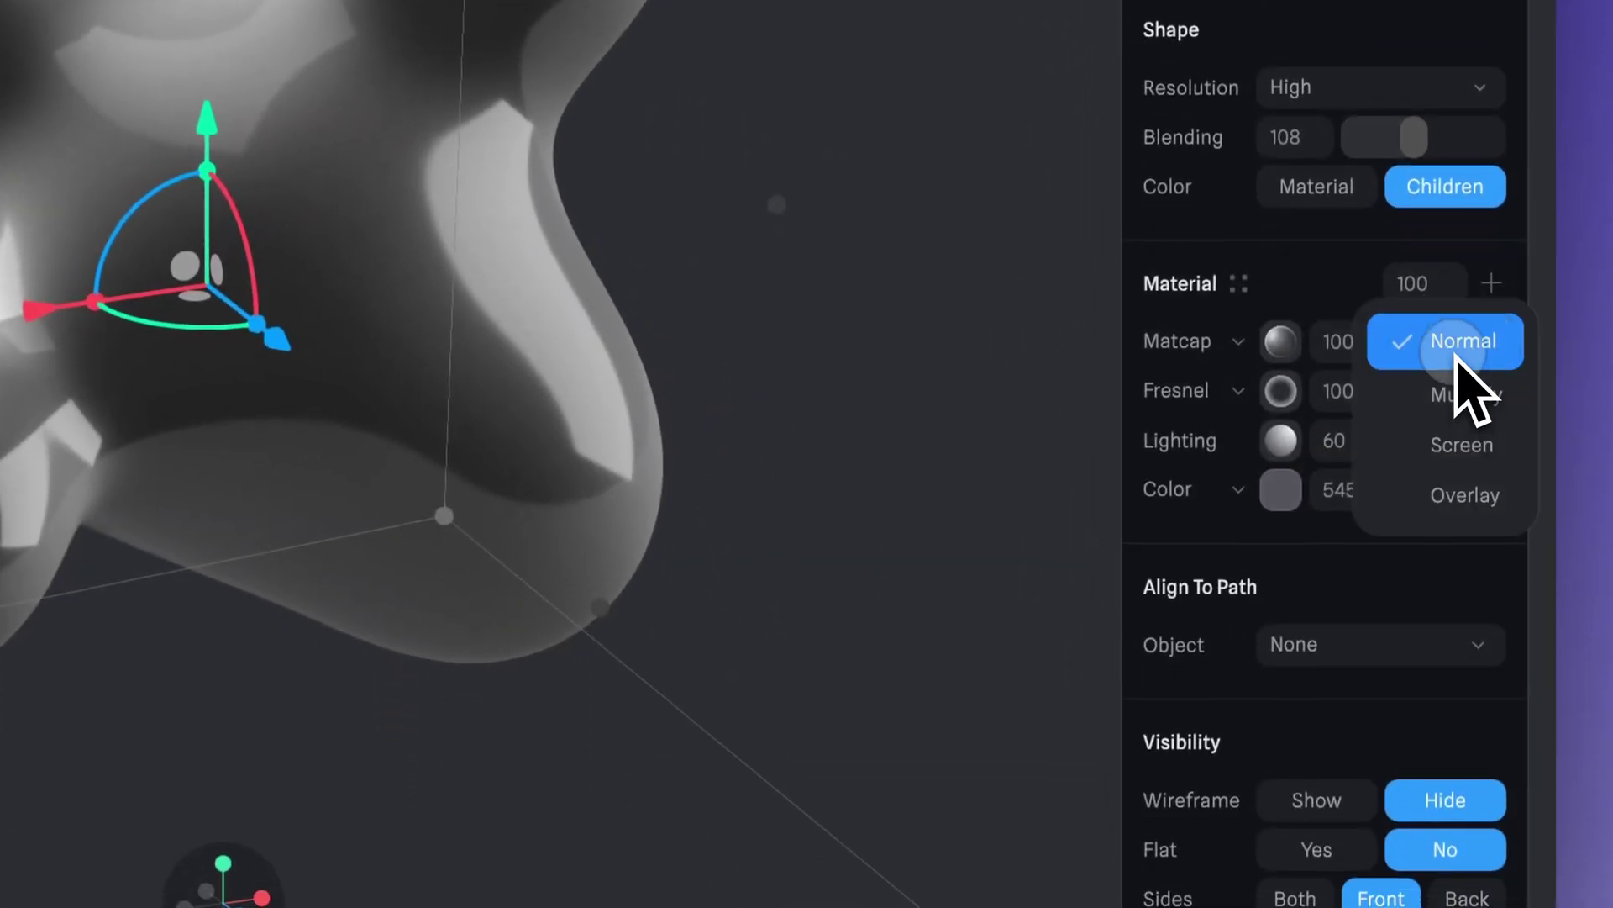
click(1453, 425)
Drag Sphere 5 and another sphere to new spots to reshape the blob.
drag(900, 595, 983, 602)
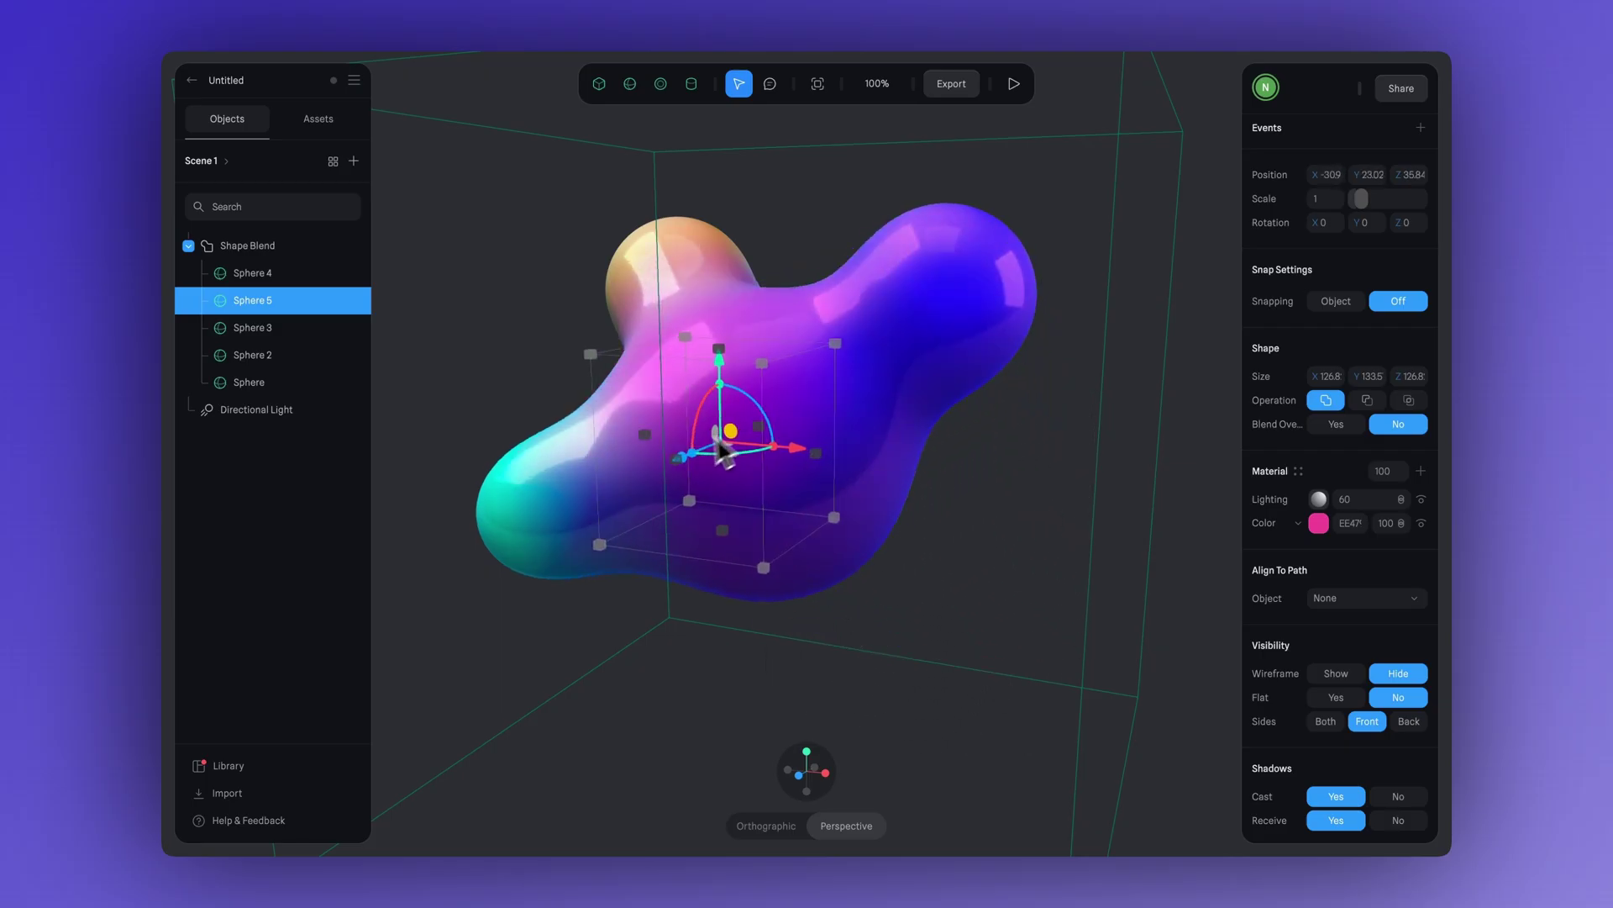
click(821, 364)
drag(821, 364, 893, 439)
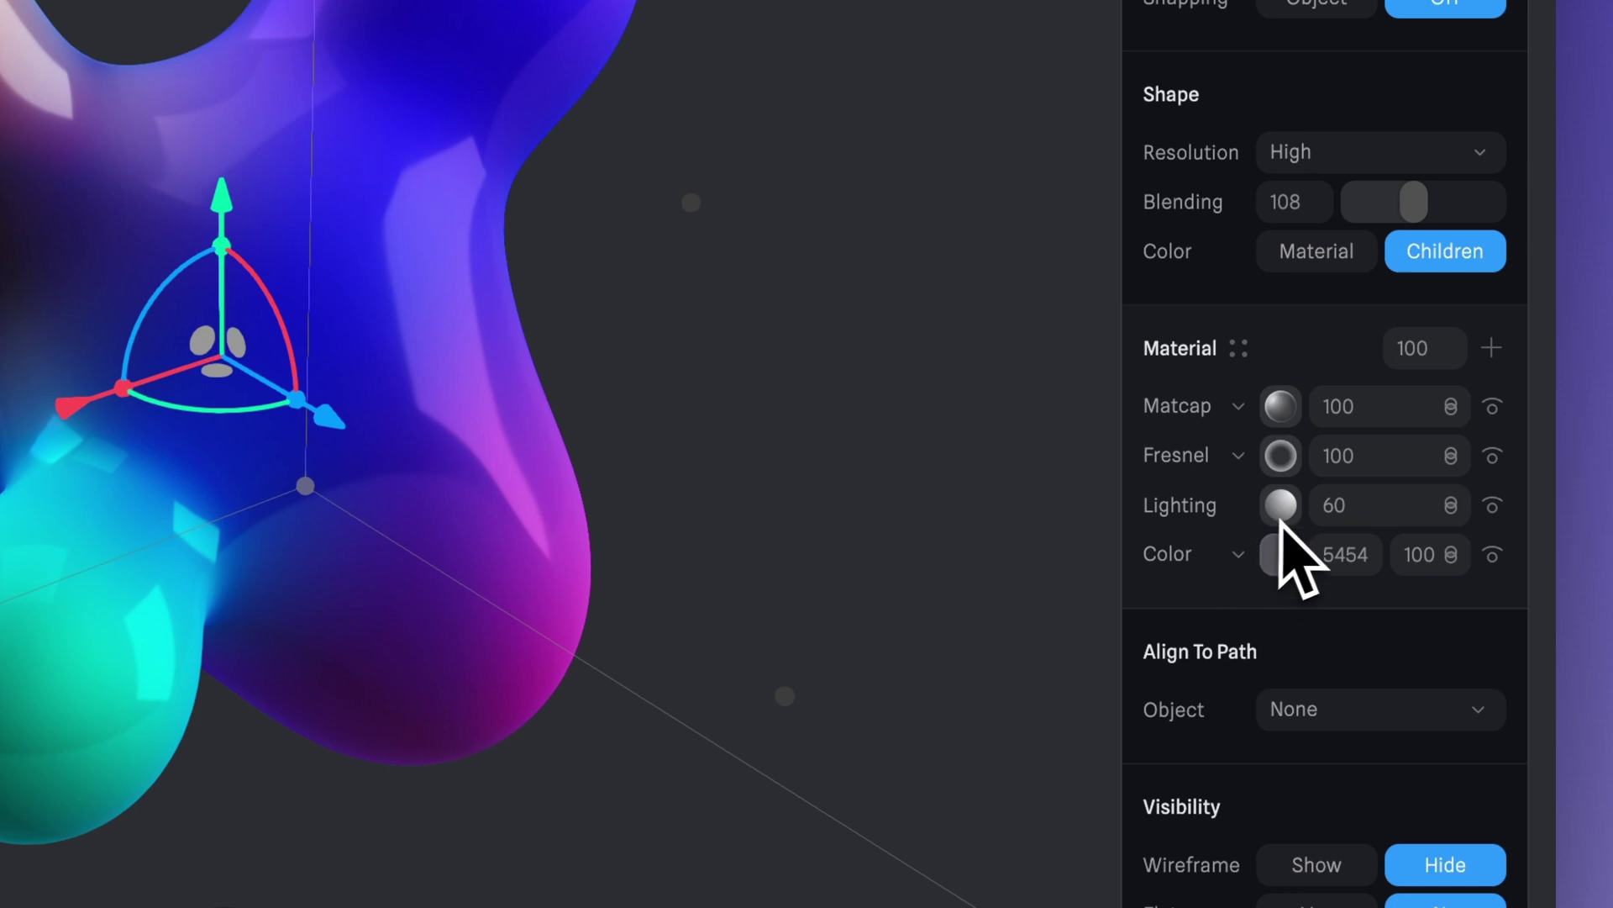
Switch the Lighting layer to Lambert and tint its colour a muted red (AE5052).
click(1282, 514)
click(1433, 591)
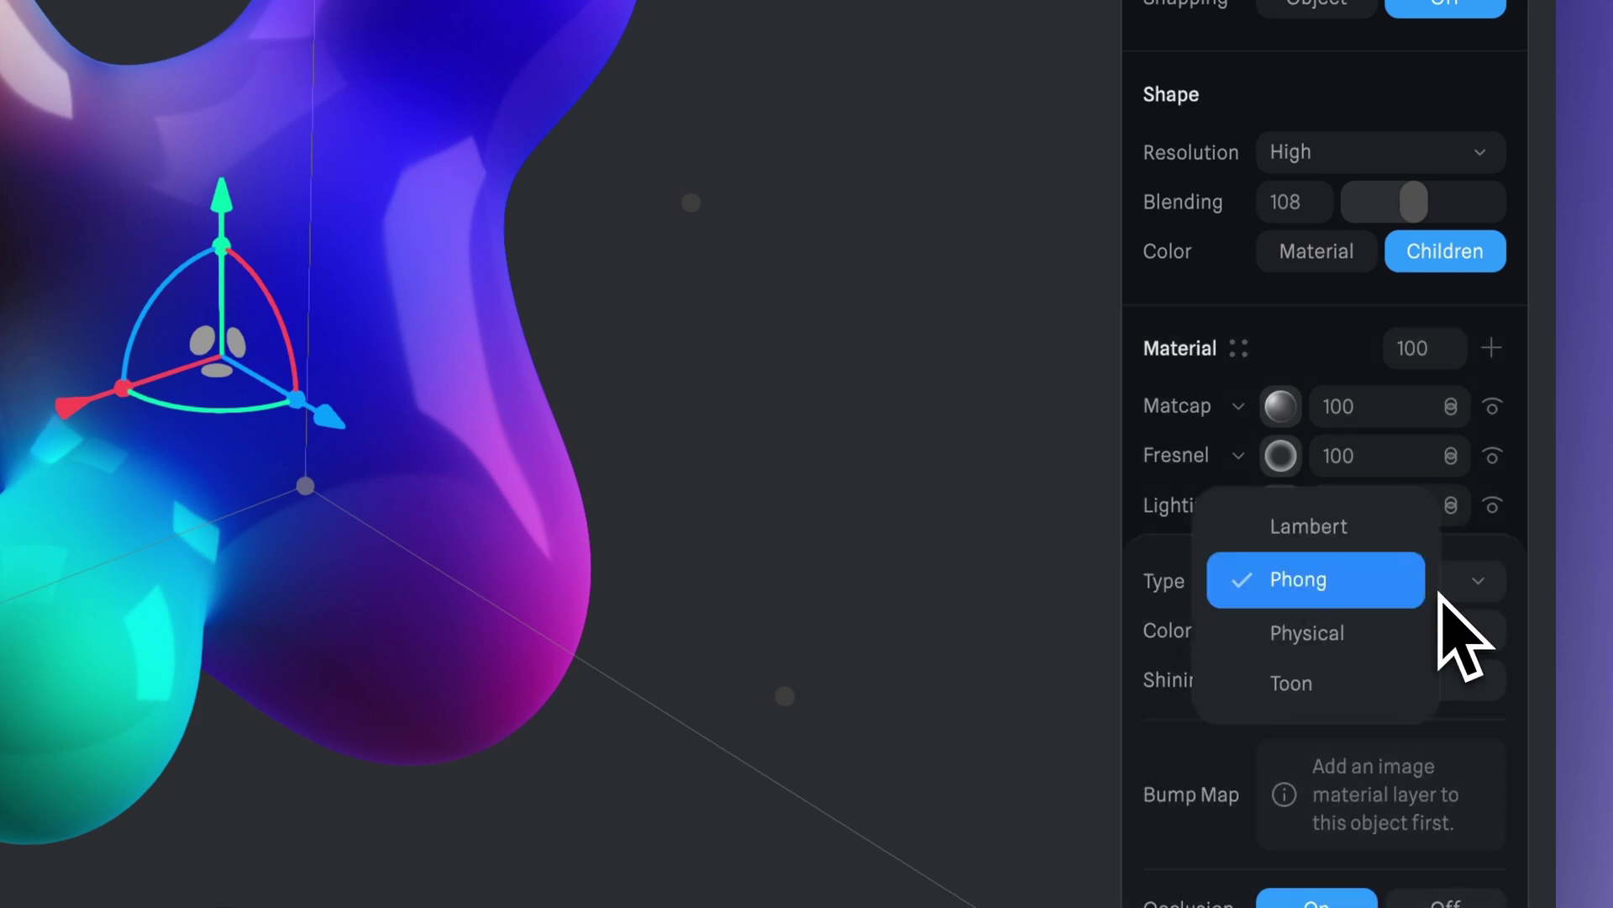
click(1399, 528)
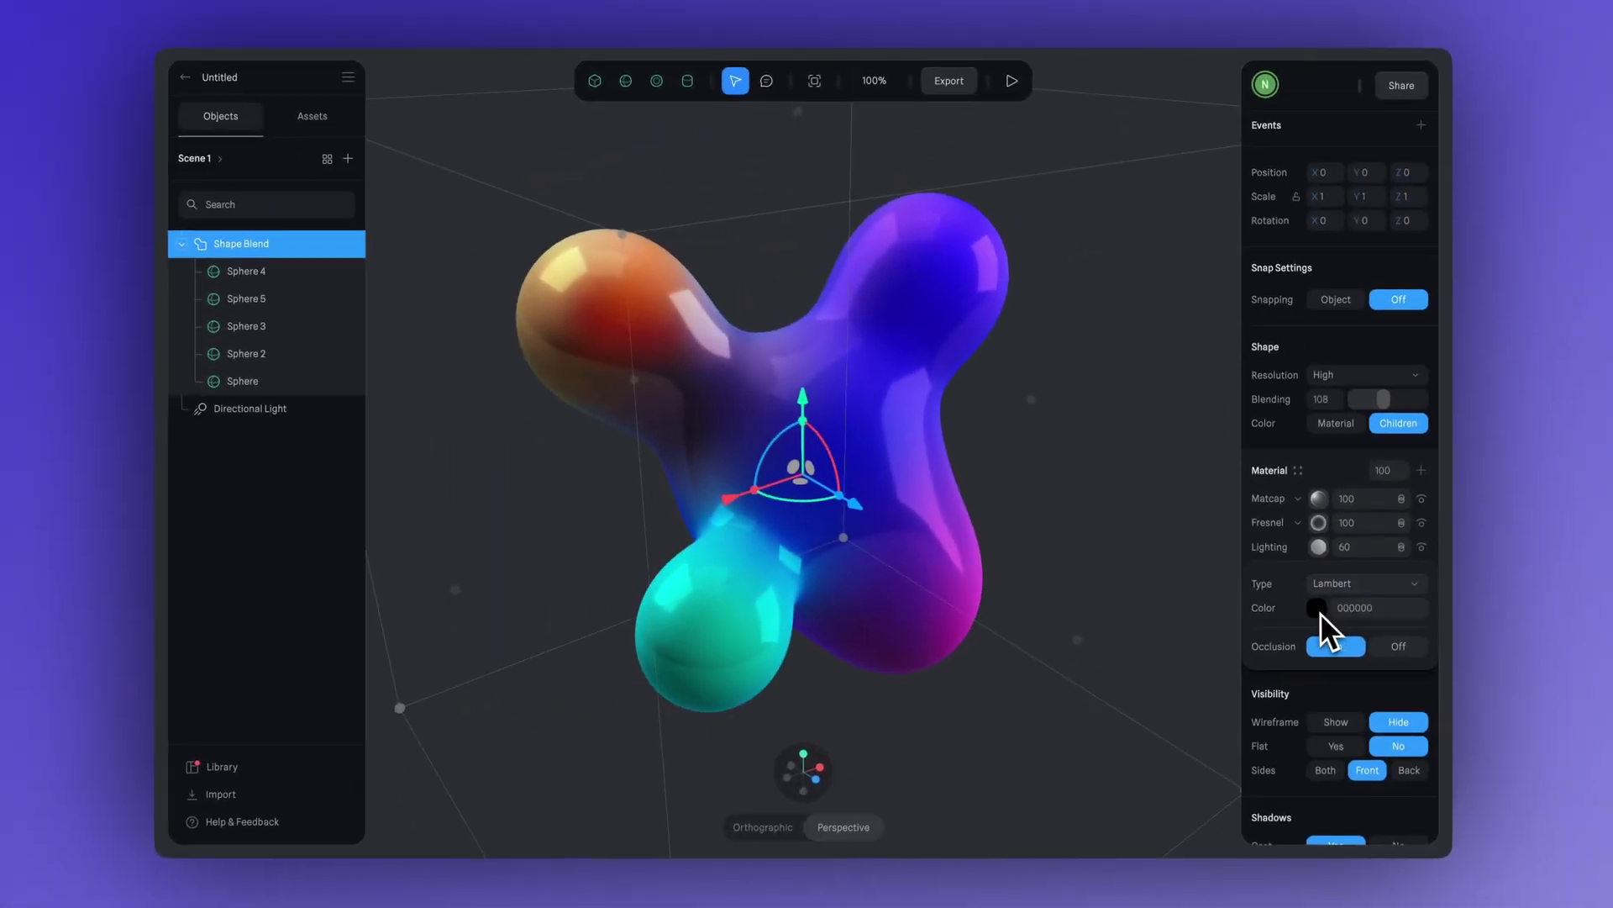
click(1315, 609)
click(1336, 640)
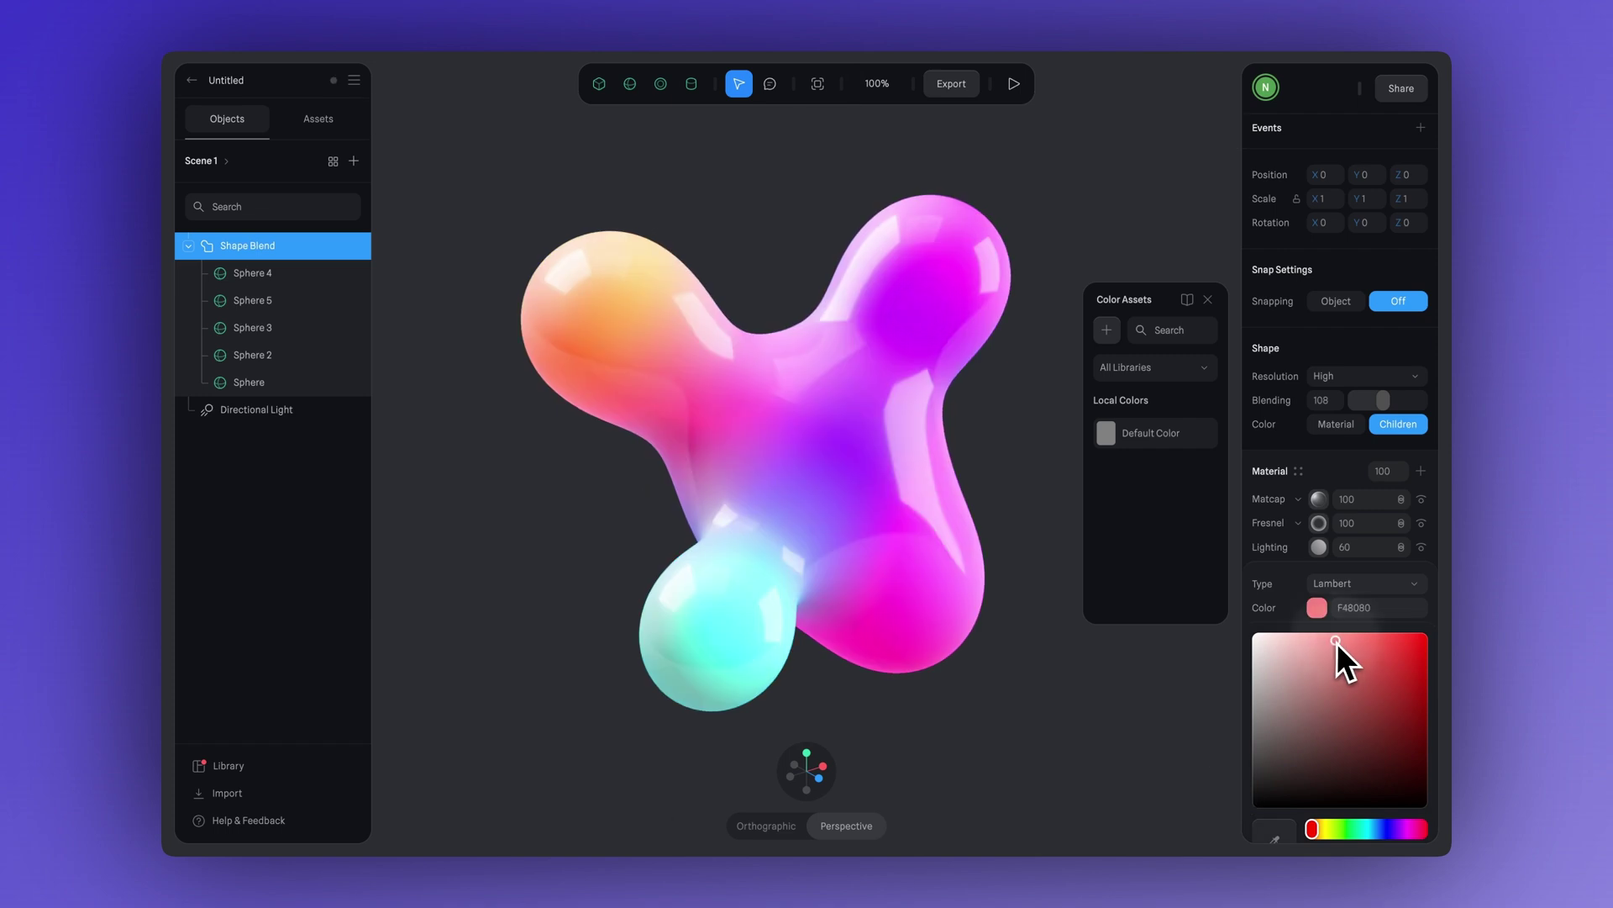
drag(1338, 643, 1346, 691)
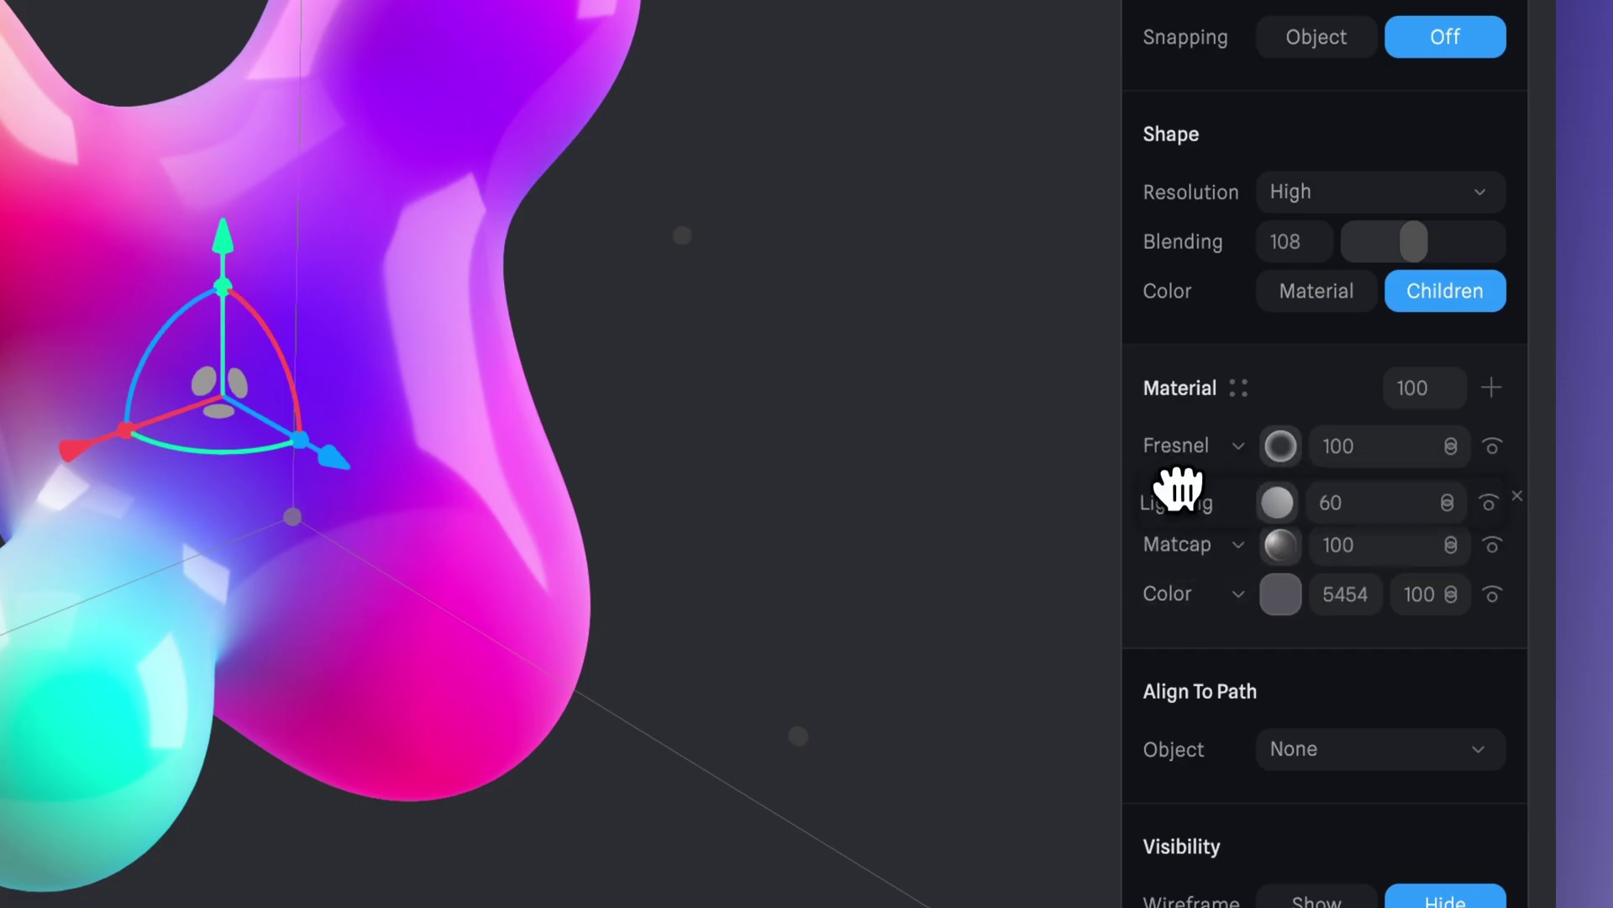
Drag the material layers into the order Fresnel, Matcap, Lighting, then Color.
drag(1180, 487, 1188, 496)
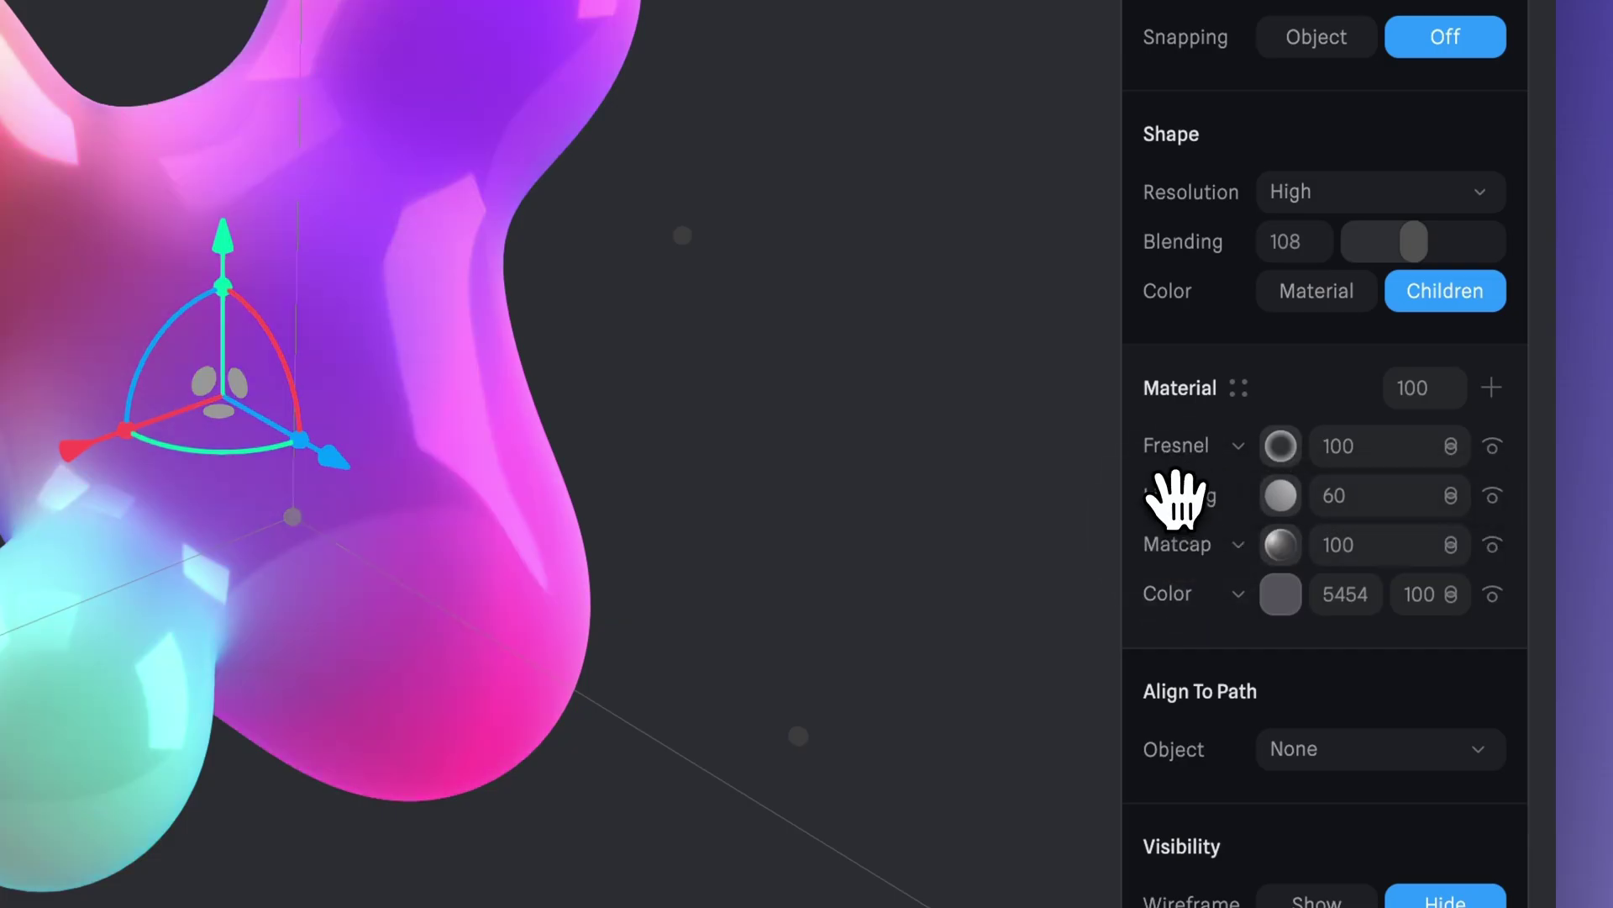
drag(1177, 435, 1171, 554)
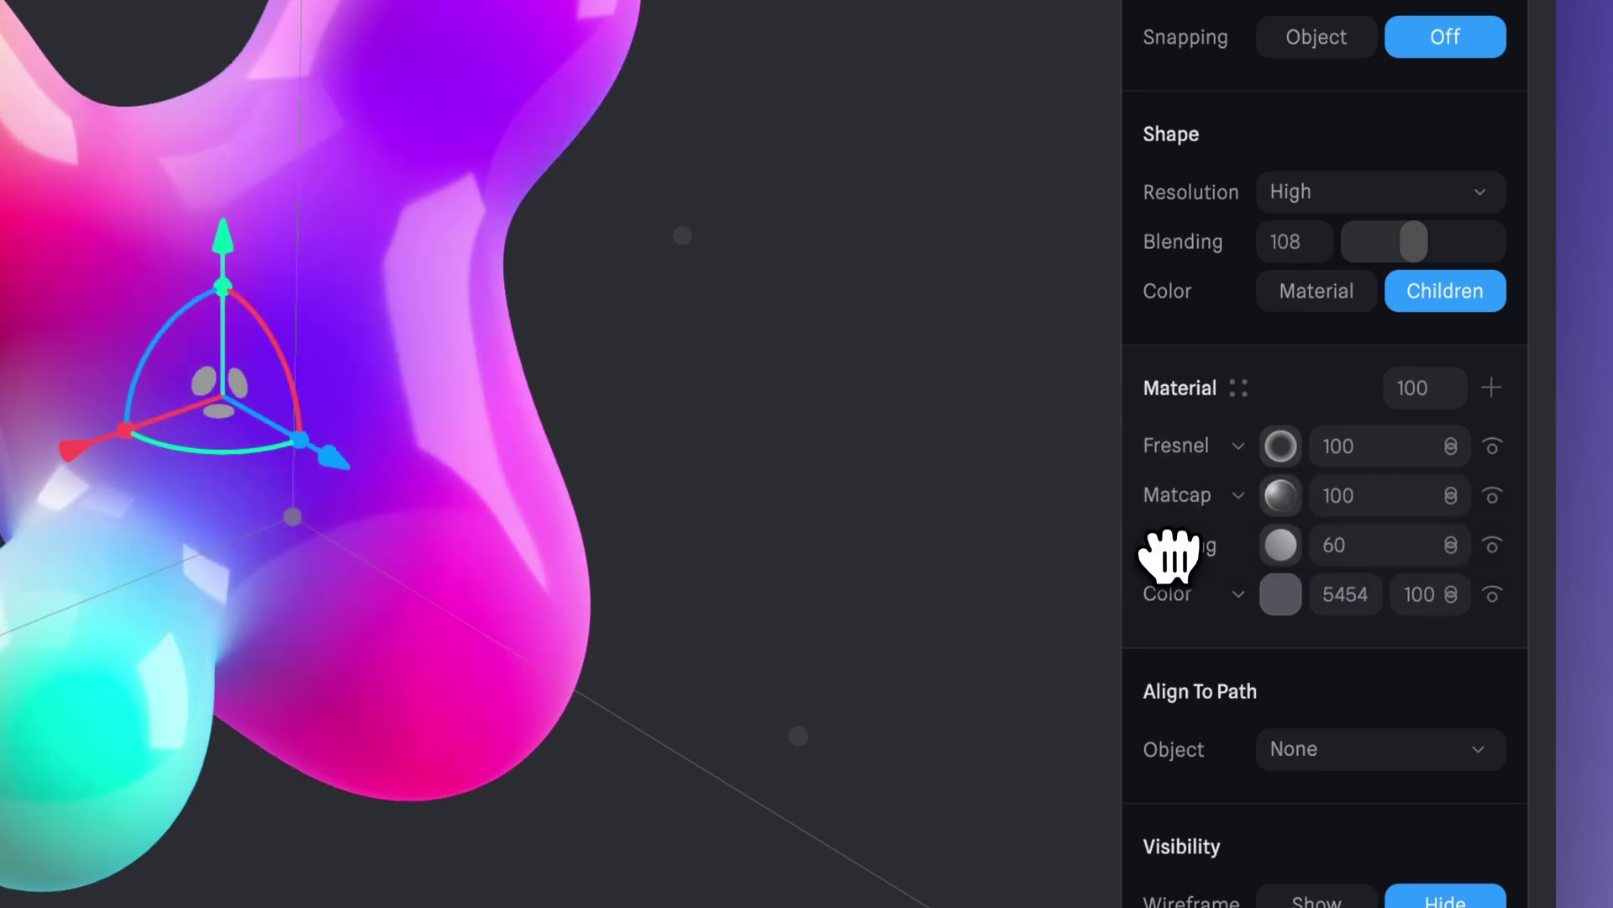
drag(1194, 451, 1166, 502)
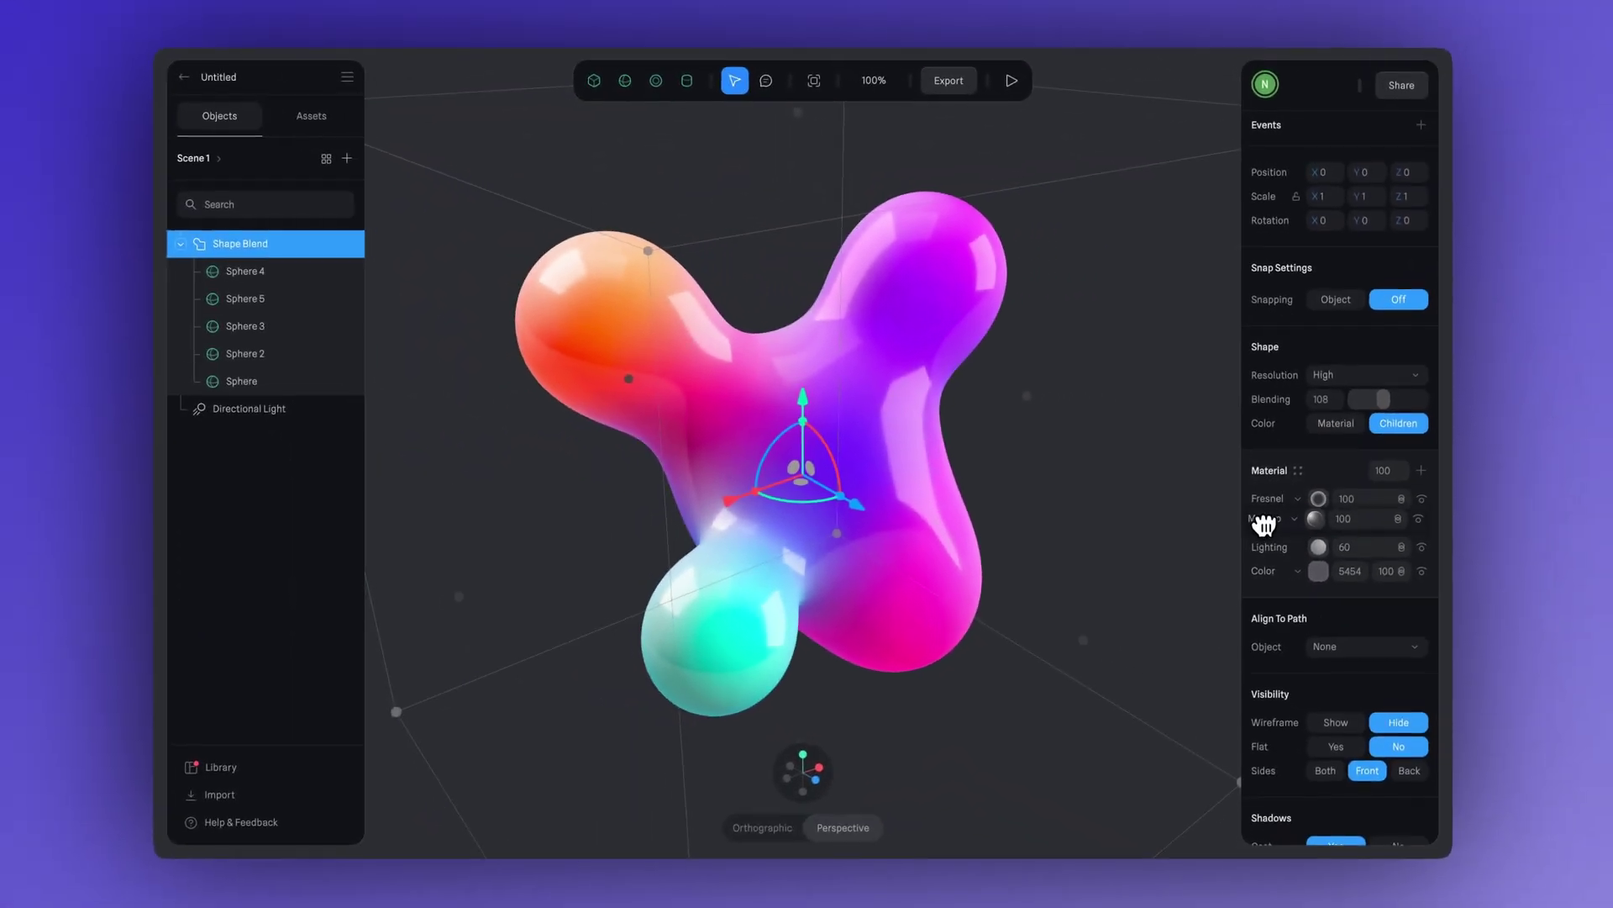
drag(1263, 526, 1269, 519)
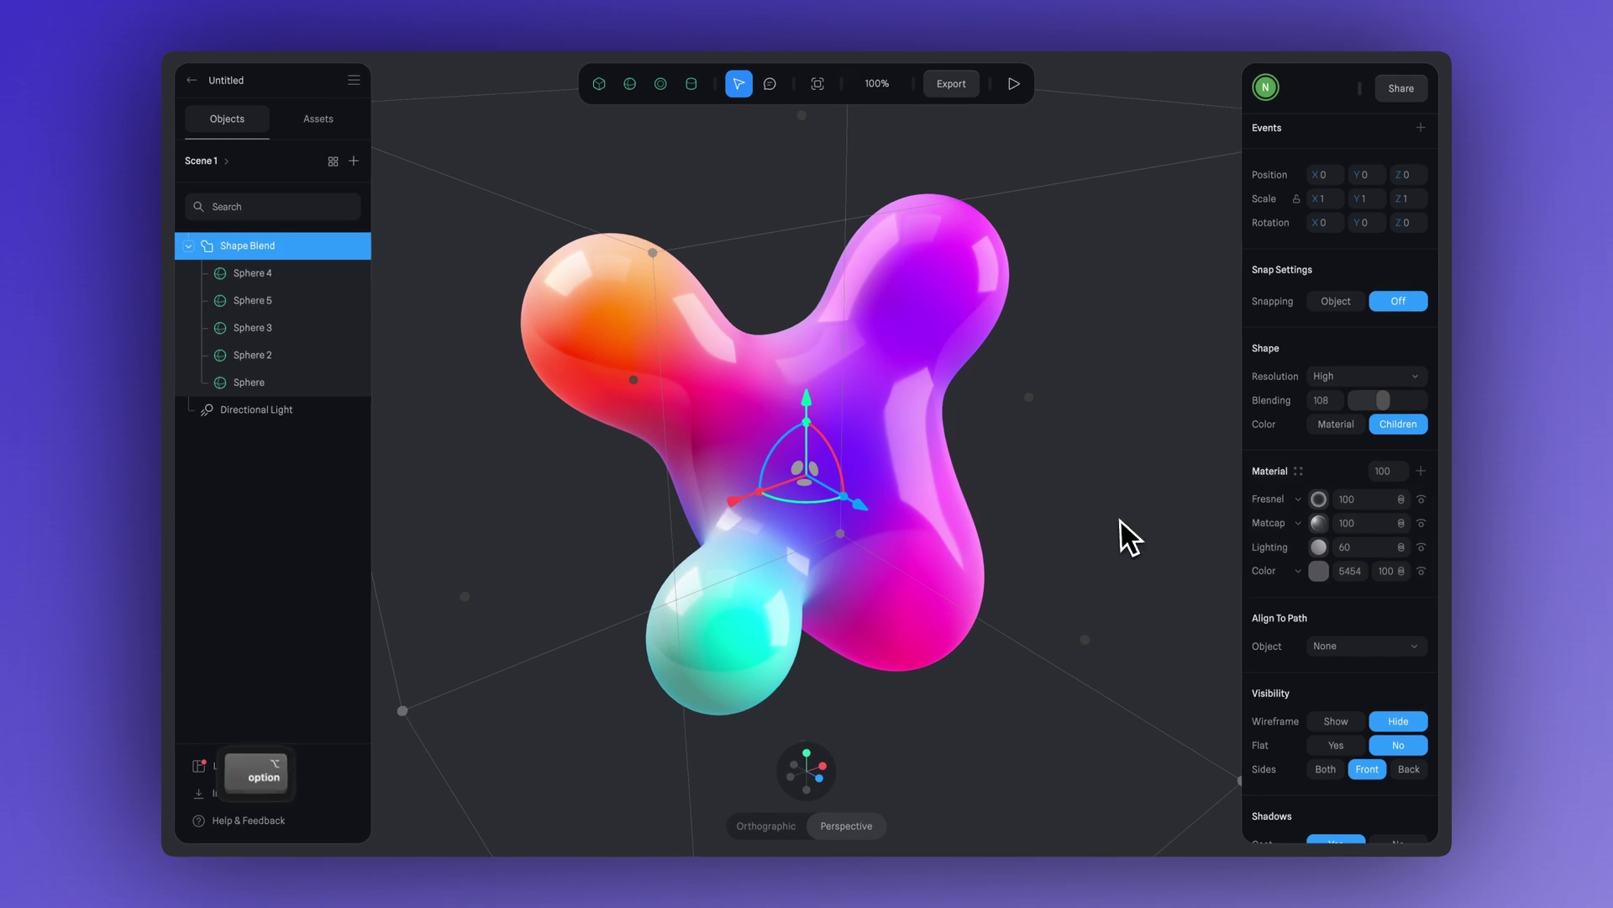
alt+drag(1121, 521, 1056, 512)
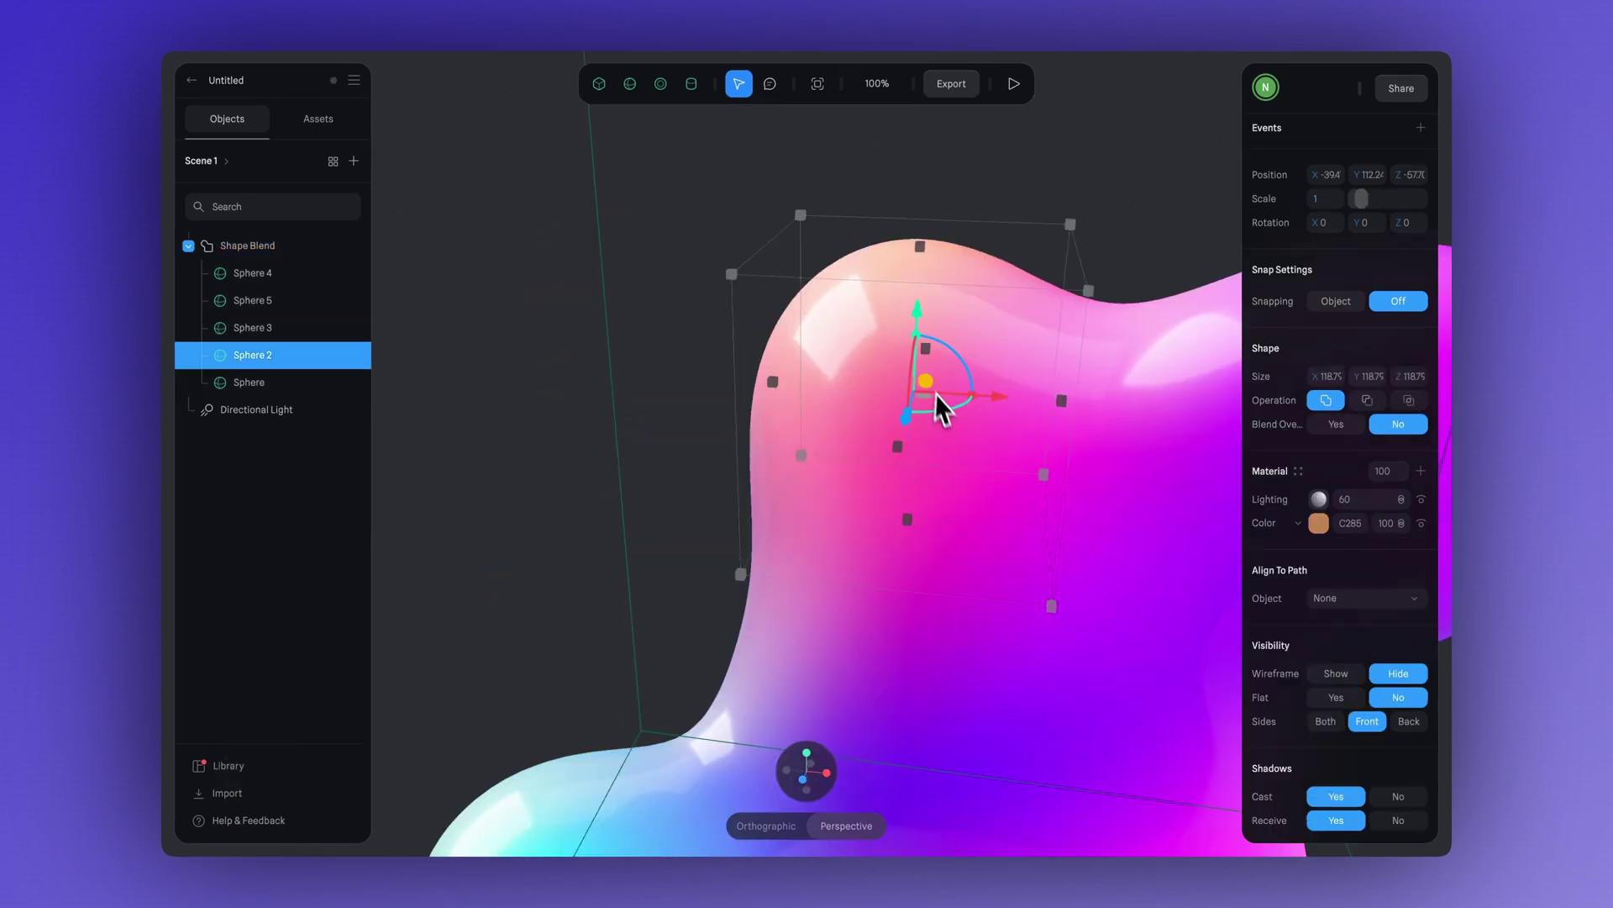
Reposition Spheres 2 and 4, and set the noise size to 1 on X, Y and Z.
drag(935, 394, 547, 512)
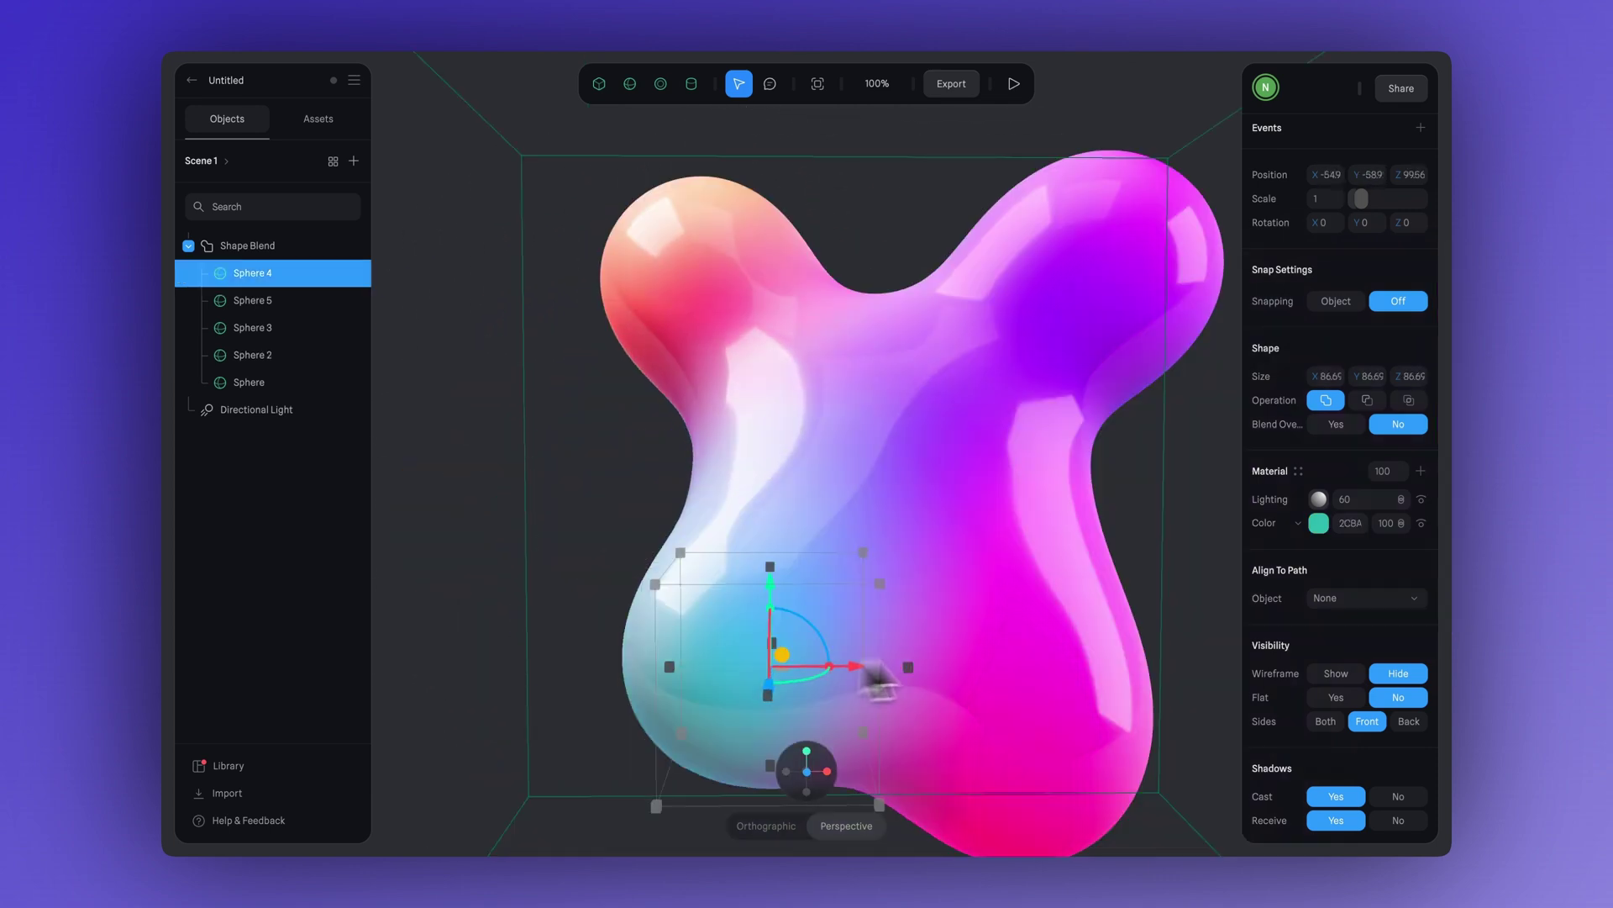
drag(876, 679, 547, 627)
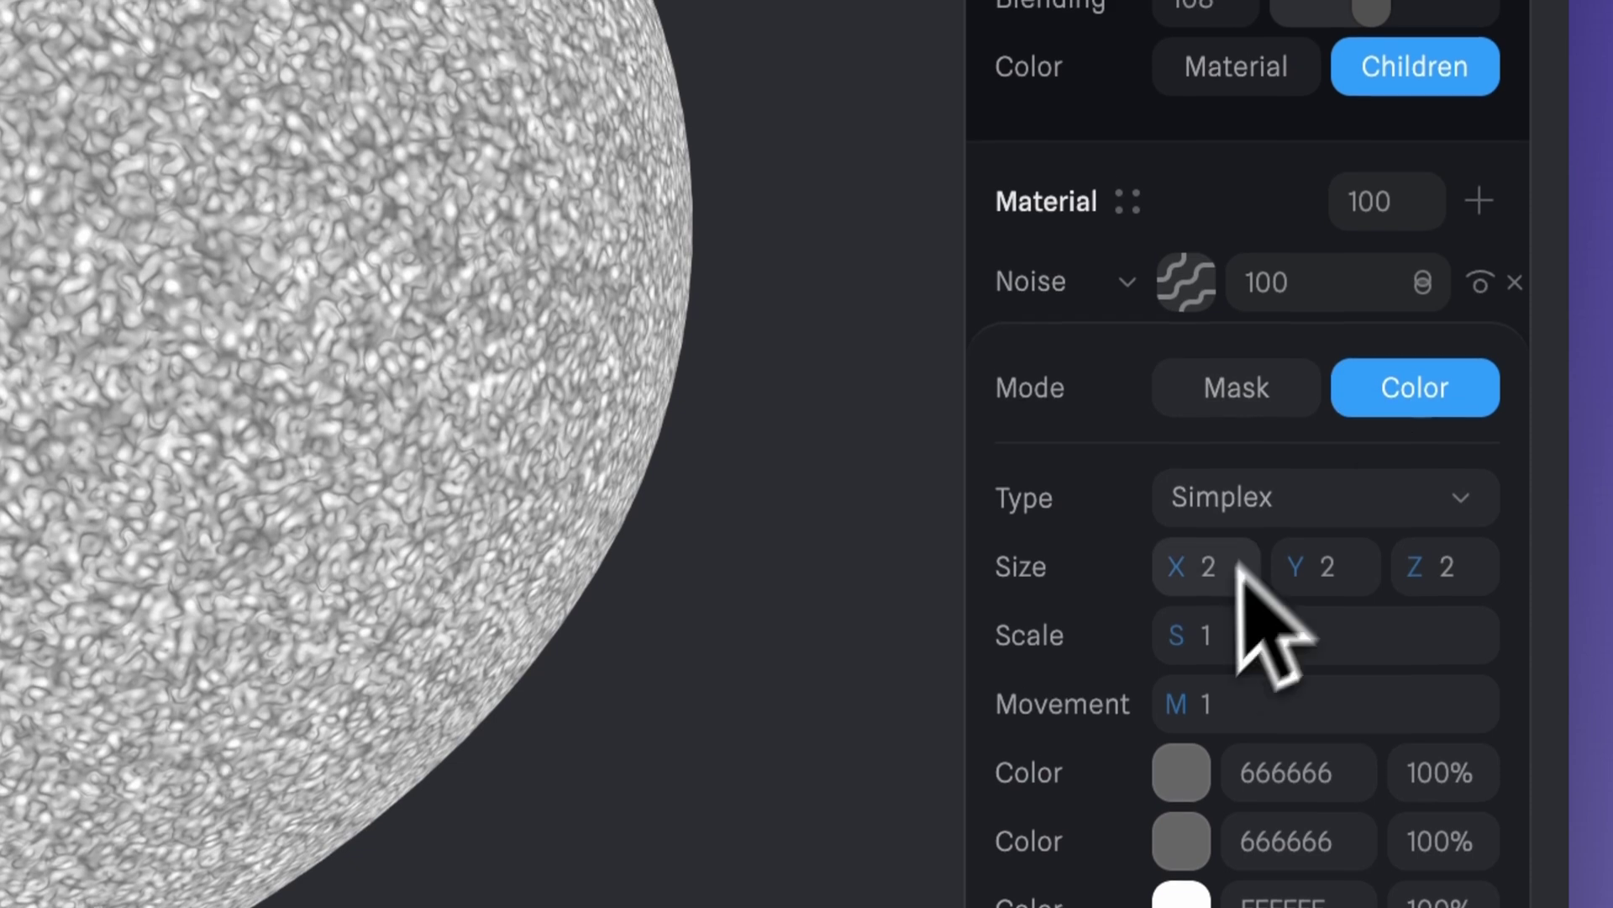
click(1231, 527)
text(1)
click(1355, 534)
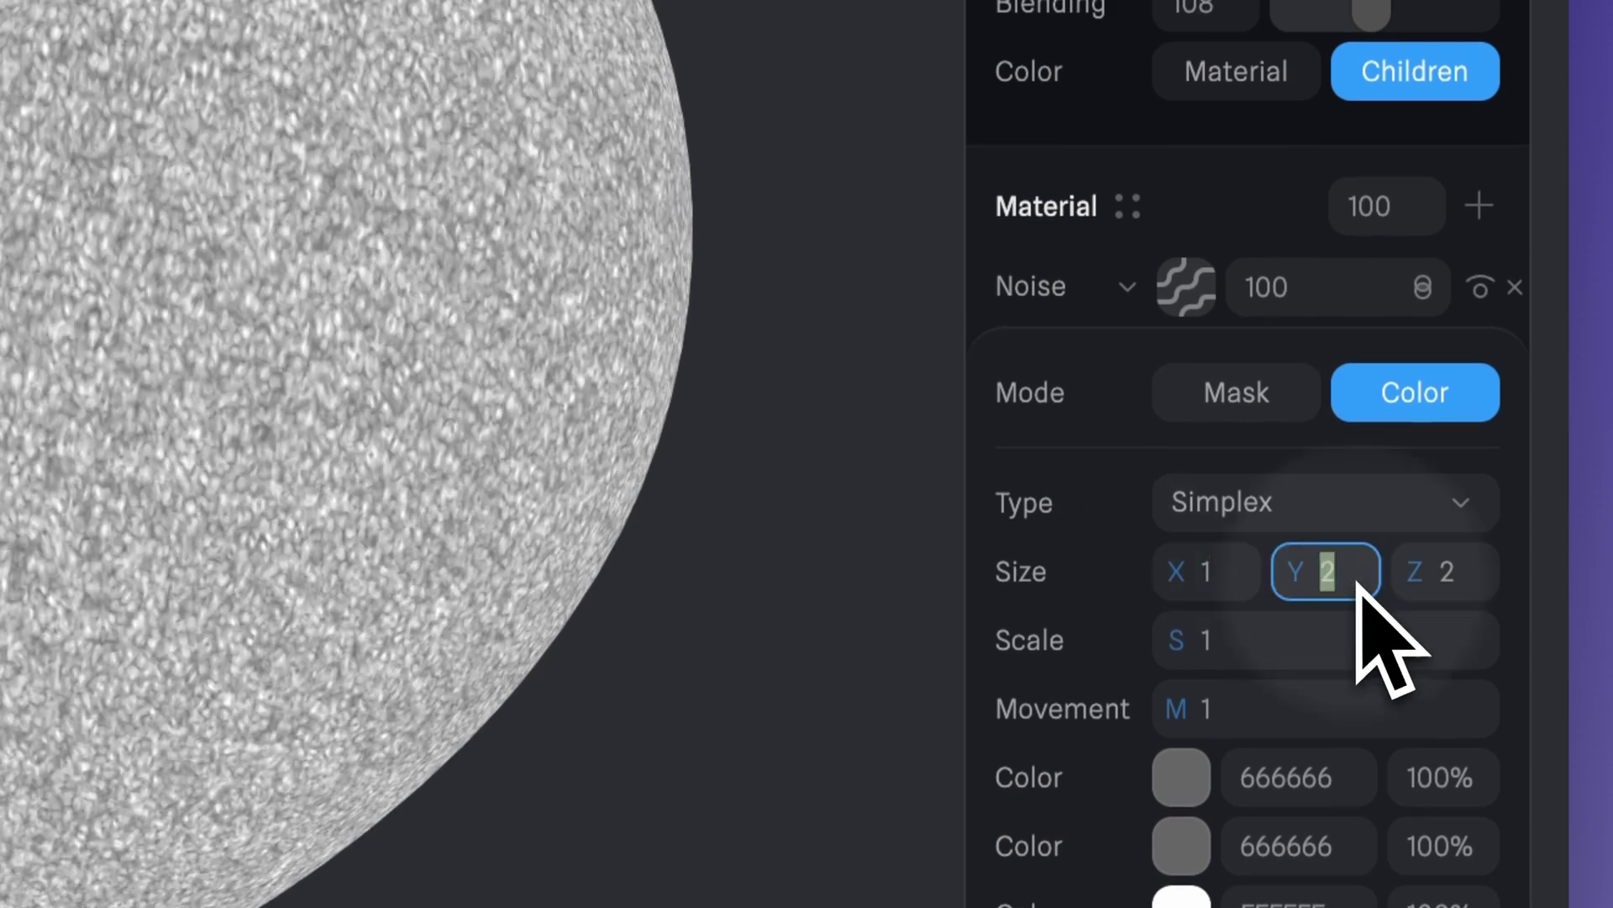
text(1)
click(1467, 572)
text(1)
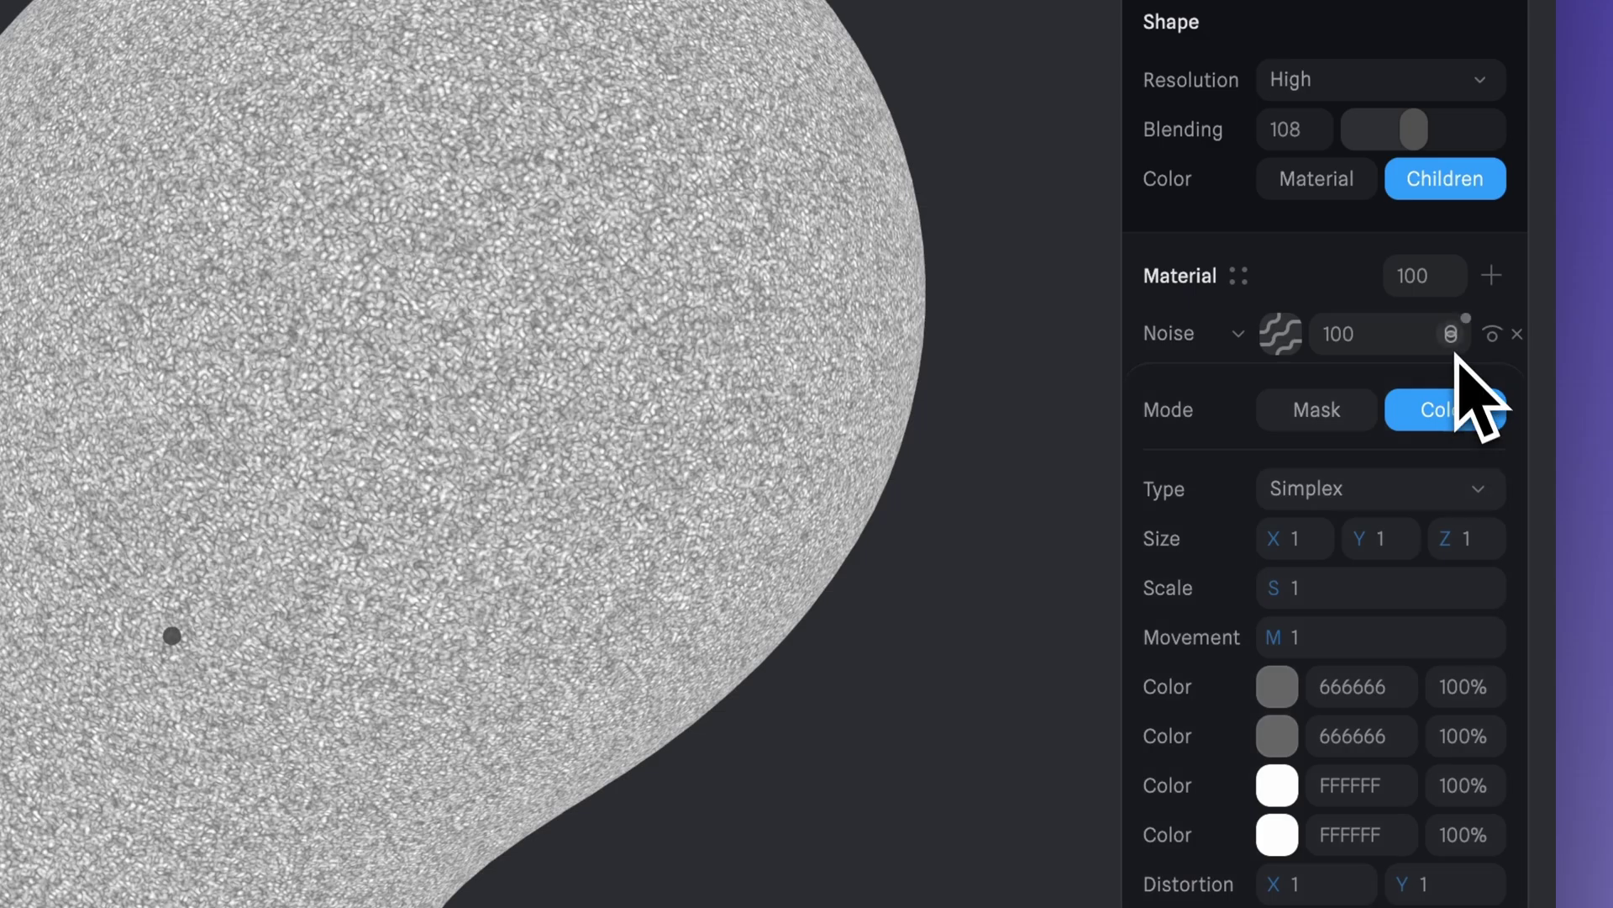
Blend the noise layer as Overlay, darken its first colour to 0F0F0F, and nudge Sphere 2.
click(1452, 336)
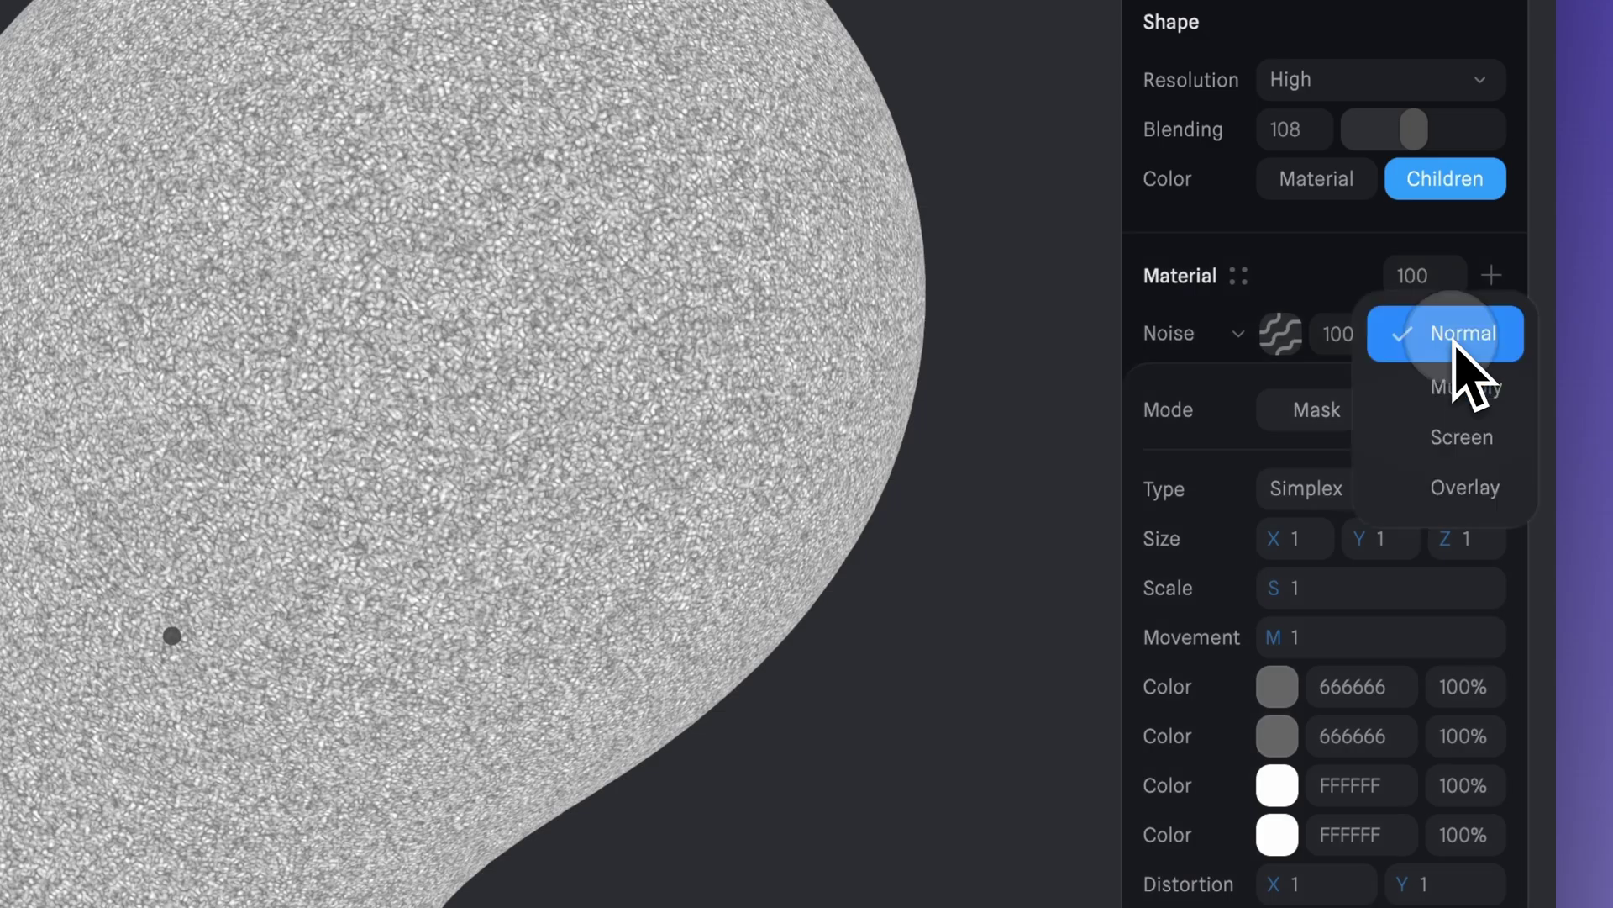
click(1463, 493)
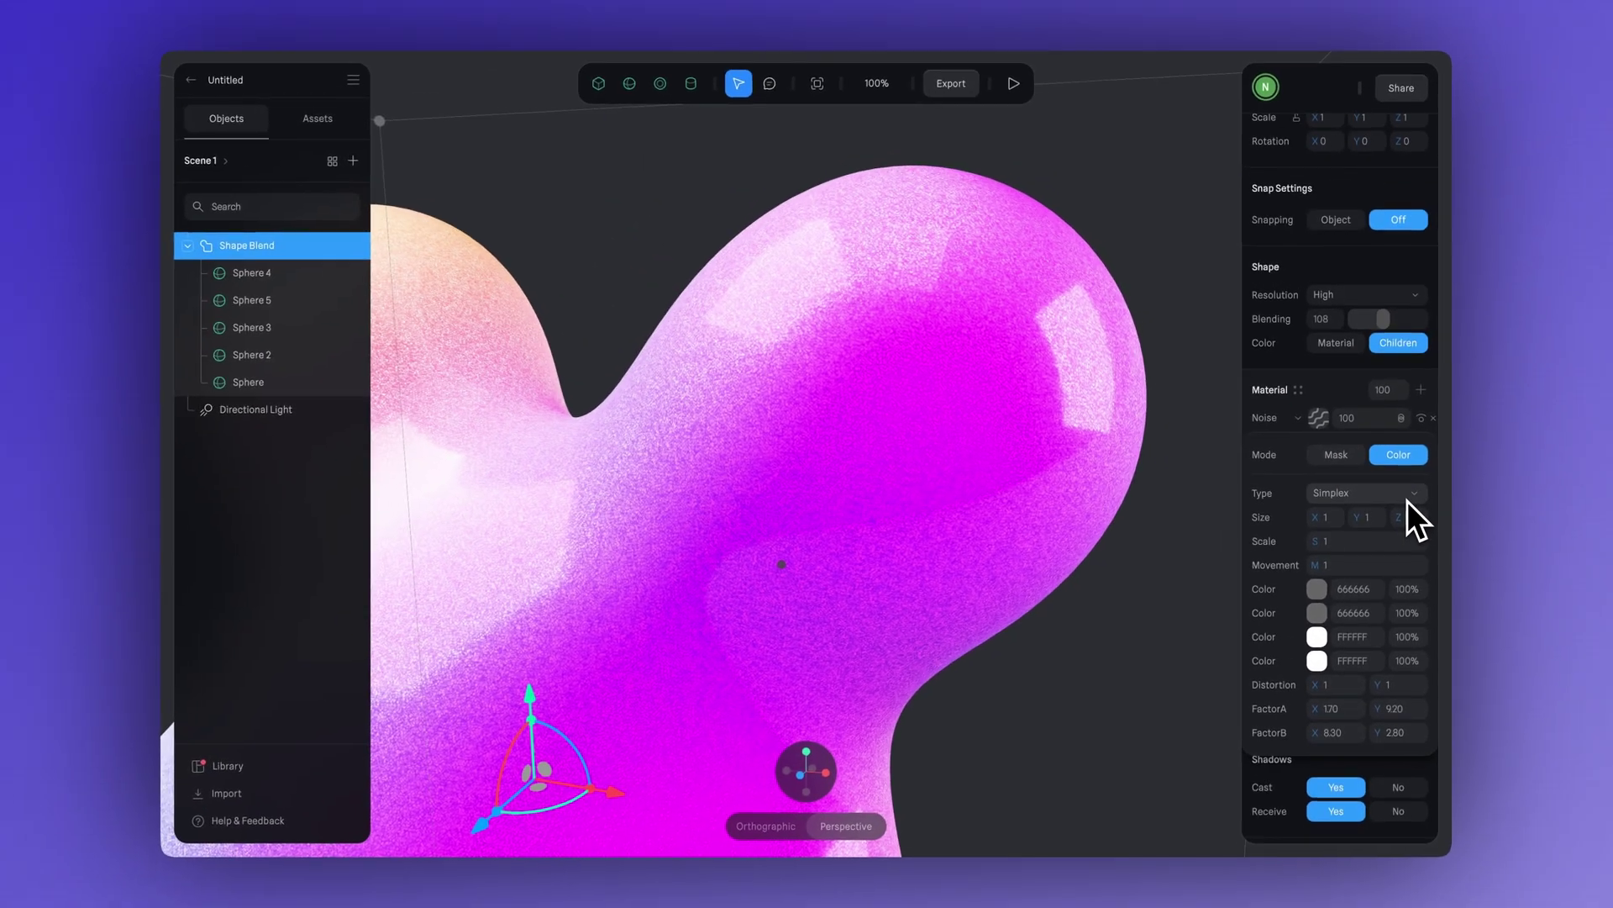
click(1319, 593)
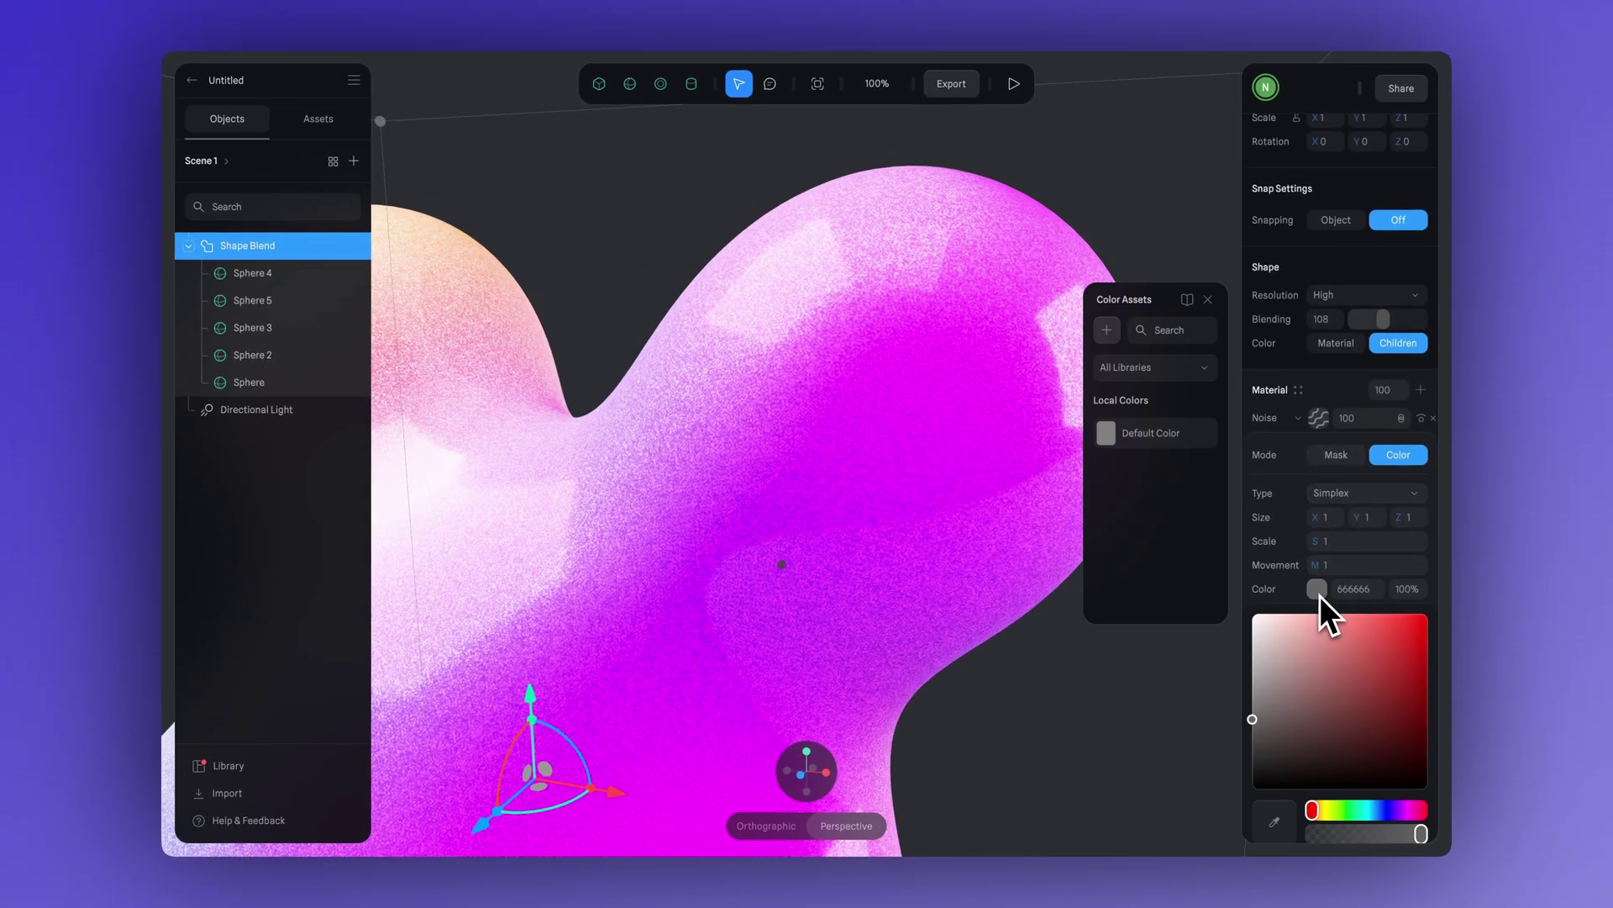
click(1264, 748)
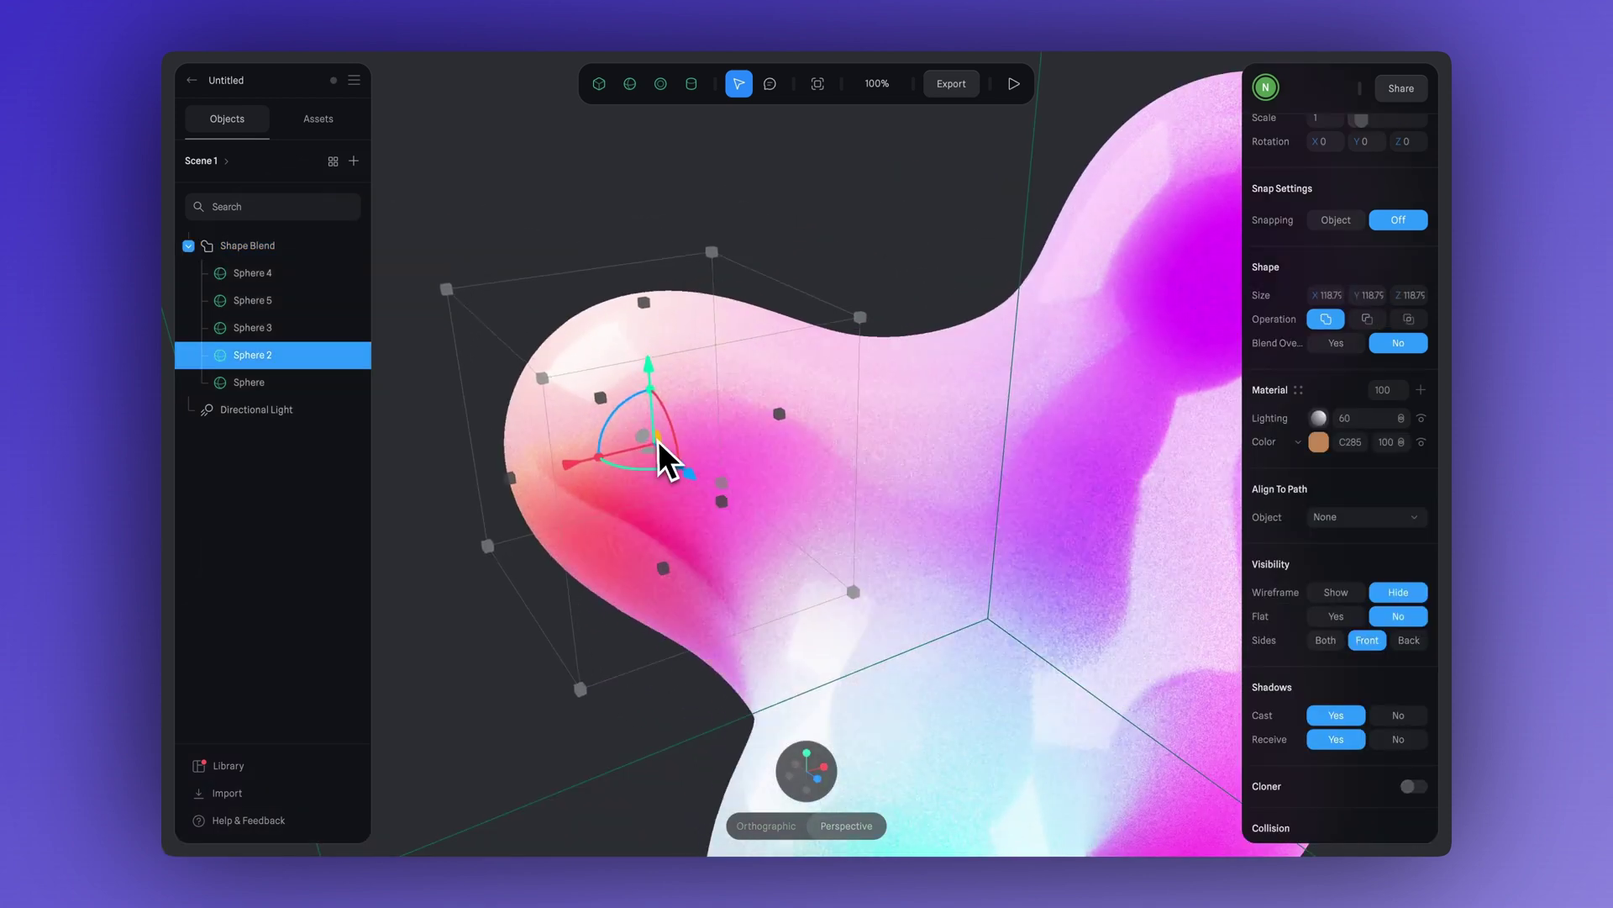
drag(648, 462, 717, 329)
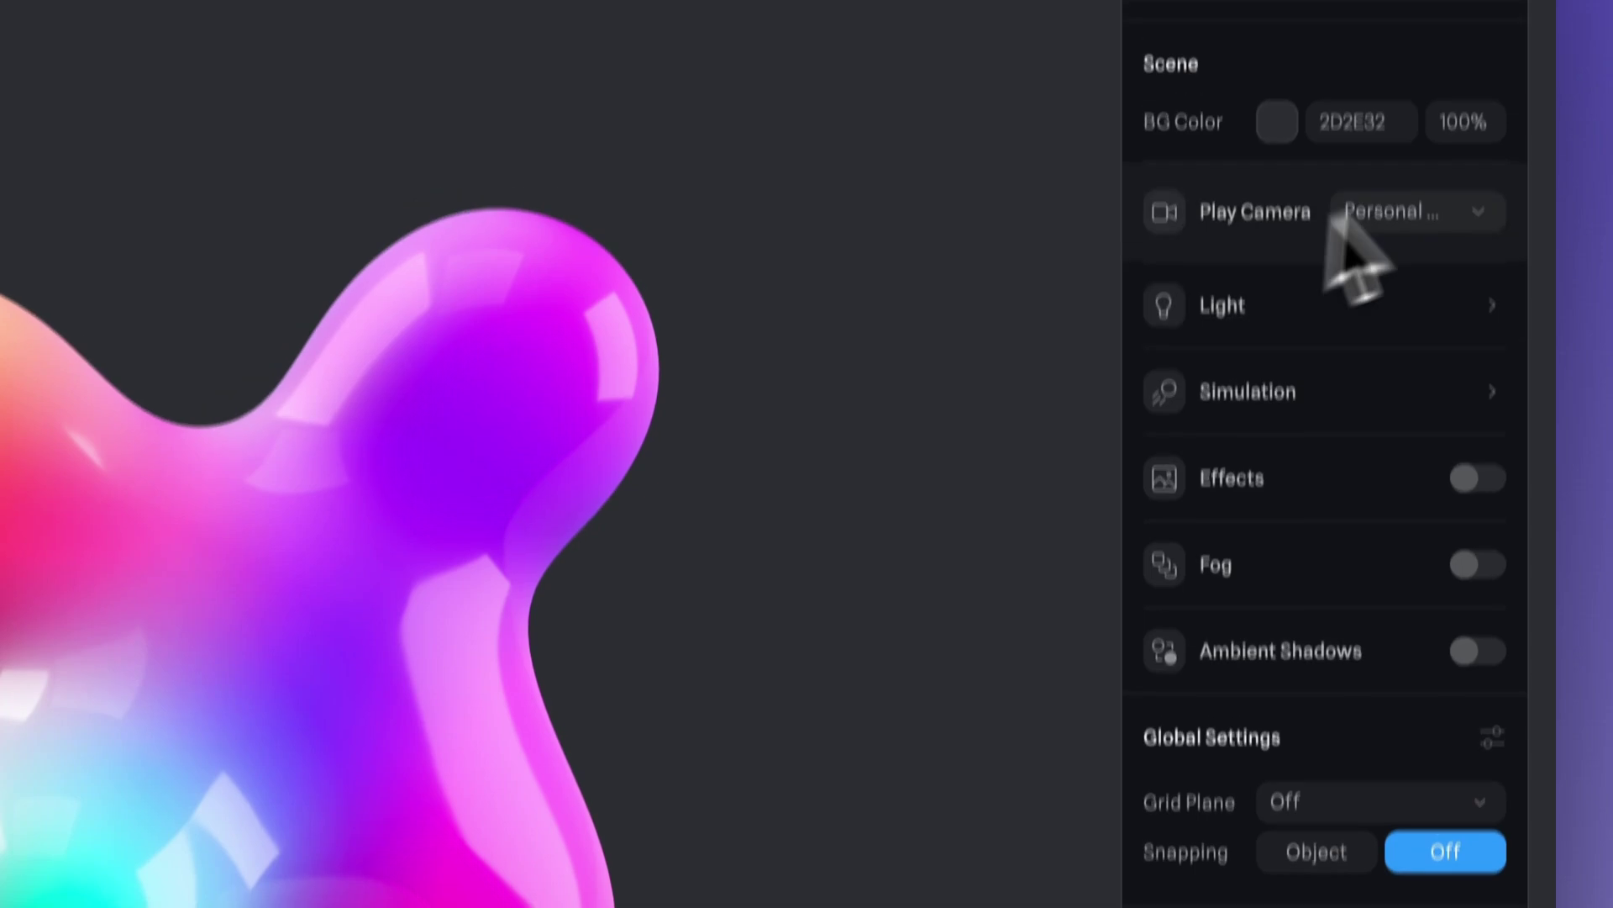
Set the background colour to 191A21 and adjust the Shape Blend blending amount to 138.
click(1399, 122)
text(191A21)
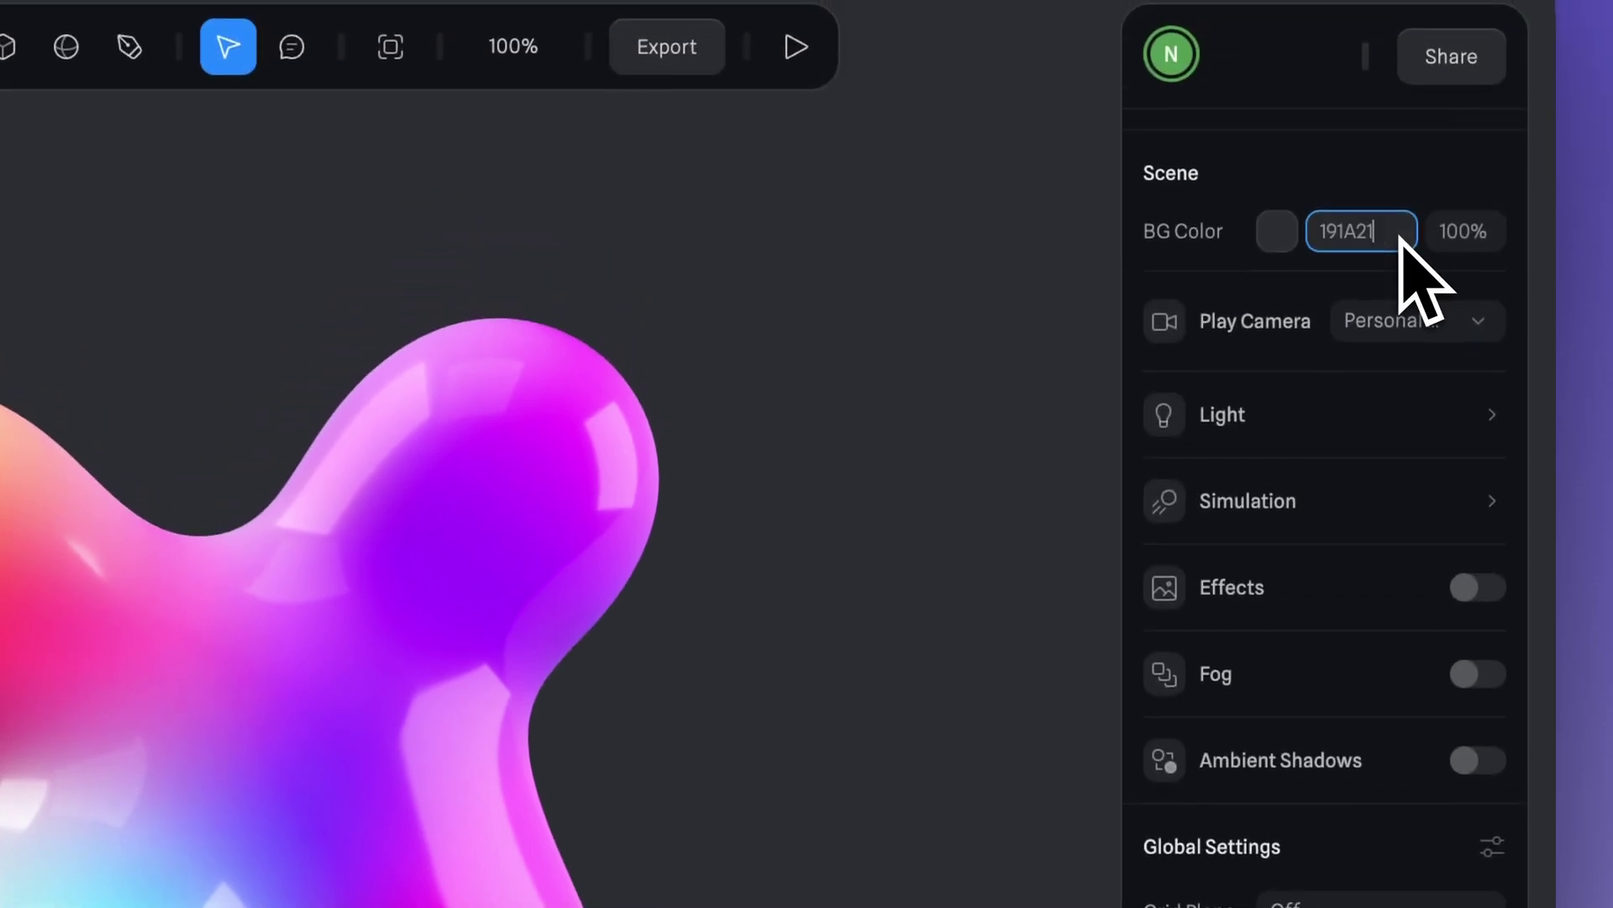
key(Return)
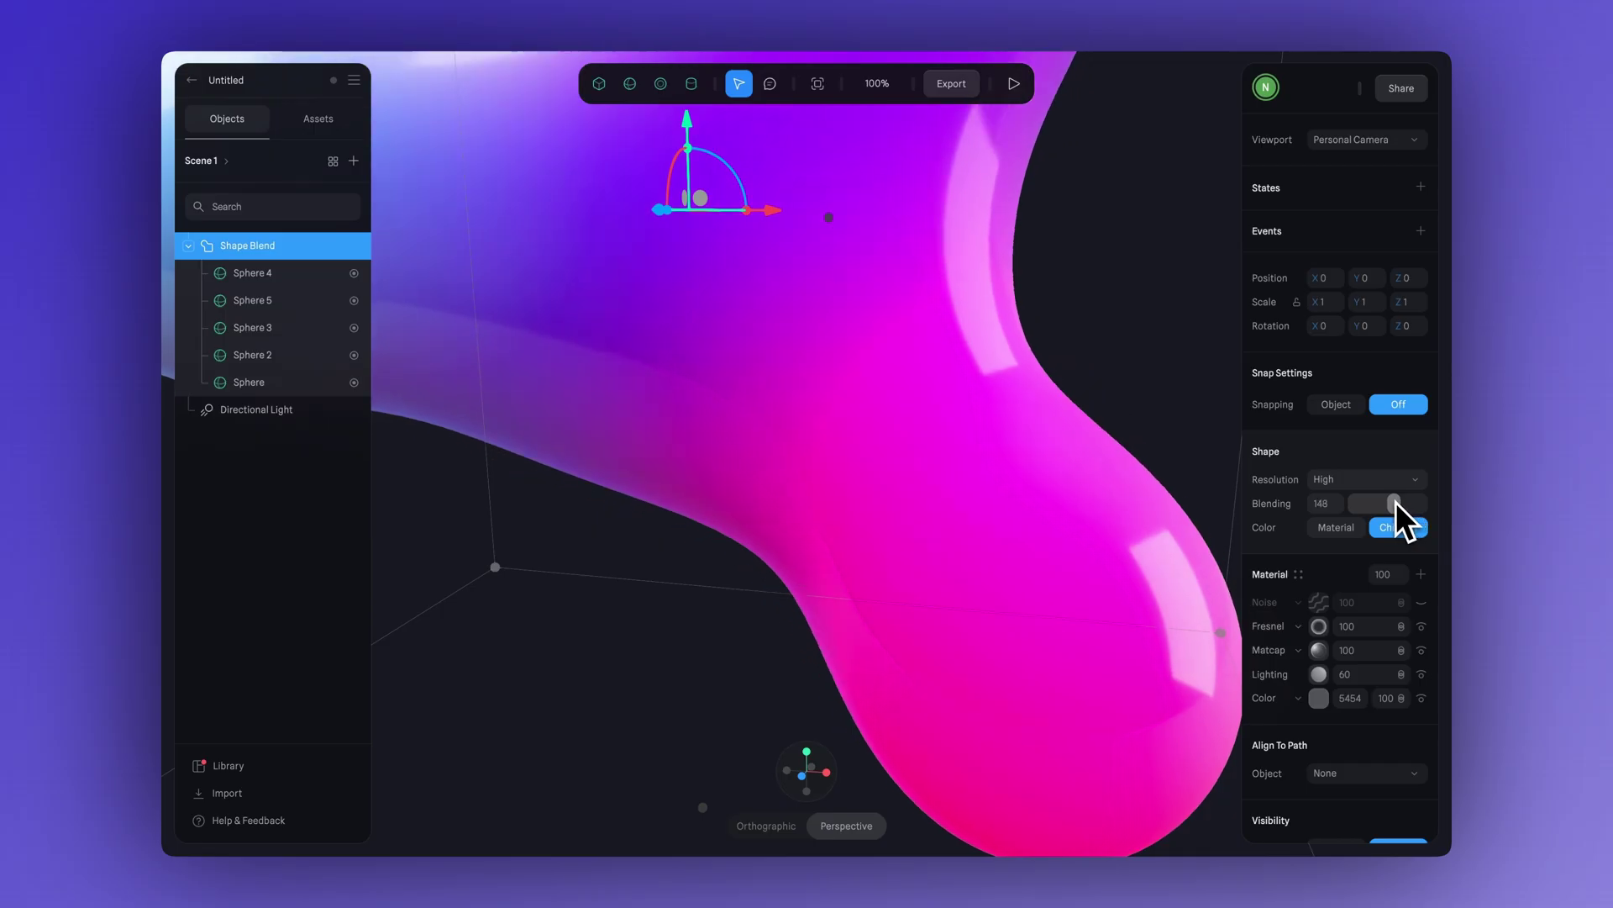
mouse_move(1395, 502)
mouse_down()
mouse_move(1375, 502)
mouse_move(1398, 501)
mouse_up()
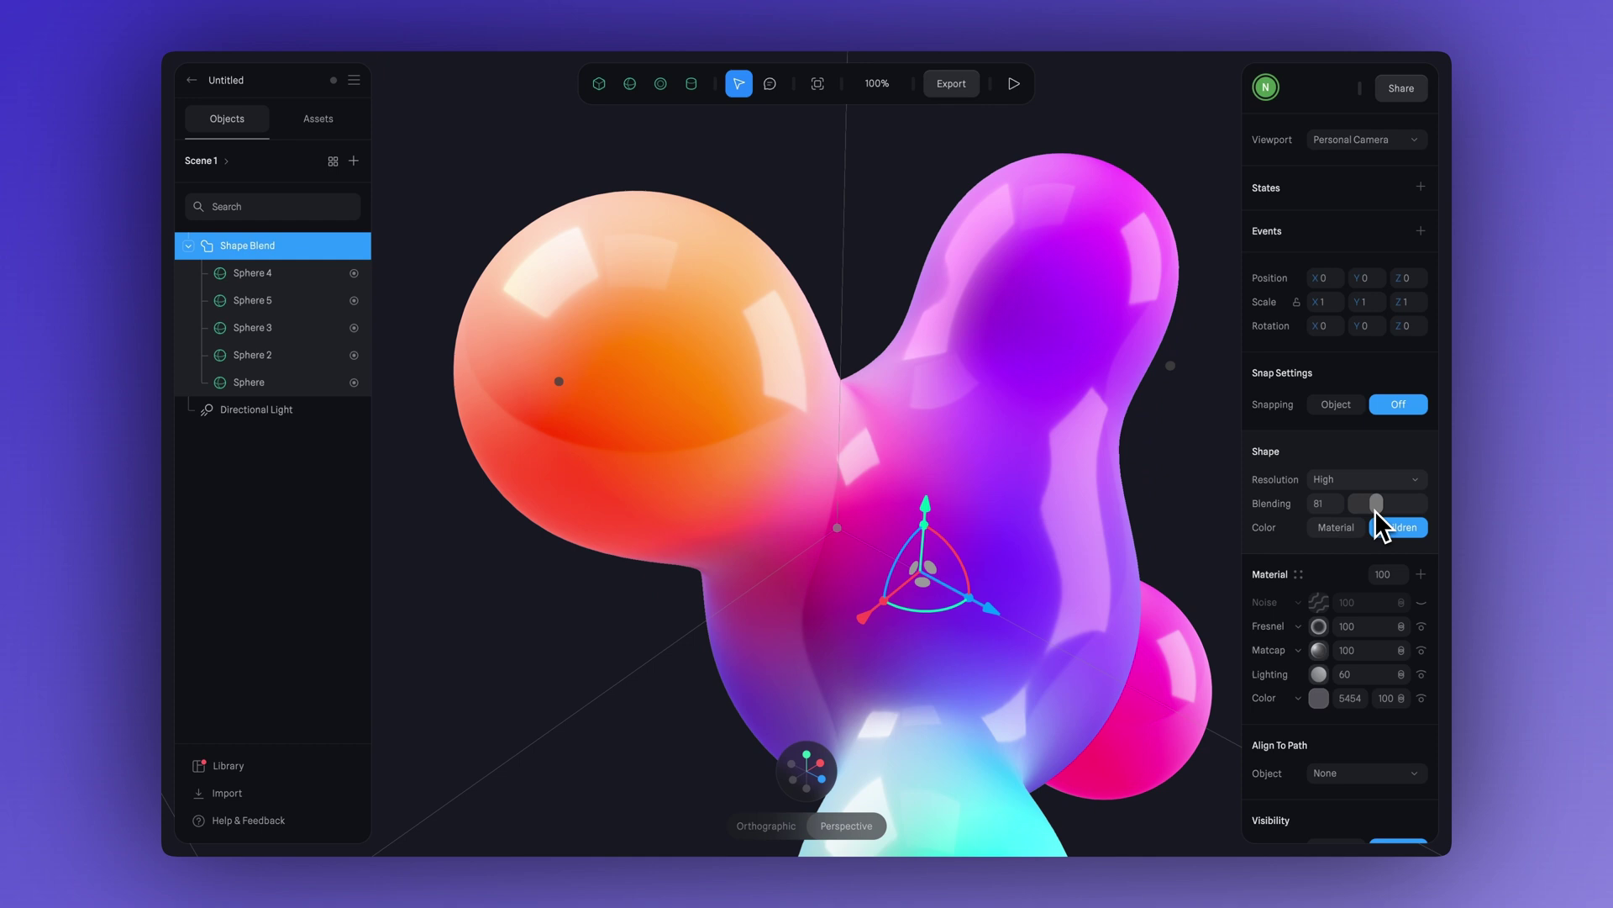
drag(1374, 511, 1389, 511)
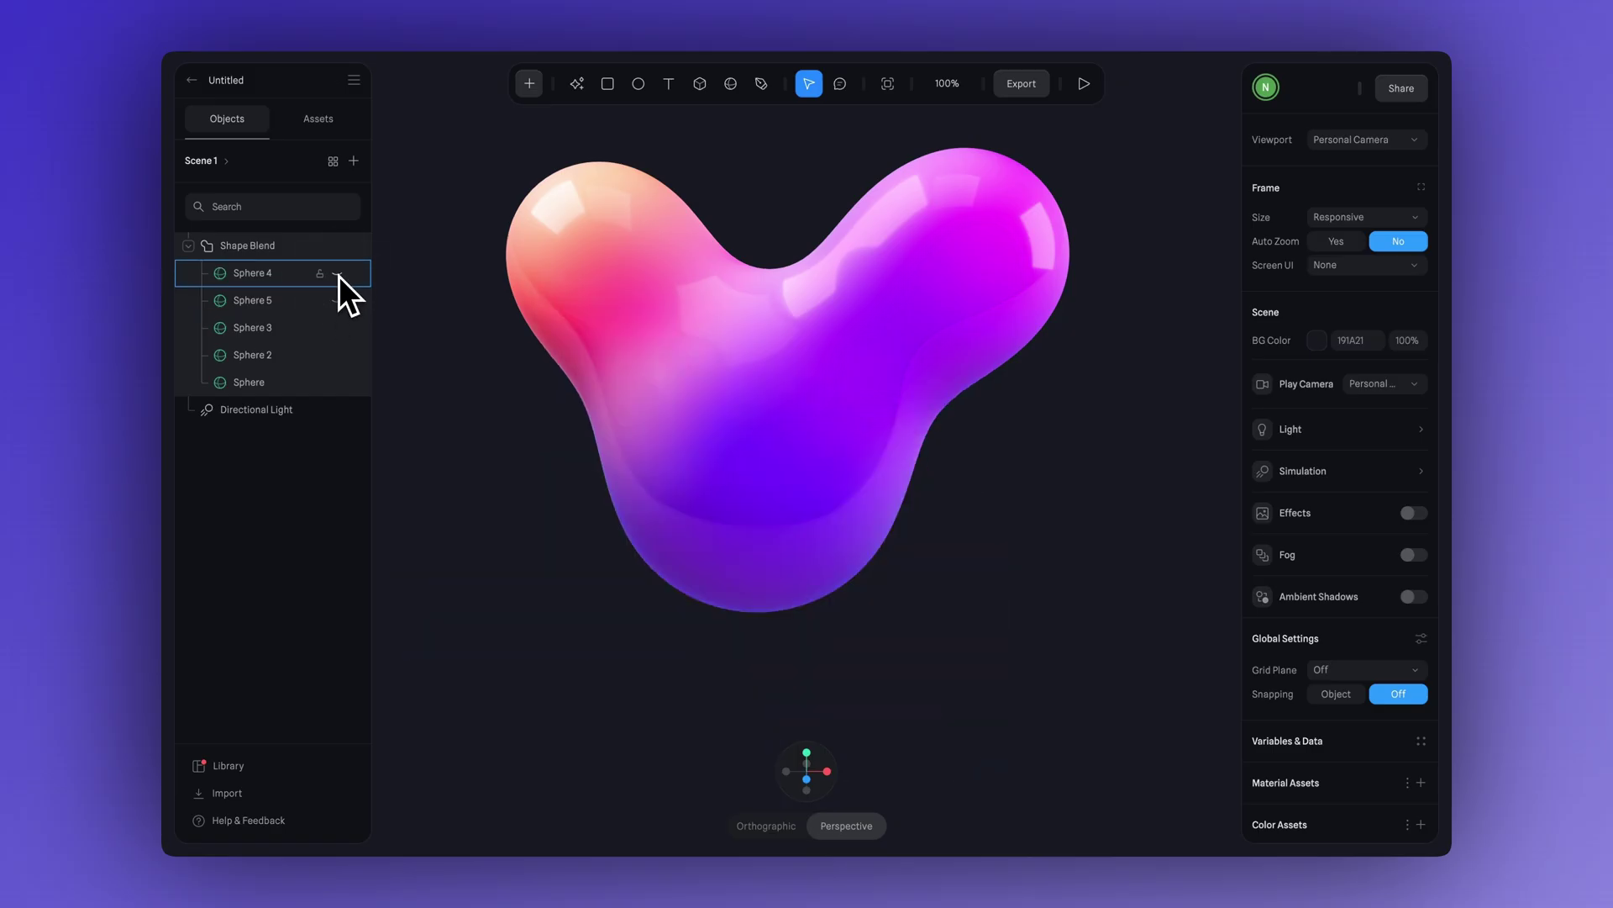
Hide Sphere 3 so it no longer contributes to the blob.
click(342, 324)
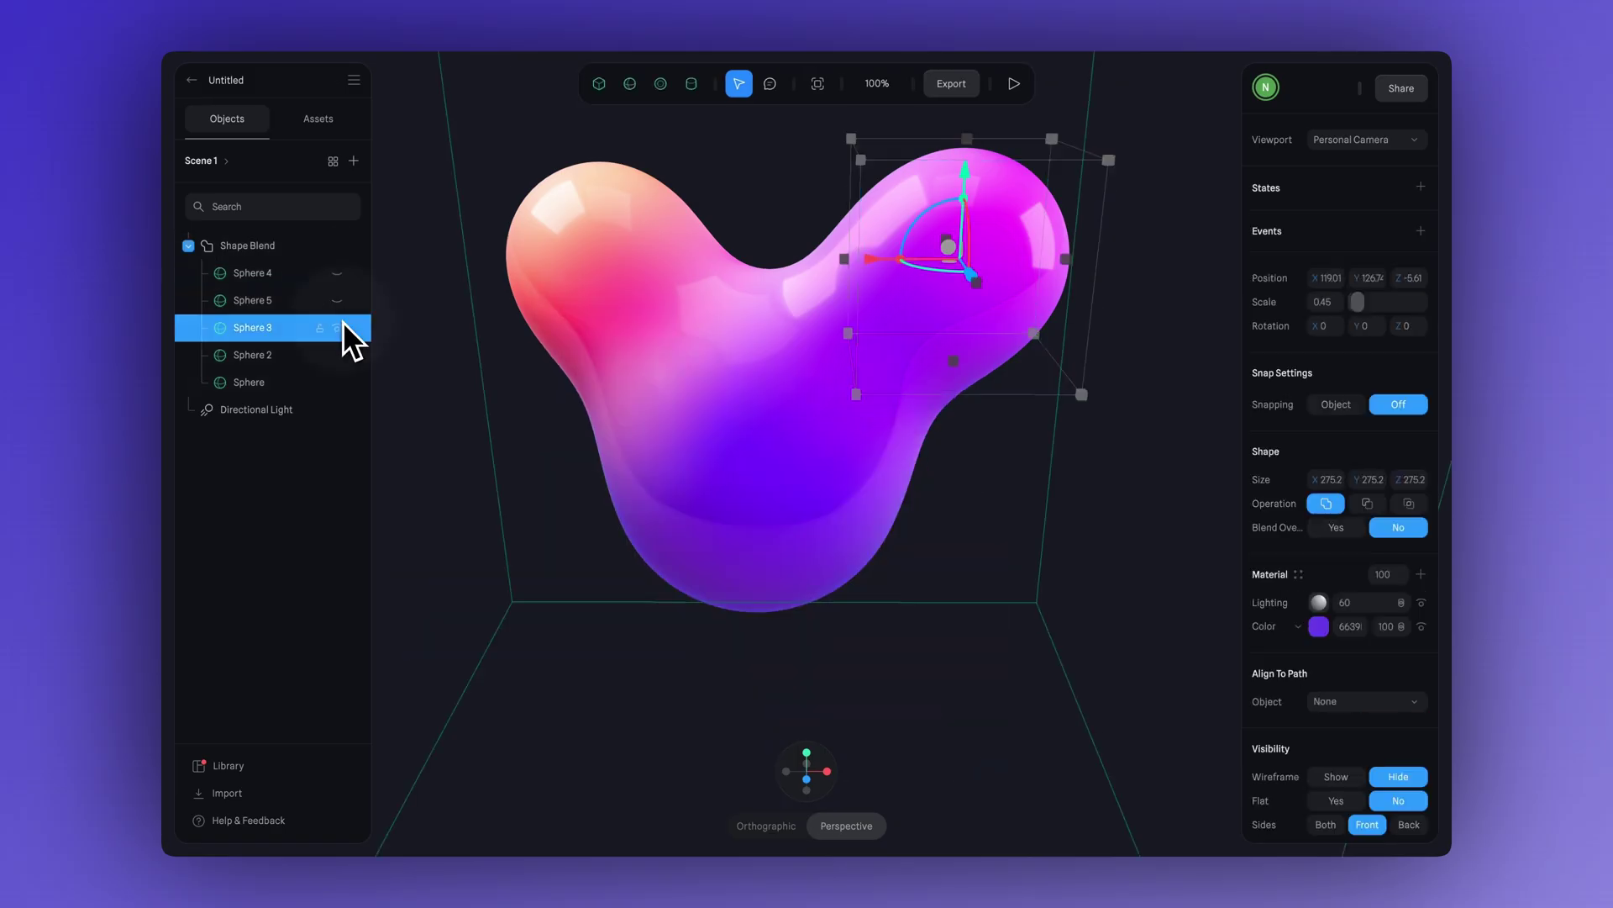
click(337, 328)
click(909, 279)
drag(882, 288, 918, 310)
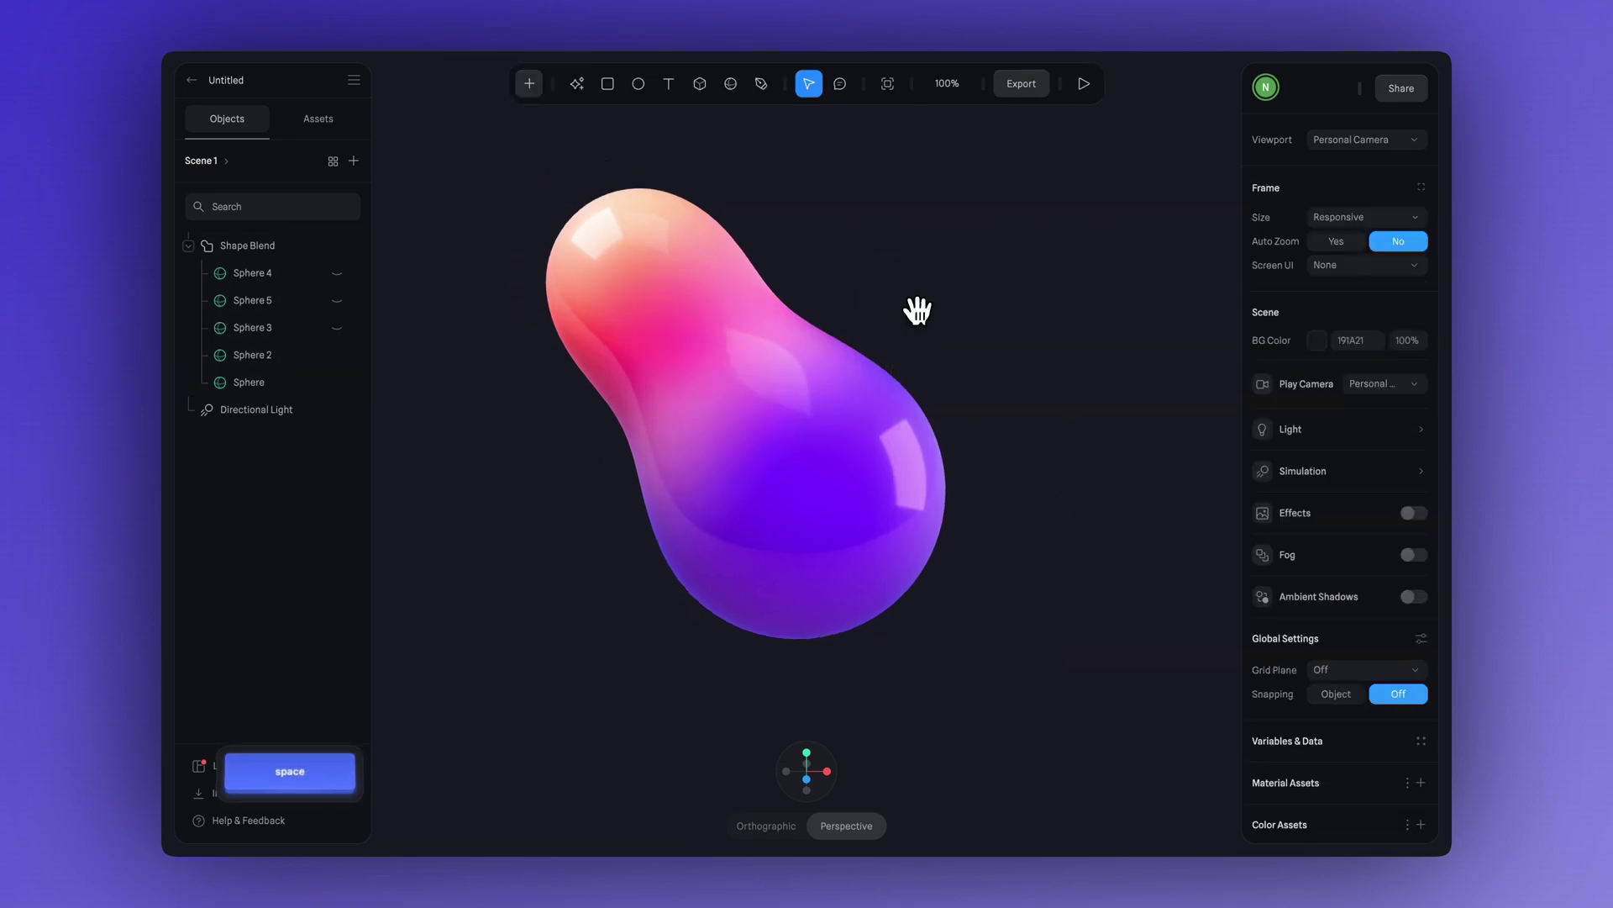
Select Sphere 2 and add a new State alongside its Base State.
click(723, 280)
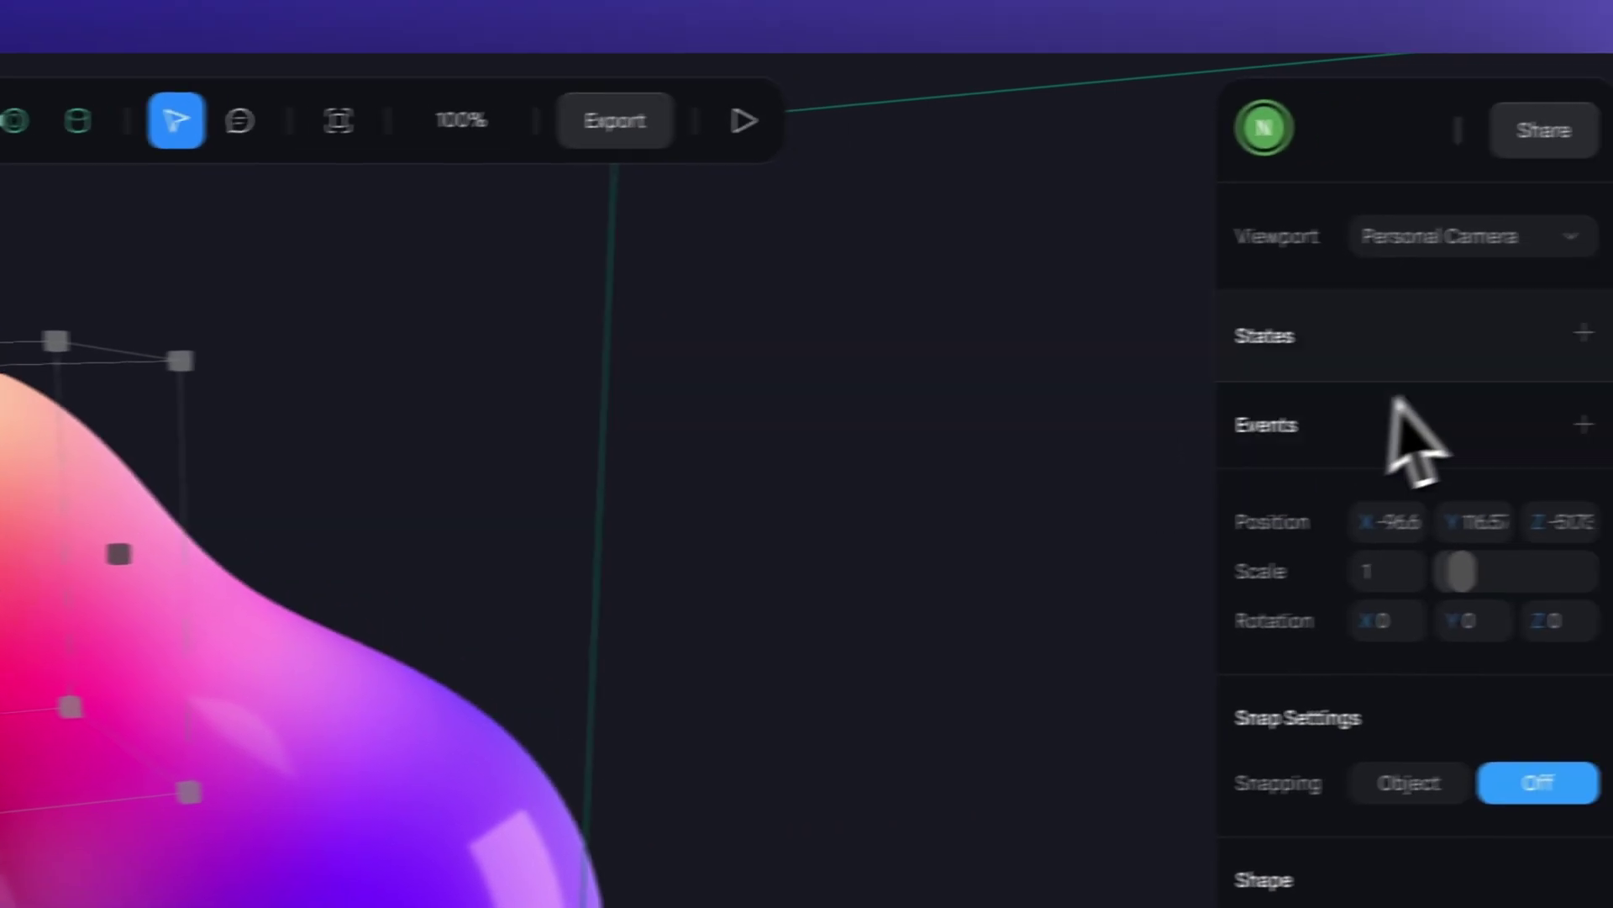
click(1491, 337)
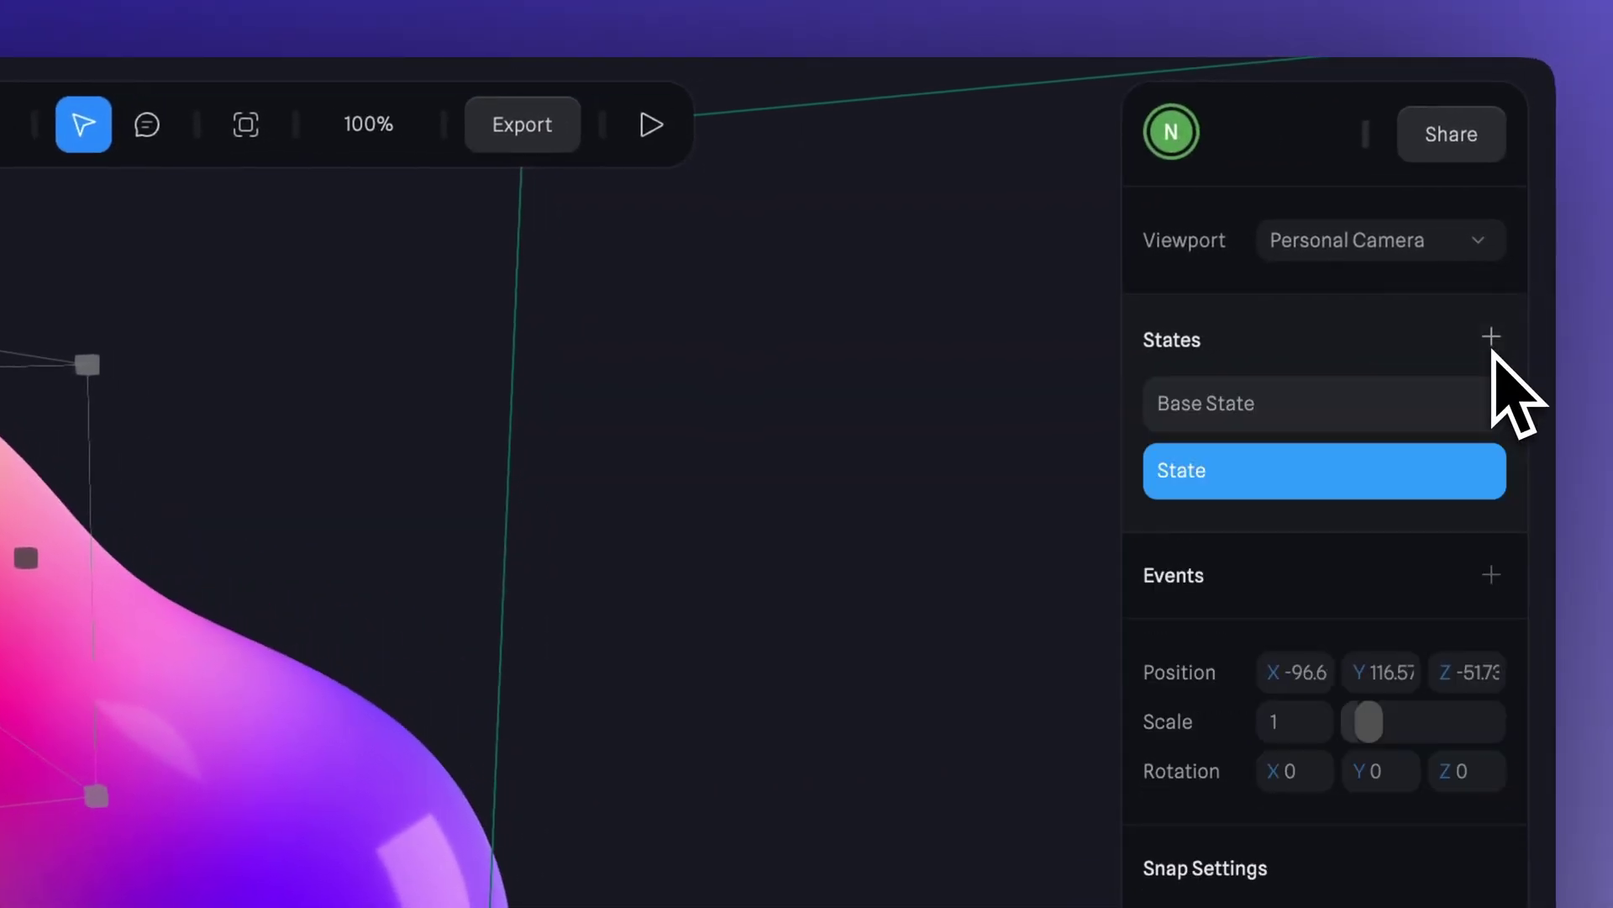
click(1340, 418)
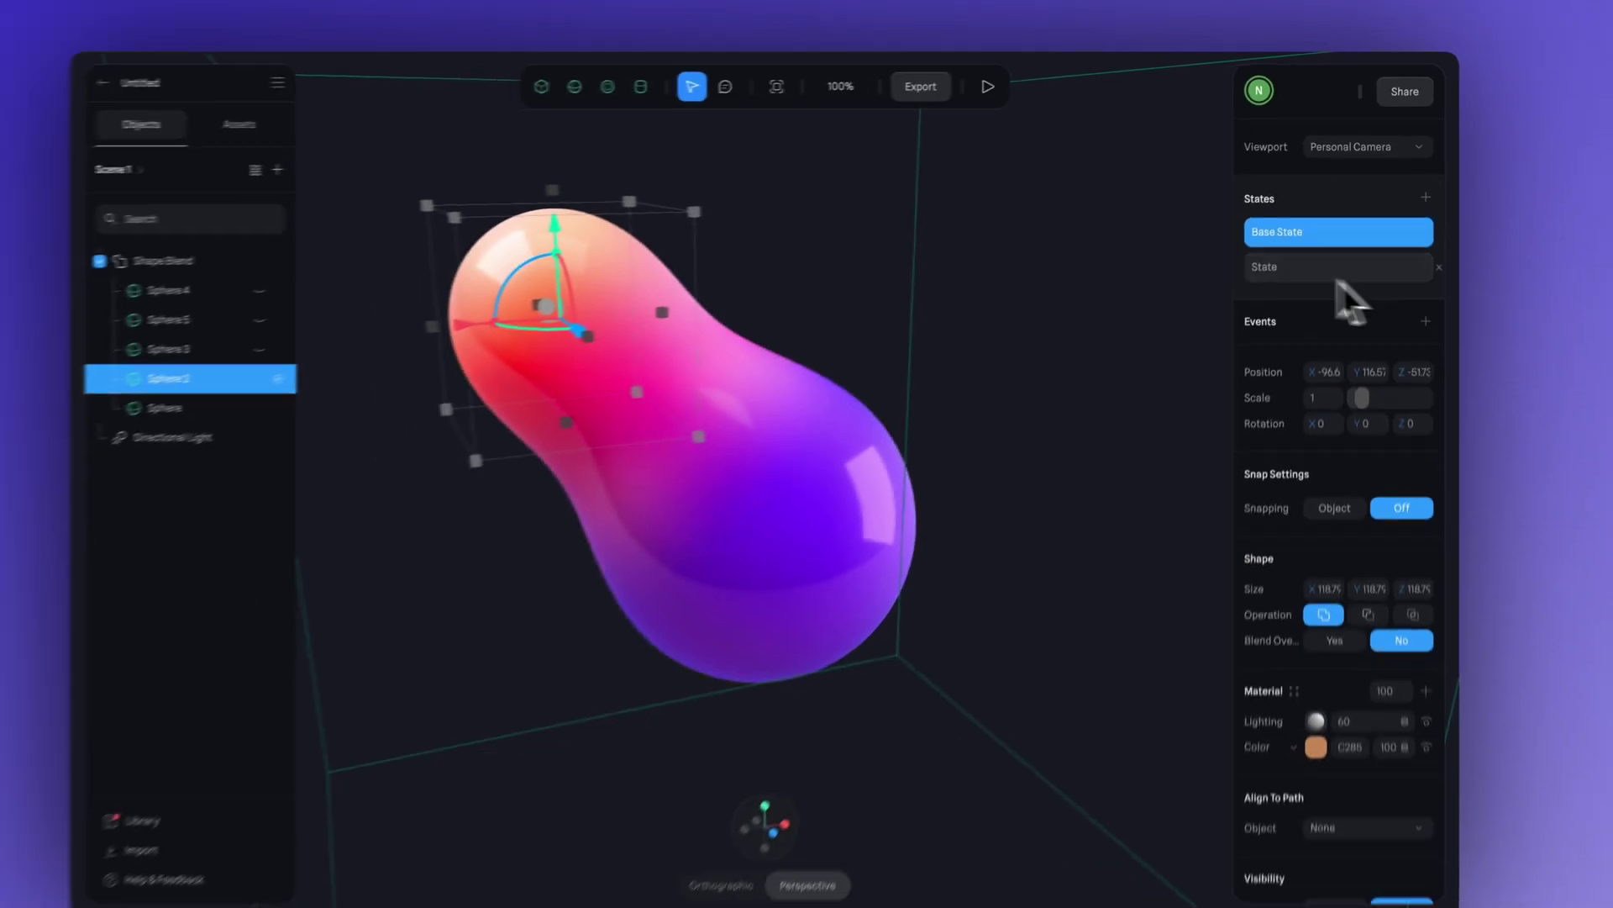
click(1216, 480)
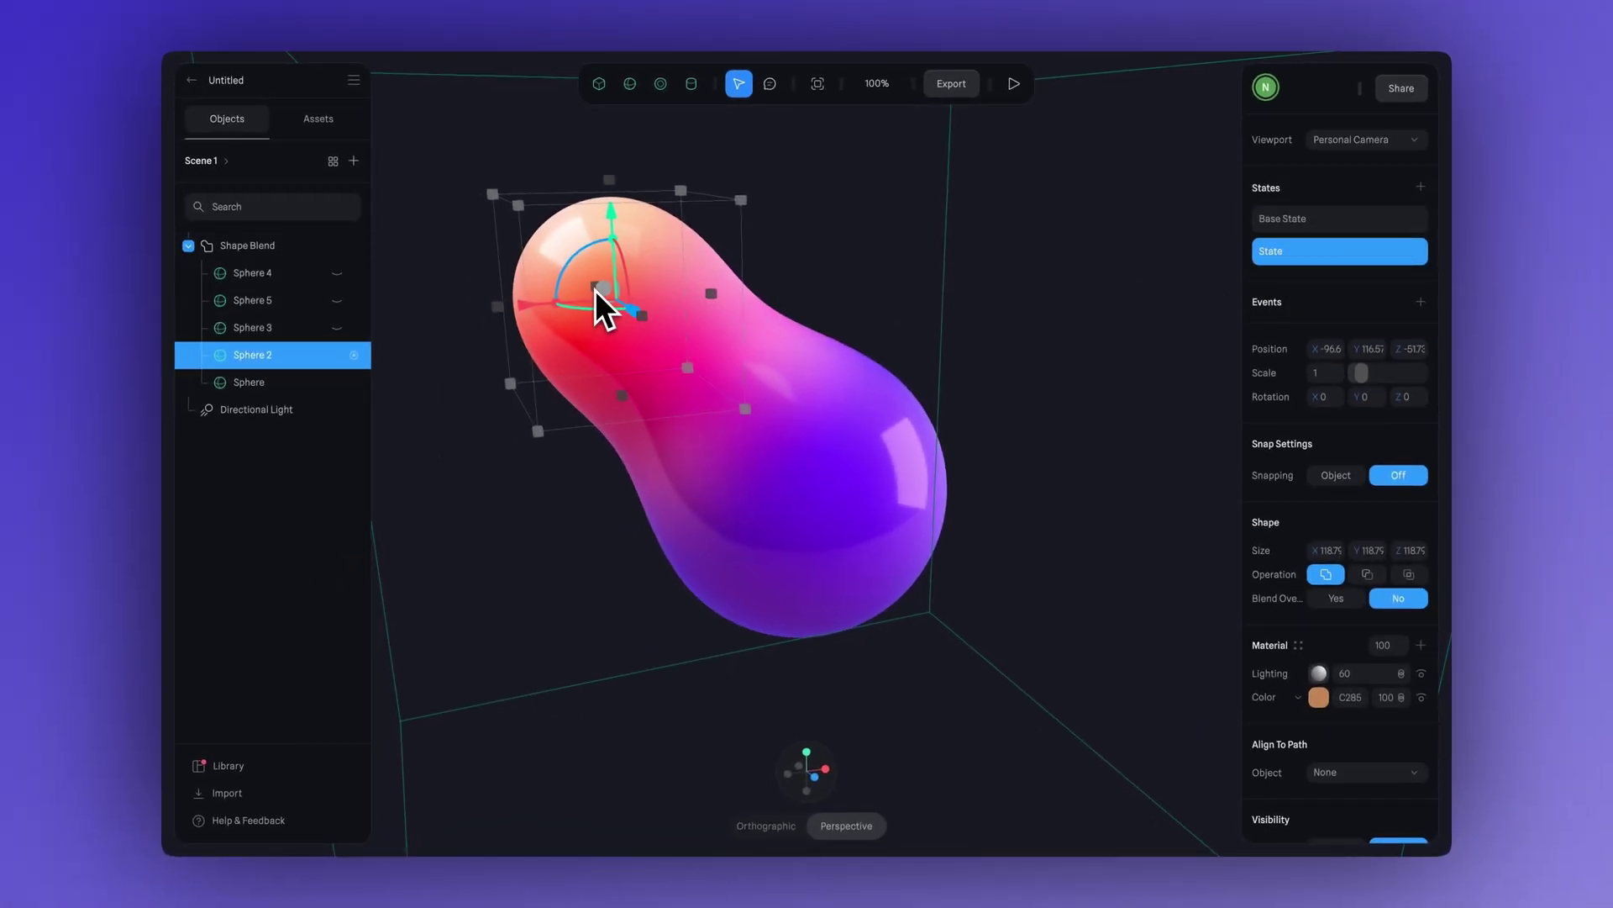
In the new State, move Sphere 2 lower right and shrink it, then compare with Base State.
drag(604, 294, 672, 603)
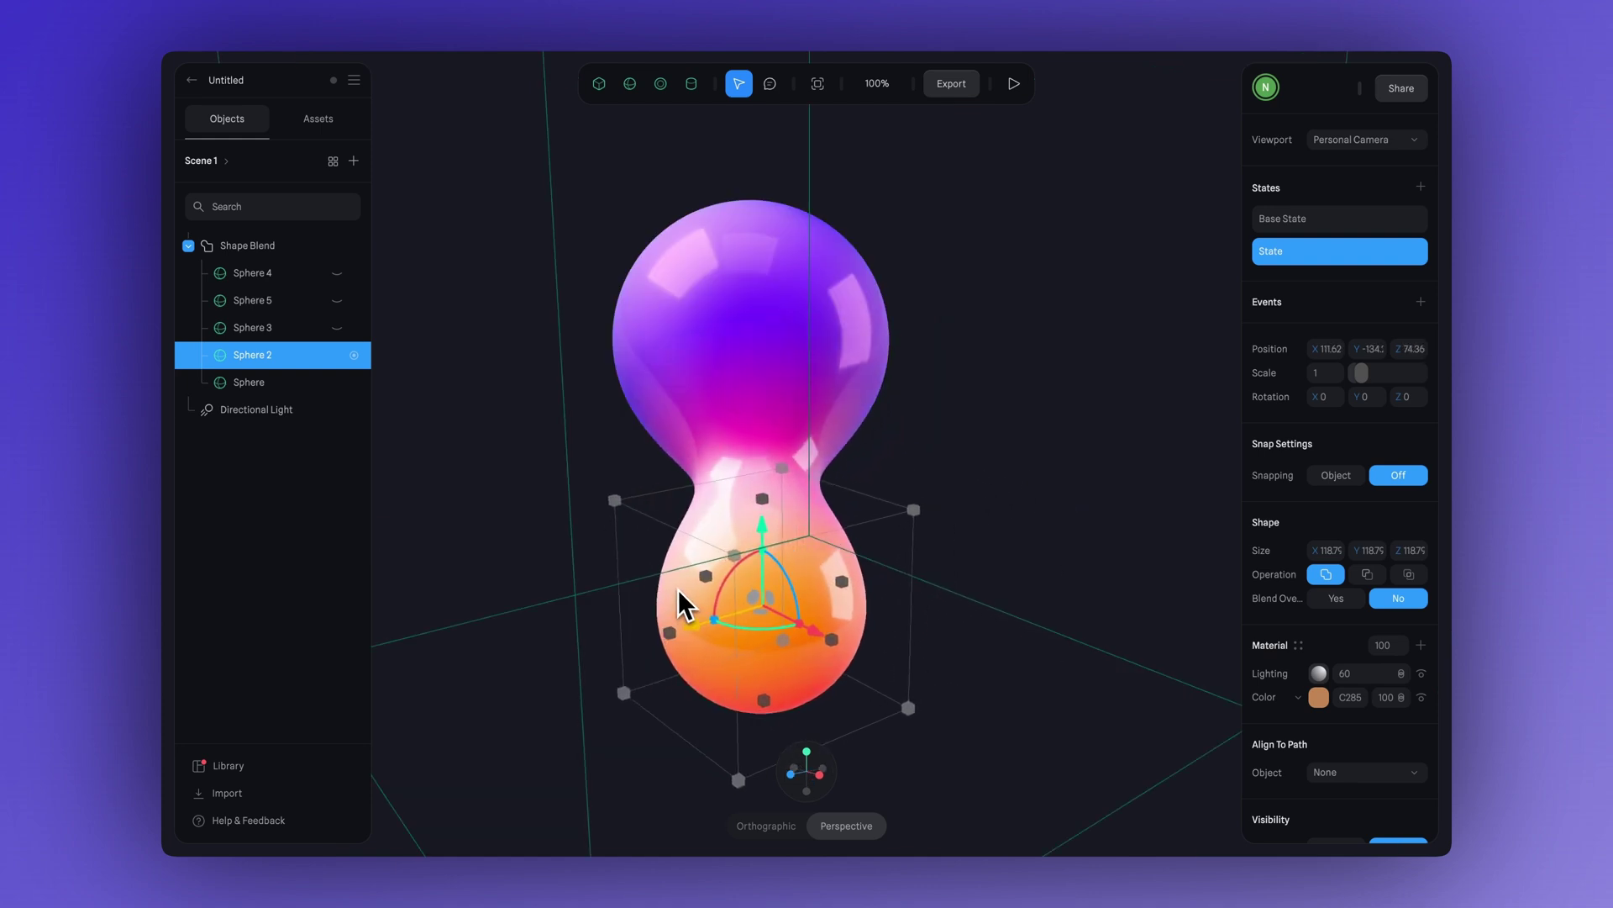
drag(1126, 590, 1076, 609)
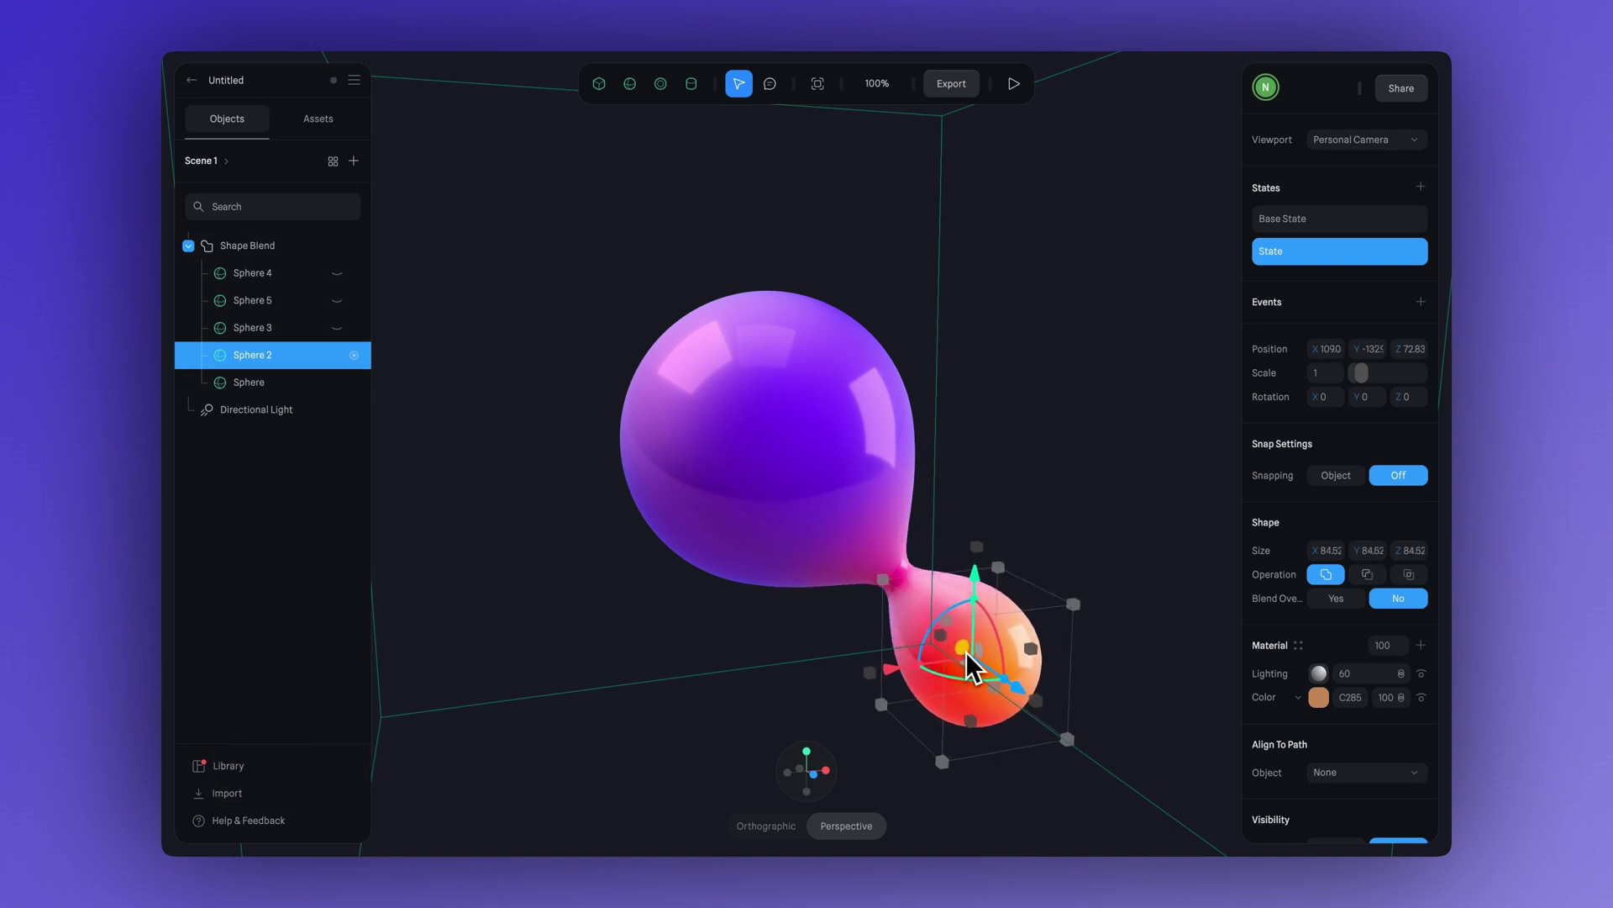
click(1344, 218)
click(1345, 259)
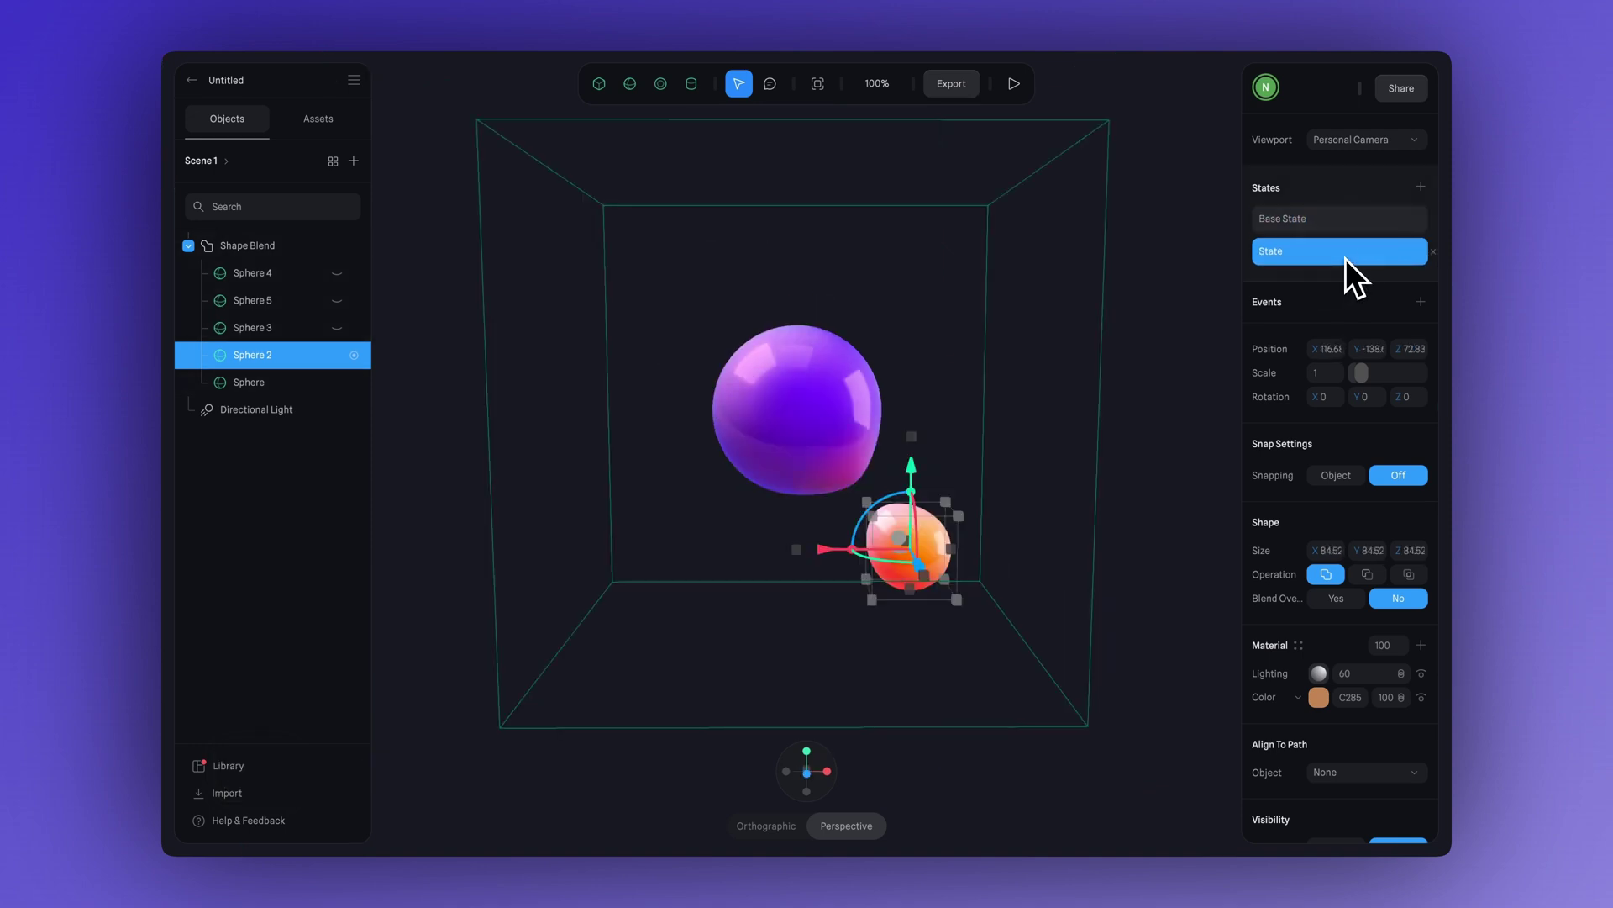
click(1286, 221)
click(1294, 256)
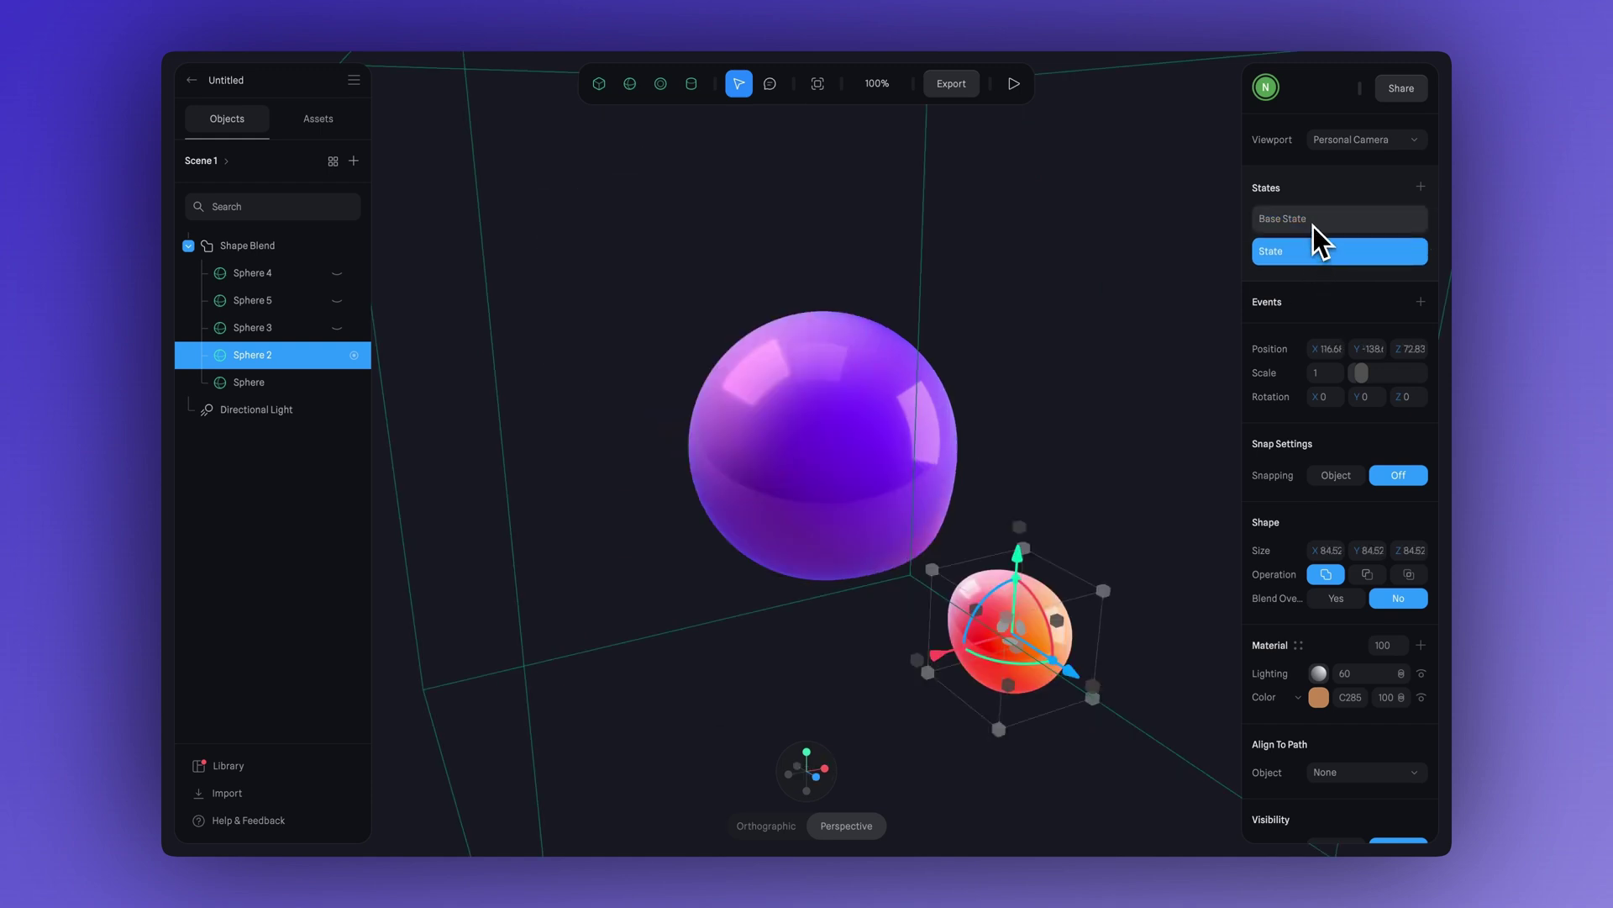
click(1312, 225)
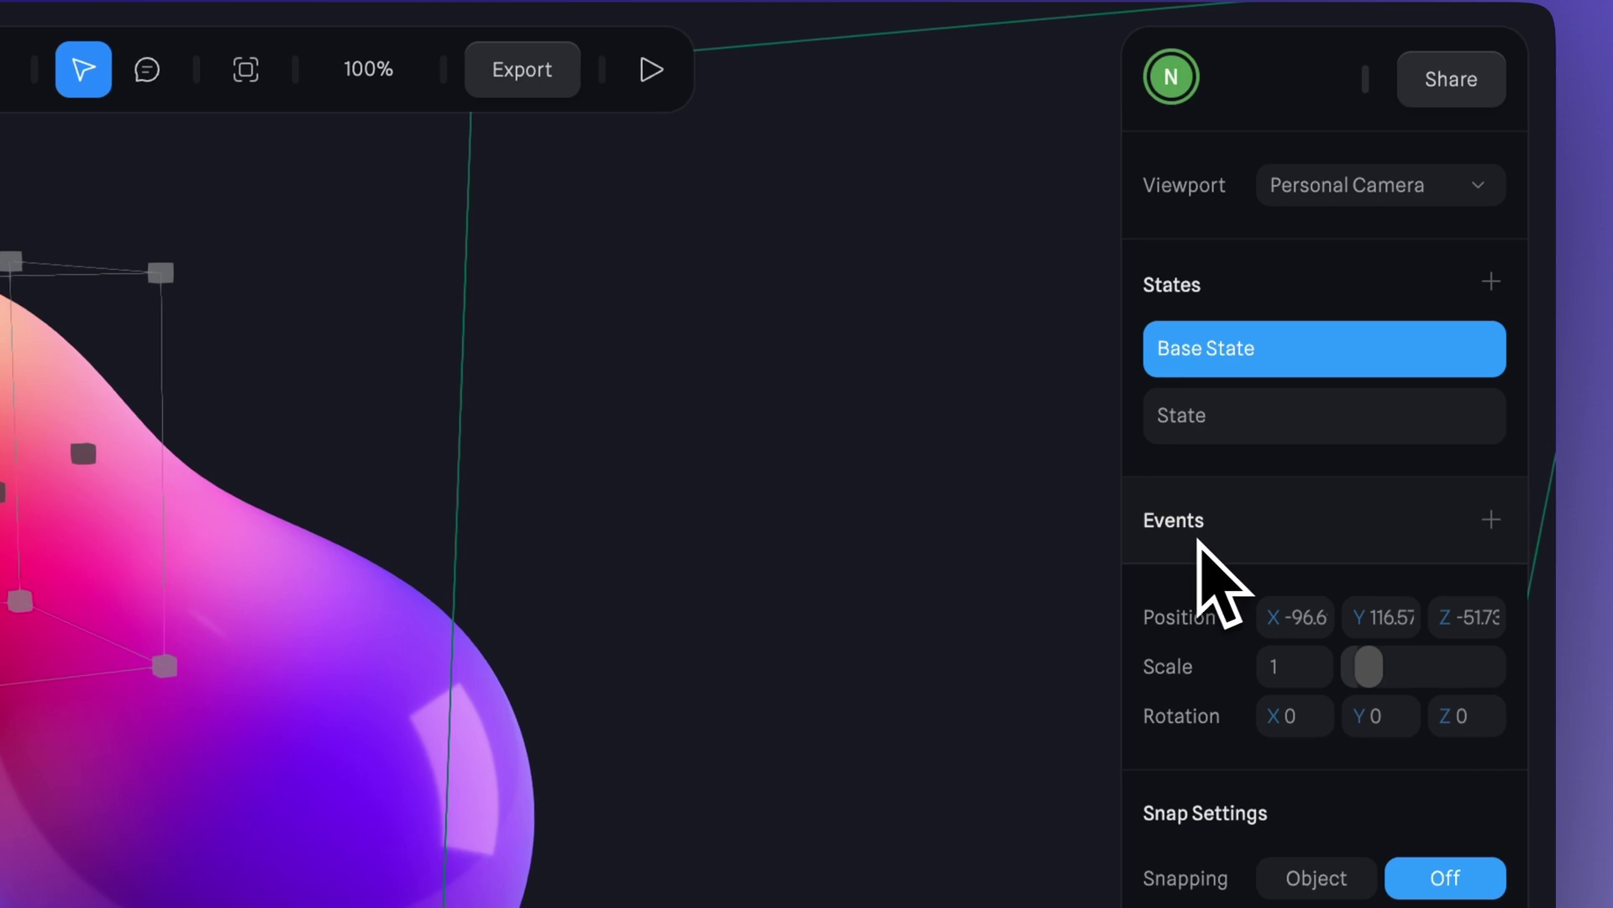
Give Sphere 2 a Start event with a Transition action beginning from Base State.
click(1491, 522)
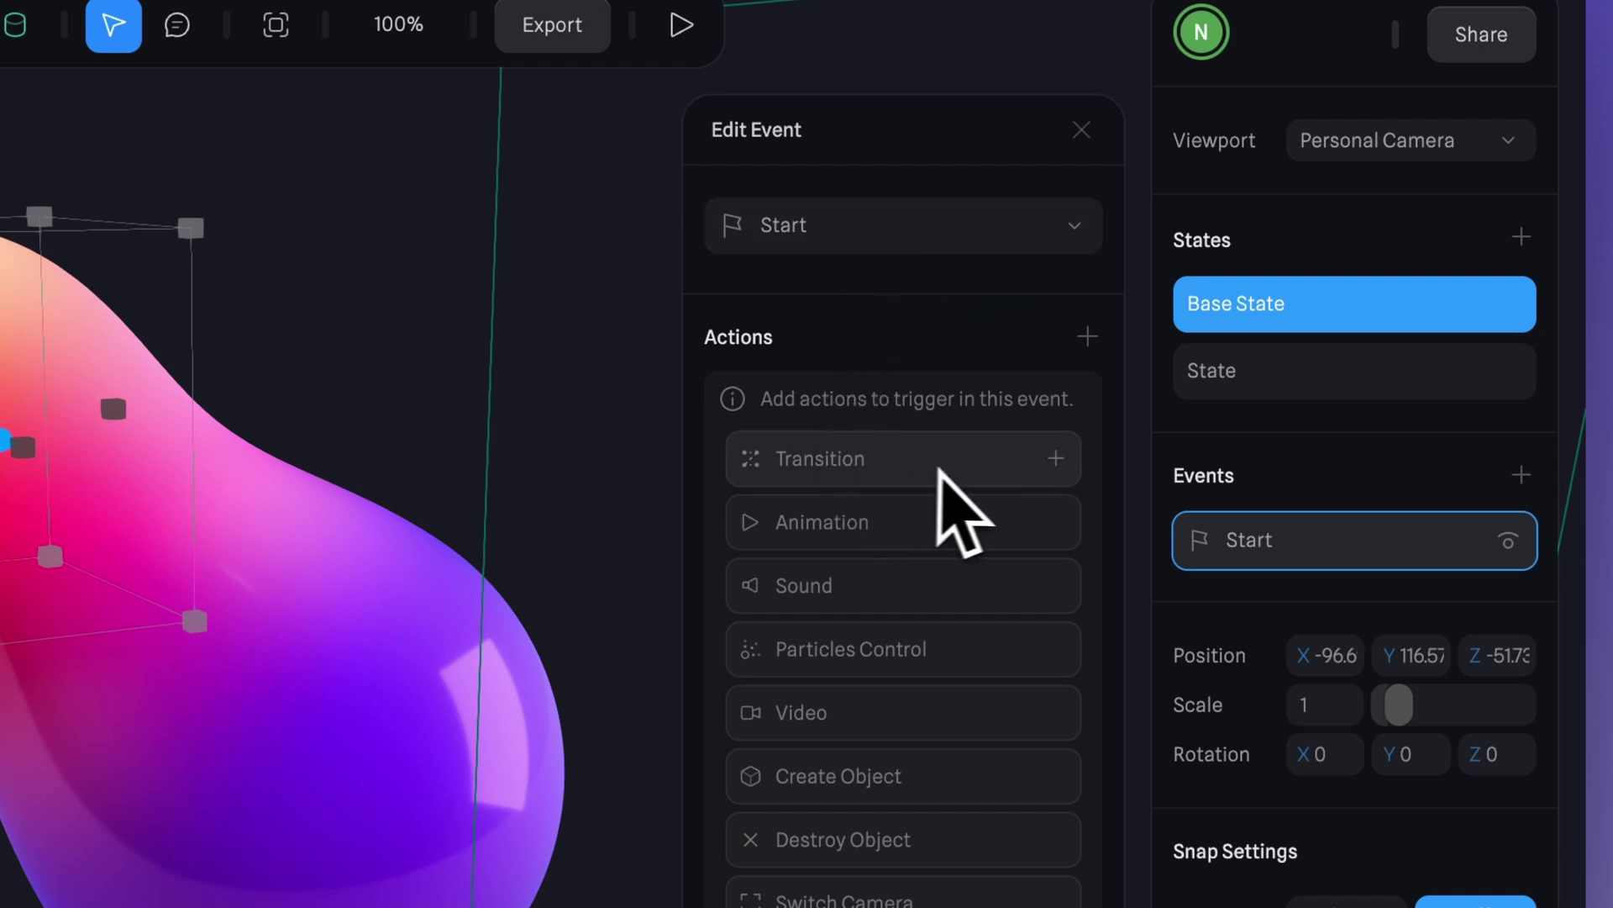
click(945, 468)
click(969, 417)
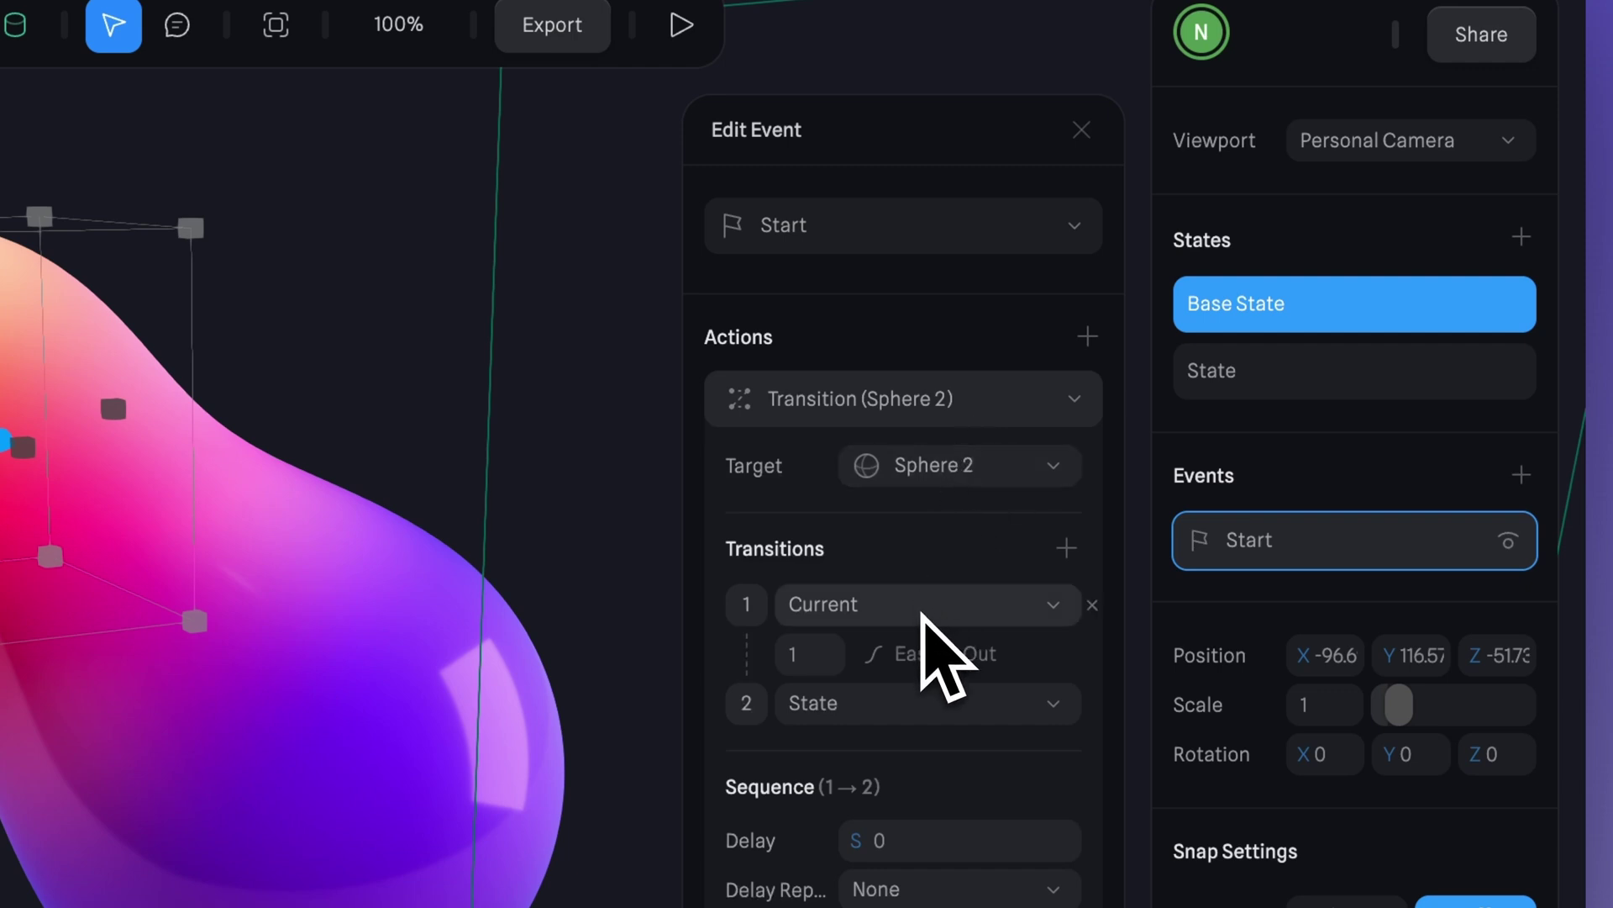
click(925, 618)
click(920, 687)
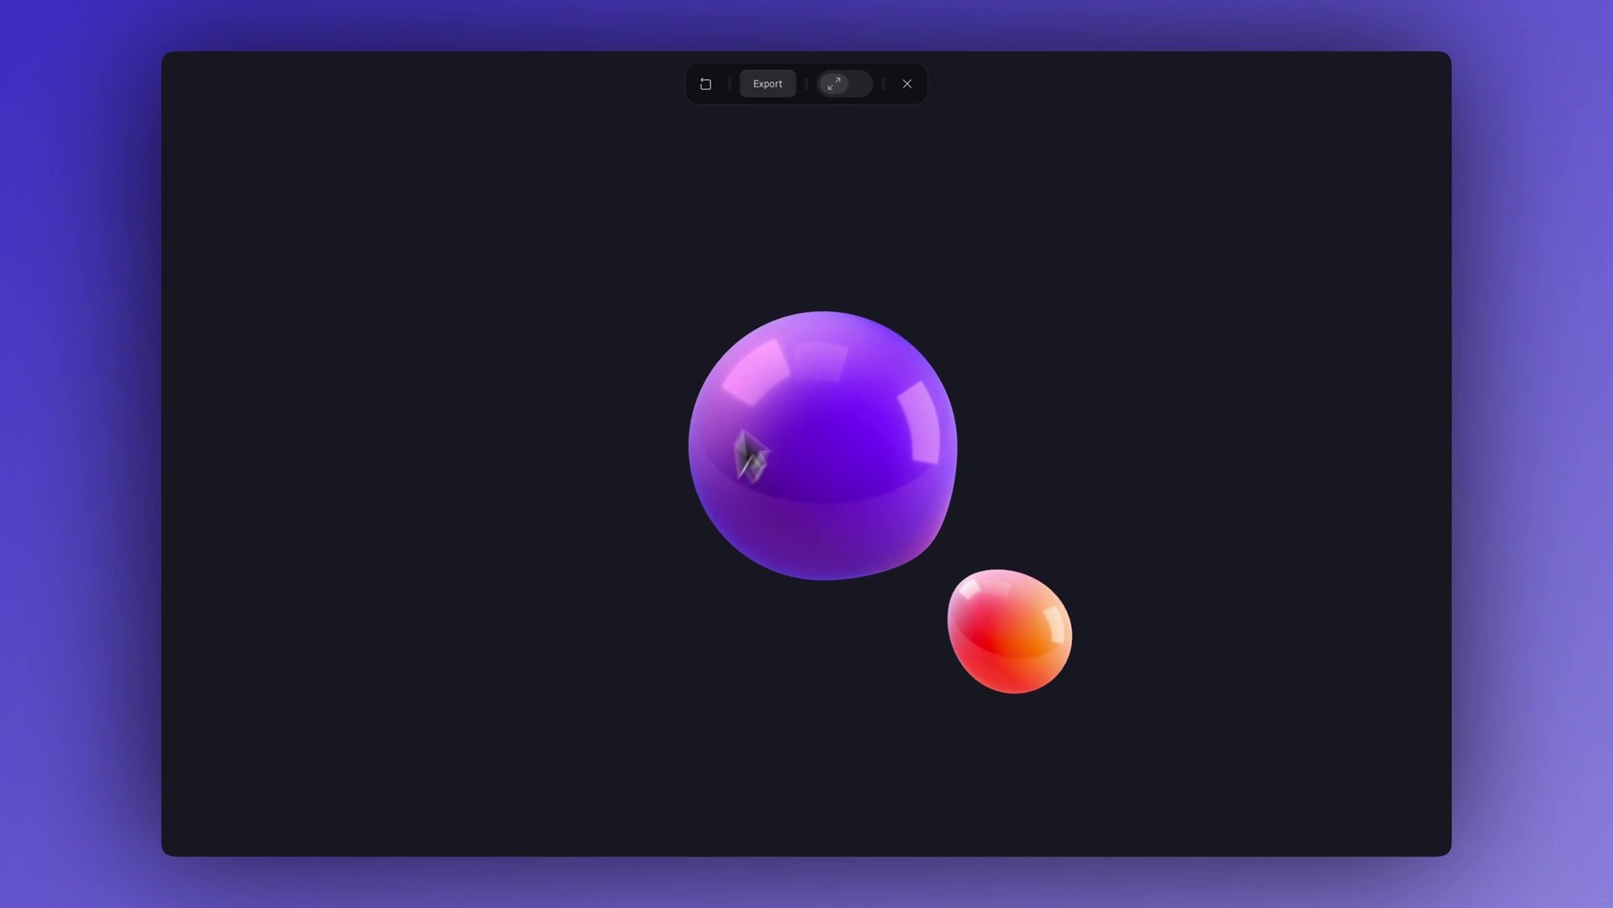
Replay Sphere 2's split-apart animation in the preview, then close the preview.
click(707, 94)
click(911, 87)
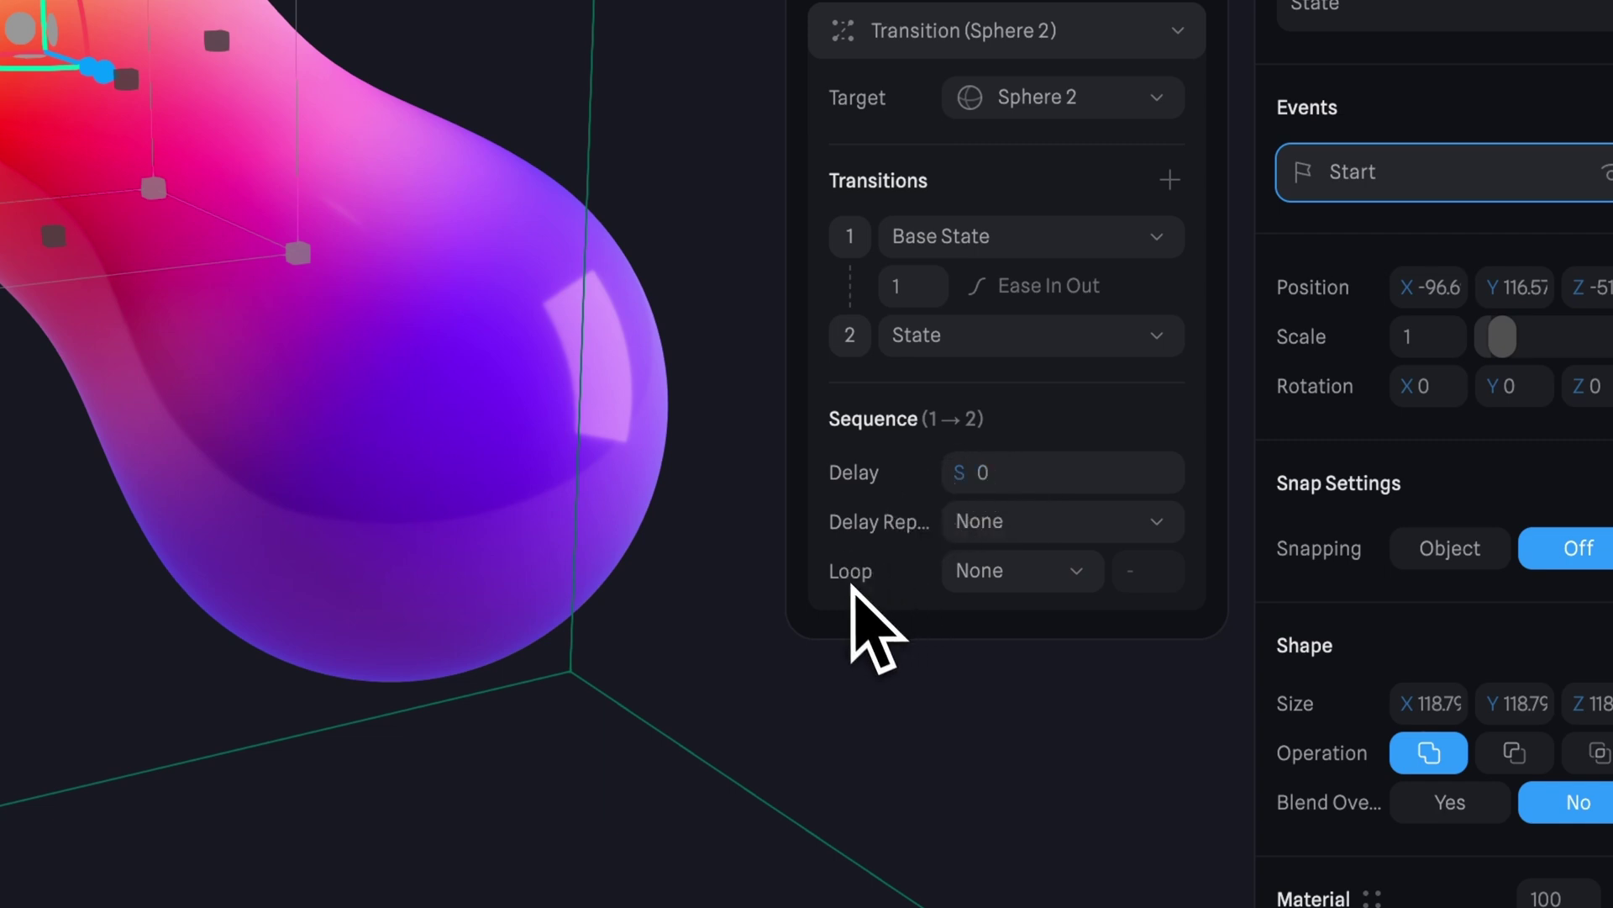
Set the transition's Loop to Infinite and its Cycle to Ping Pong.
click(1004, 579)
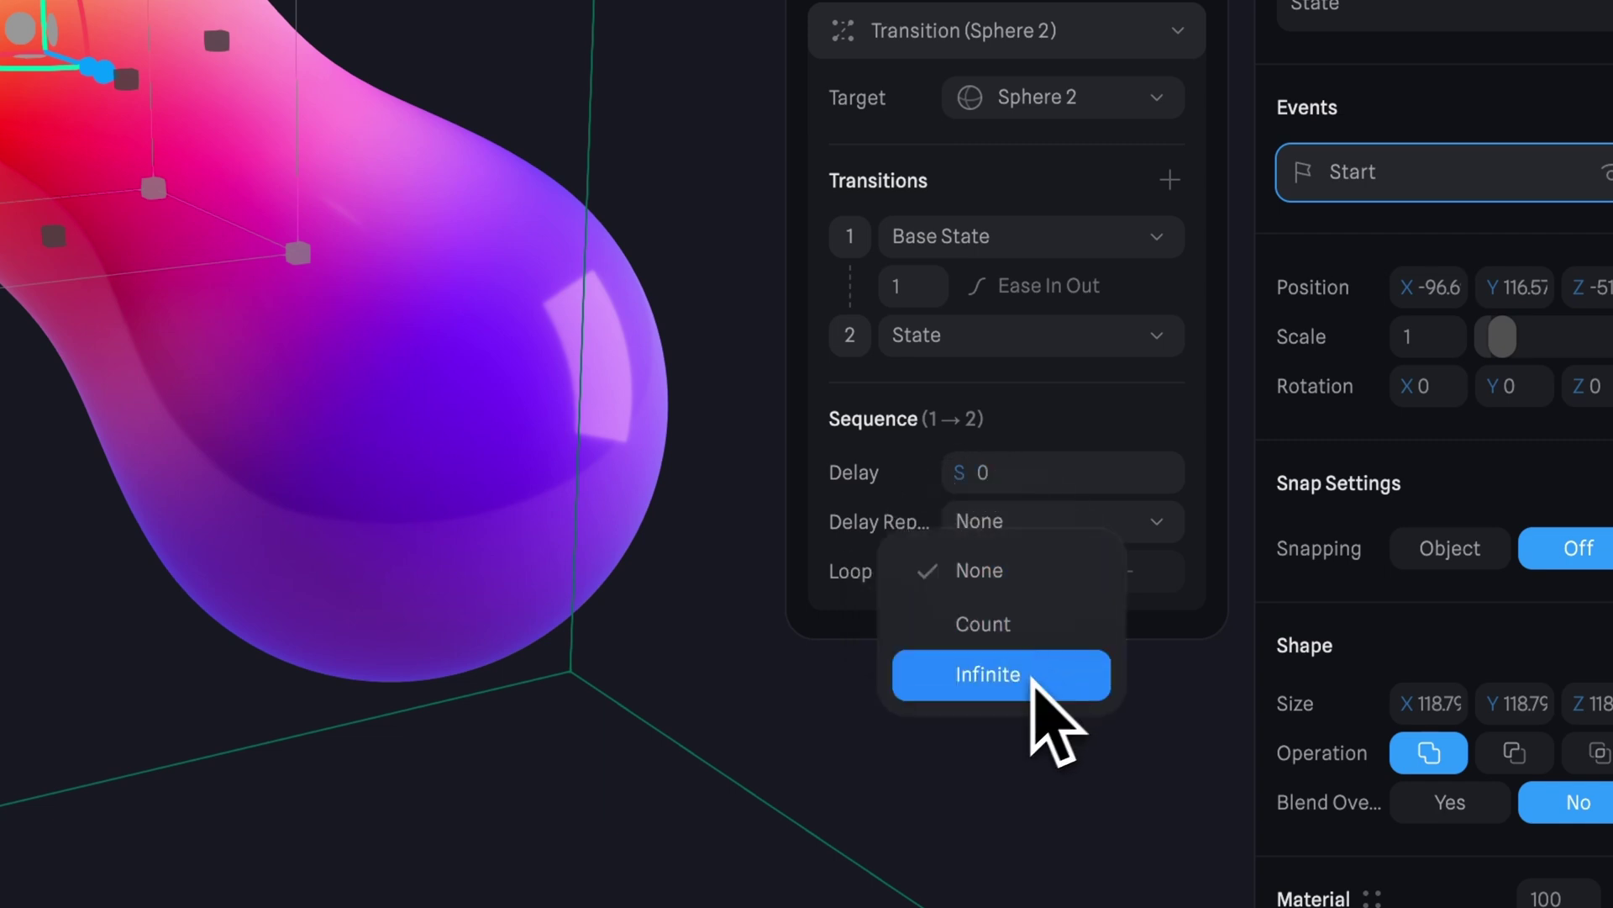
click(988, 675)
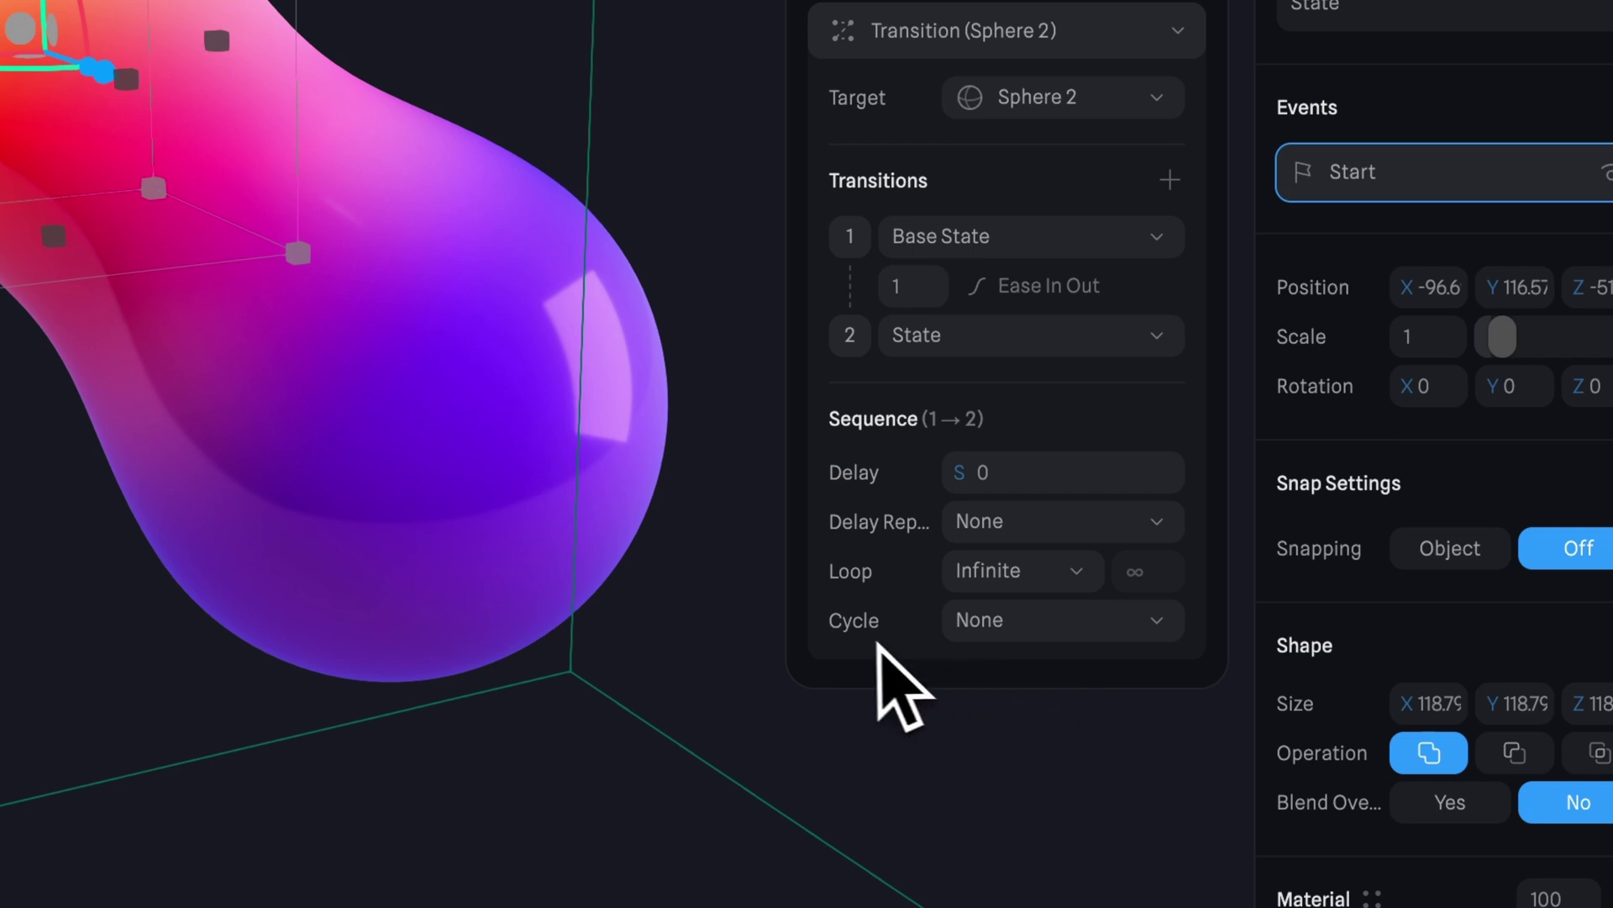
click(1046, 634)
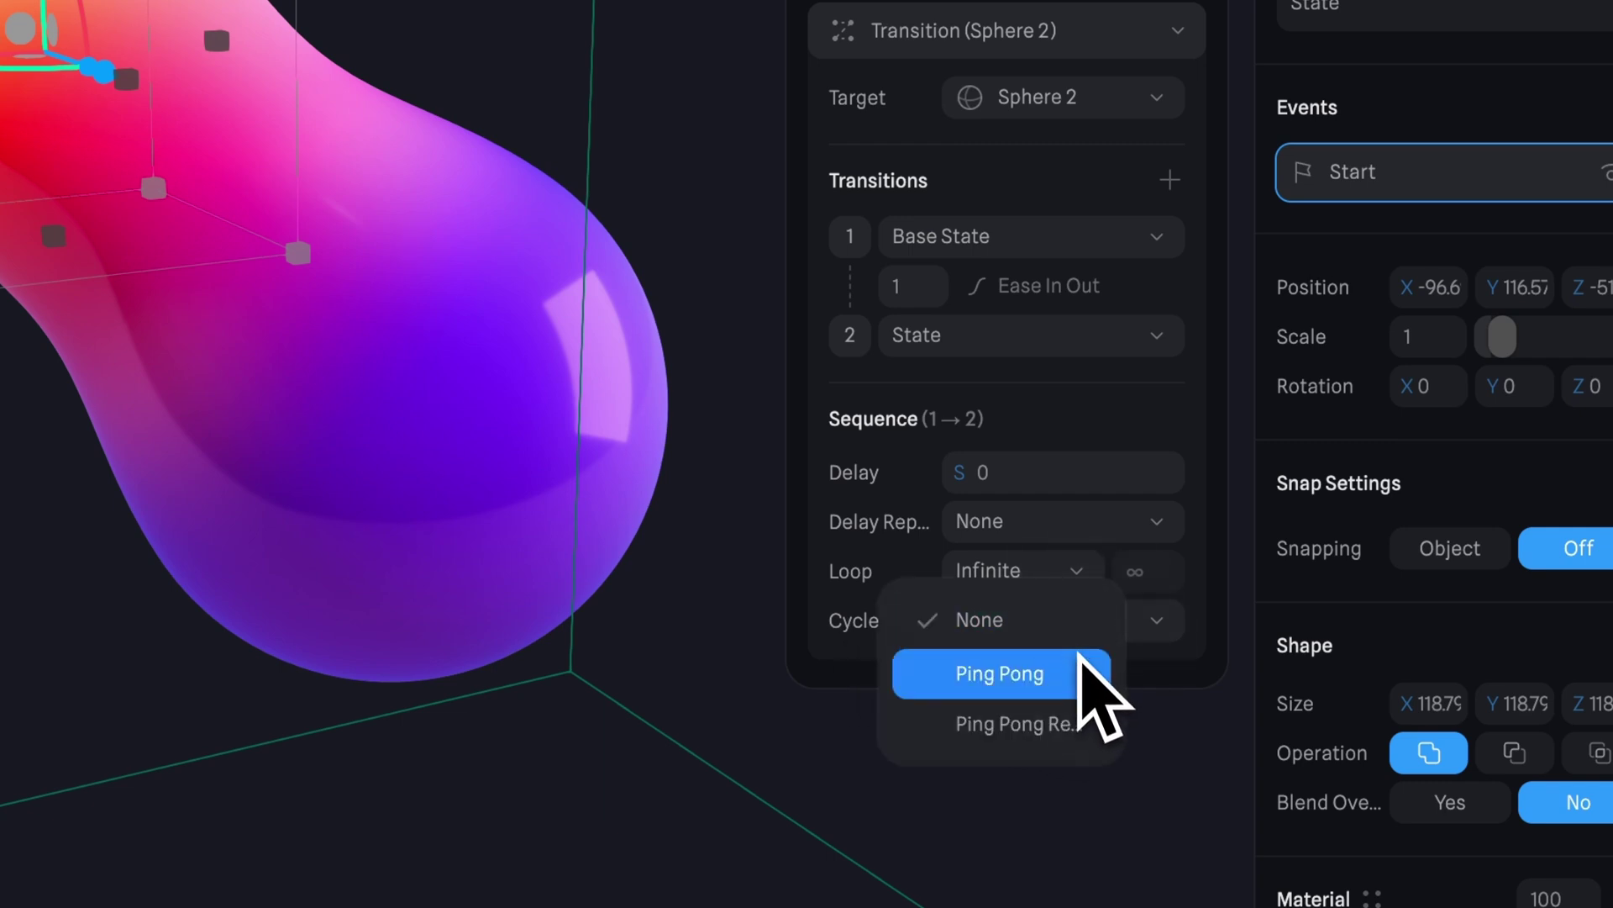
click(1082, 675)
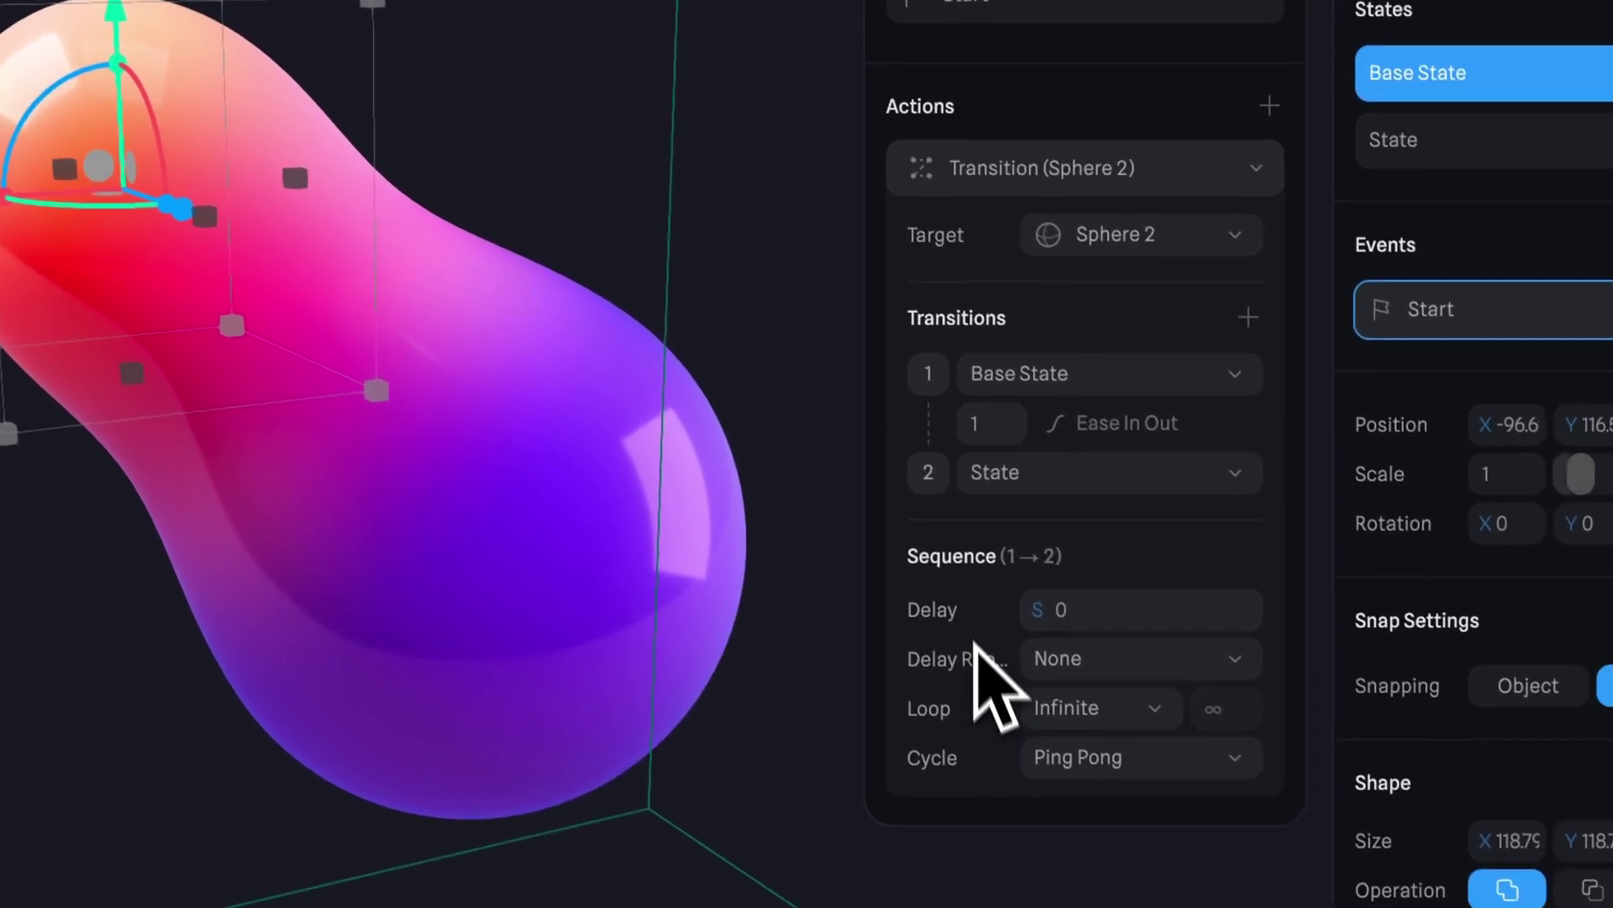
Change Sphere 2's transition easing from Ease In Out to Spring (mass 1, stiffness 80, damping 10).
mouse_move(922, 451)
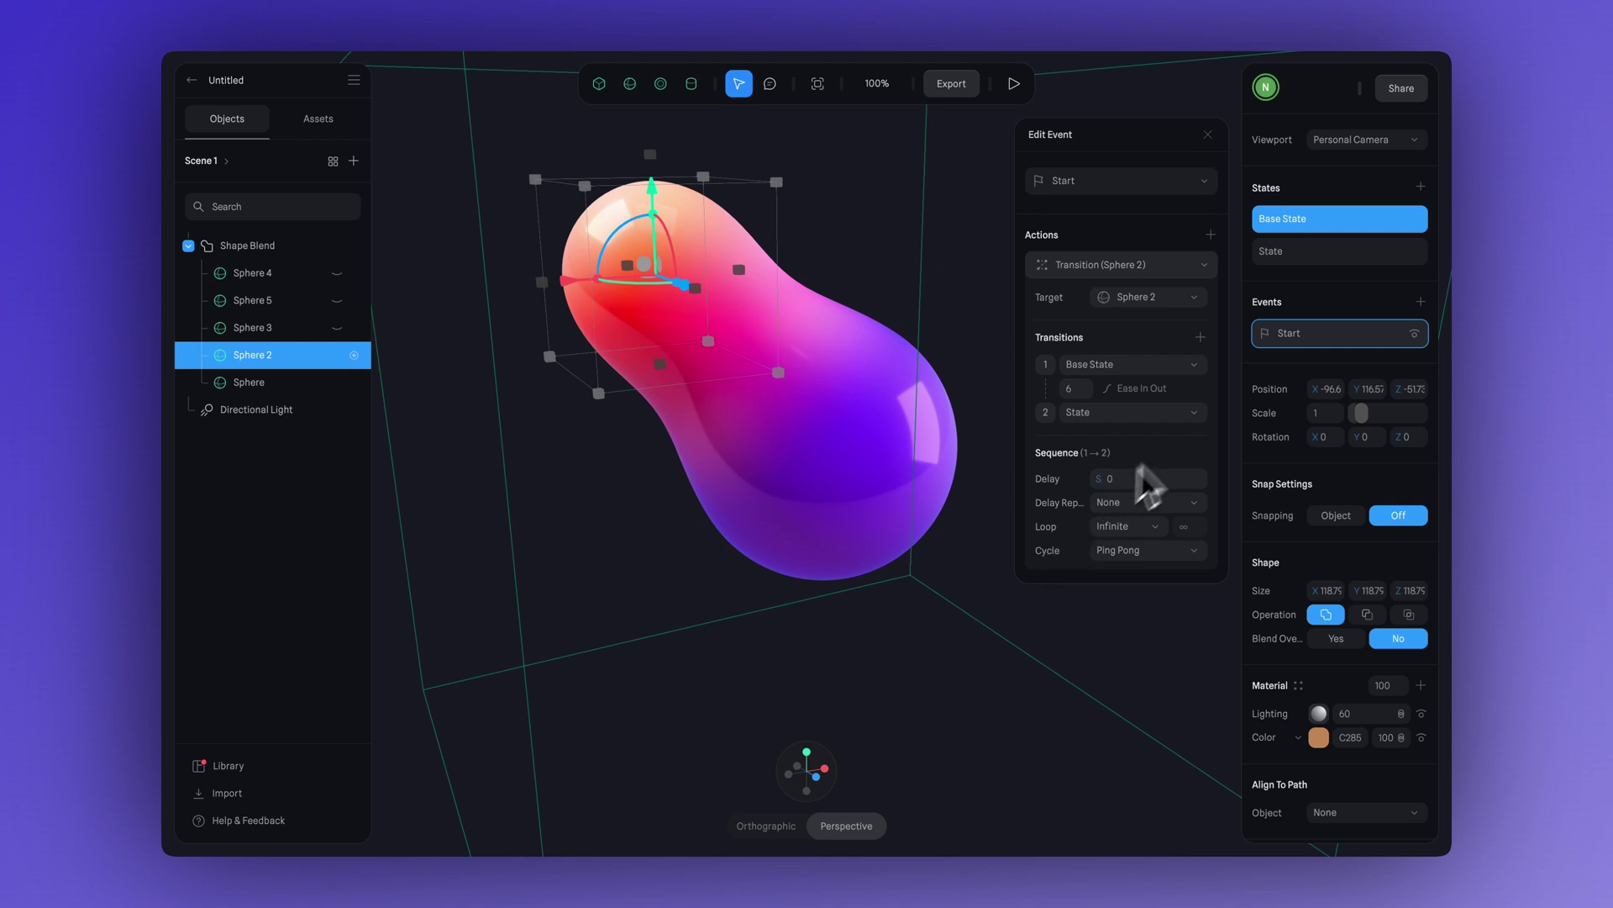
click(1197, 390)
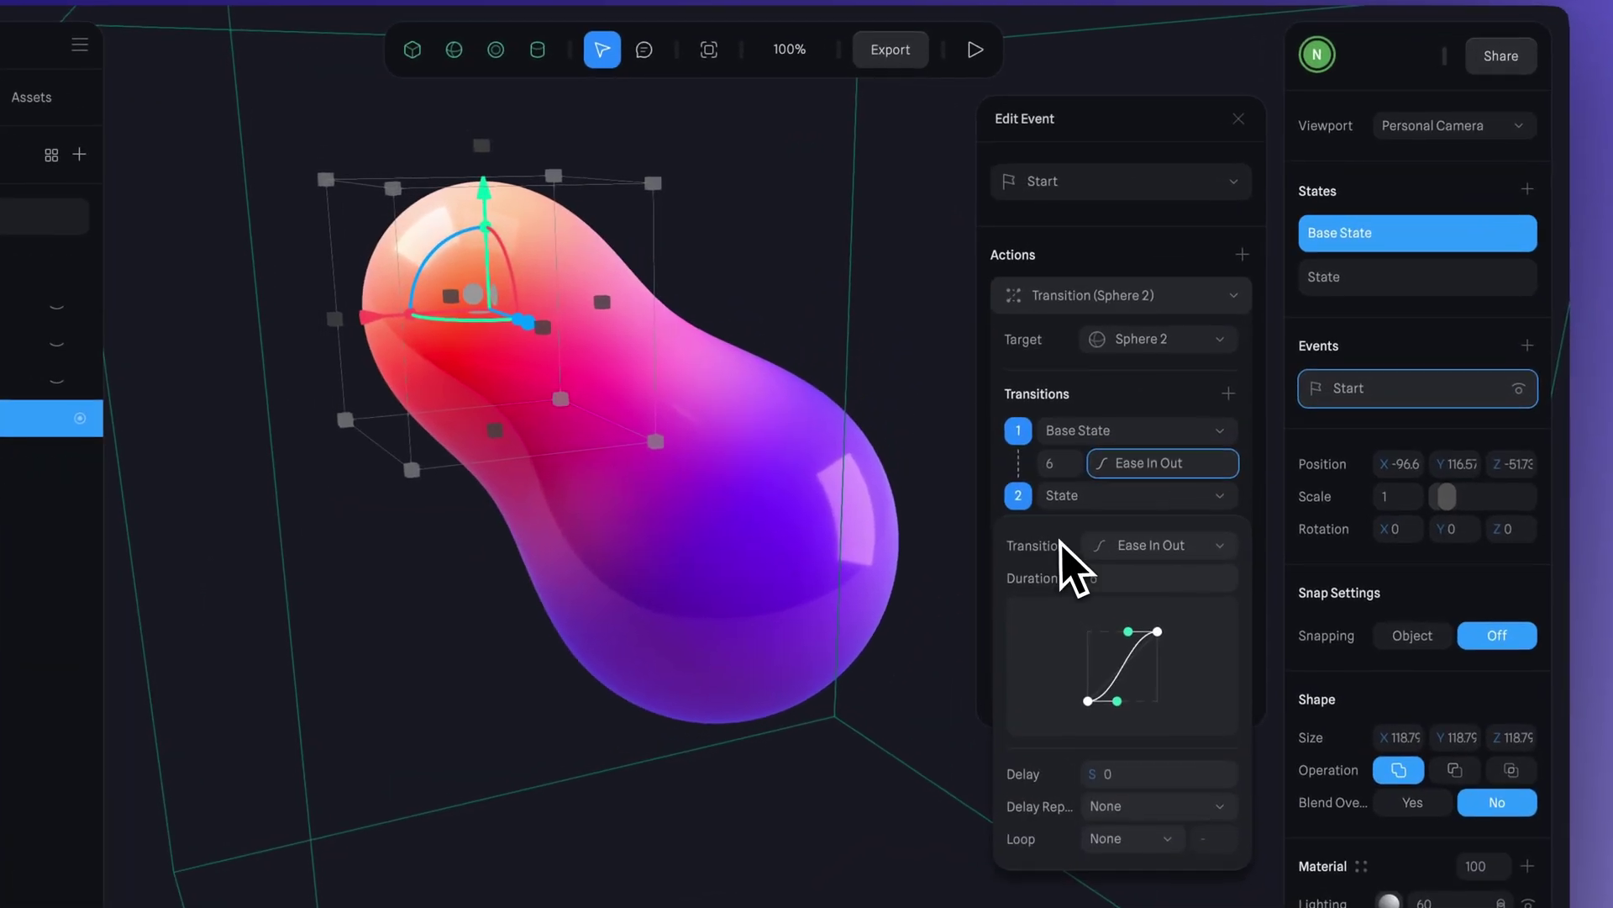
click(1192, 554)
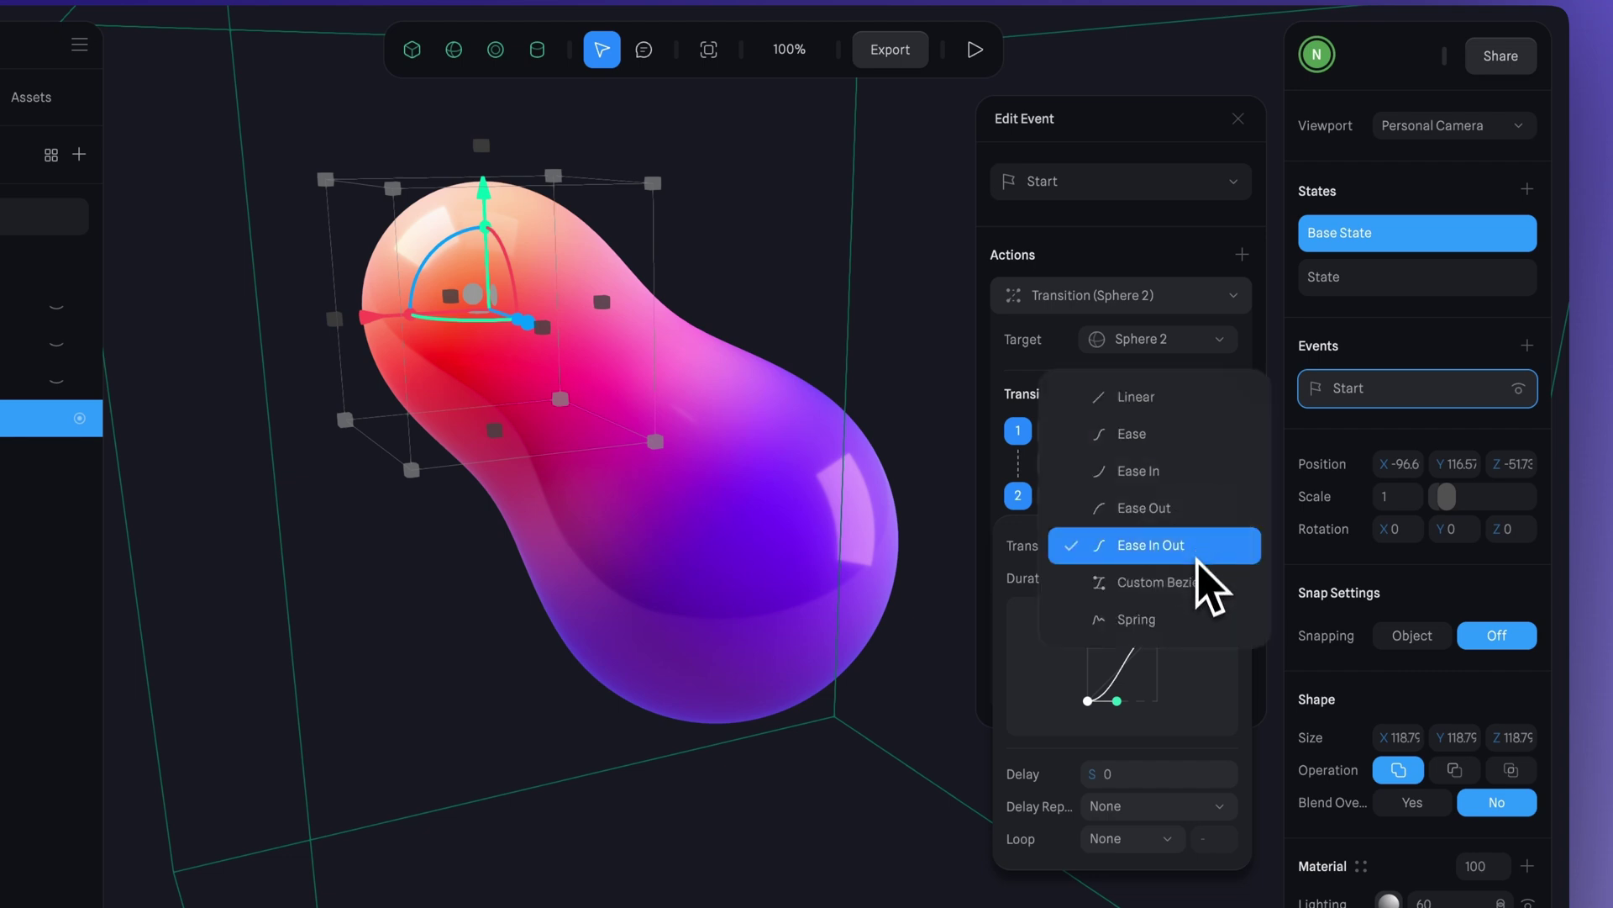
click(1188, 622)
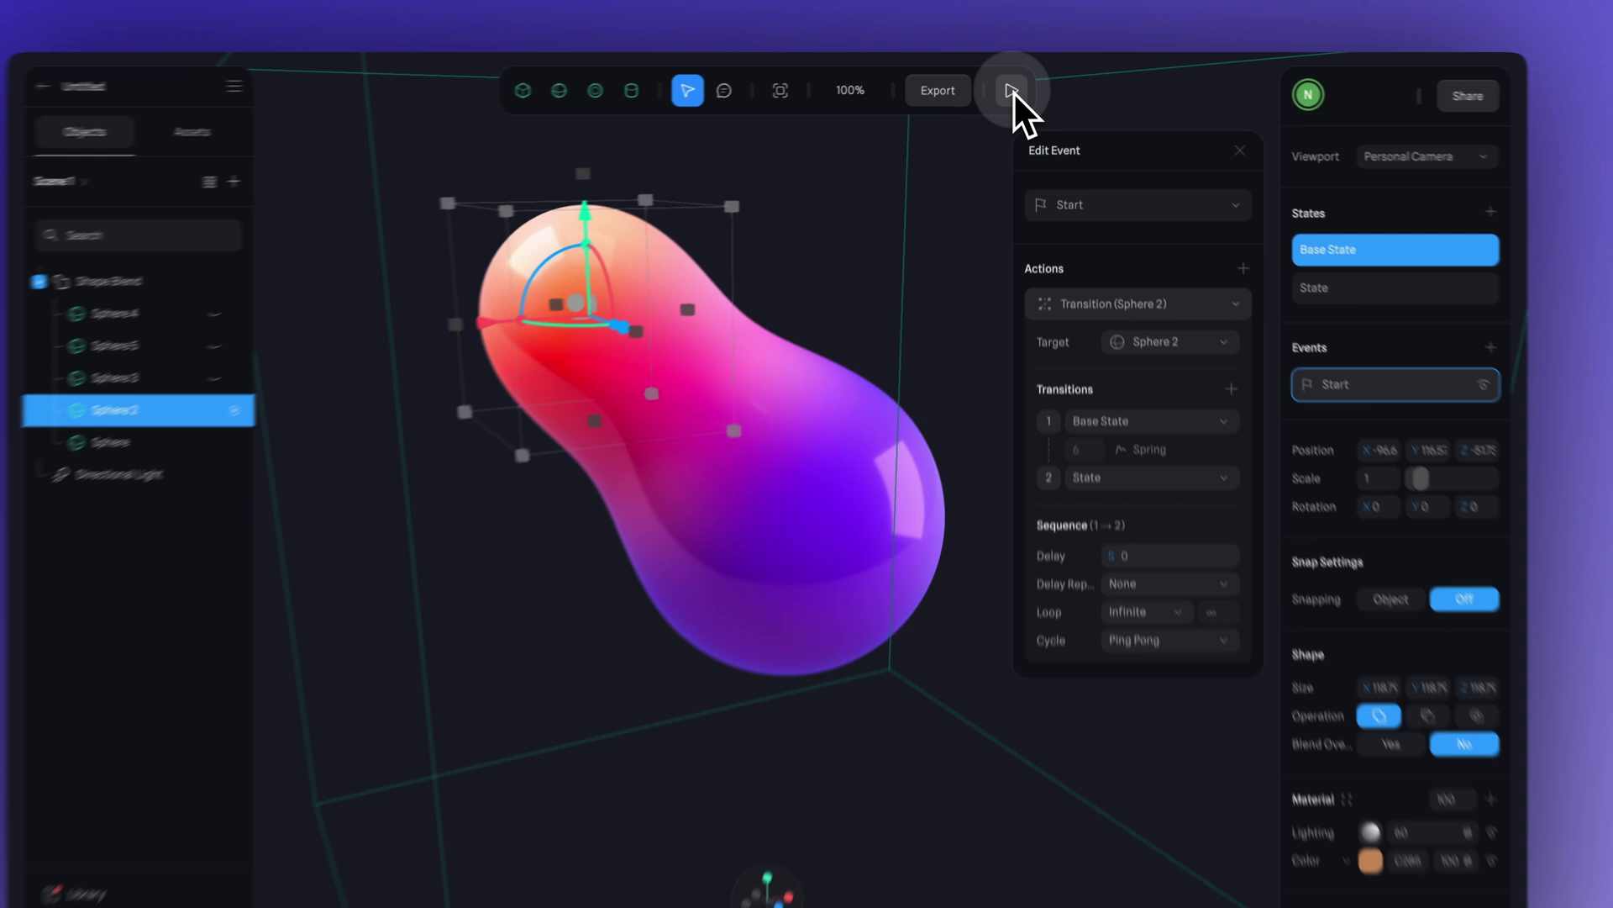
Preview the loop, then in State slide Sphere 4, shrink Sphere 3, shift Sphere, and pull out Sphere 5.
click(1009, 97)
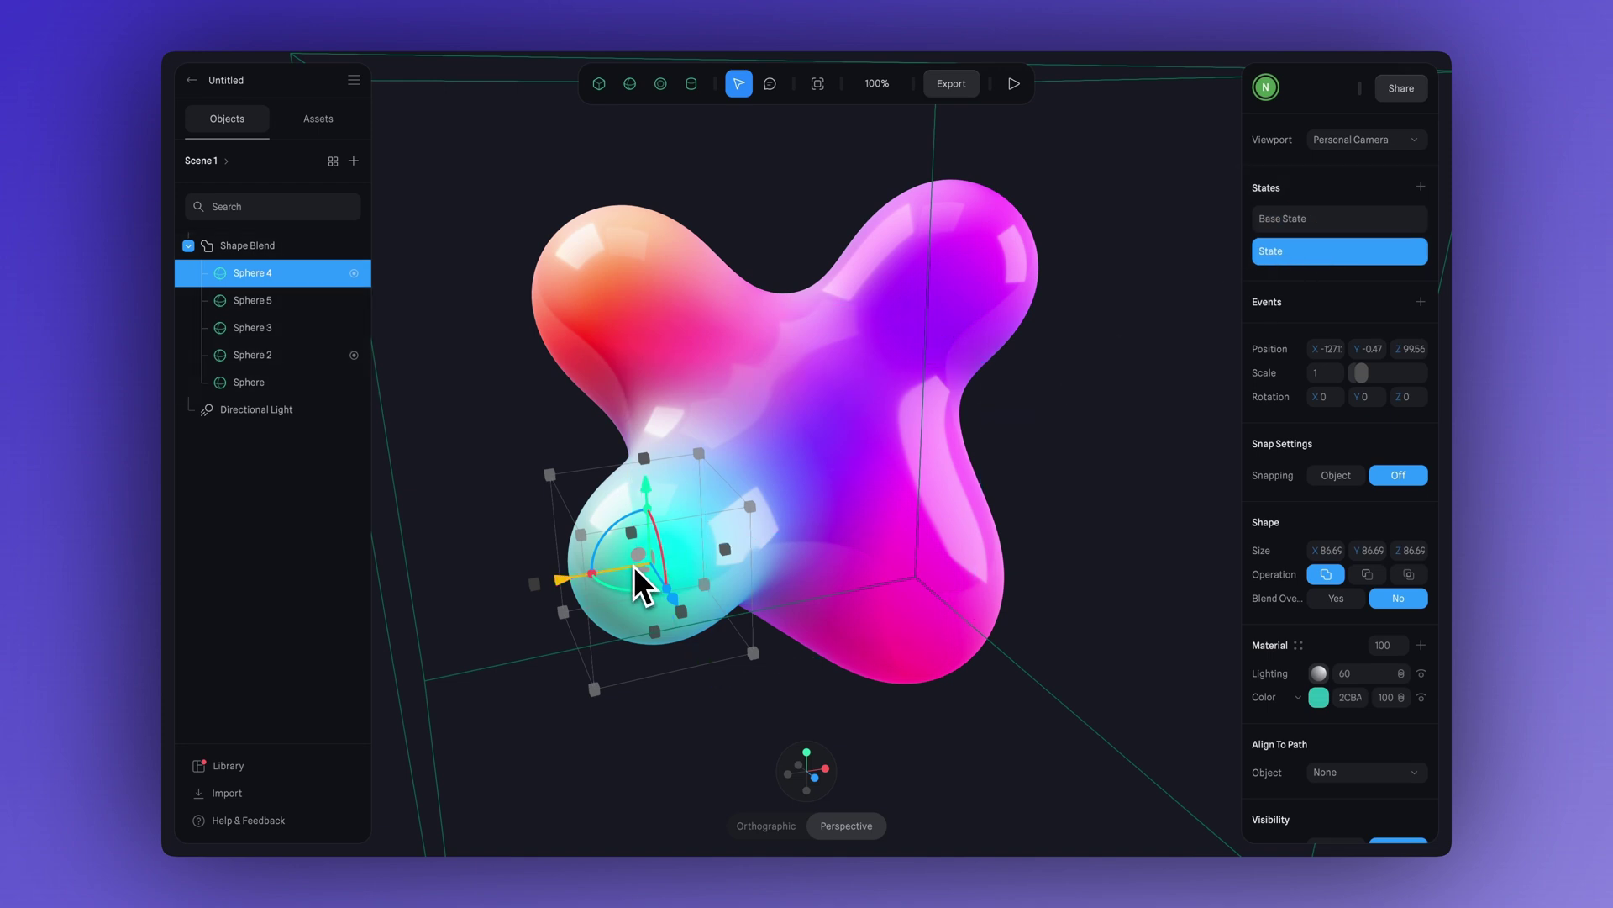
drag(649, 559, 728, 551)
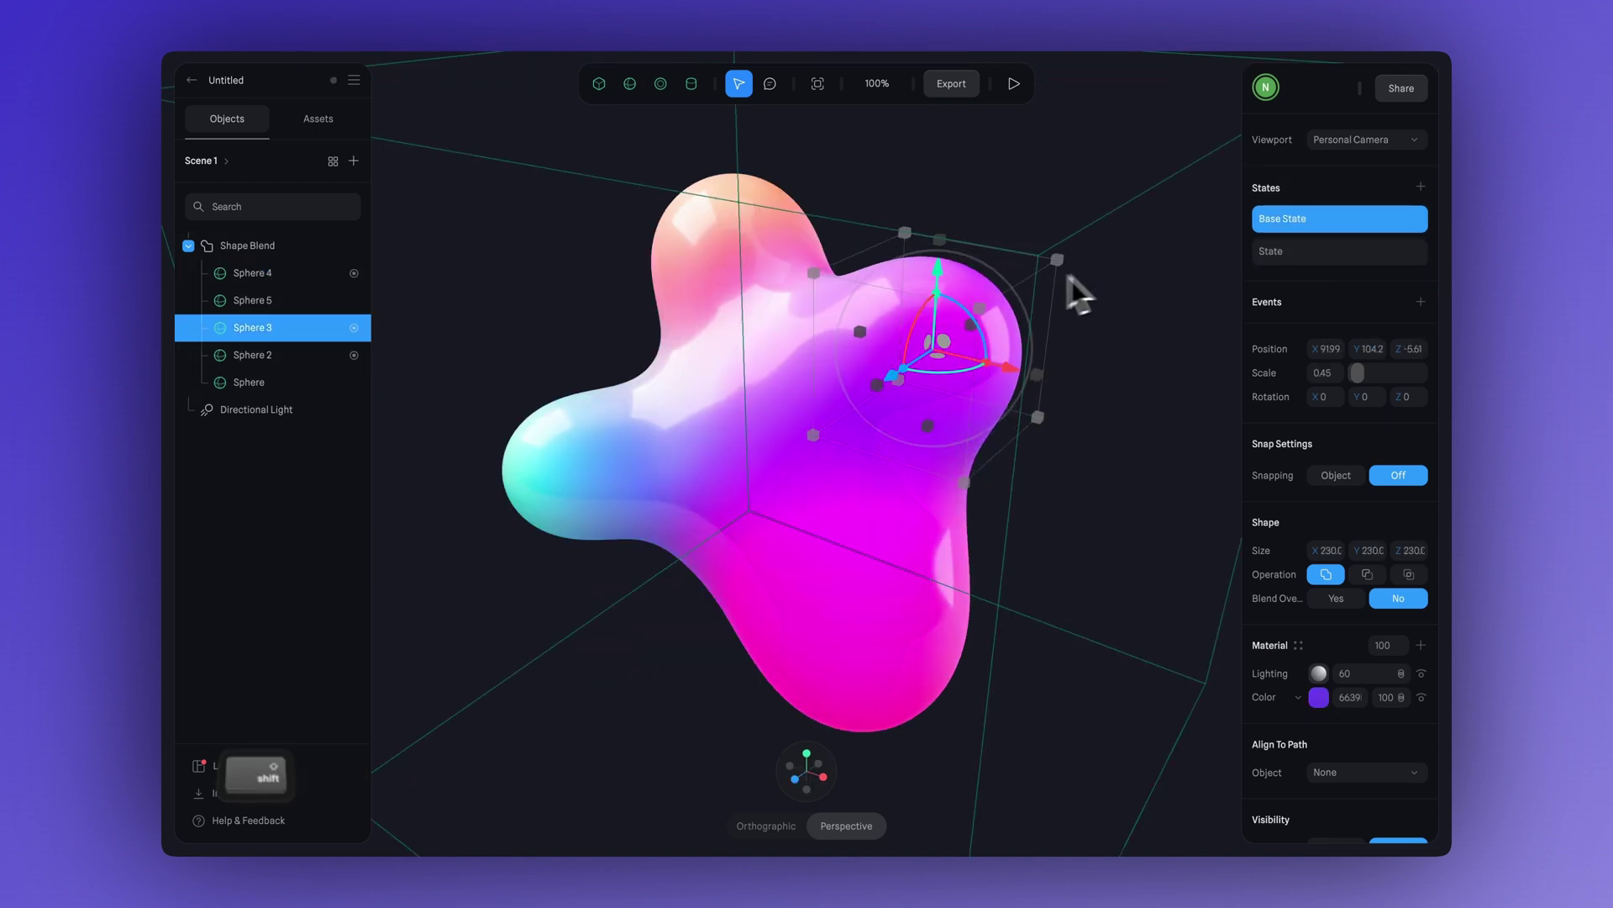
click(1289, 253)
alt+drag(1187, 205, 1138, 230)
alt+click(976, 348)
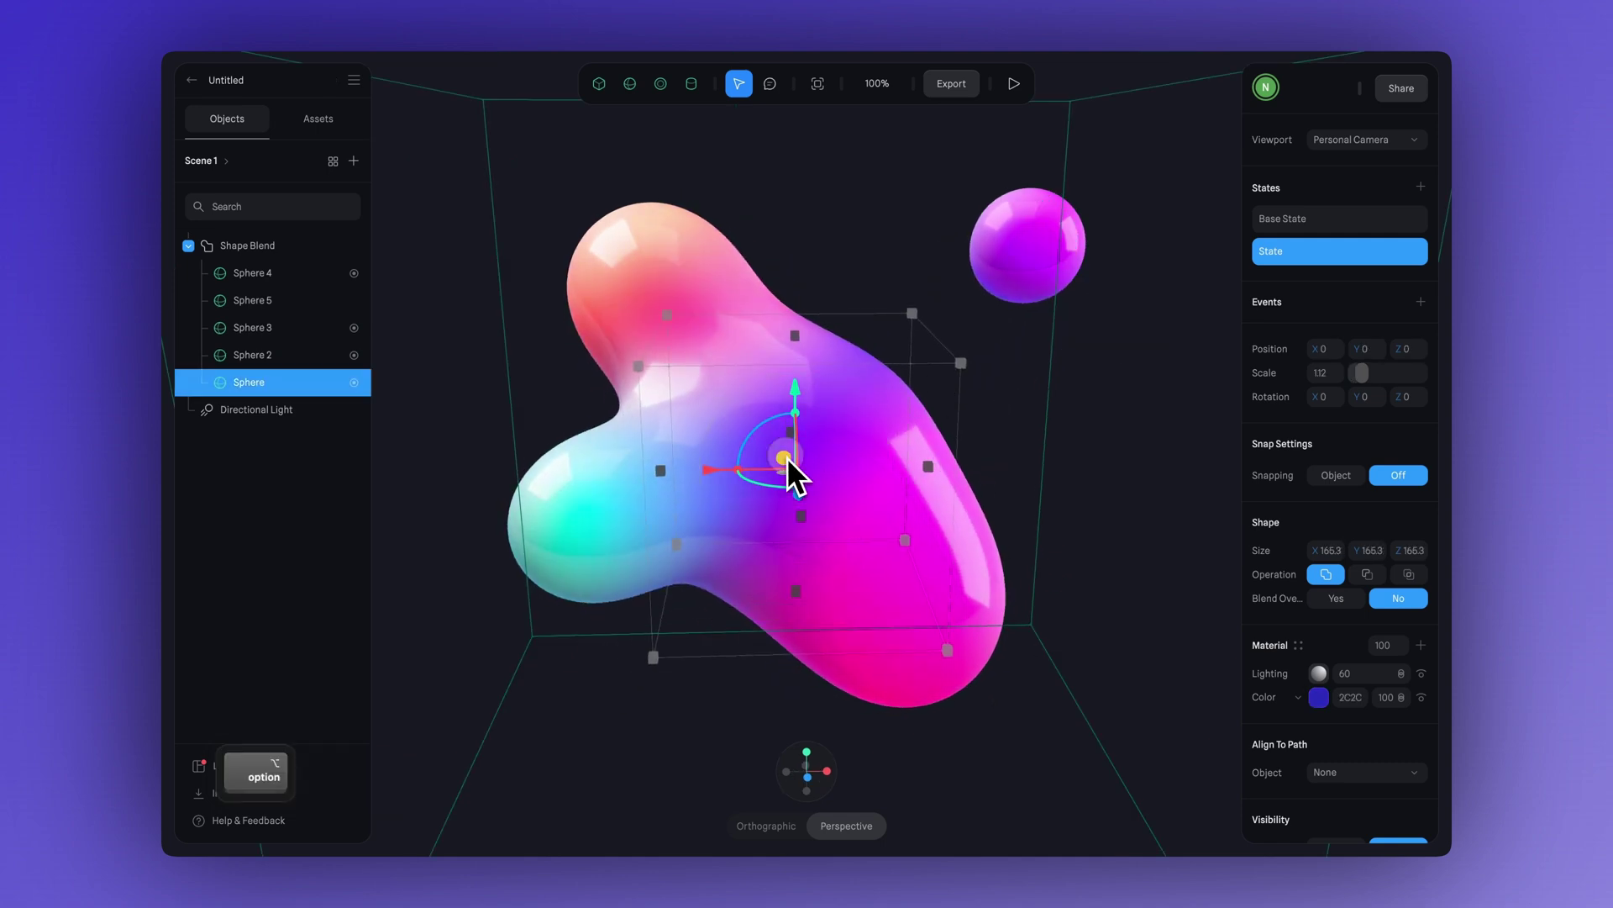
drag(786, 457, 820, 434)
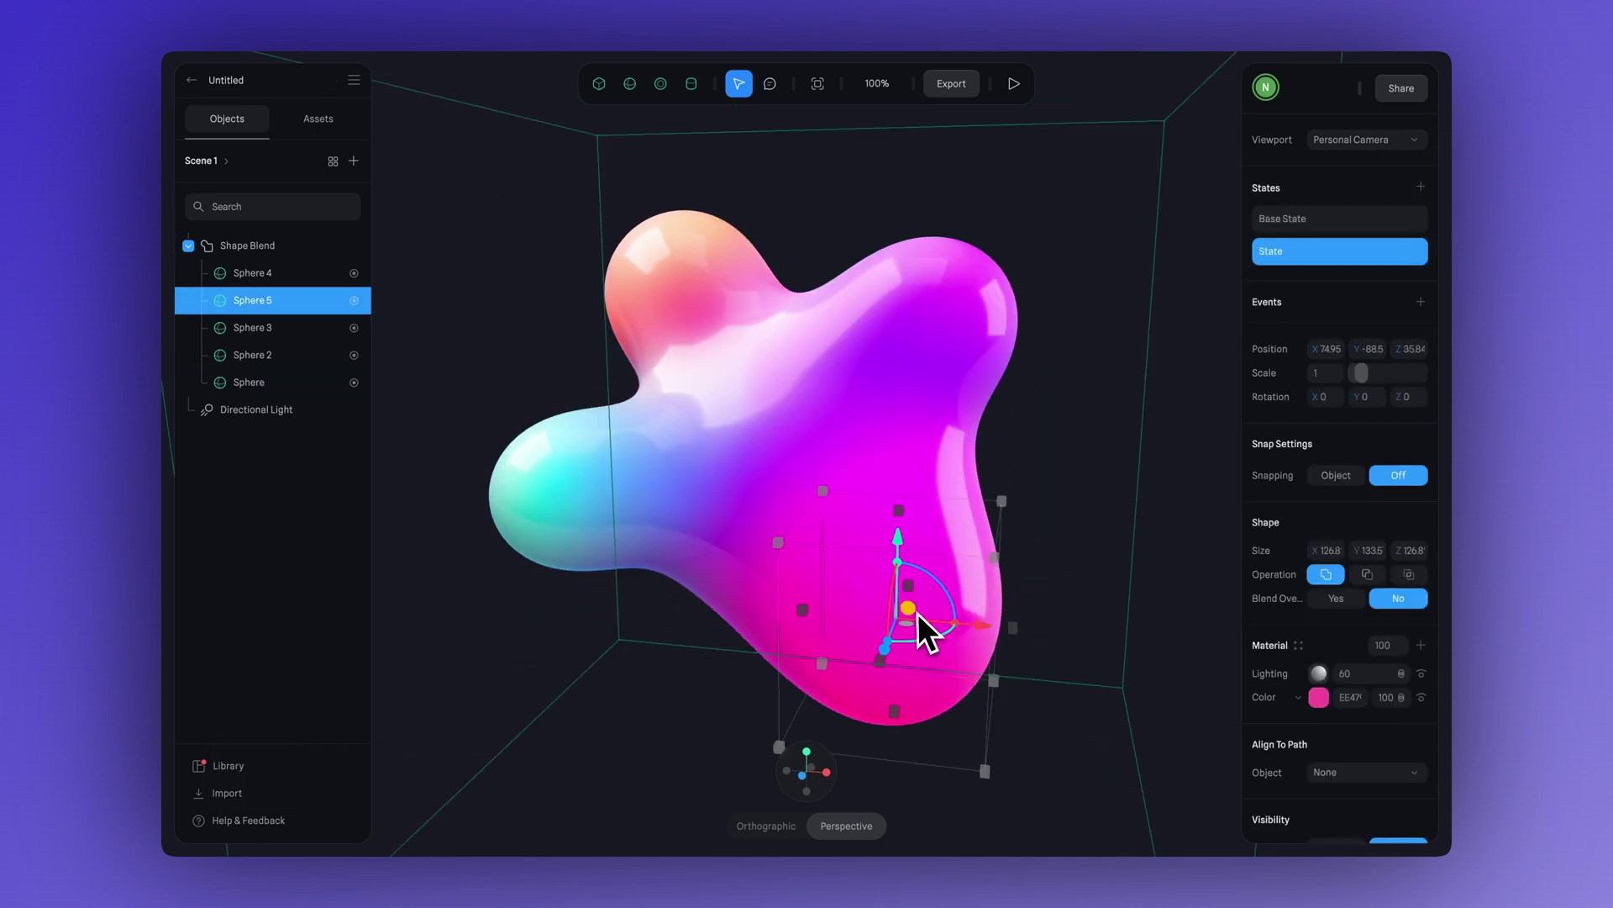
drag(917, 613, 1008, 715)
Give Sphere 5 a Start transition from Base State to State over 6, looping infinitely in Ping Pong.
click(1324, 227)
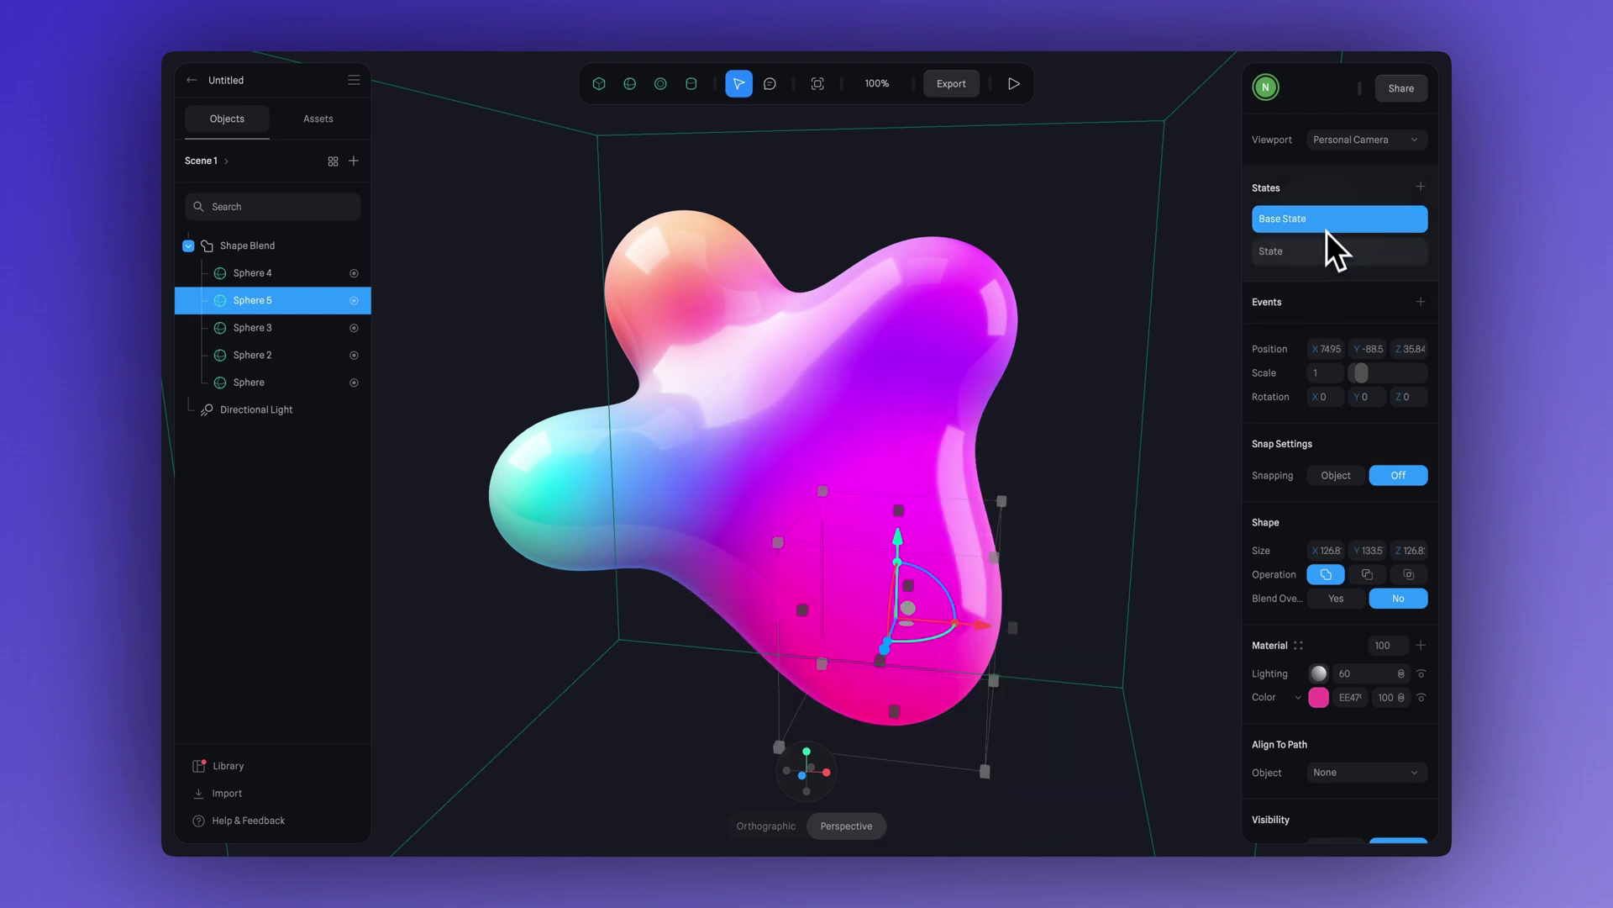
click(1329, 245)
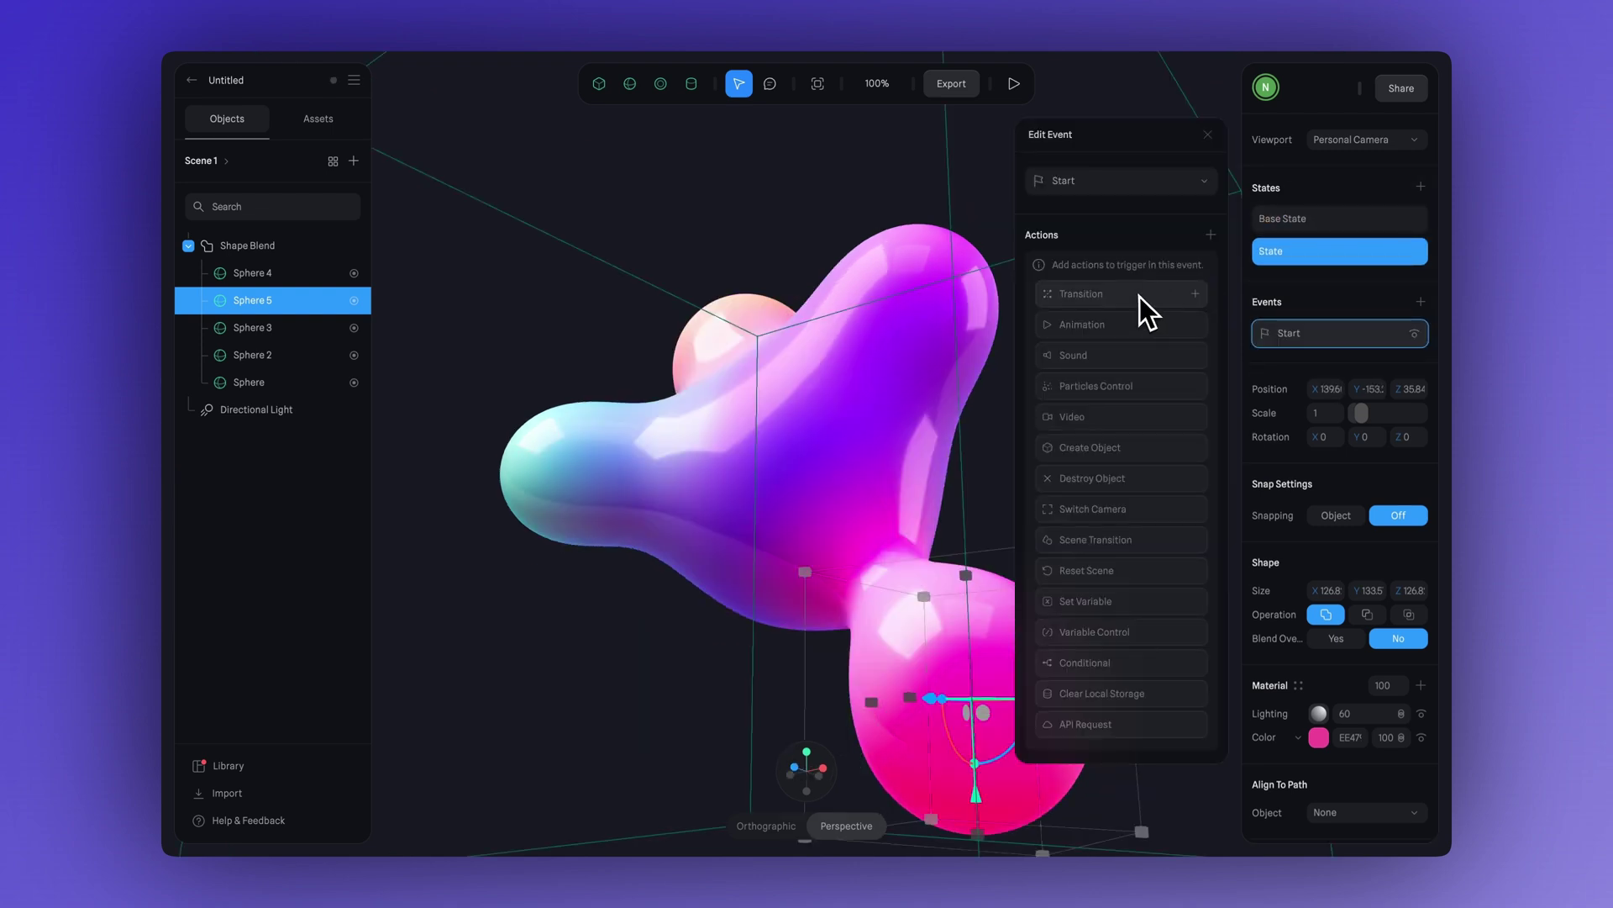
click(1139, 294)
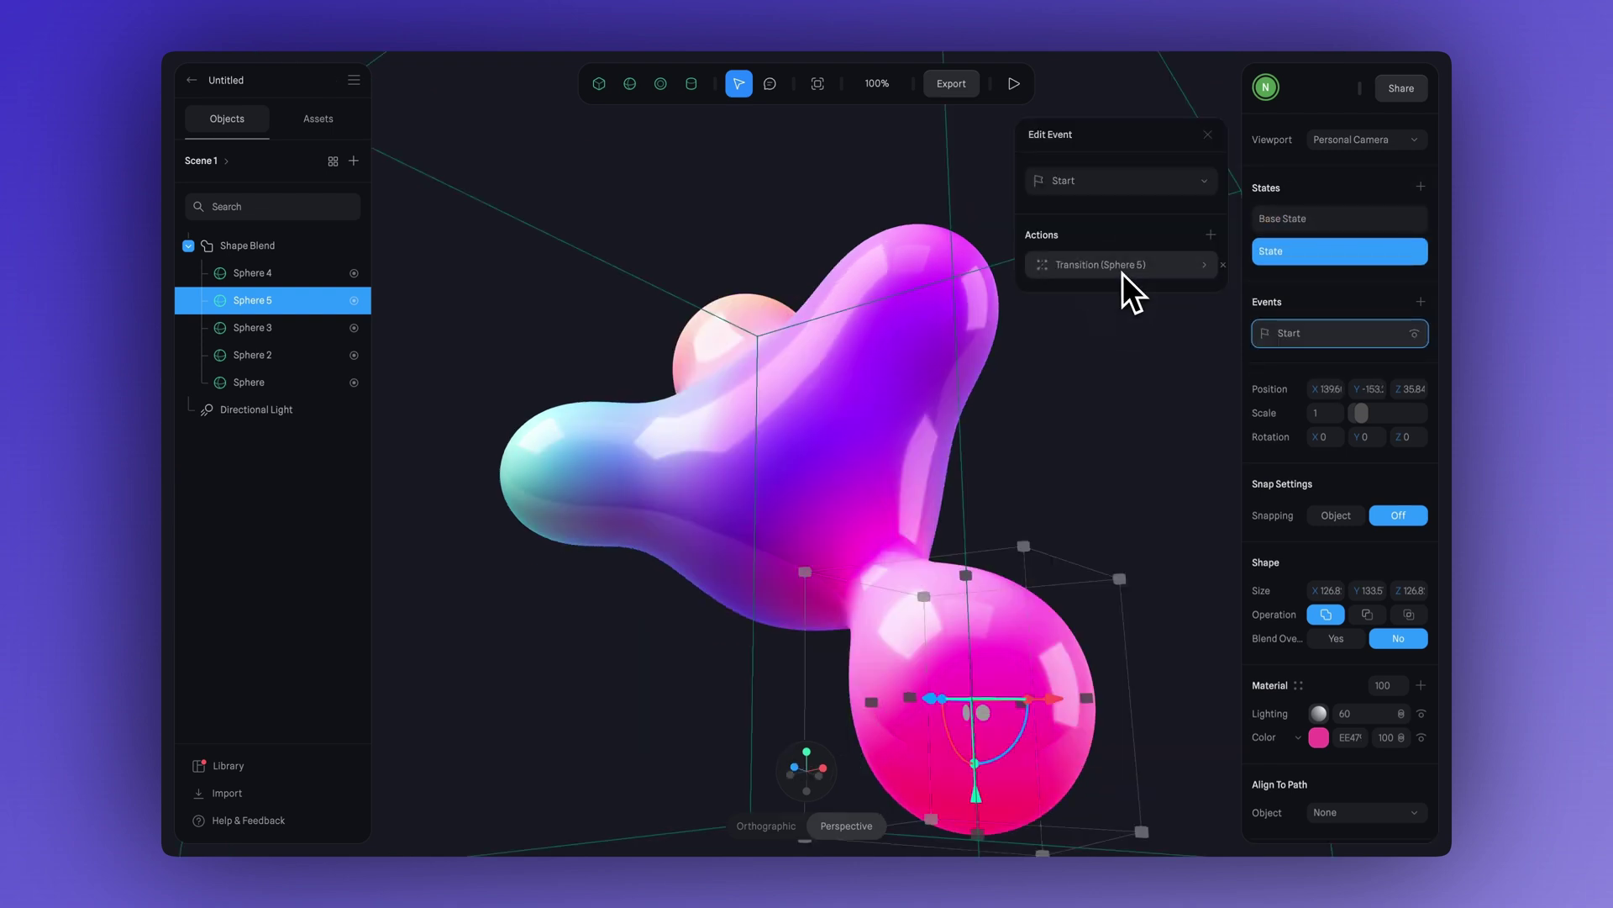
ctrl+click(1124, 271)
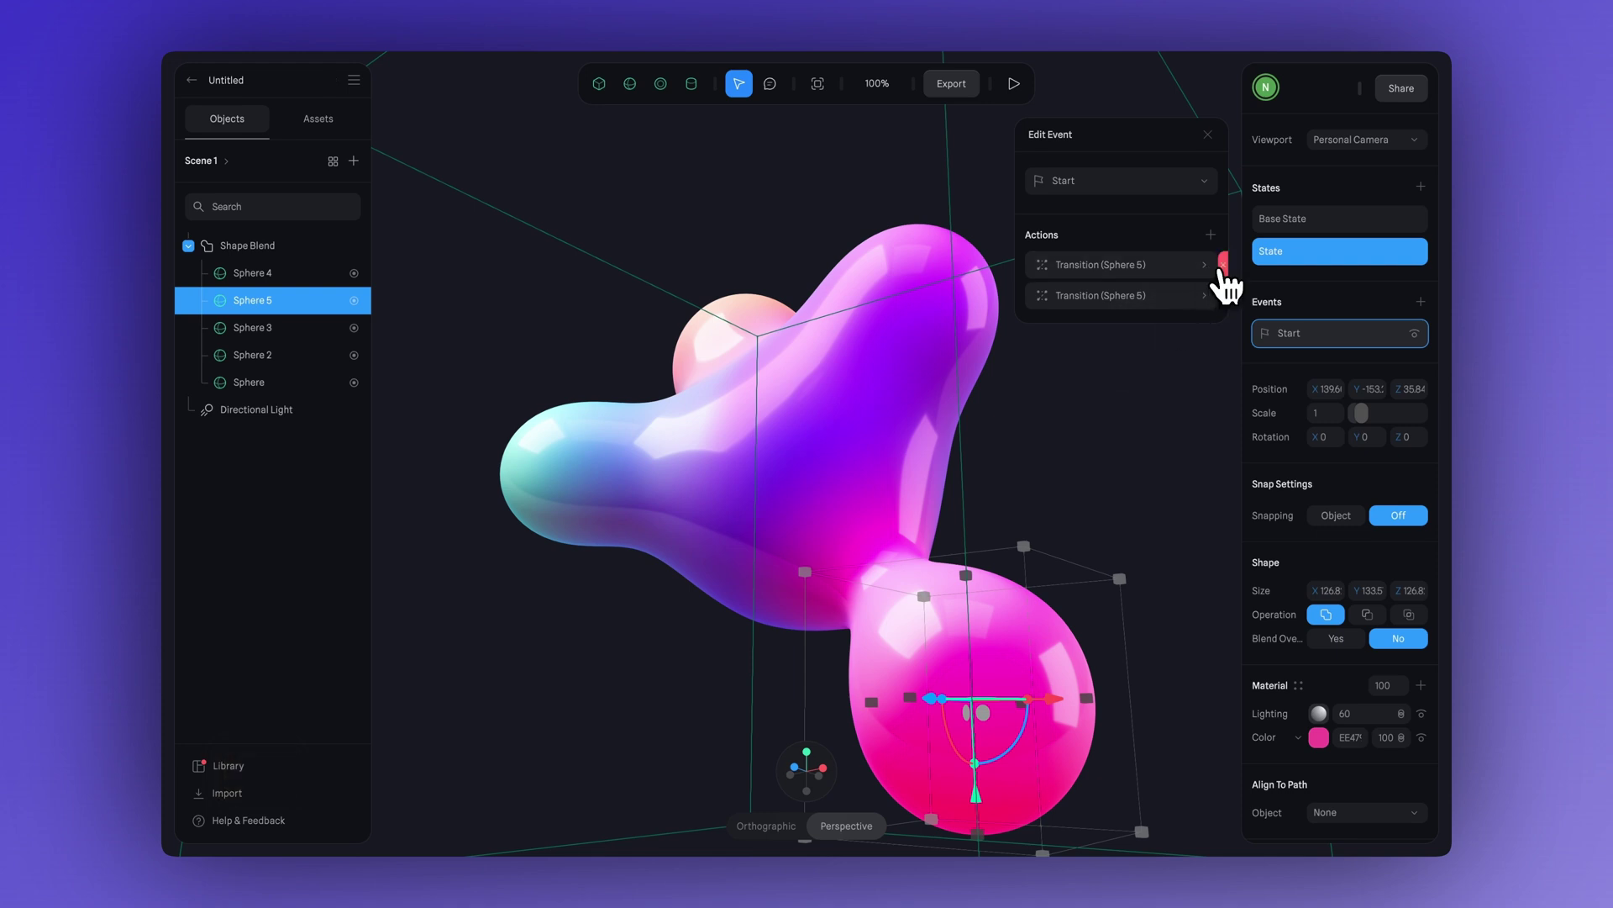
click(1126, 269)
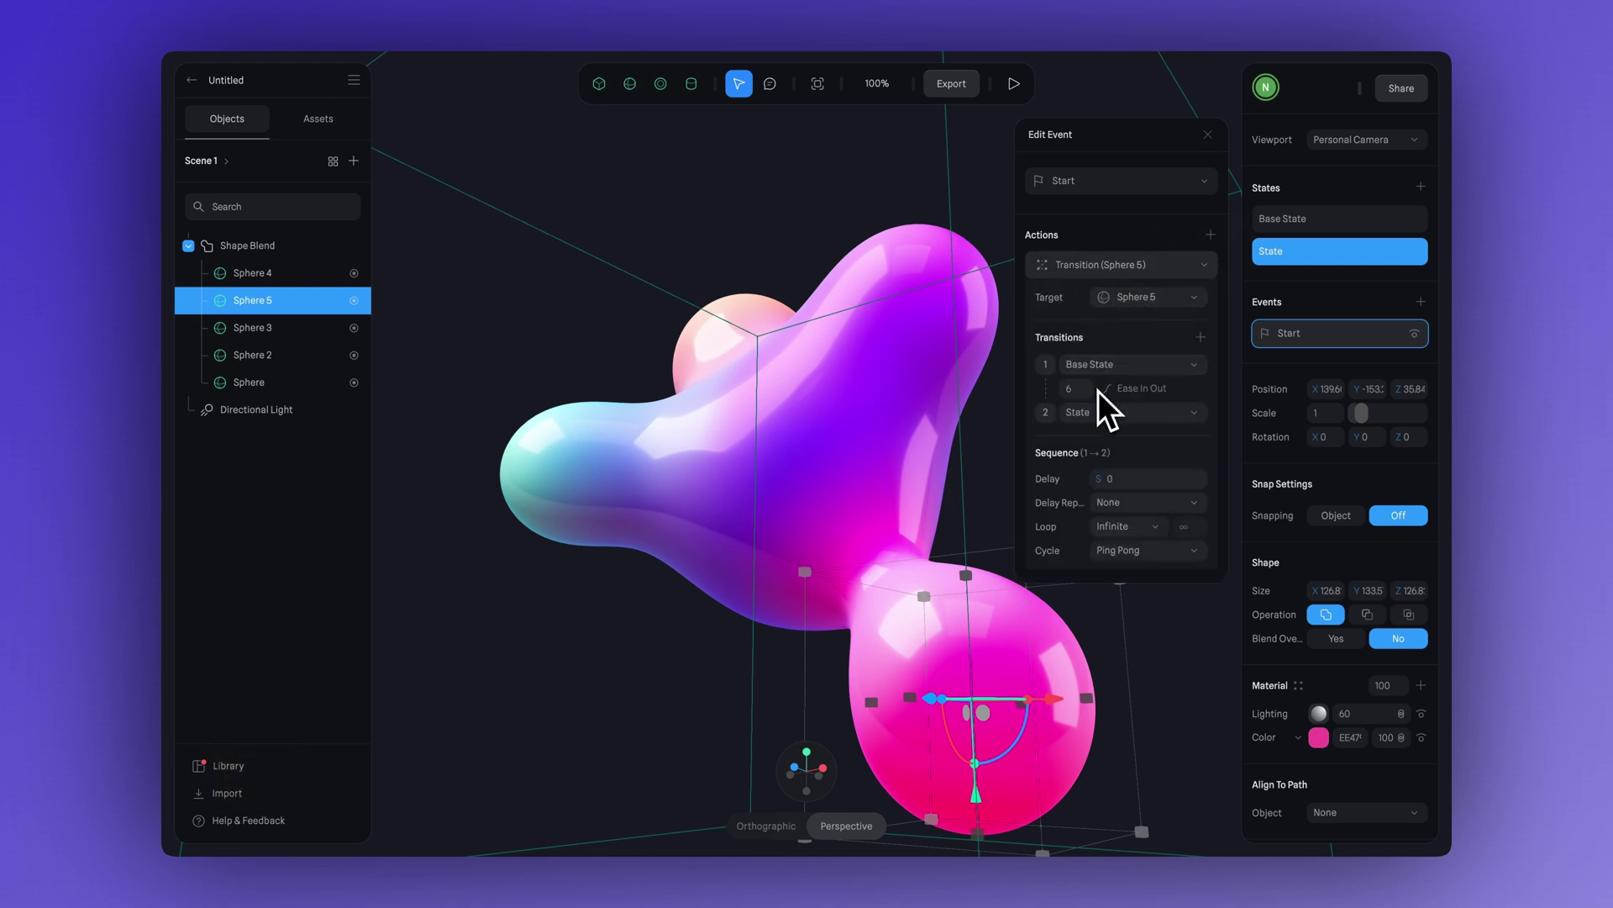
click(1208, 135)
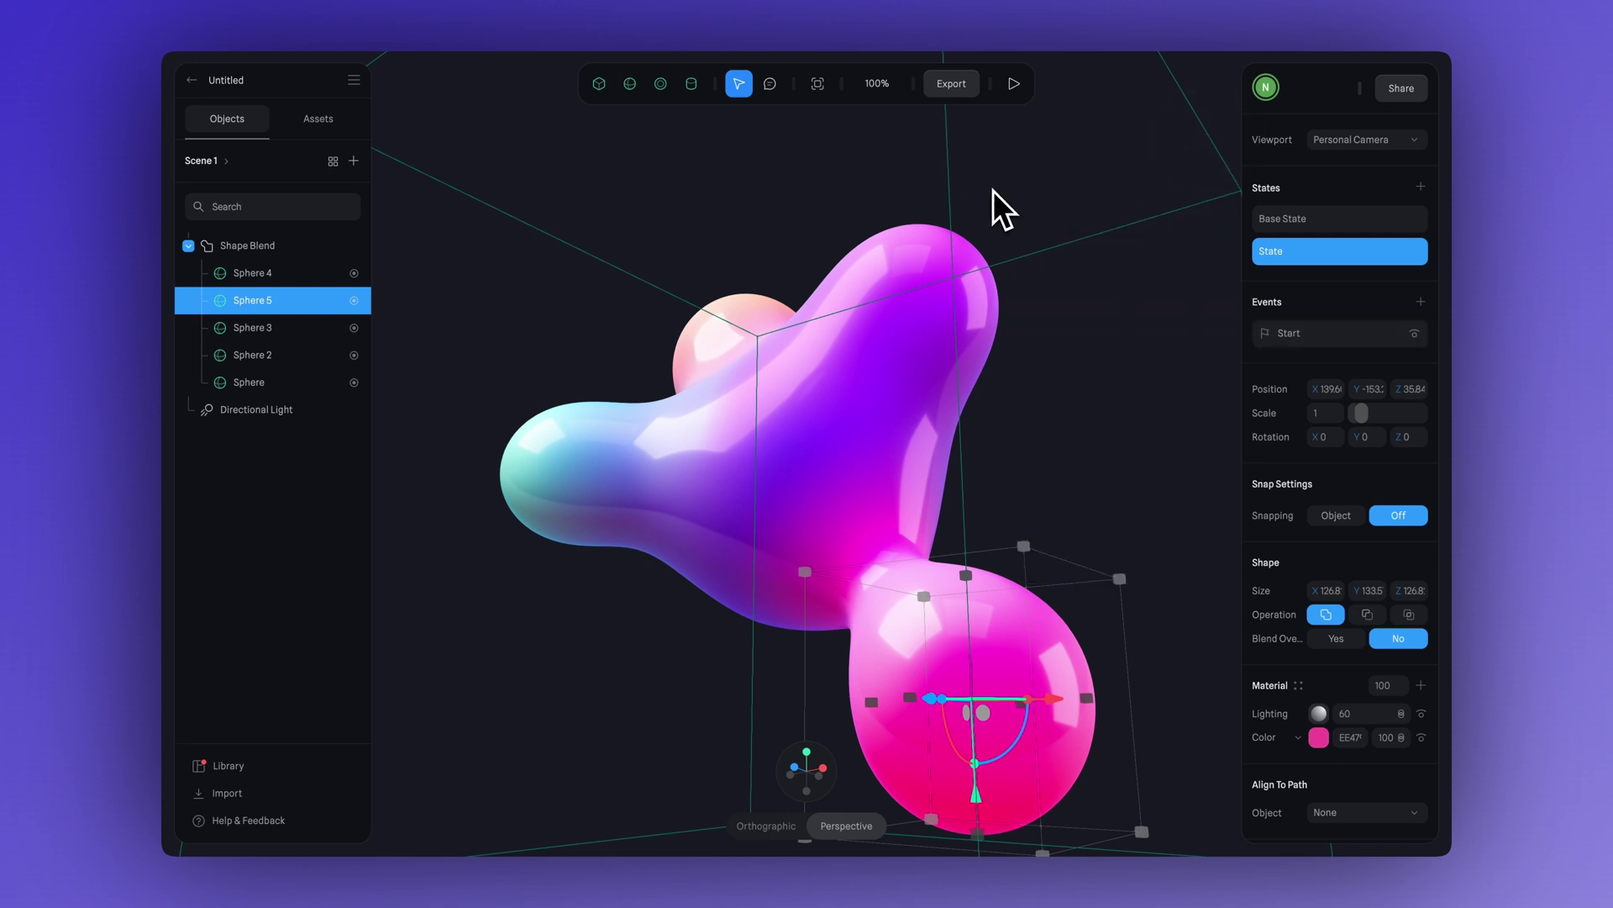
drag(993, 190, 1066, 219)
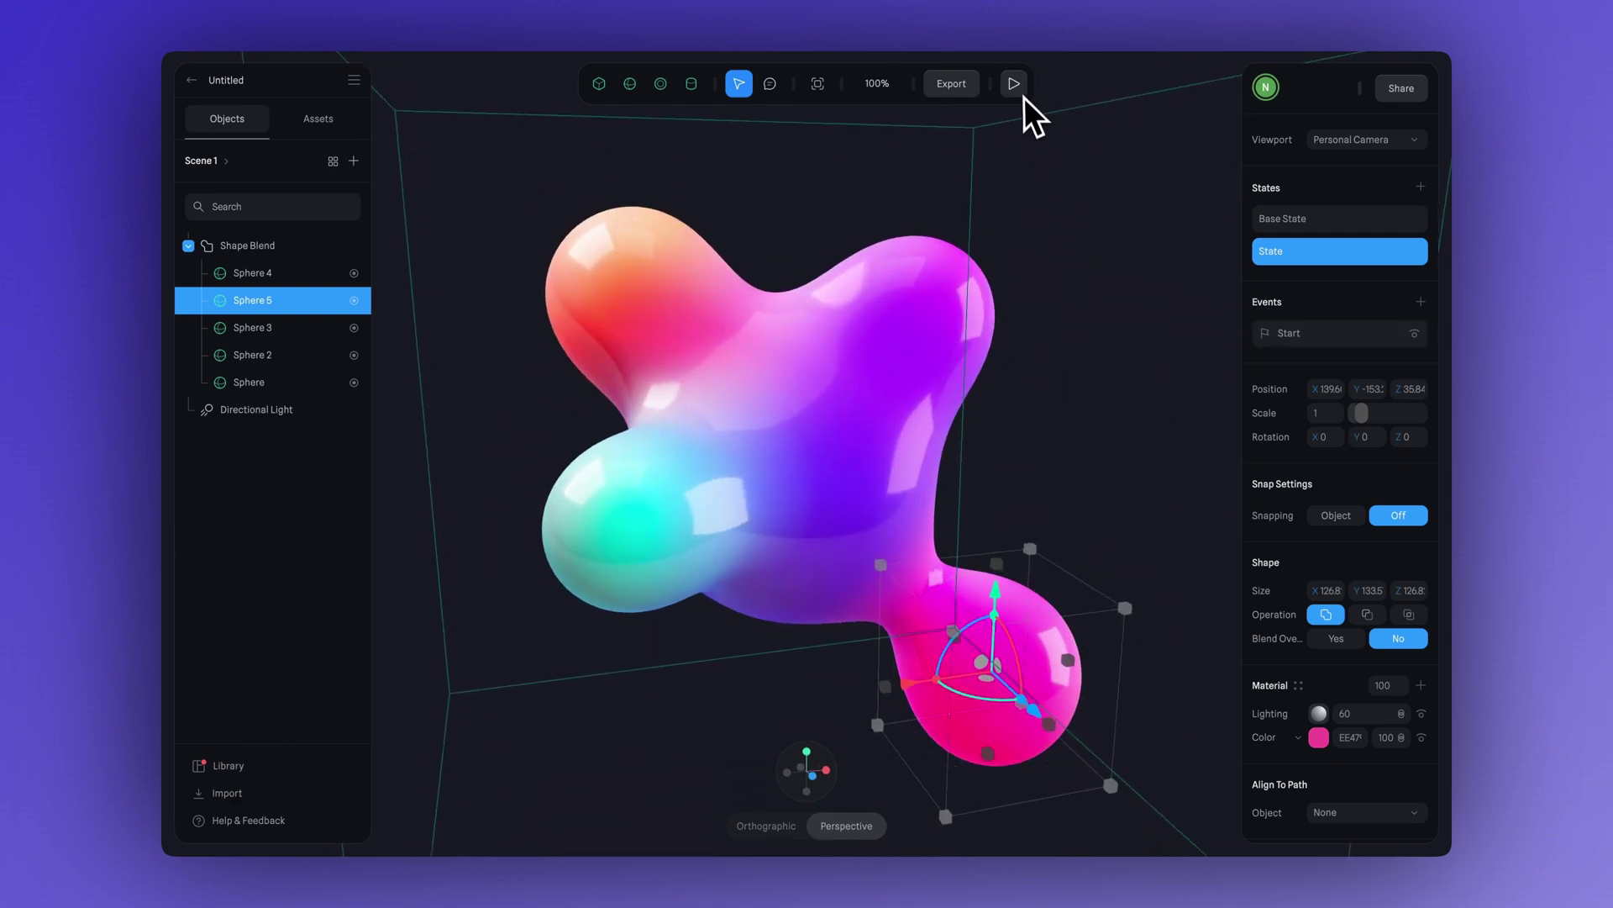
Preview the looping blob animation in Play mode.
click(1020, 91)
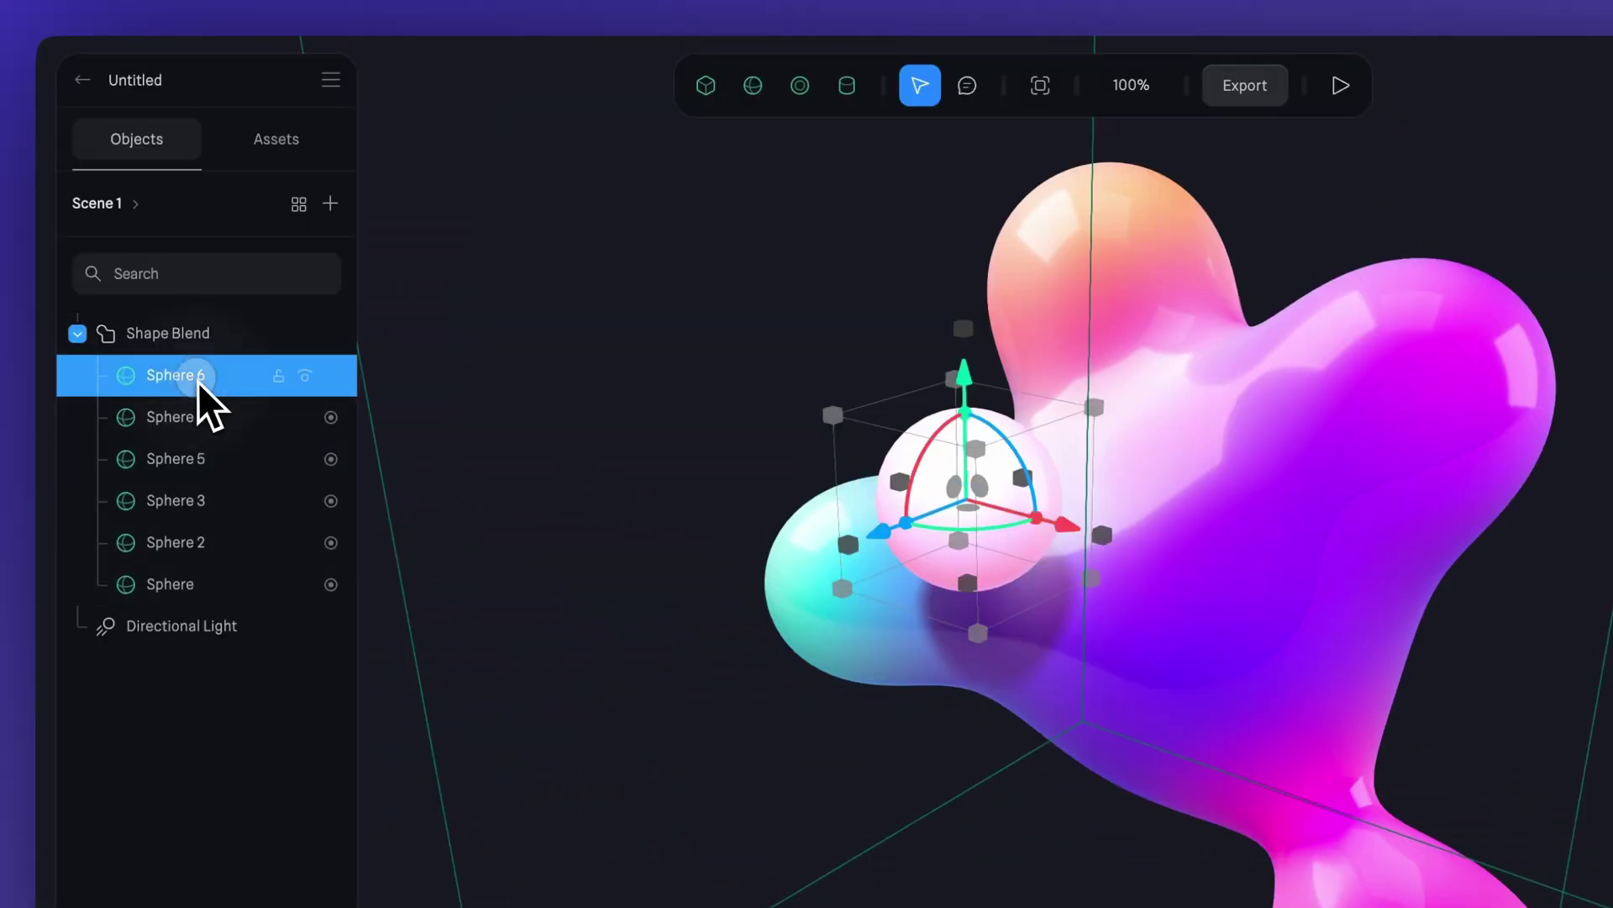
Rename Sphere 6 to 'Follow Sphere'.
double_click(198, 376)
text(Foll)
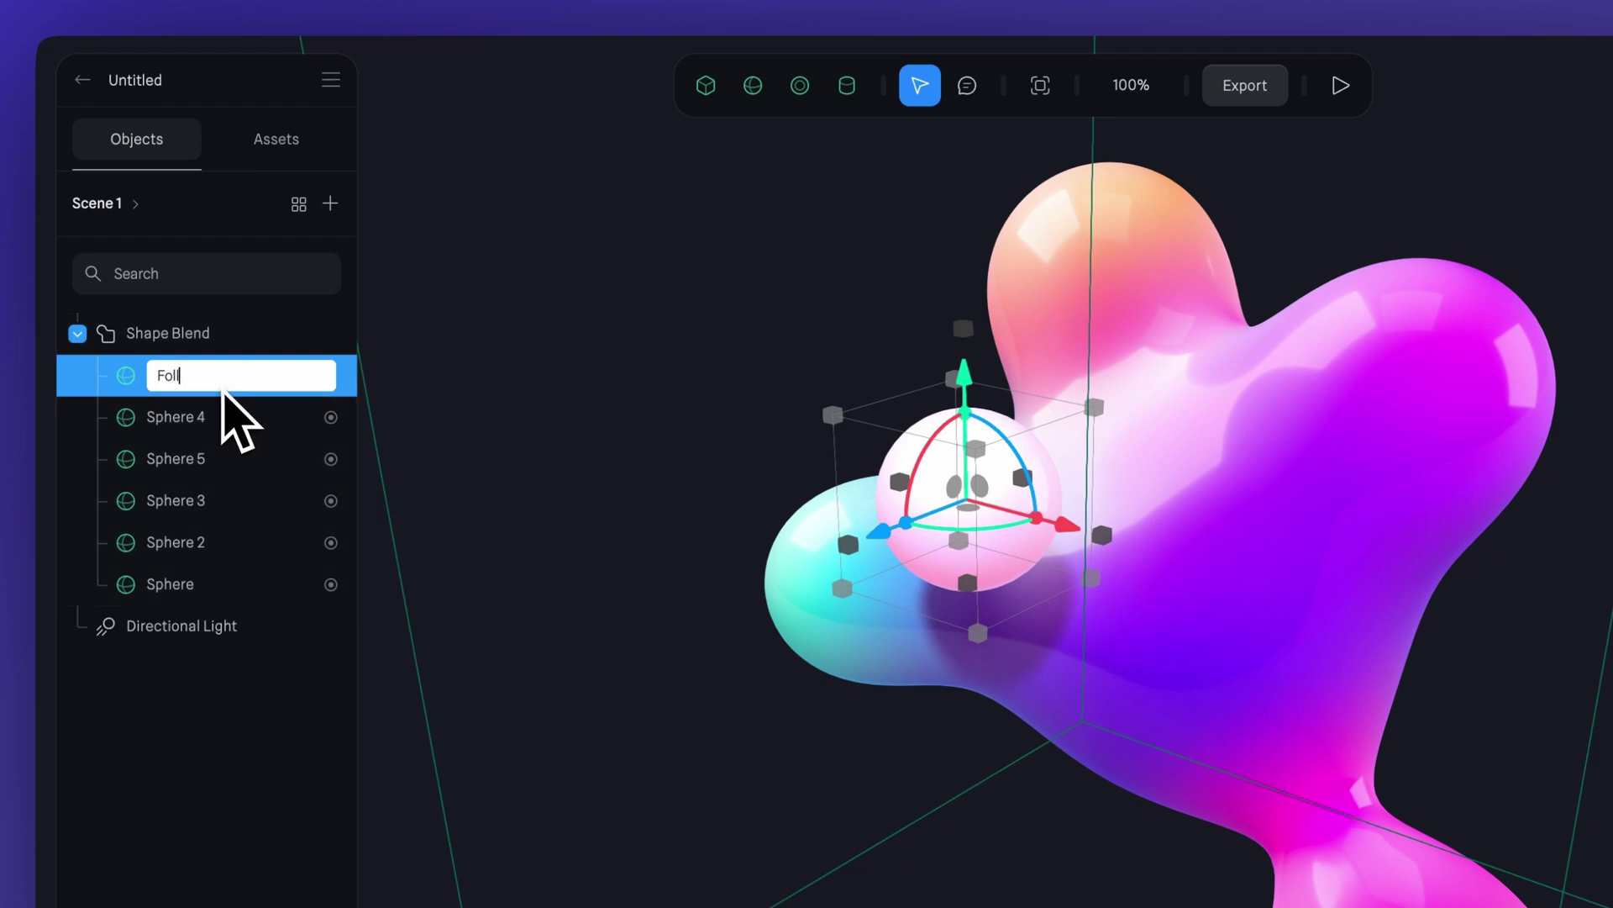
text(ow Sphere)
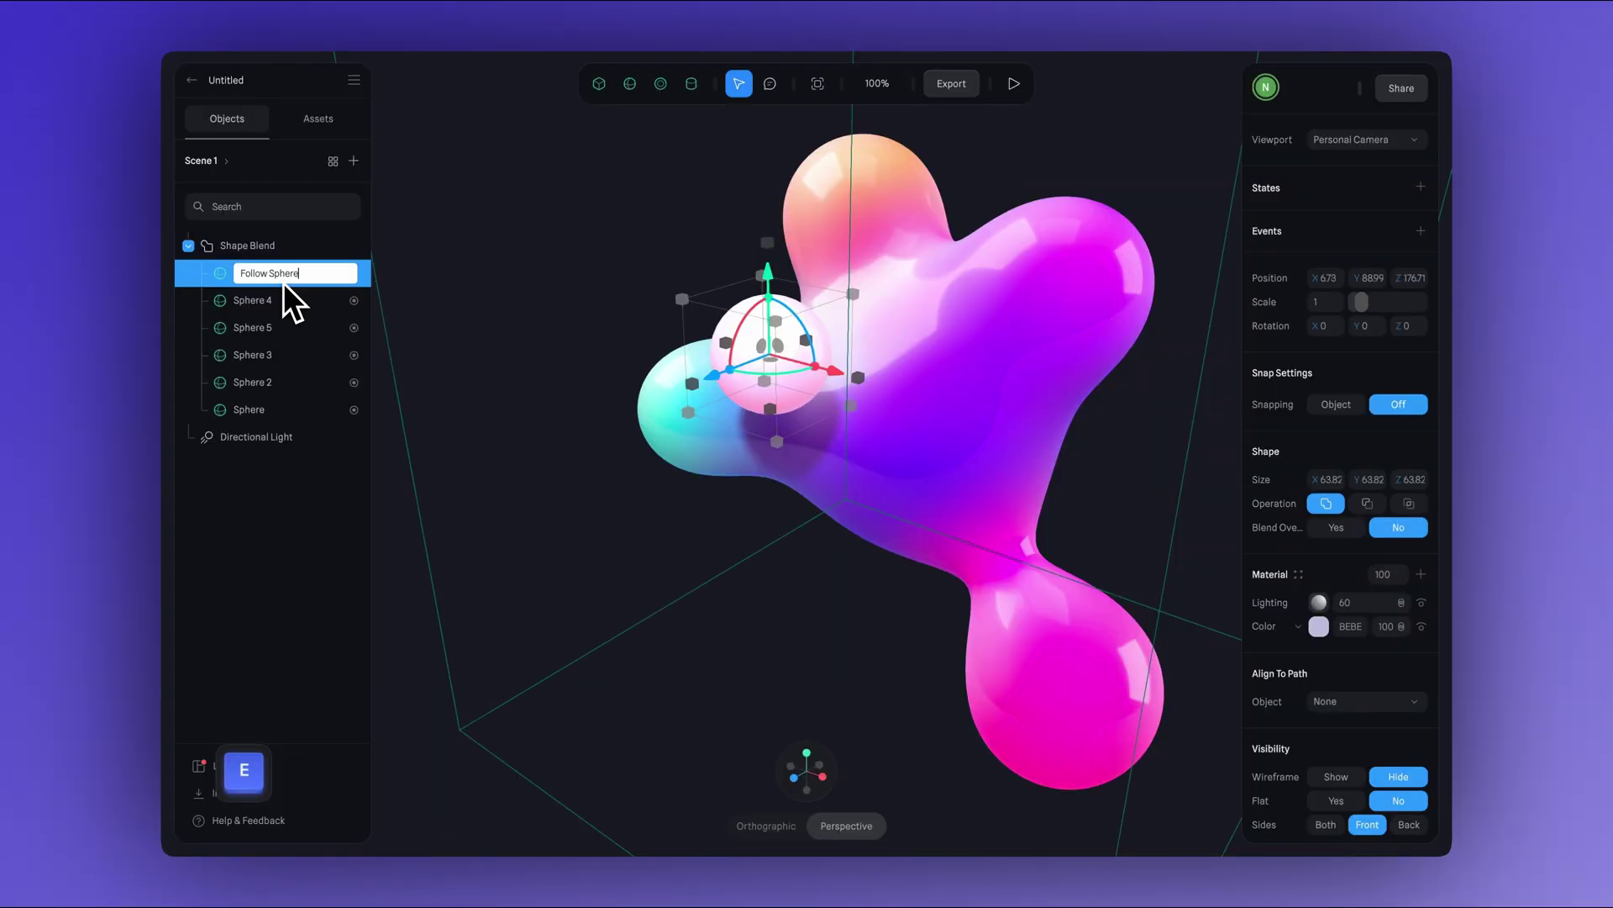
key(Return)
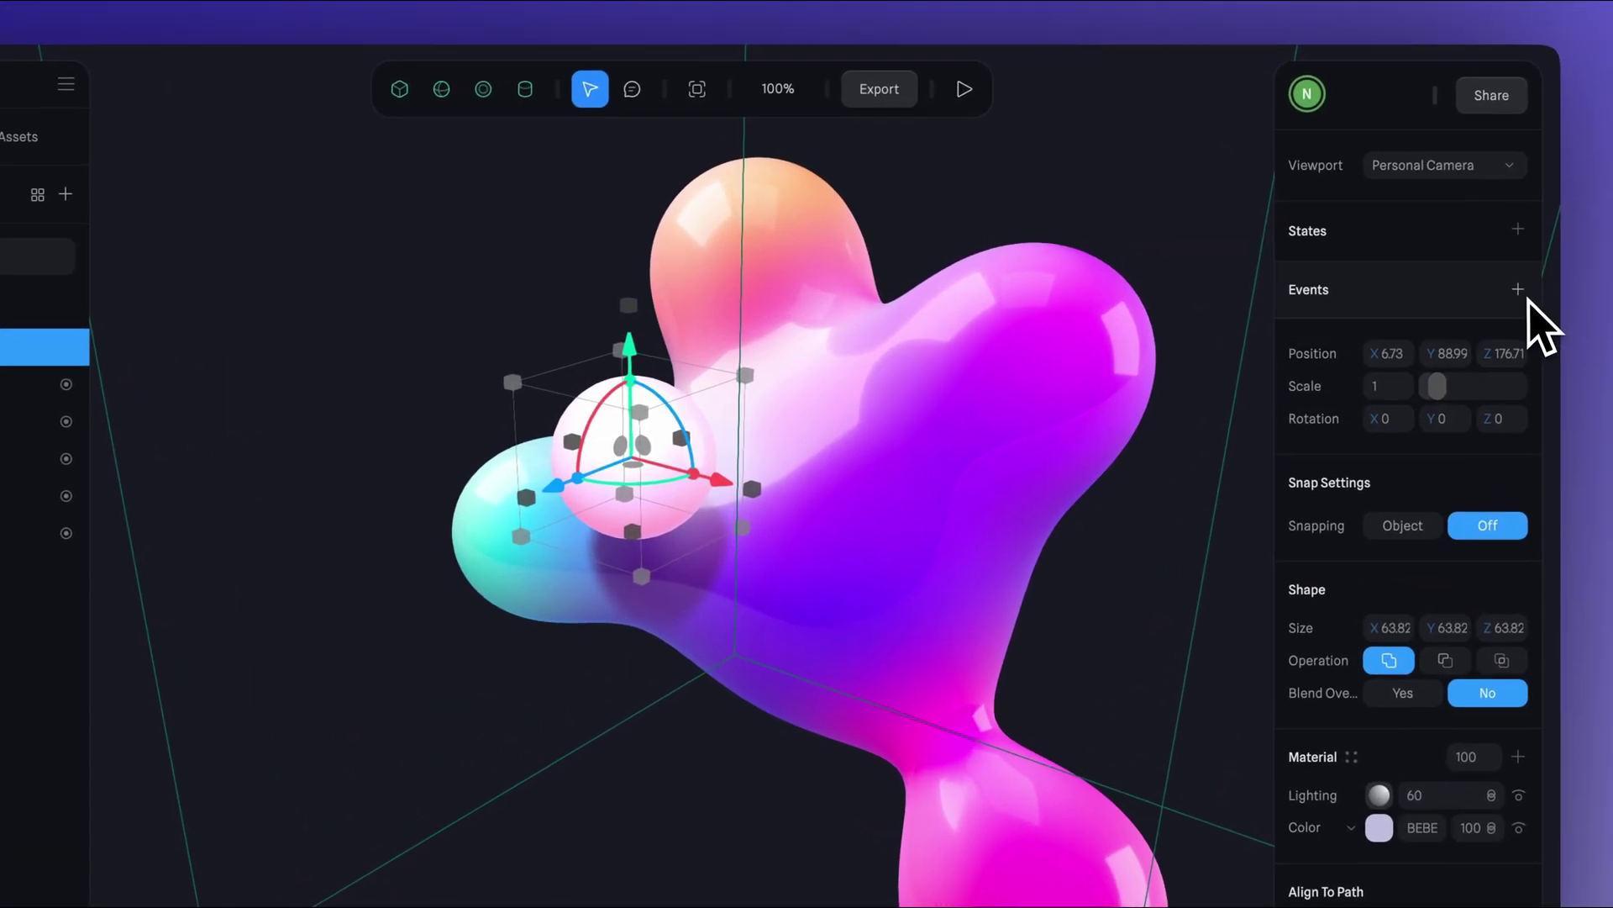
Add a Follow event so the sphere tracks the cursor, then preview the scene.
click(1524, 297)
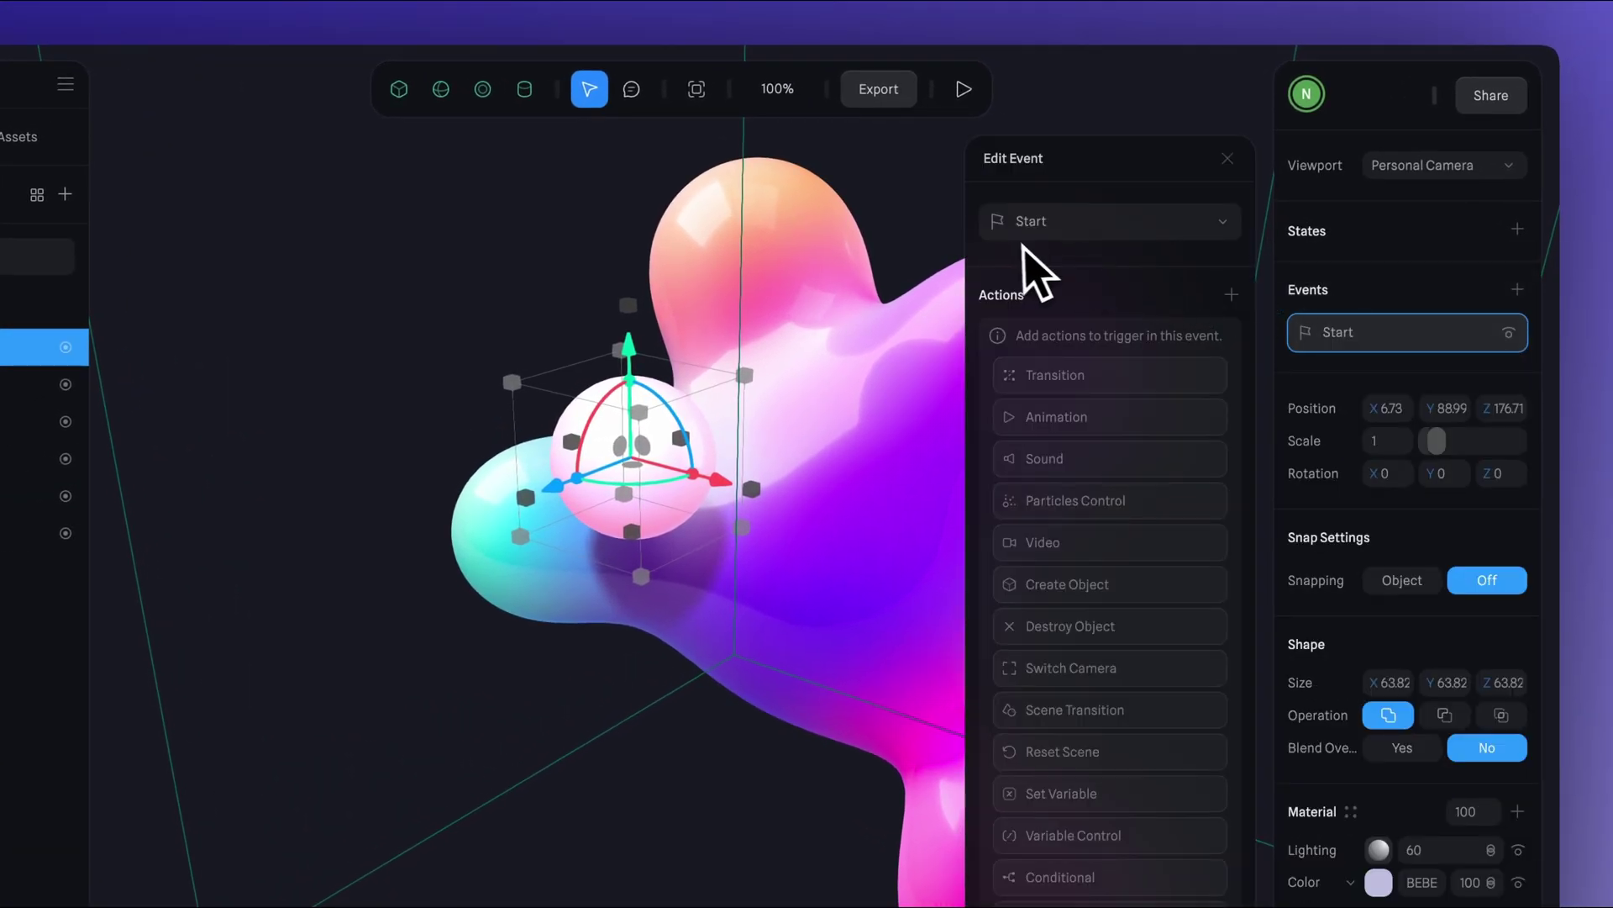
click(1062, 223)
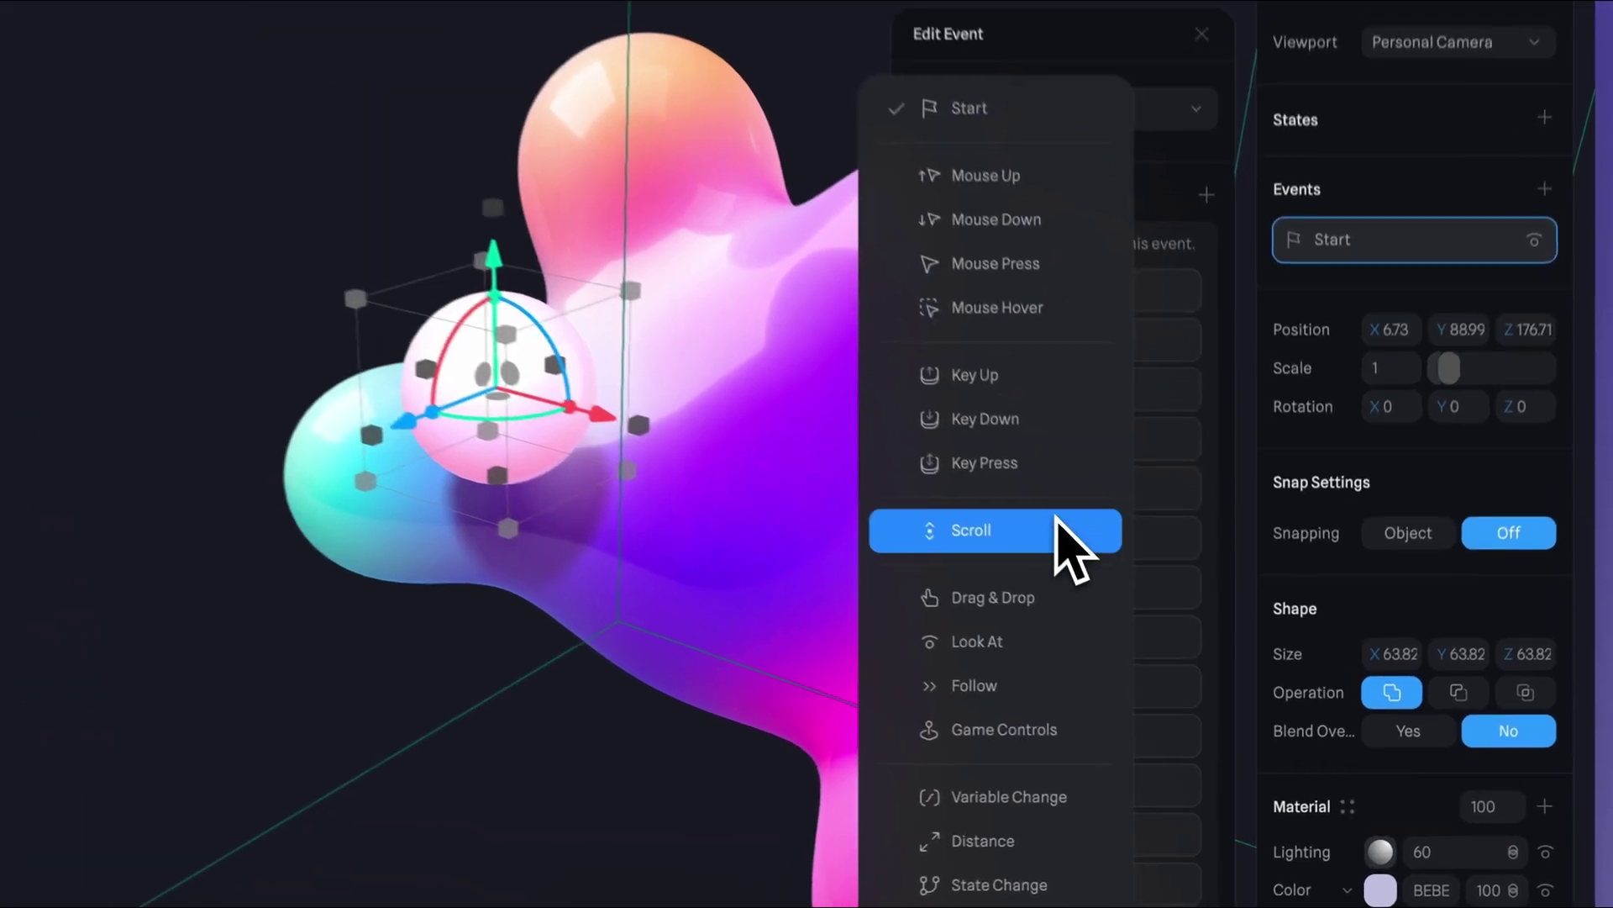
click(1105, 710)
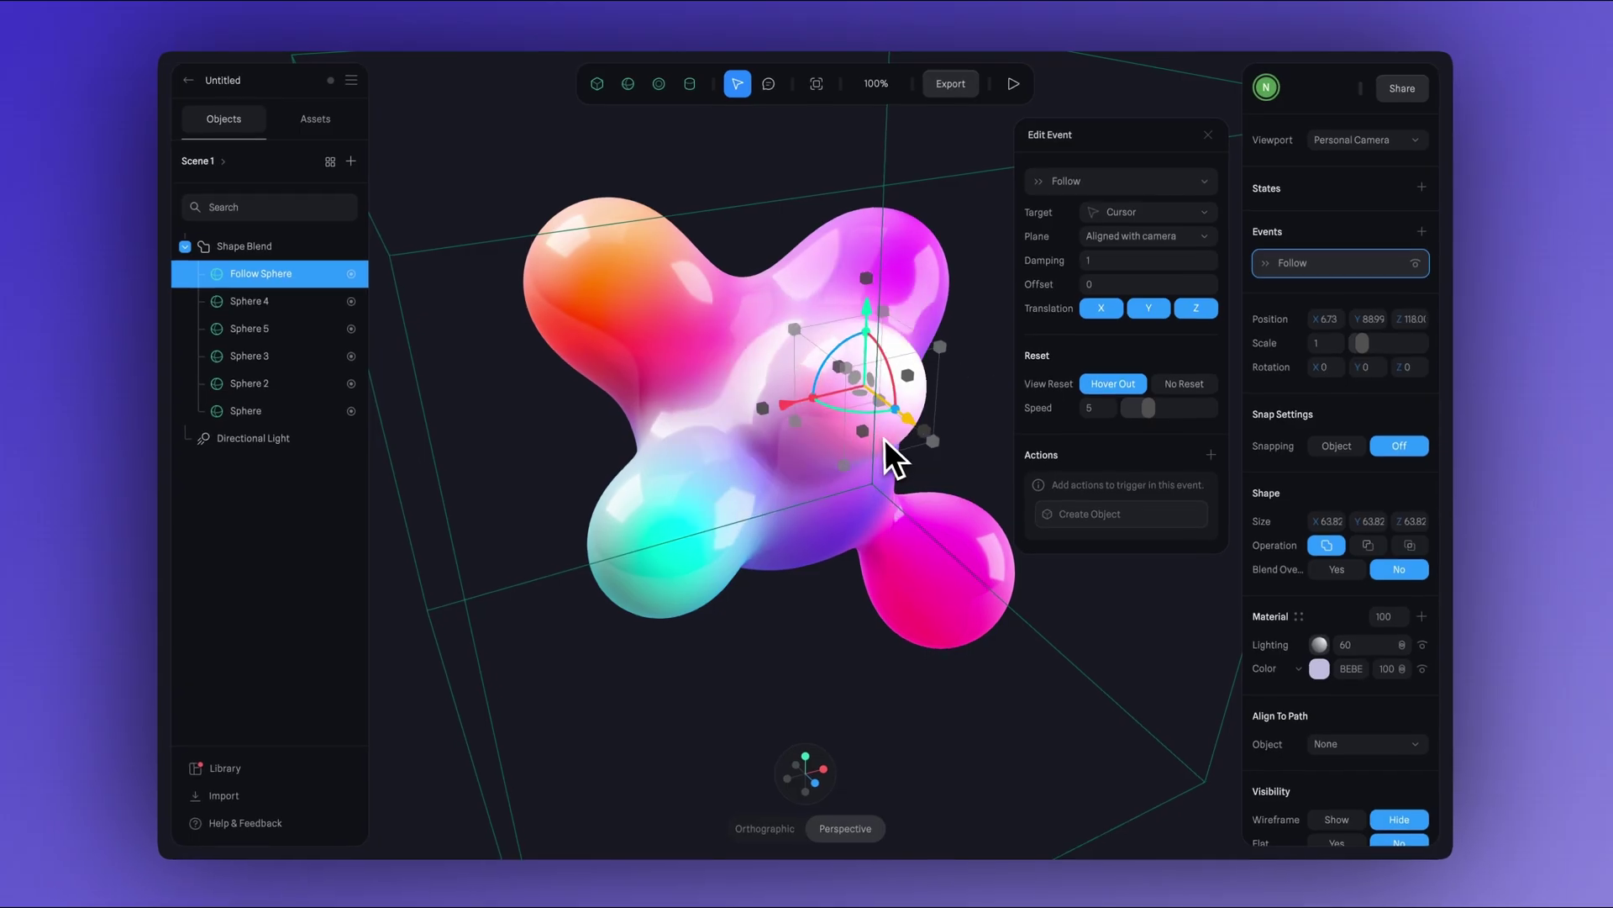
click(1012, 85)
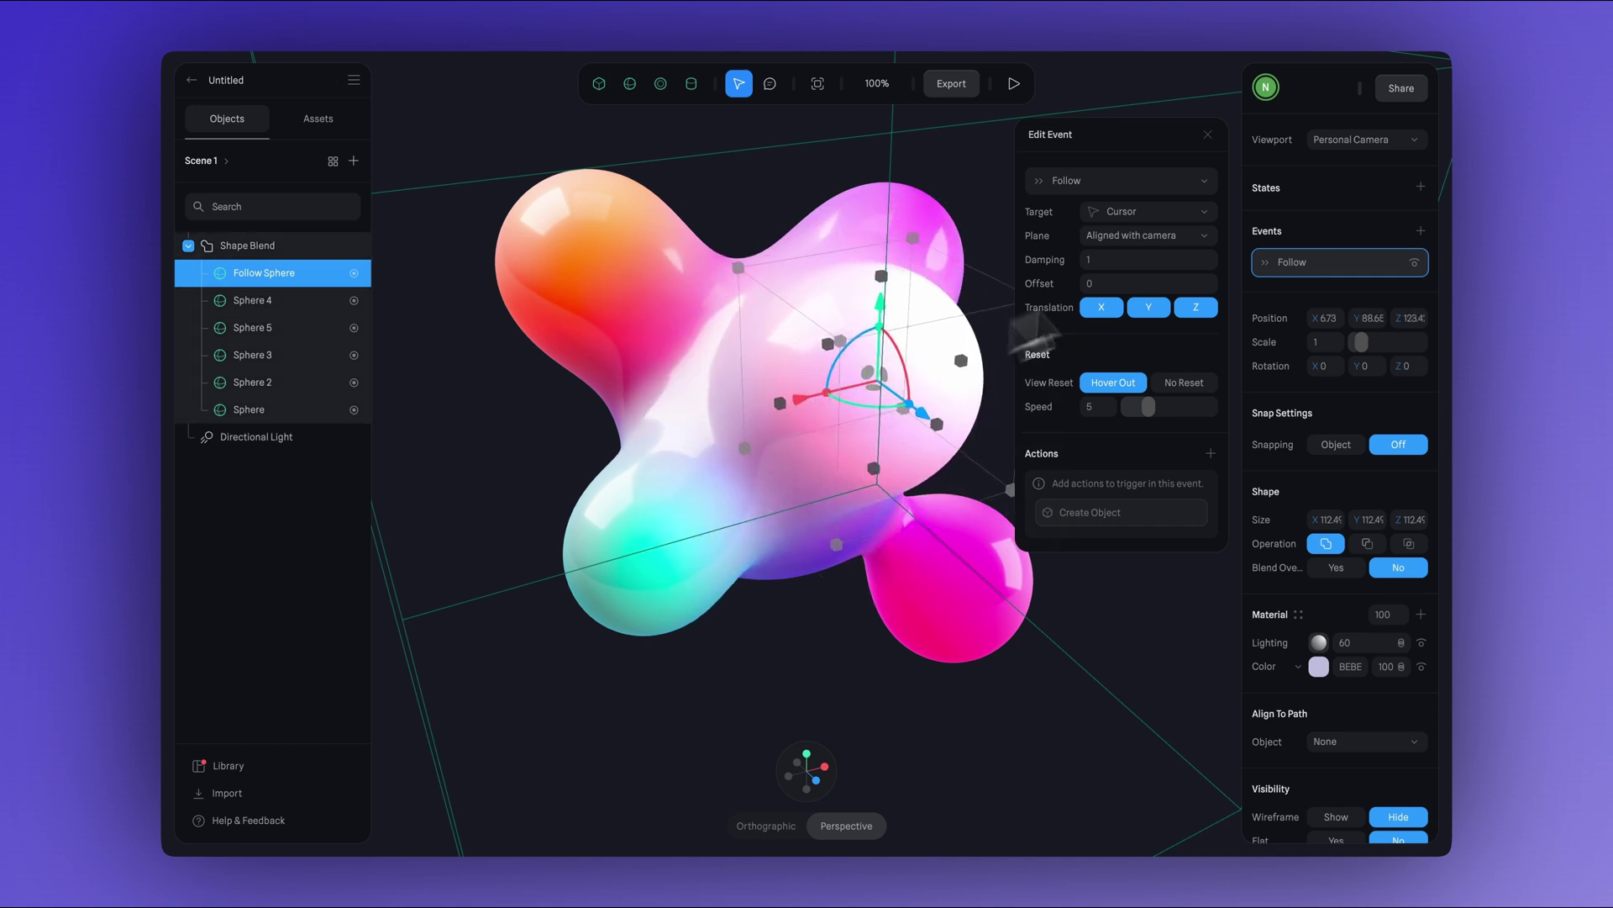
Set the Follow Sphere's Shape Operation to the blend mode so it melts into the blob.
click(1208, 135)
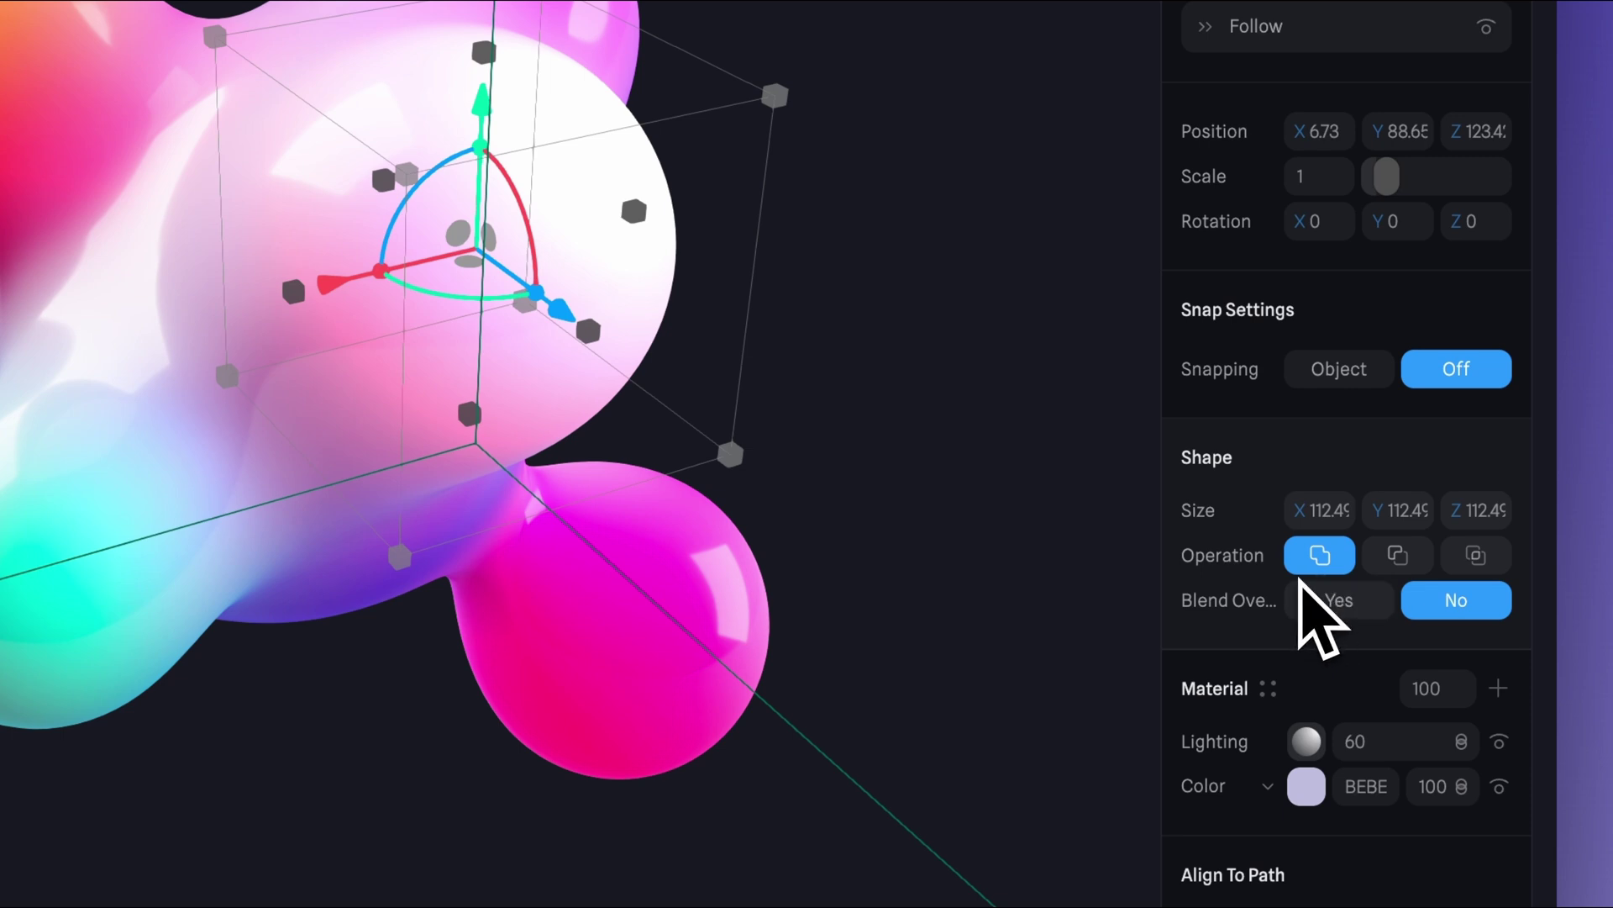
click(1419, 561)
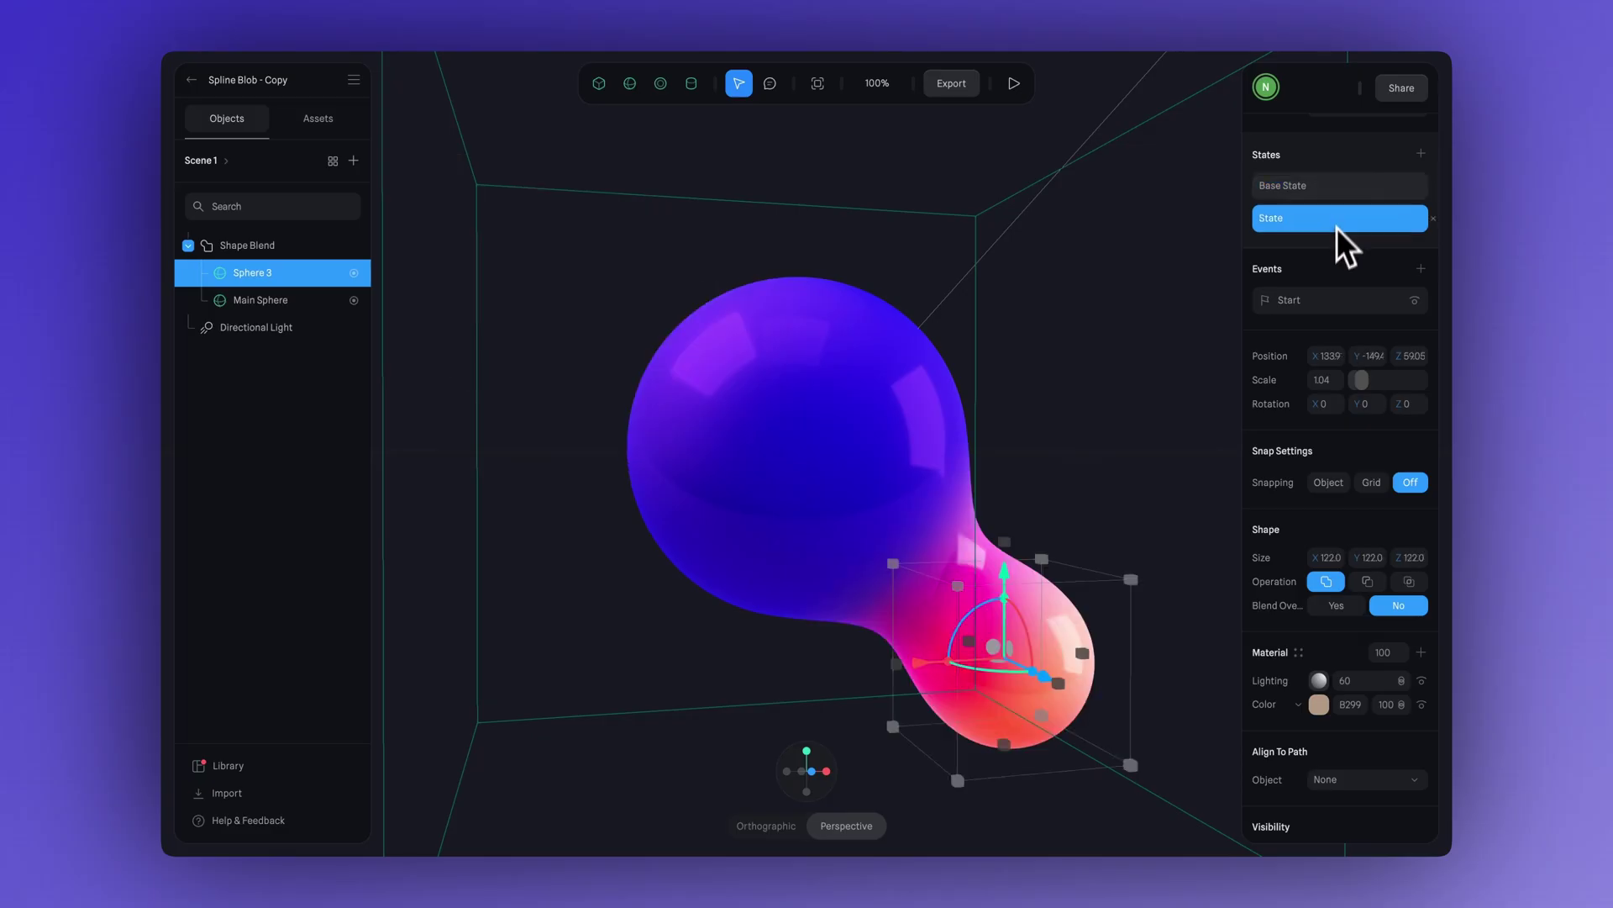
Set Sphere 3's Material Color to a bright blue from the hue bar and colour square.
click(1319, 704)
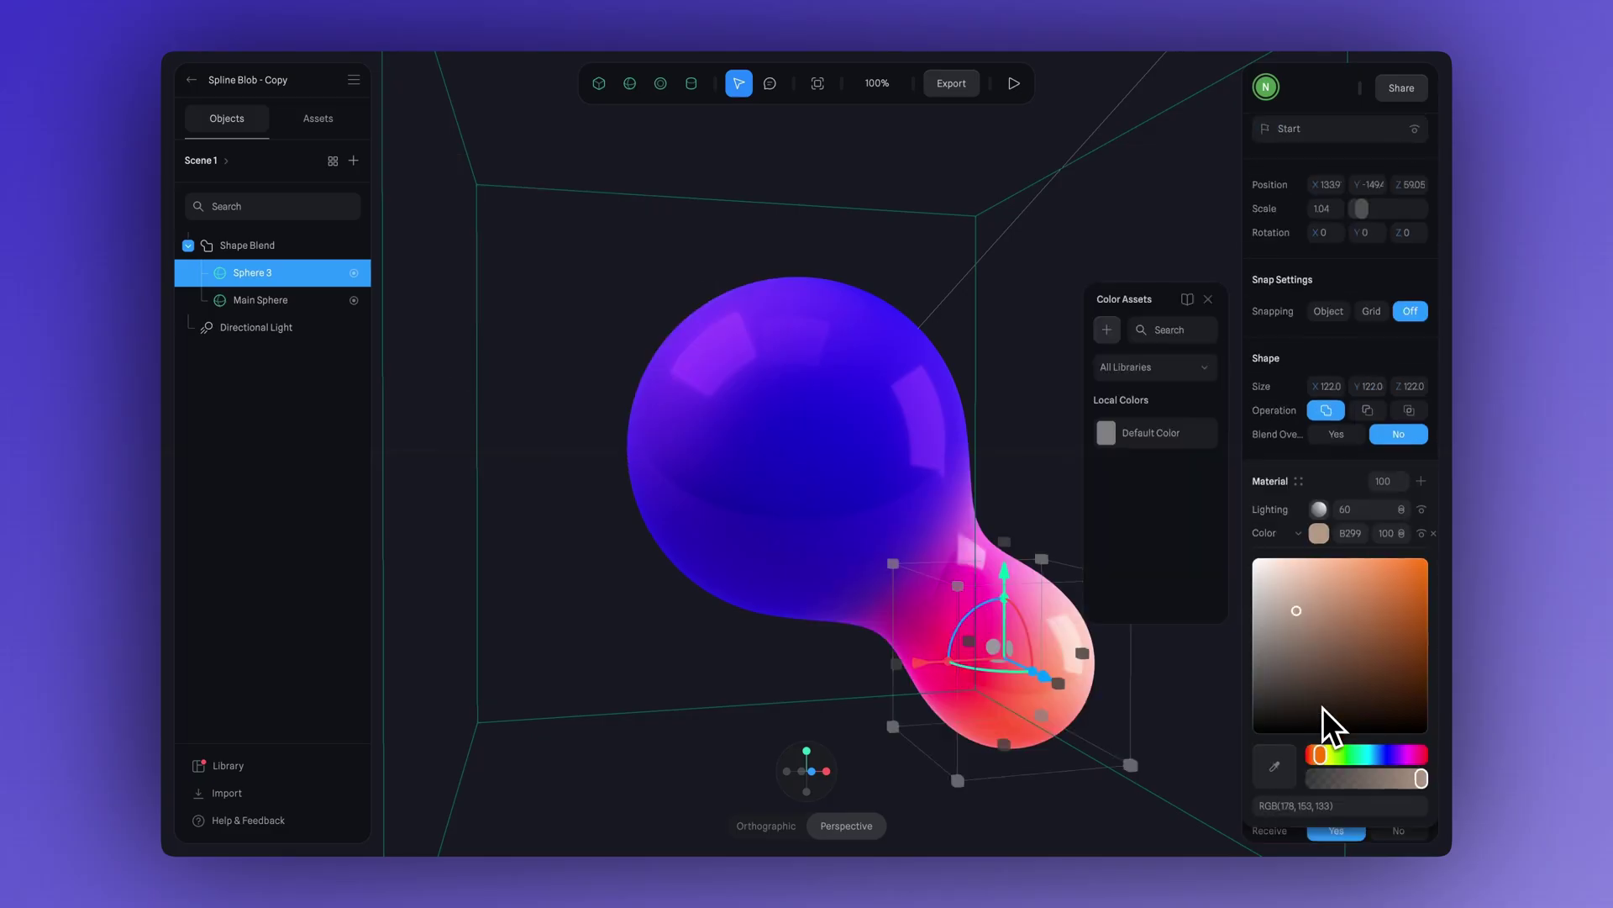
click(1376, 754)
click(1368, 568)
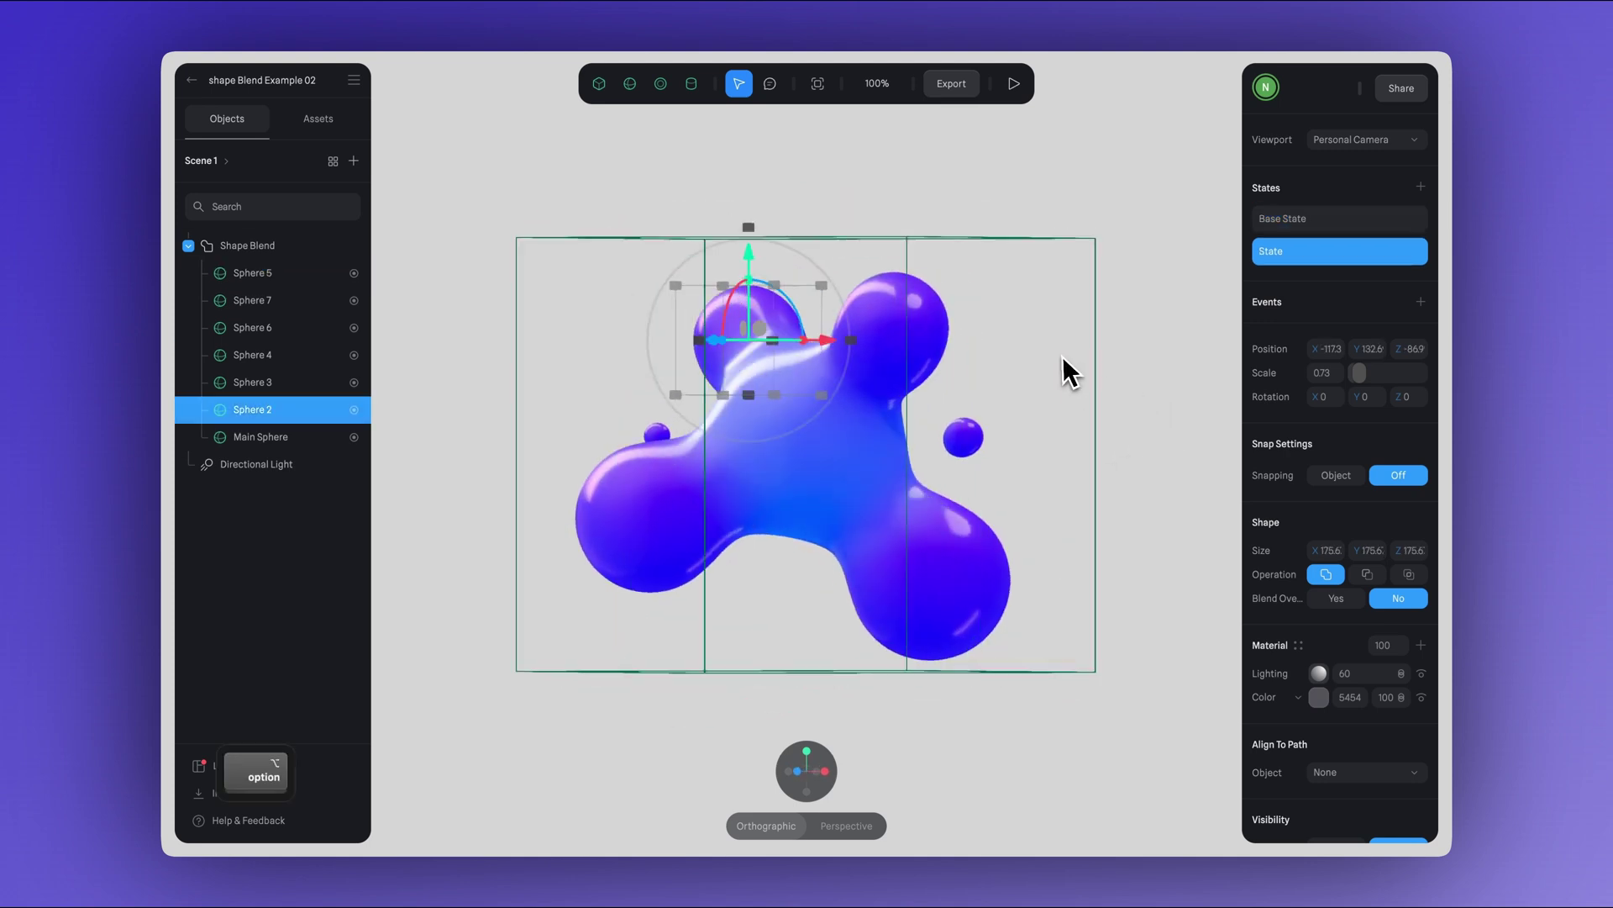
alt+drag(1062, 356, 1135, 372)
click(1318, 218)
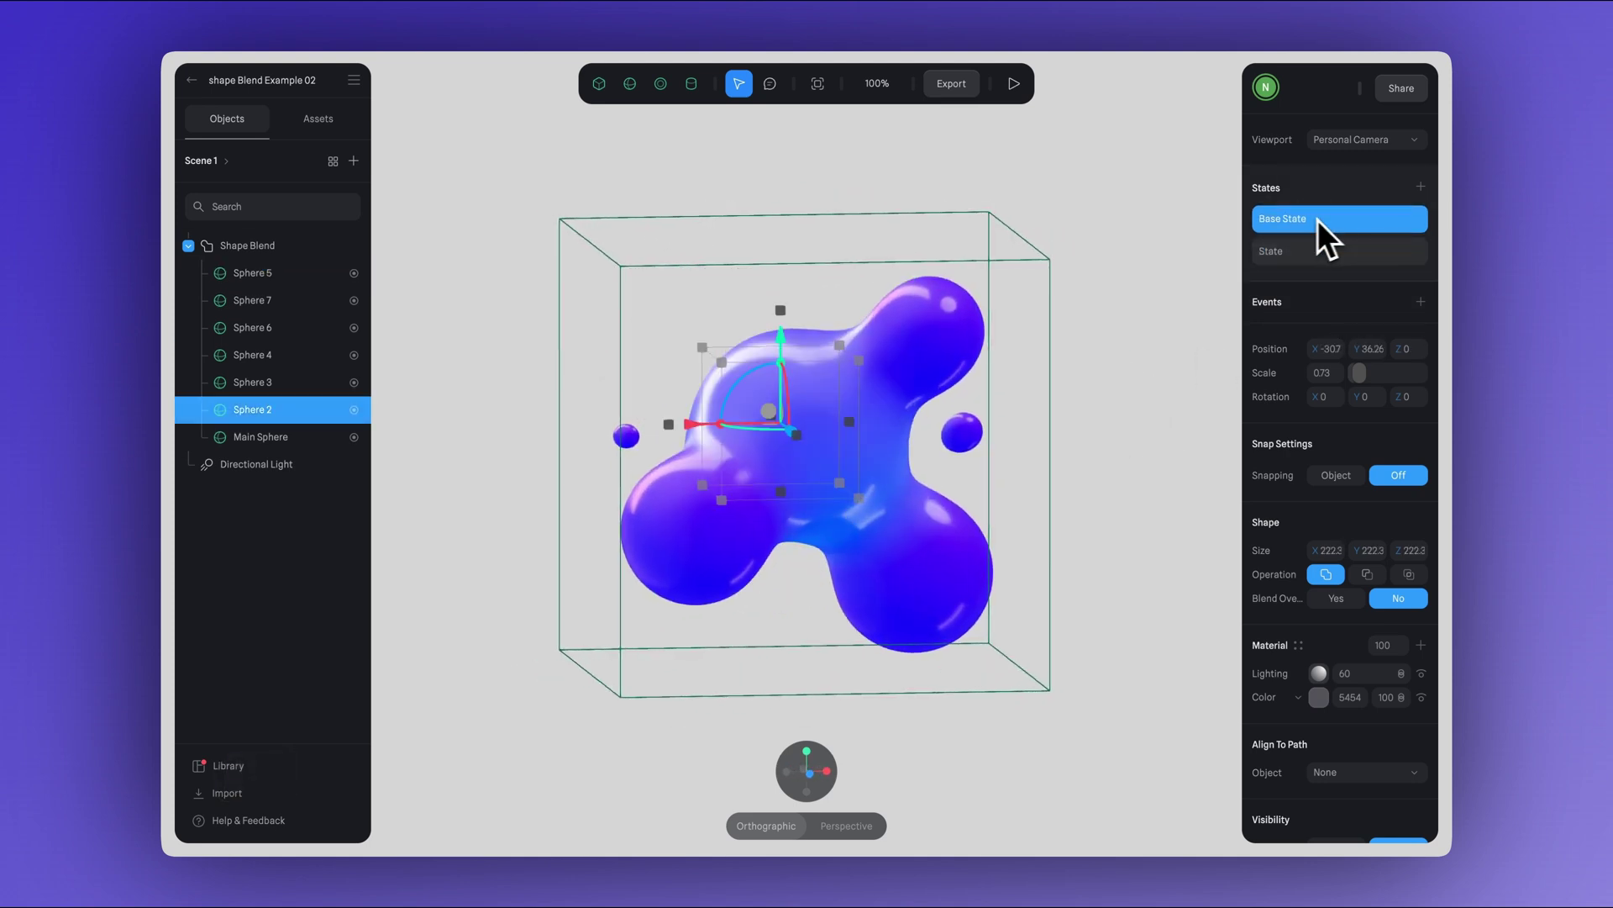
click(270, 389)
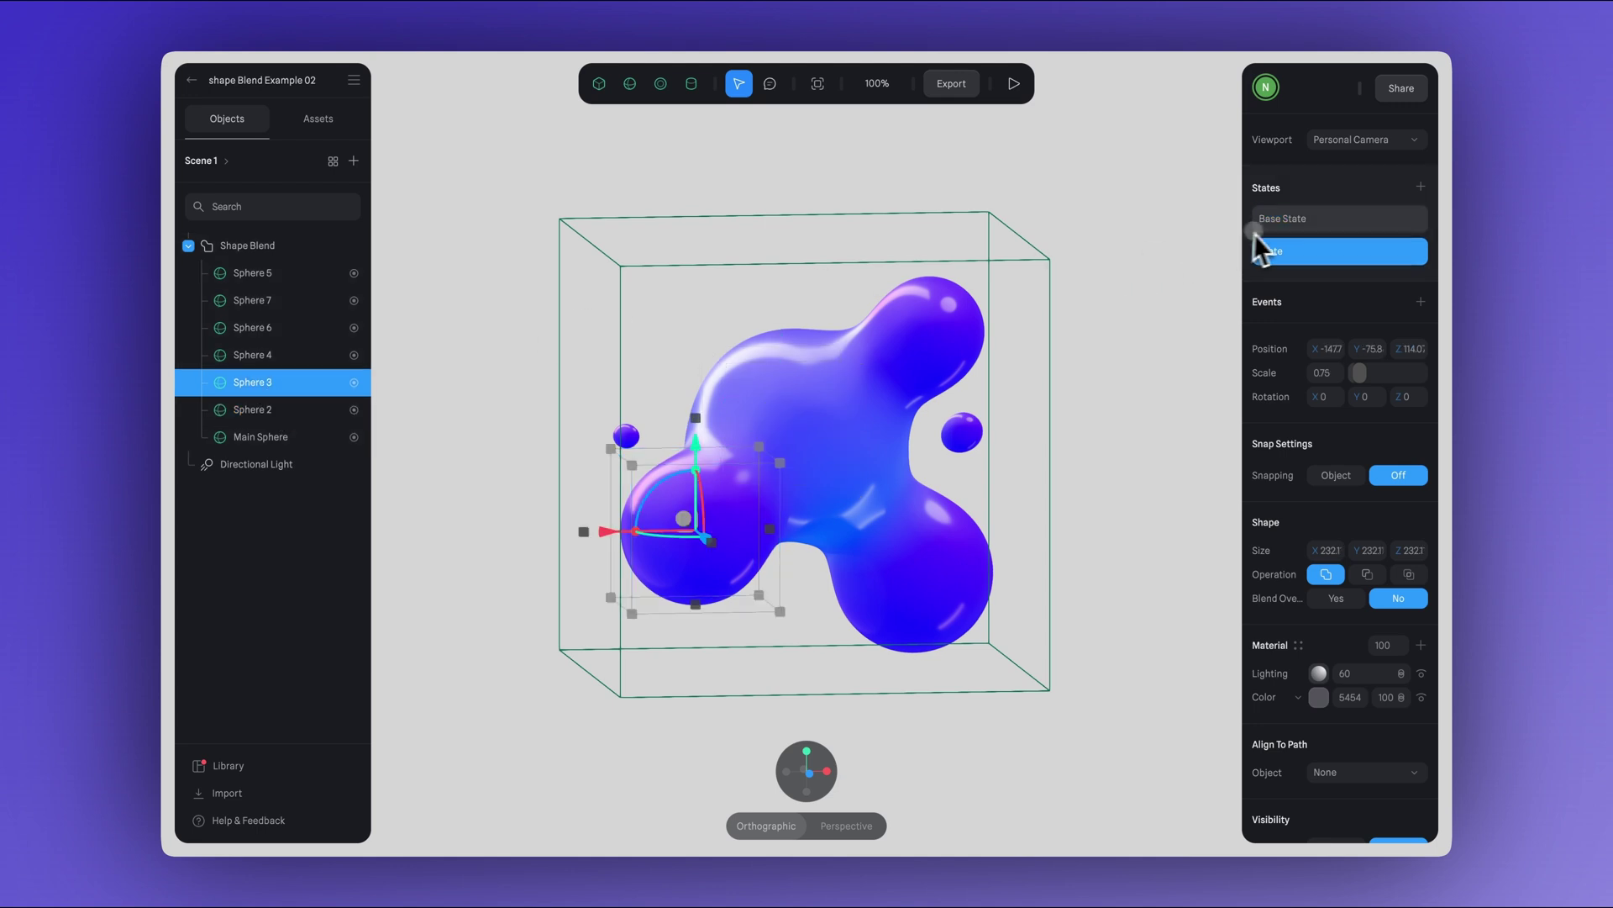
alt+drag(1152, 345, 1073, 360)
click(252, 355)
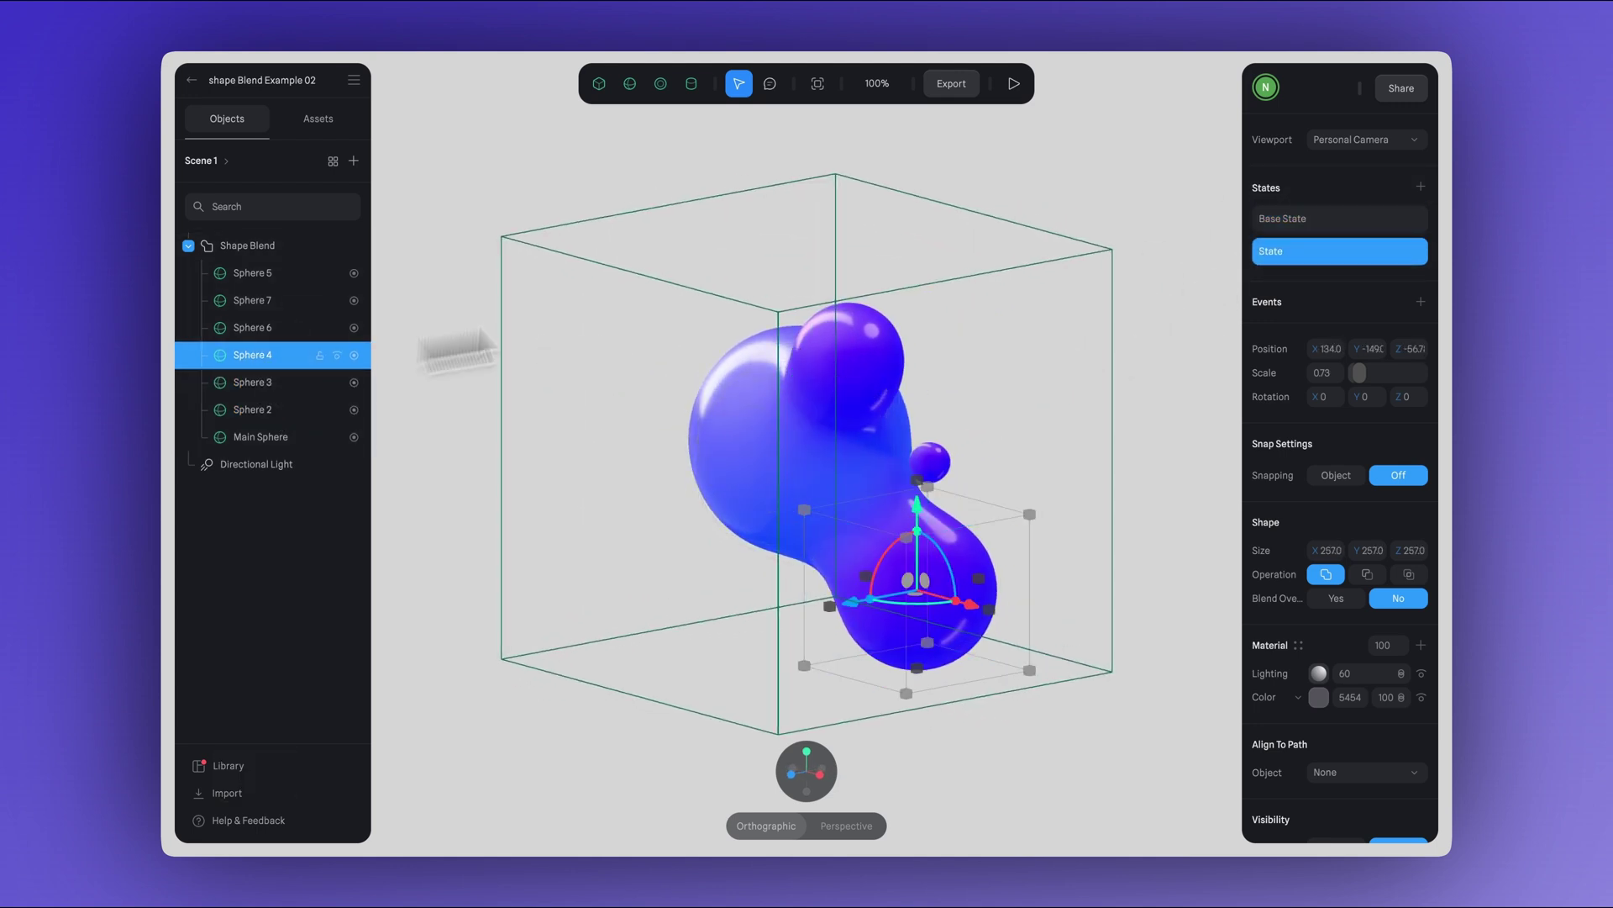
click(1264, 221)
alt+drag(1153, 306, 937, 287)
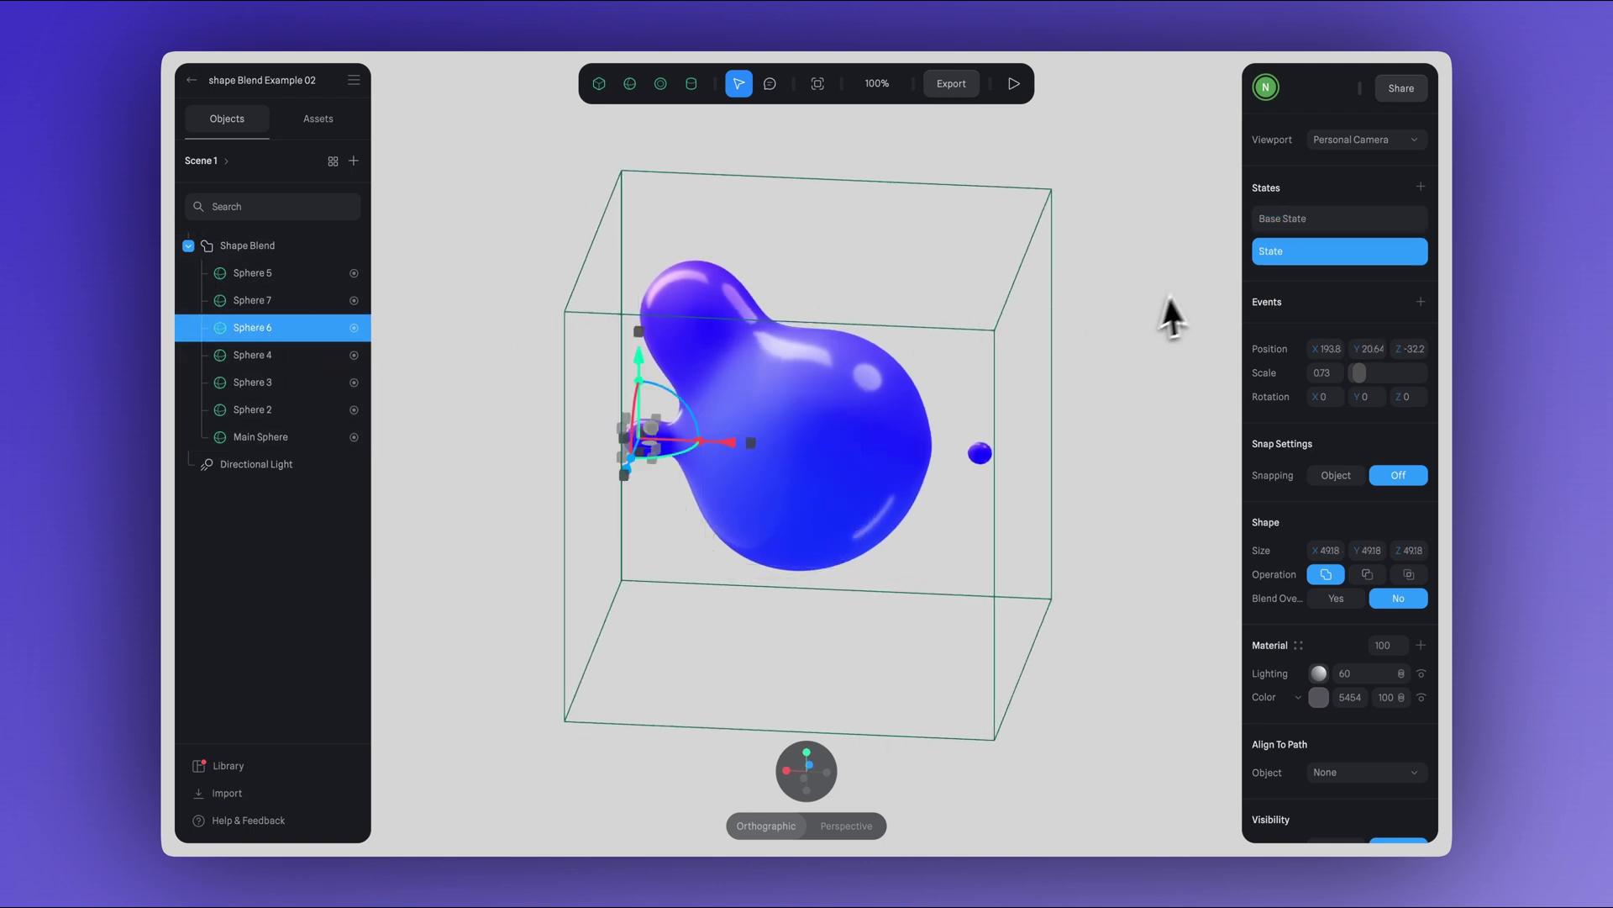
click(250, 300)
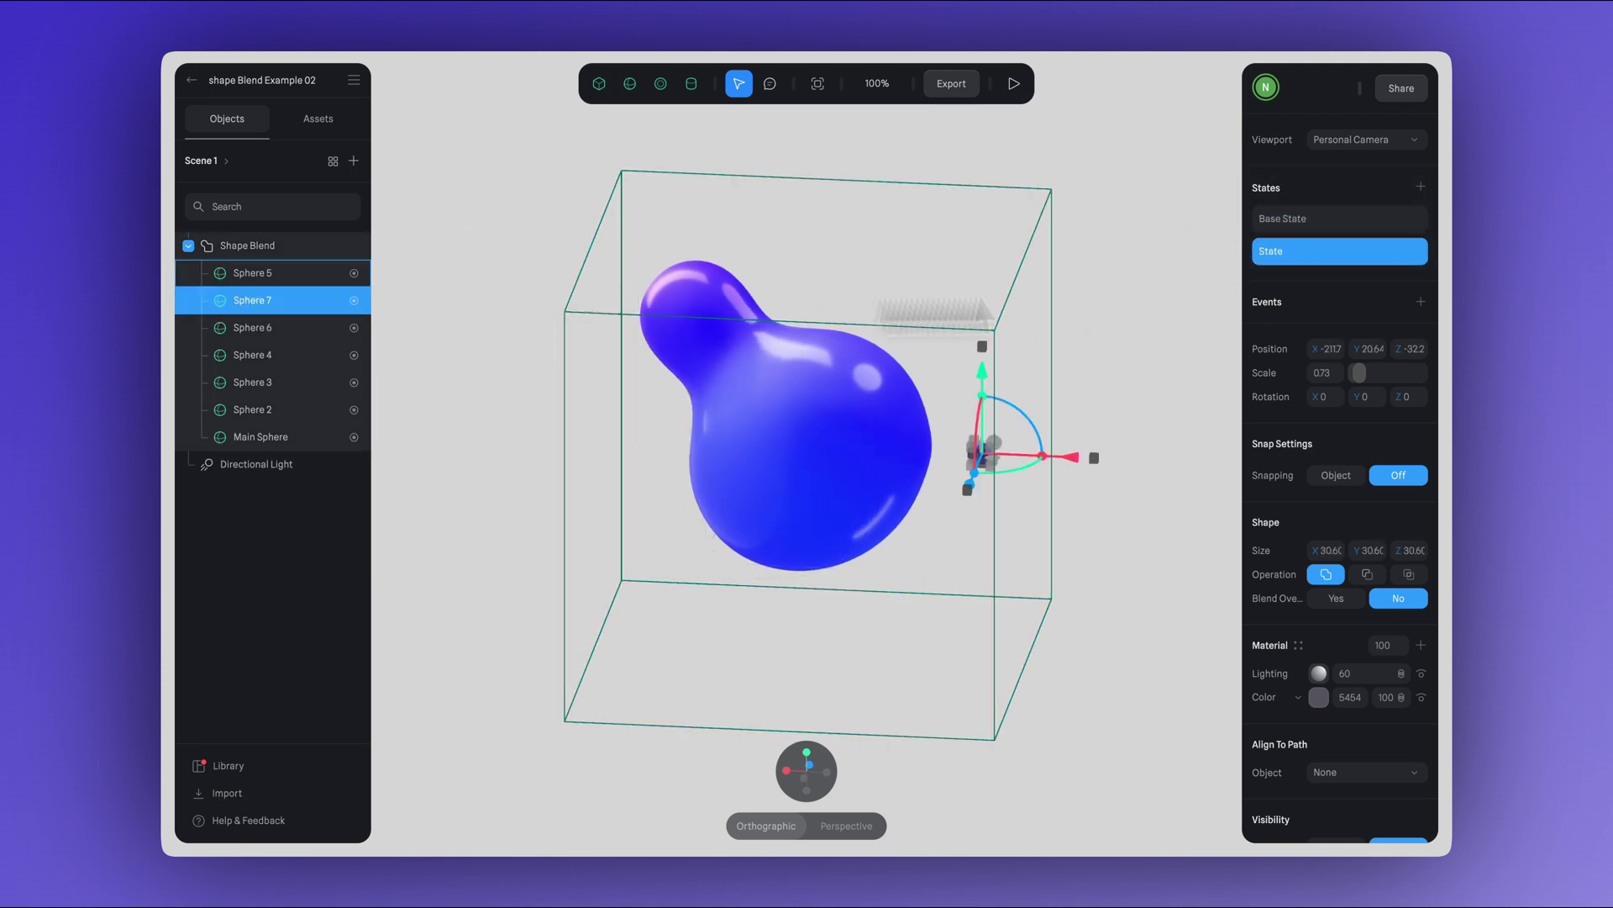
click(277, 274)
click(1326, 220)
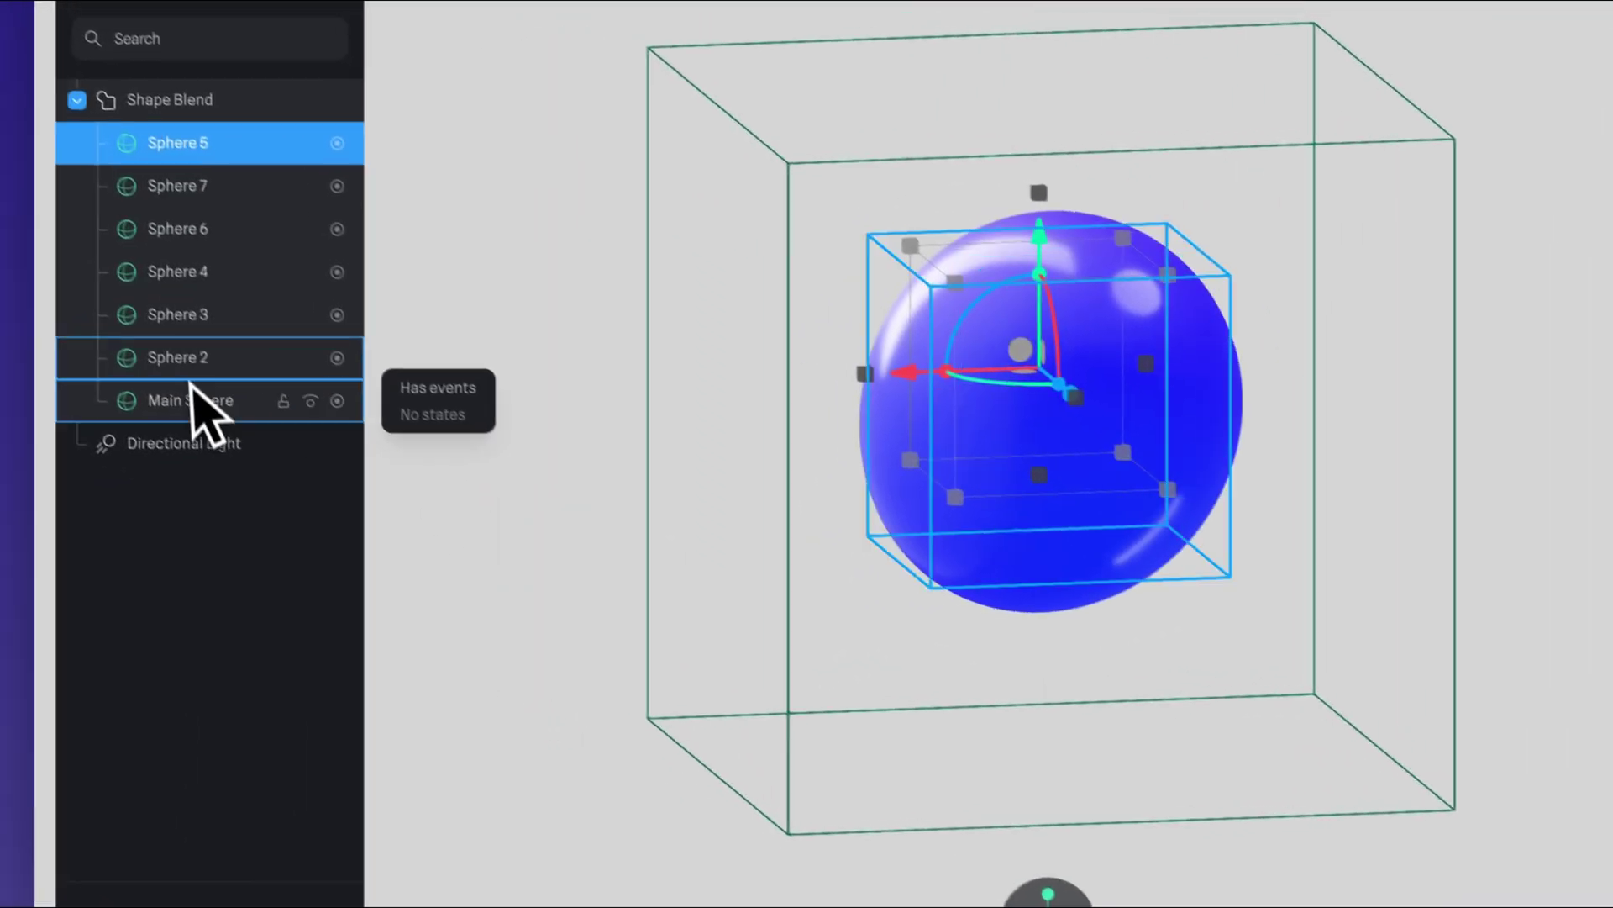
click(189, 395)
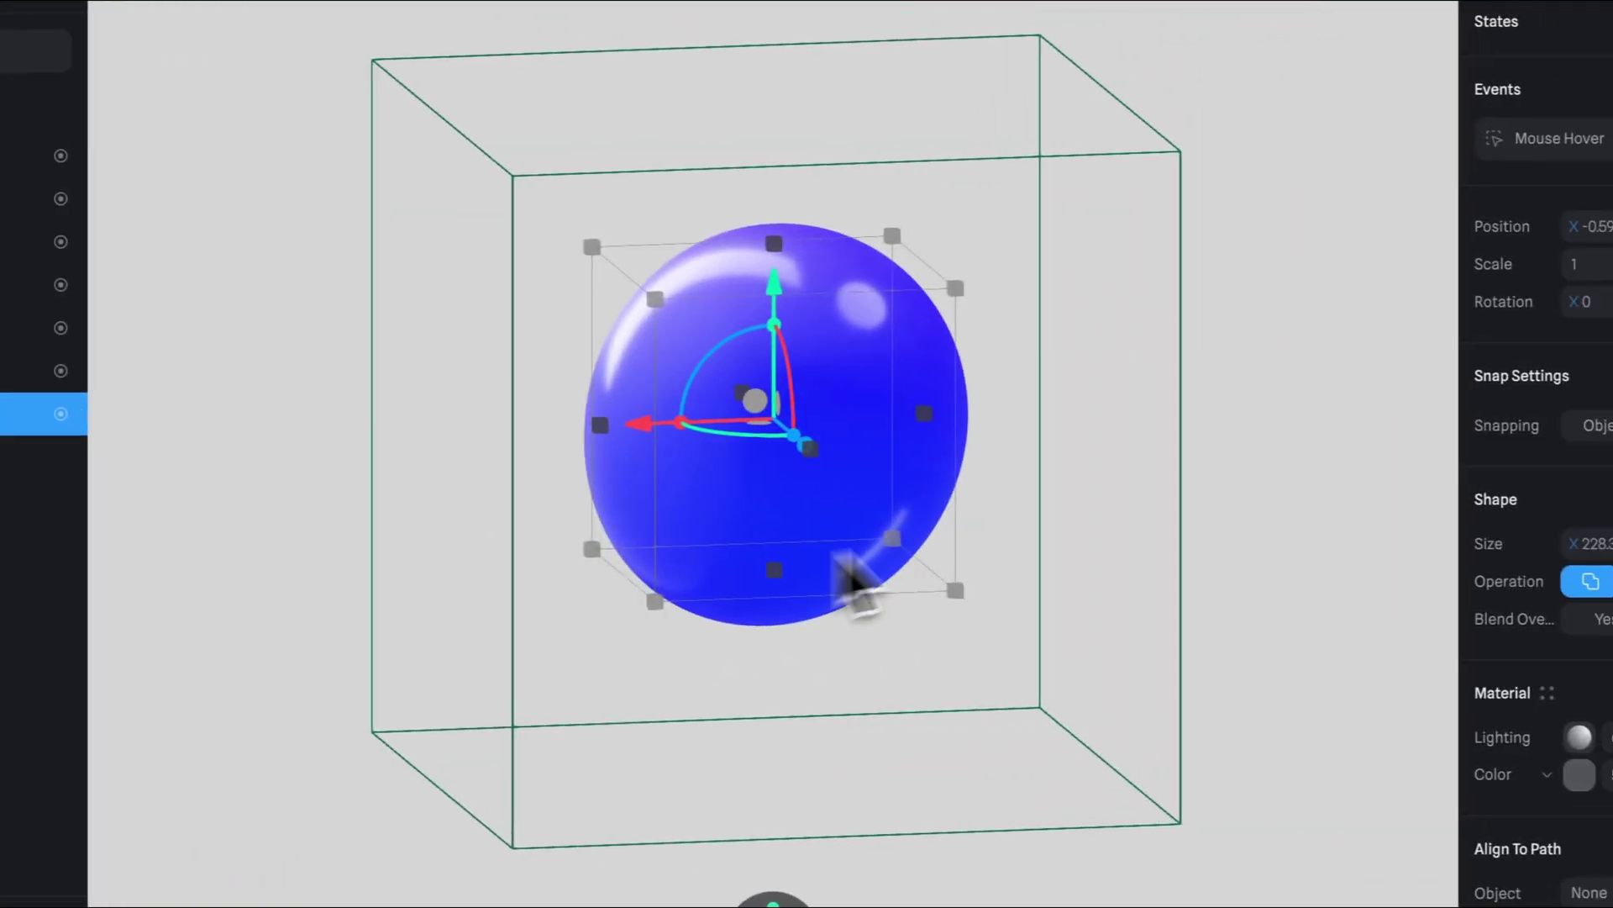
click(1551, 135)
click(1134, 341)
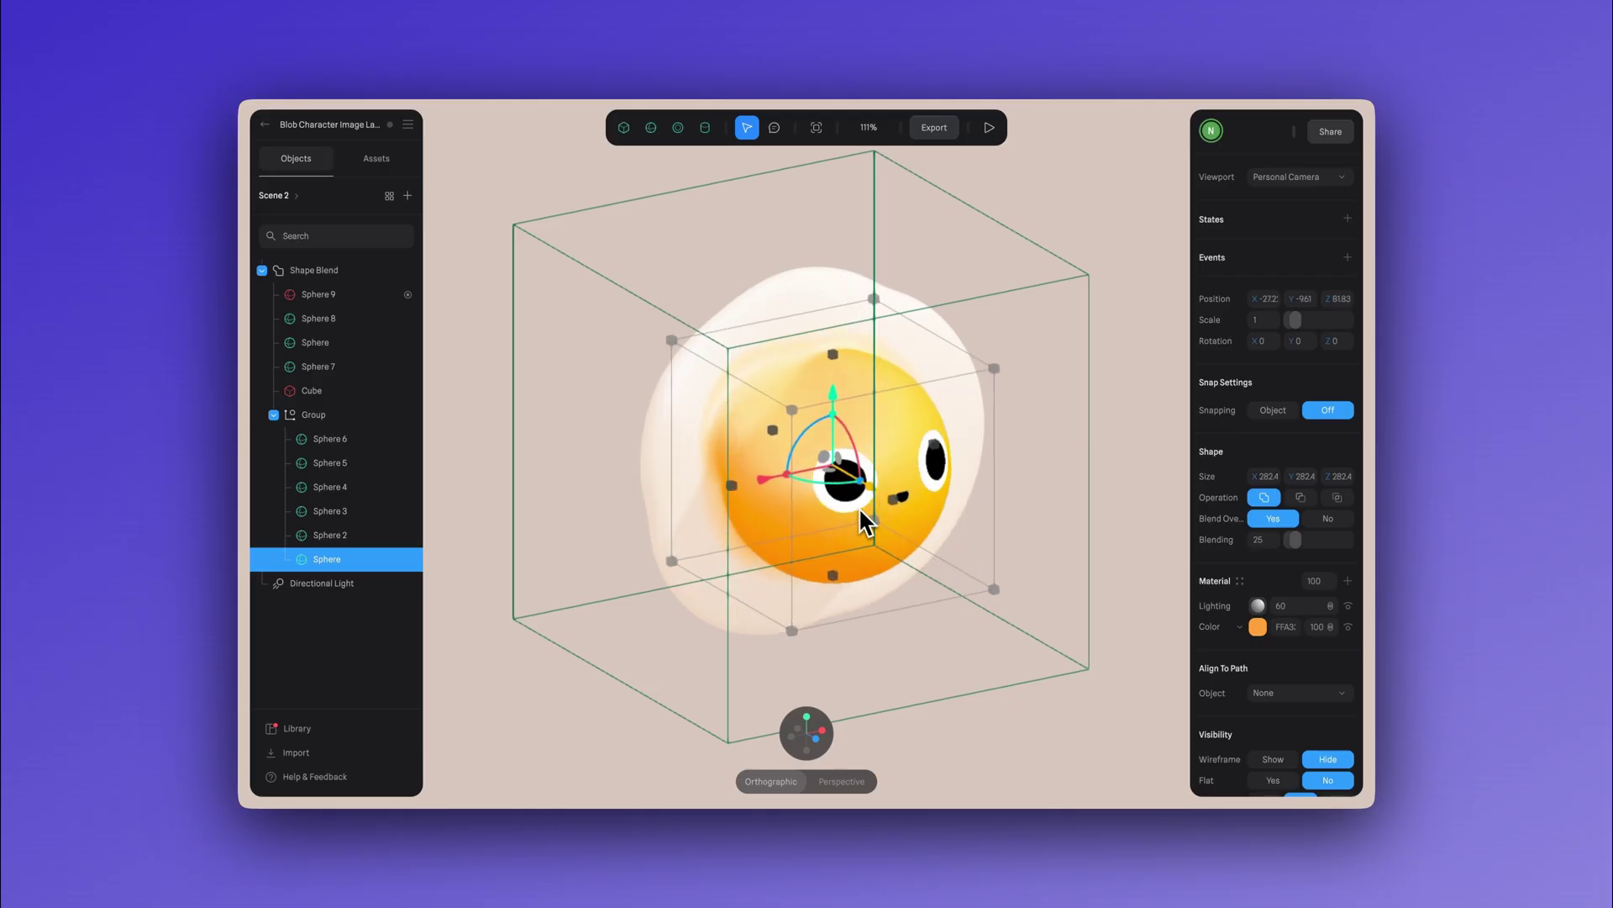
Move the selected sphere up and to the left in the viewport.
drag(861, 511, 827, 486)
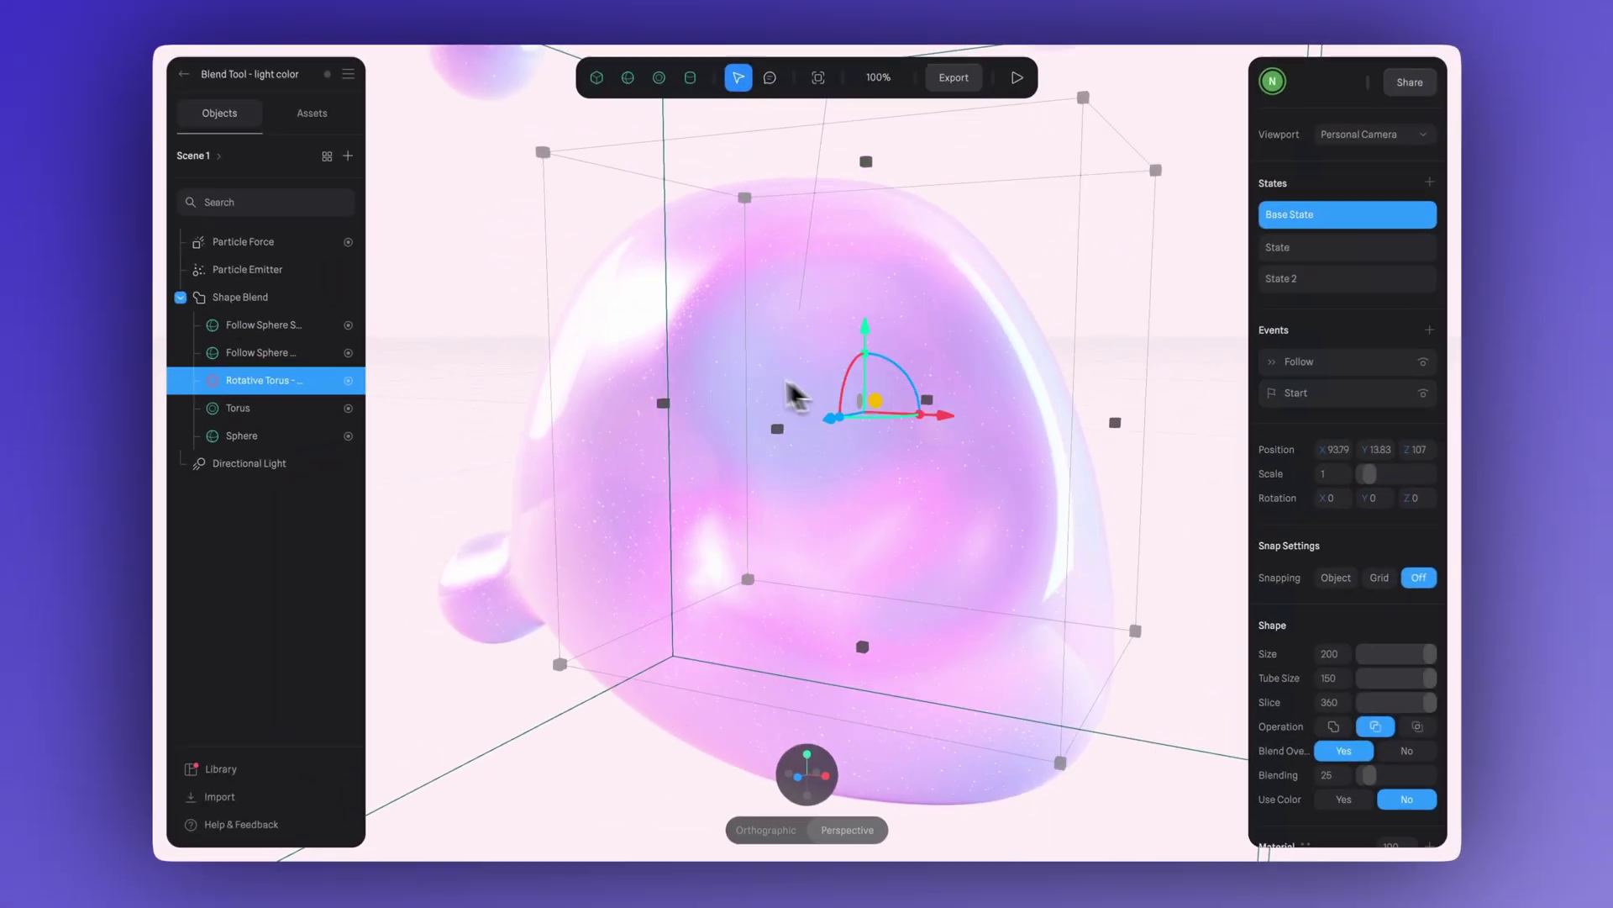
Orbit around the blob, then scroll through the creator profiles on the Community page.
right_drag(796, 395, 668, 381)
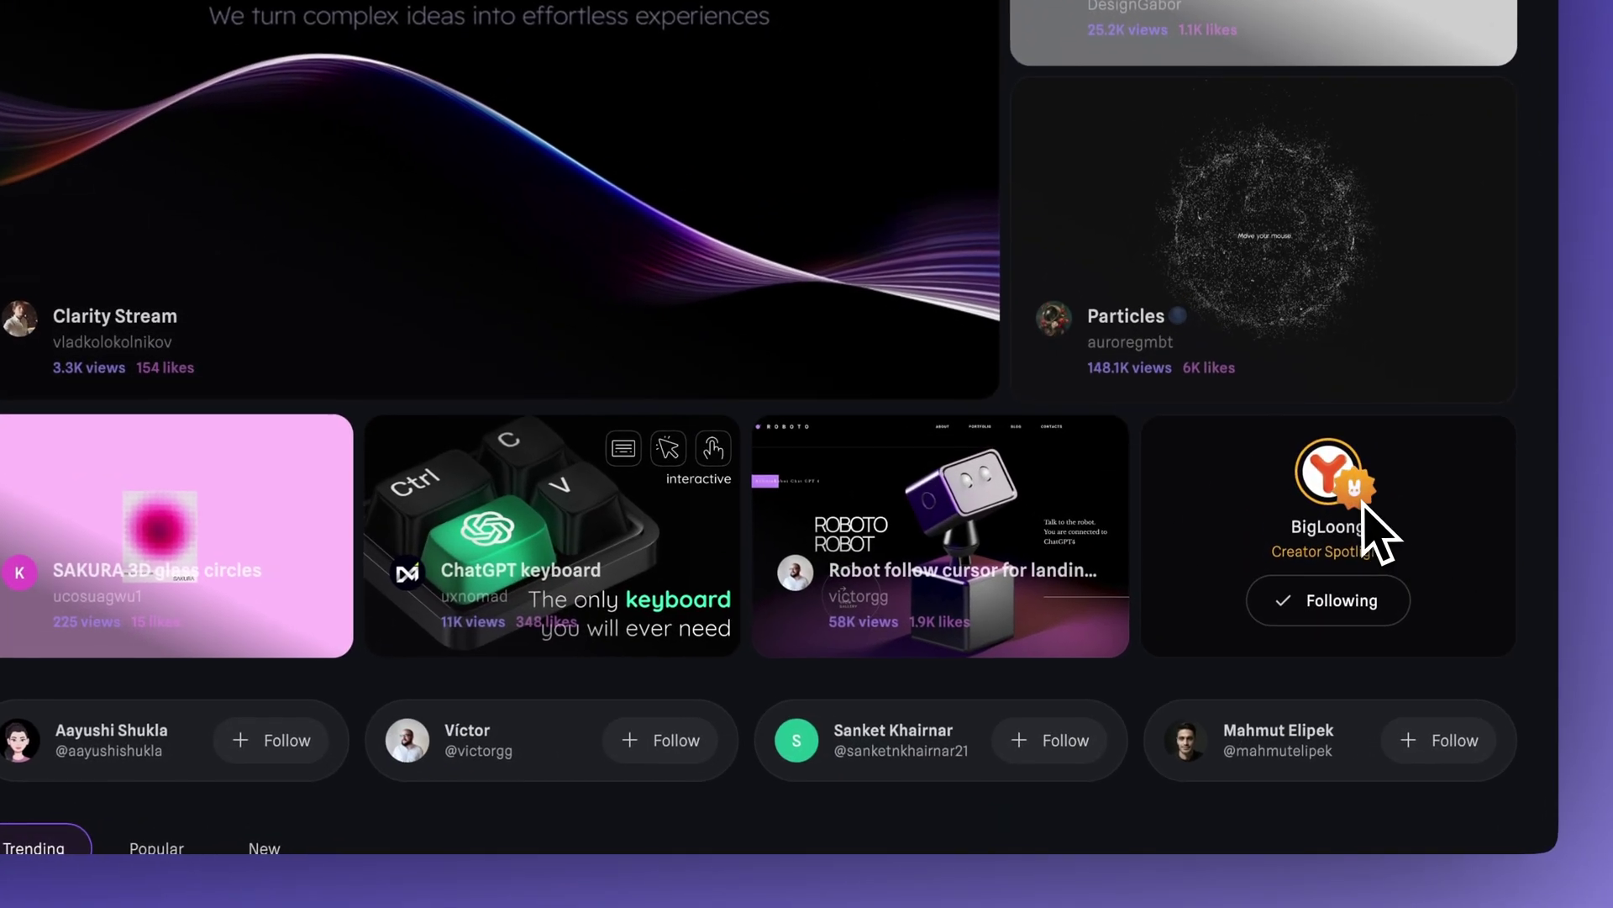
mouse_move(1368, 504)
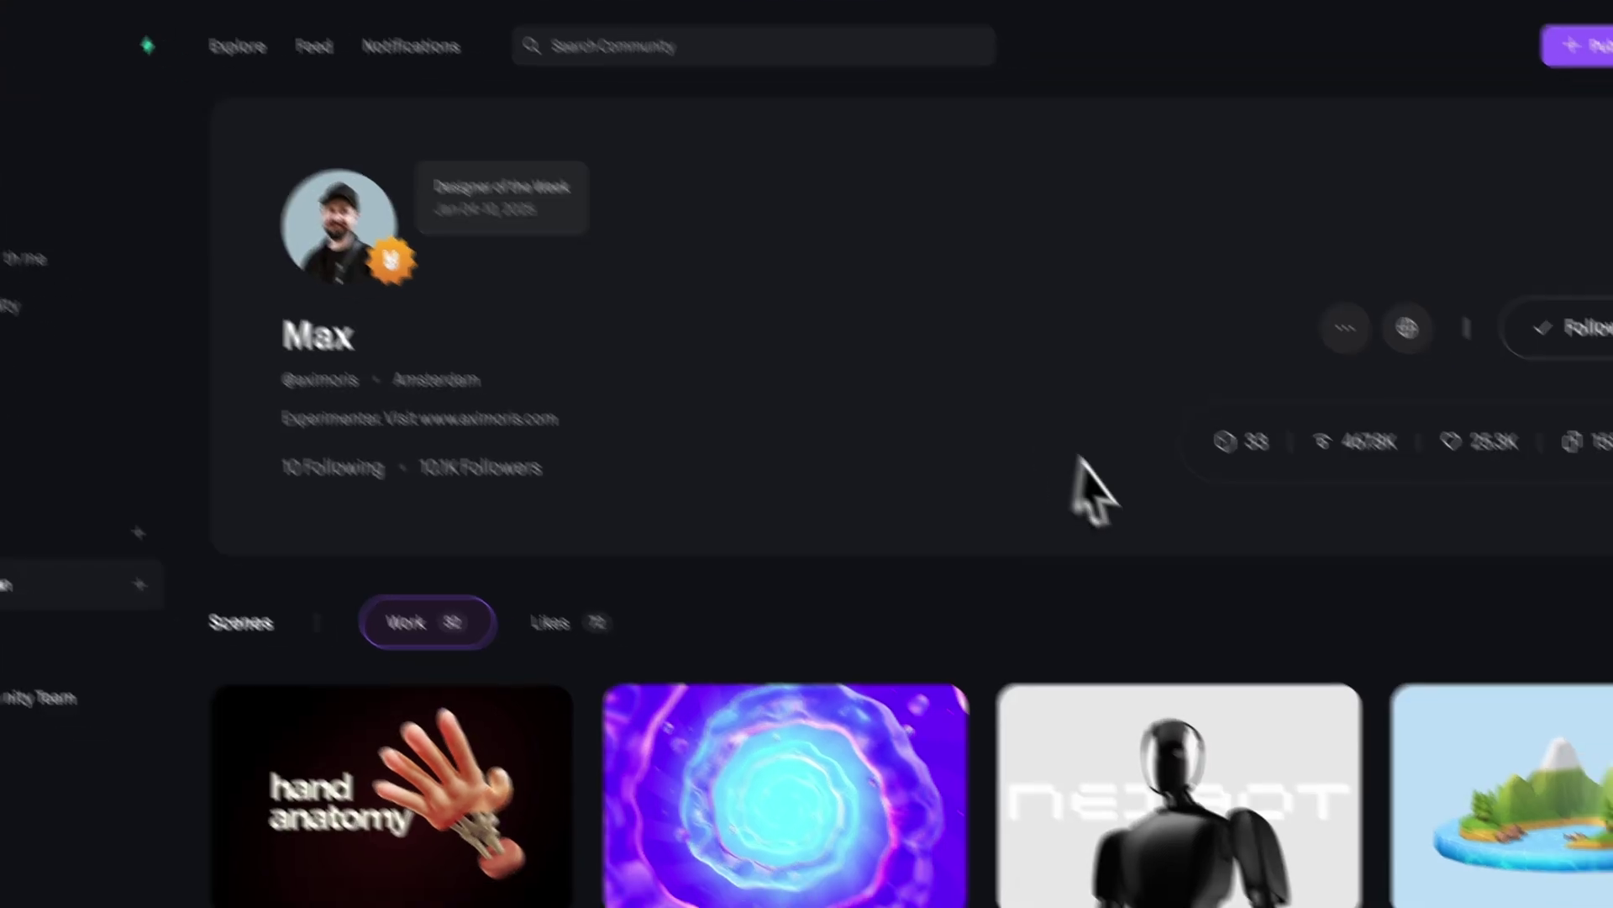
scroll(1121, 708, down, 10)
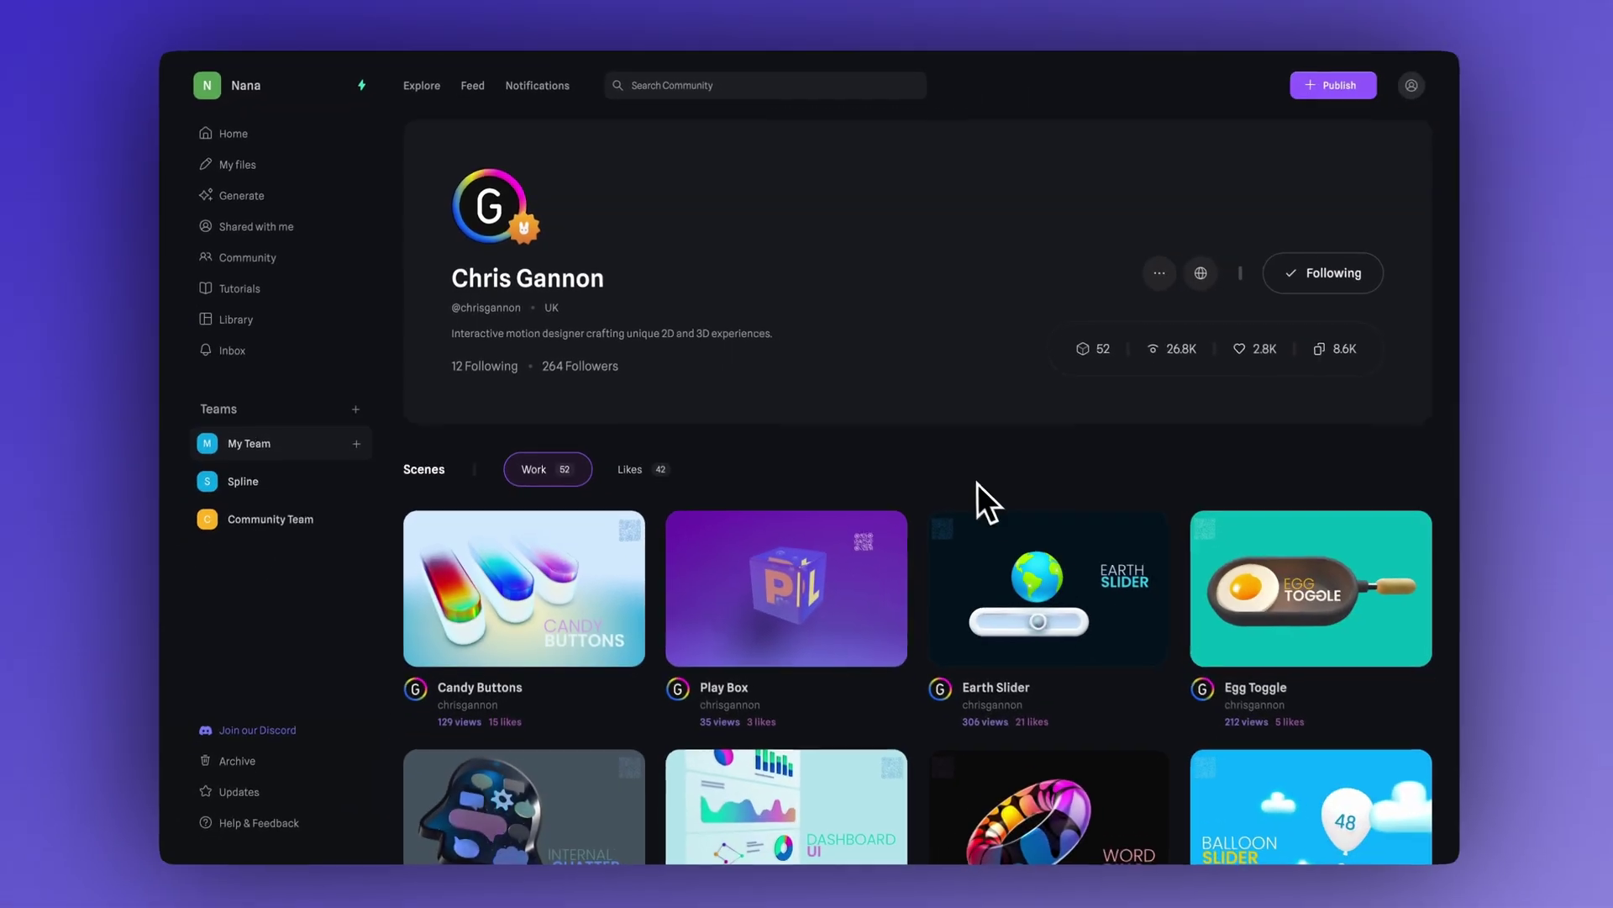
scroll(975, 484, down, 8)
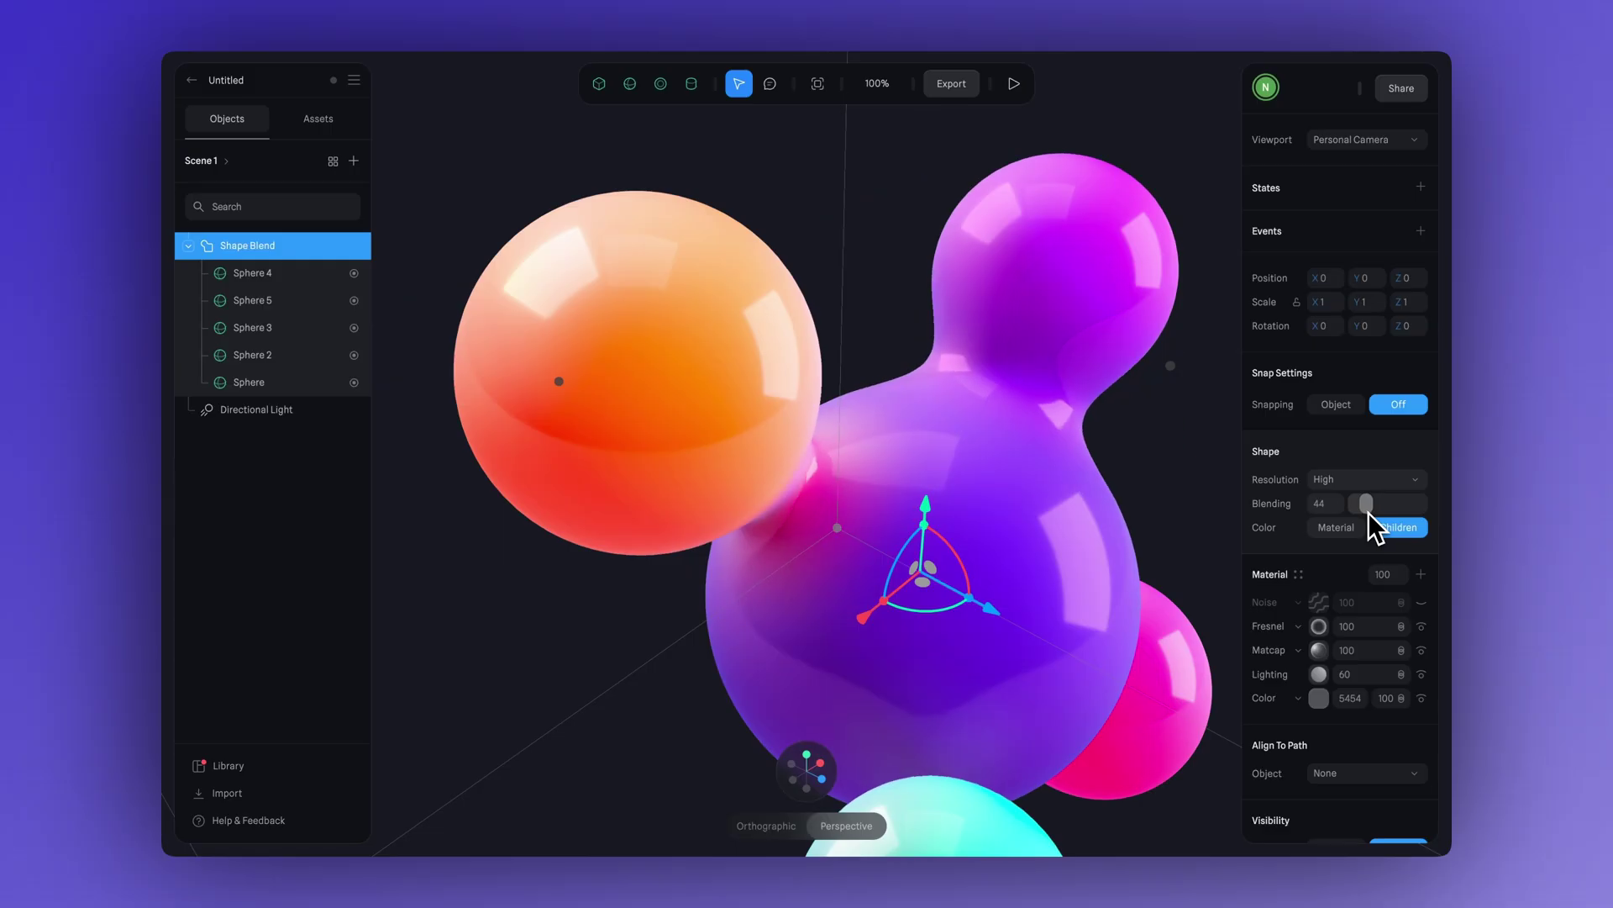
Raise the Shape Blending to 25 and drag the Follow Sphere across the blob.
drag(1372, 515, 1397, 522)
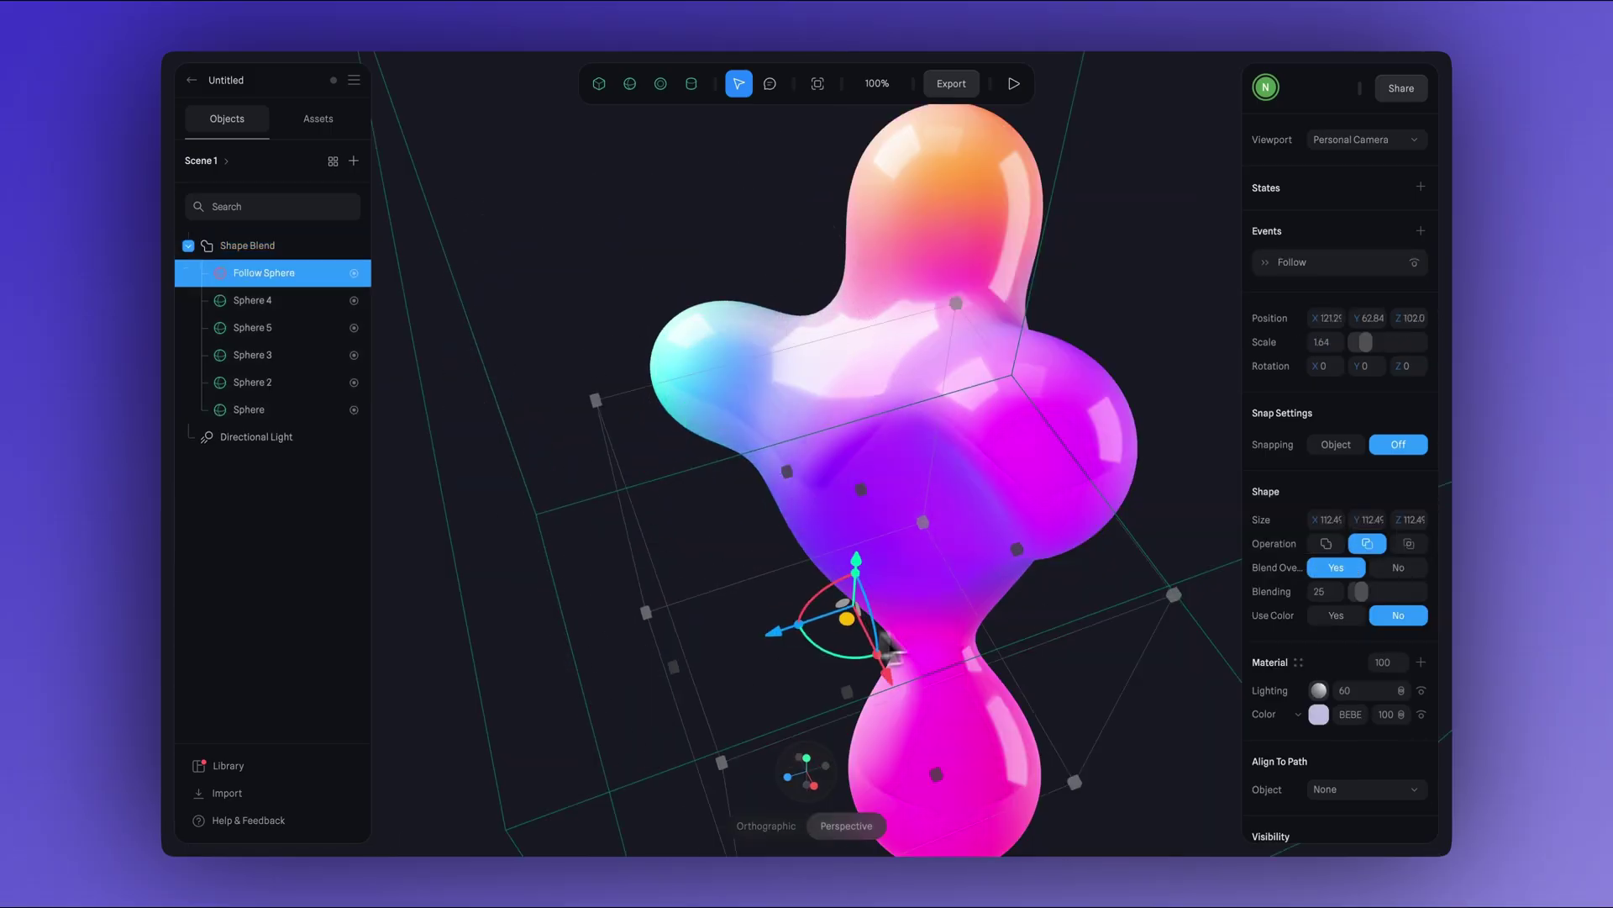
drag(890, 651, 785, 425)
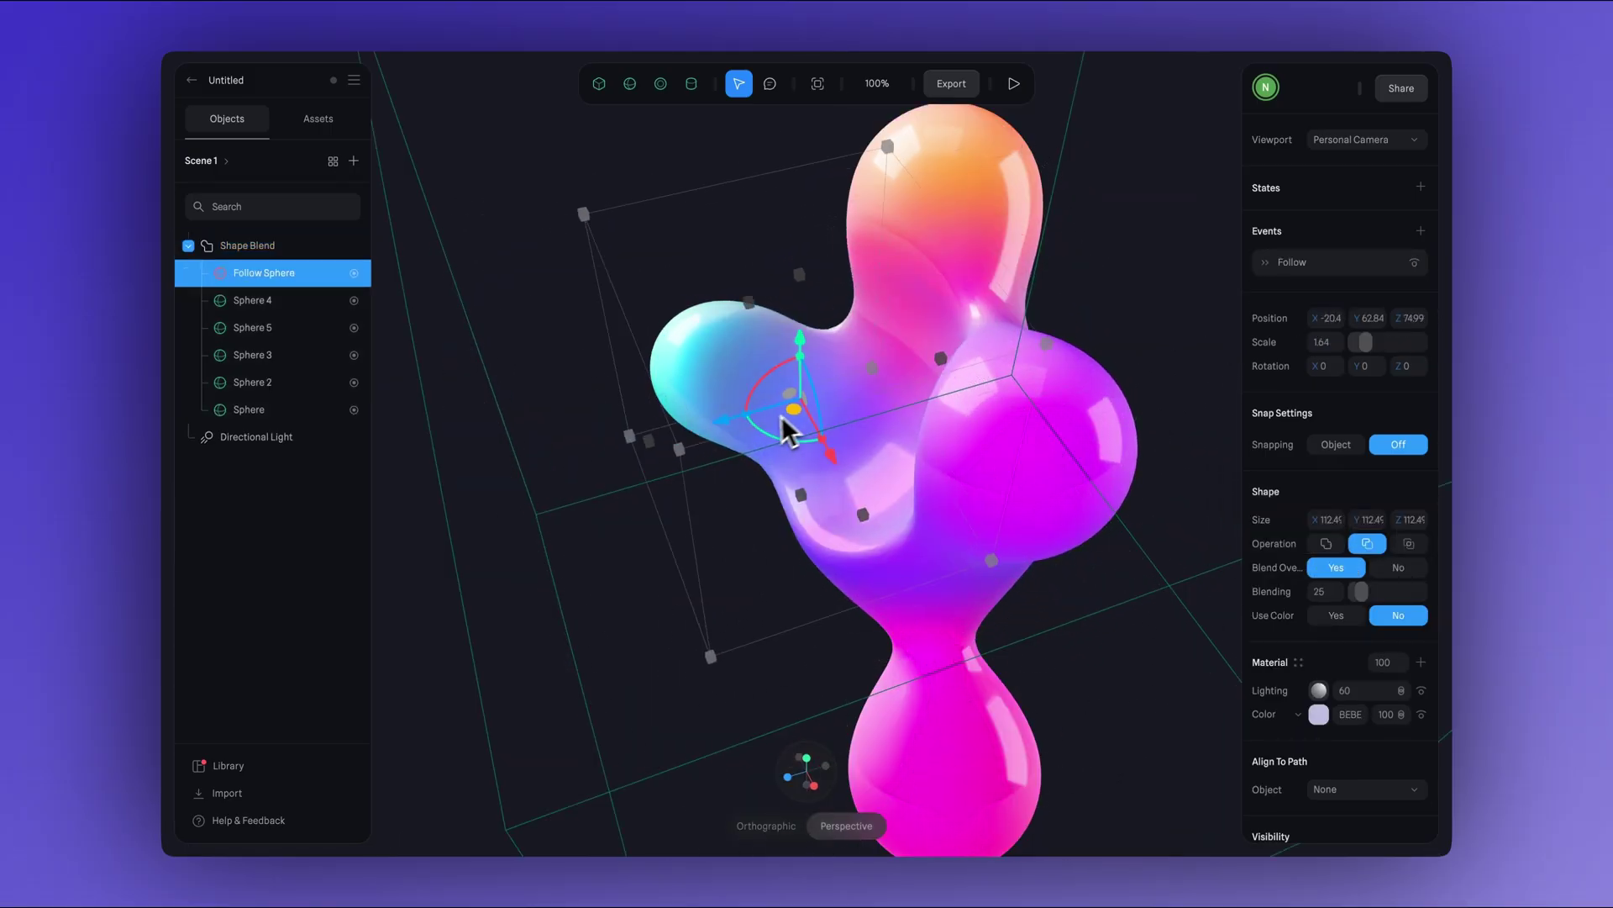